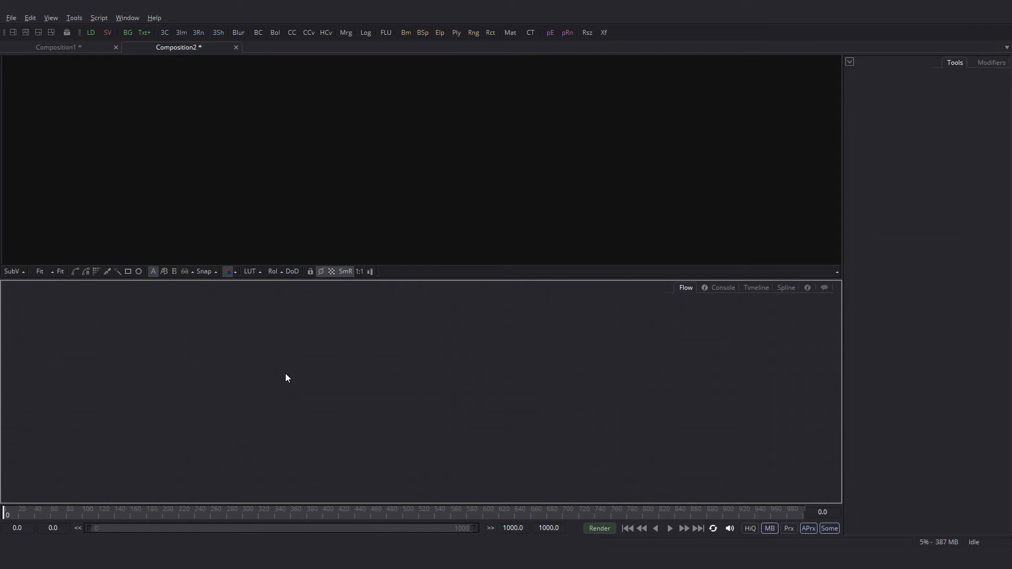
# Add a Background node, show it in the viewer, and set its color to pure white.
pyautogui.click(129, 33)
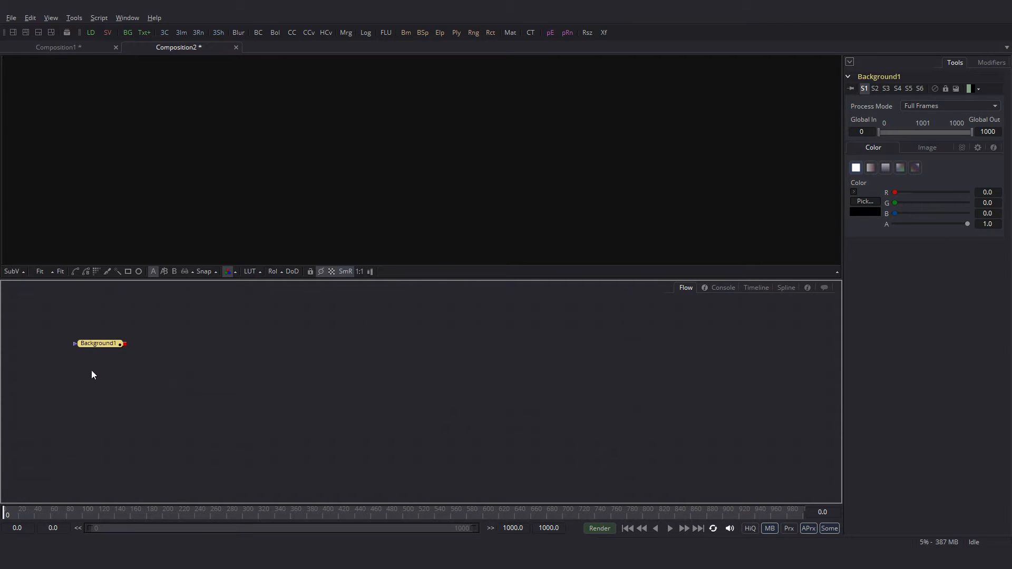
pyautogui.press('1')
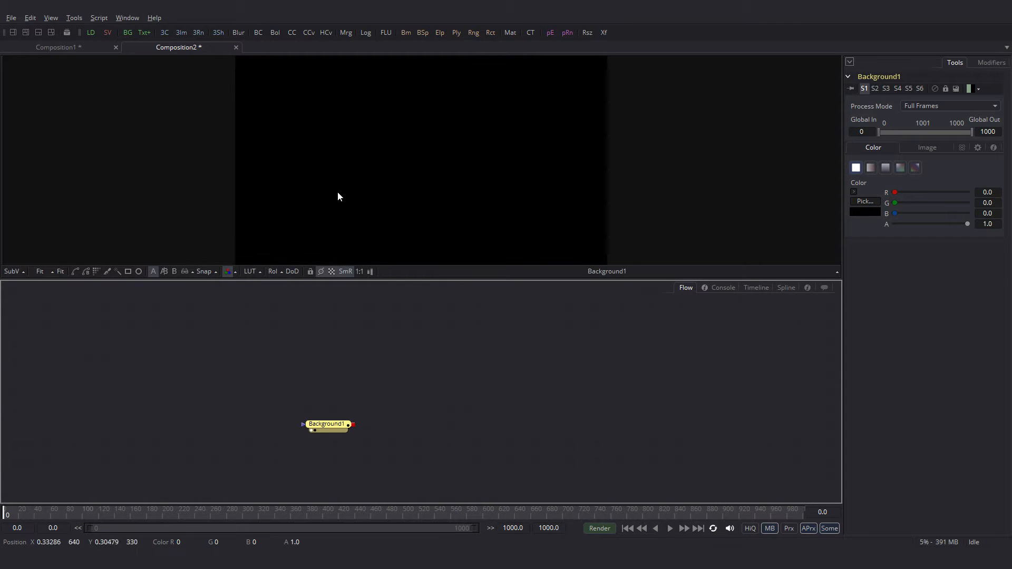
pyautogui.click(854, 192)
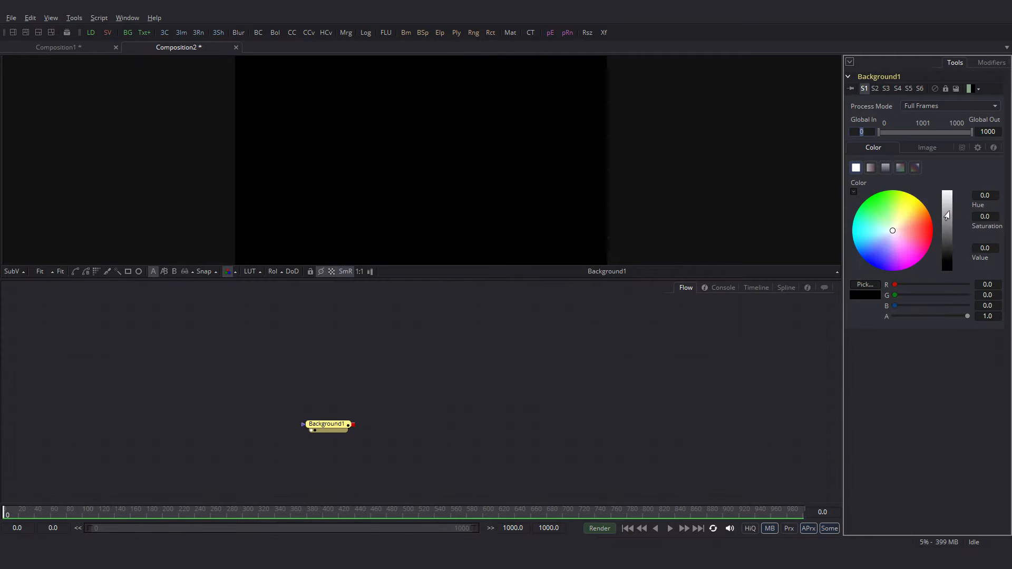
pyautogui.moveTo(949, 219); pyautogui.dragTo(942, 158)
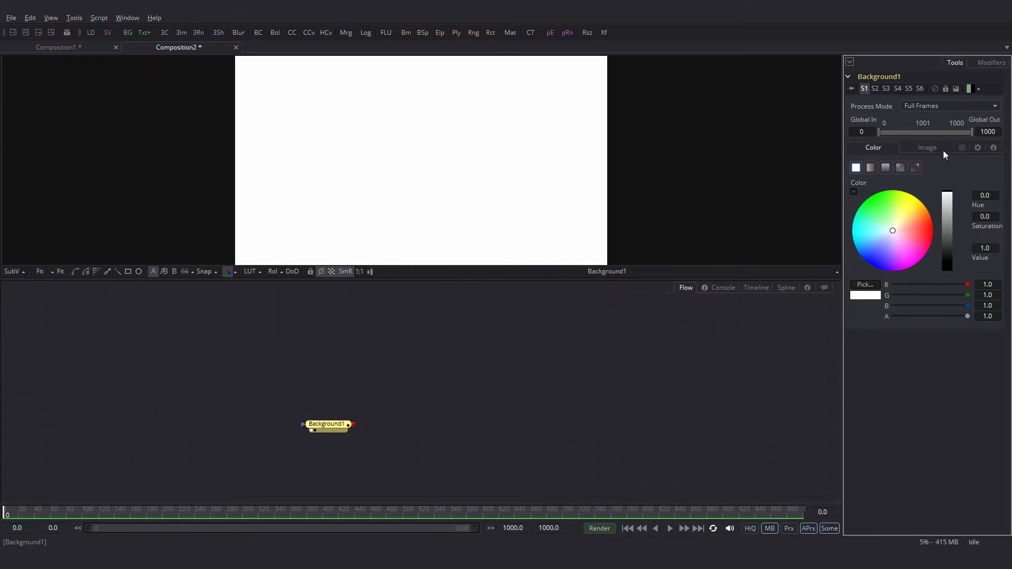
# Set the white Background's image height to 1920 to make a square 1920 by 1920 frame.
pyautogui.click(931, 148)
pyautogui.doubleClick(986, 218)
pyautogui.write('1920')
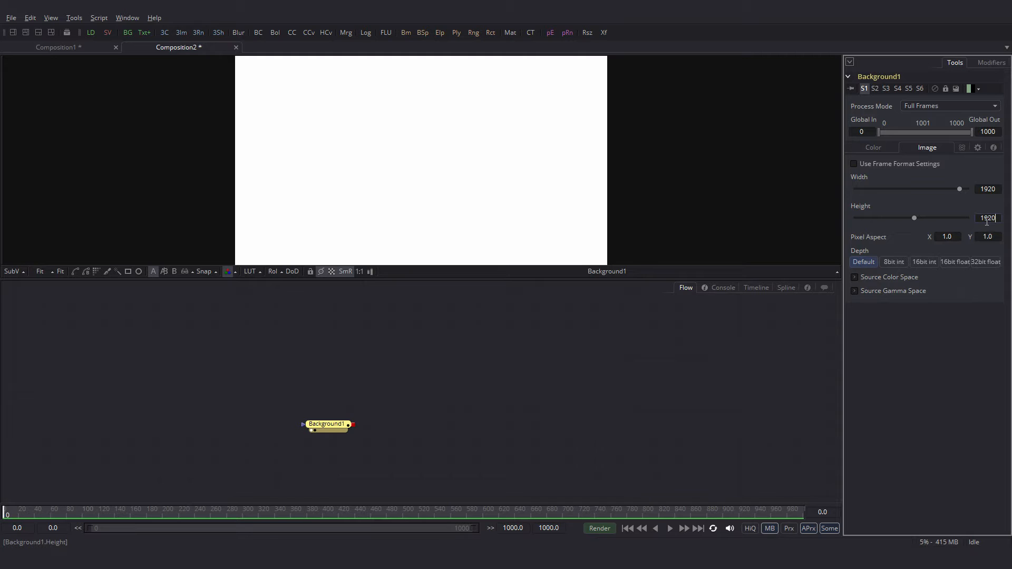
pyautogui.press('Tab')
# Add a Rectangle mask to the white Background and place it above that node in the flow.
pyautogui.click(324, 427)
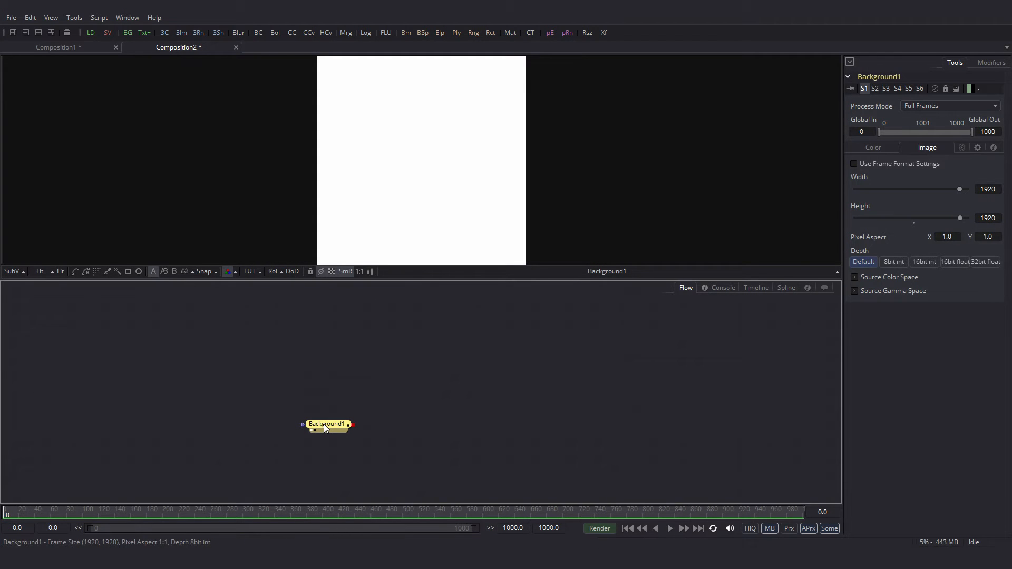
pyautogui.click(128, 271)
pyautogui.moveTo(339, 410); pyautogui.dragTo(334, 366)
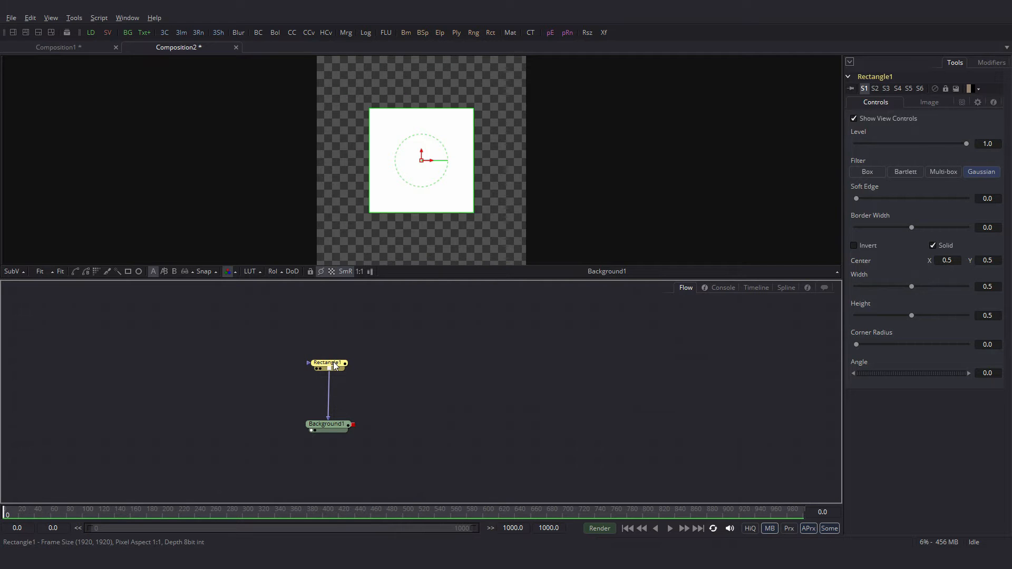
# Set the Rectangle mask's width to 1.0, height to about 0.75, and center Y to 0.
pyautogui.moveTo(912, 286); pyautogui.dragTo(969, 287)
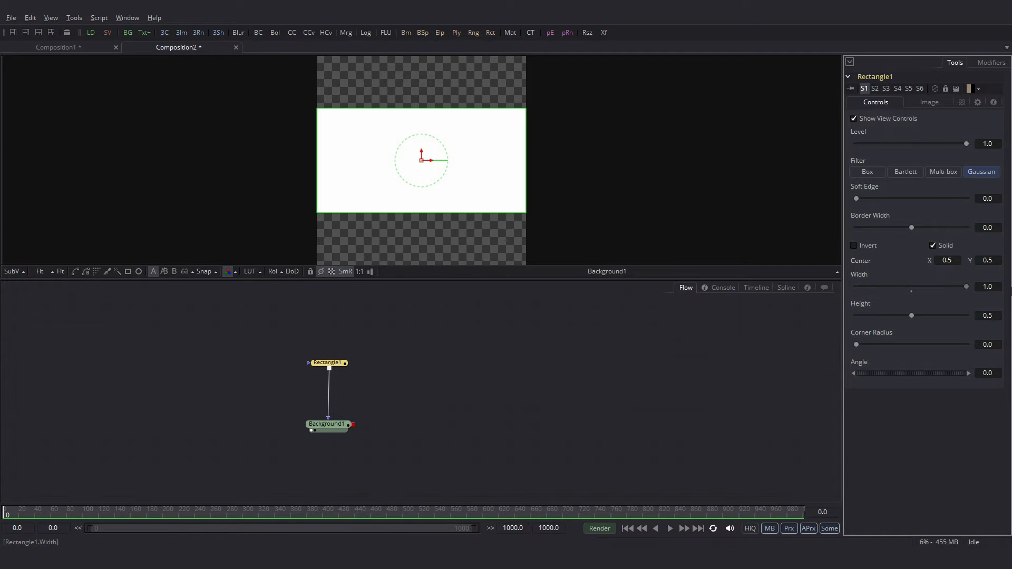
pyautogui.moveTo(912, 315); pyautogui.dragTo(940, 314)
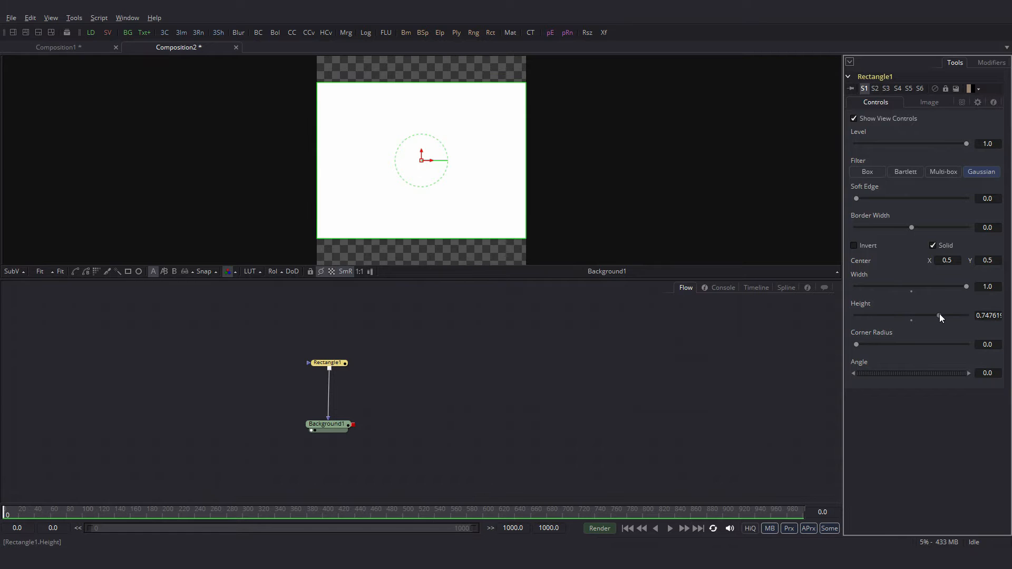
pyautogui.click(988, 259)
pyautogui.write('0')
pyautogui.press('Tab')
# Add a Coordinate Space node below the white Background, set its shape to Polar to Rectangular, and view it.
pyautogui.click(327, 424)
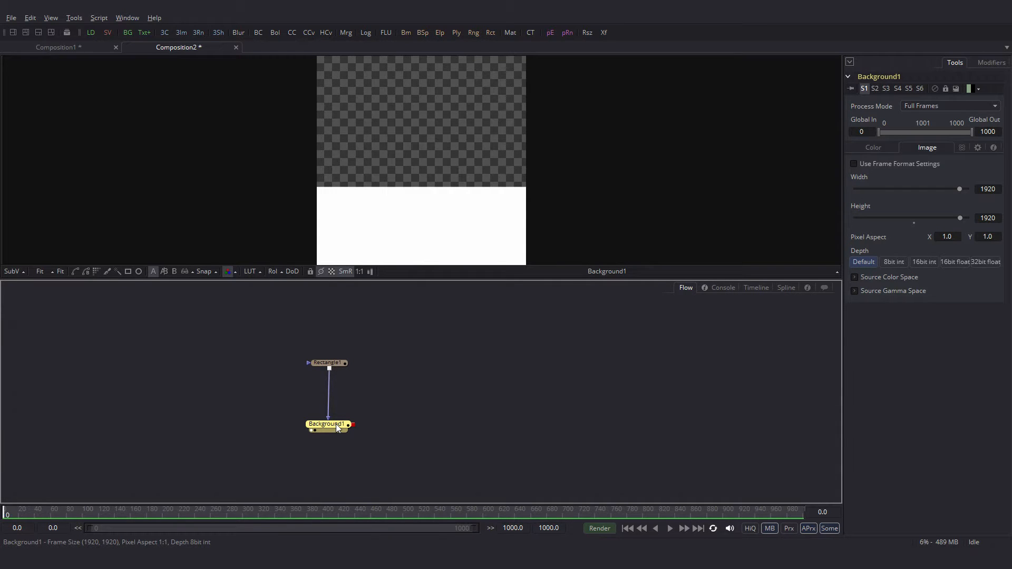
pyautogui.hotkey('shift', 'space')
pyautogui.write('coor')
pyautogui.press('Return')
pyautogui.moveTo(390, 423); pyautogui.dragTo(333, 449)
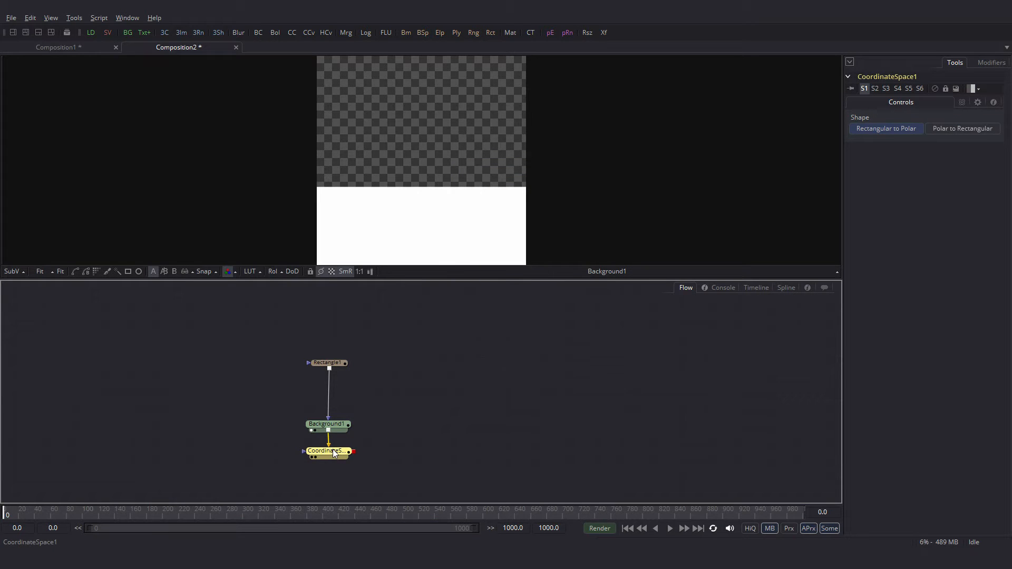
pyautogui.click(962, 130)
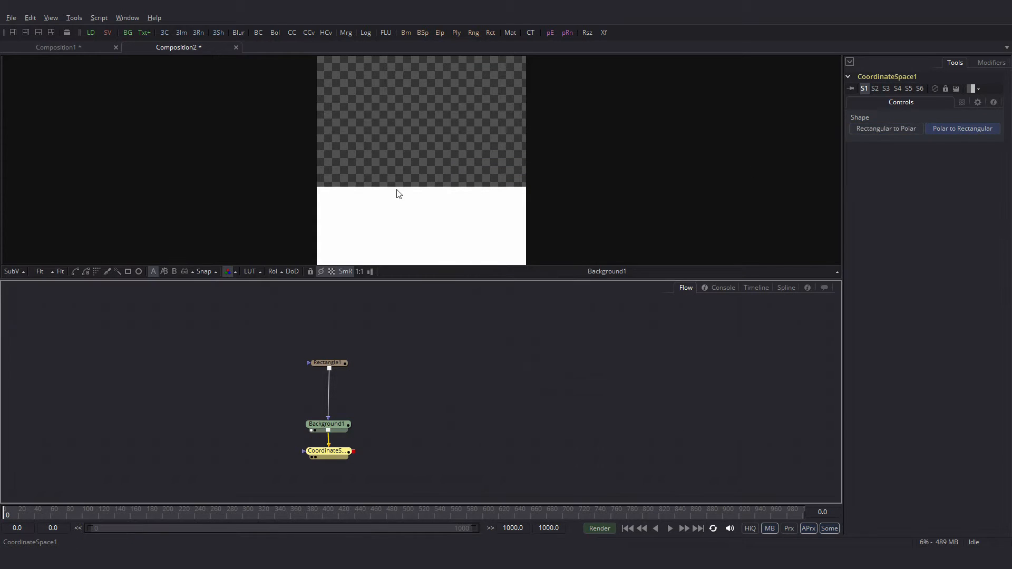
pyautogui.press('1')
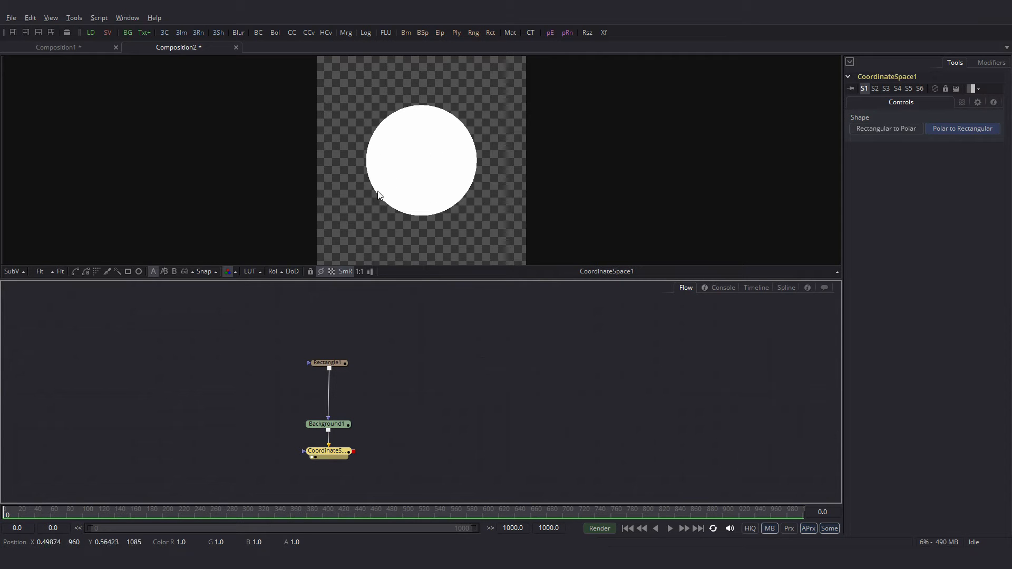
# Add a second Background node below Coordinate Space, masked by that node's output, and show it in the viewer.
pyautogui.moveTo(400, 434); pyautogui.dragTo(400, 394)
pyautogui.click(334, 437)
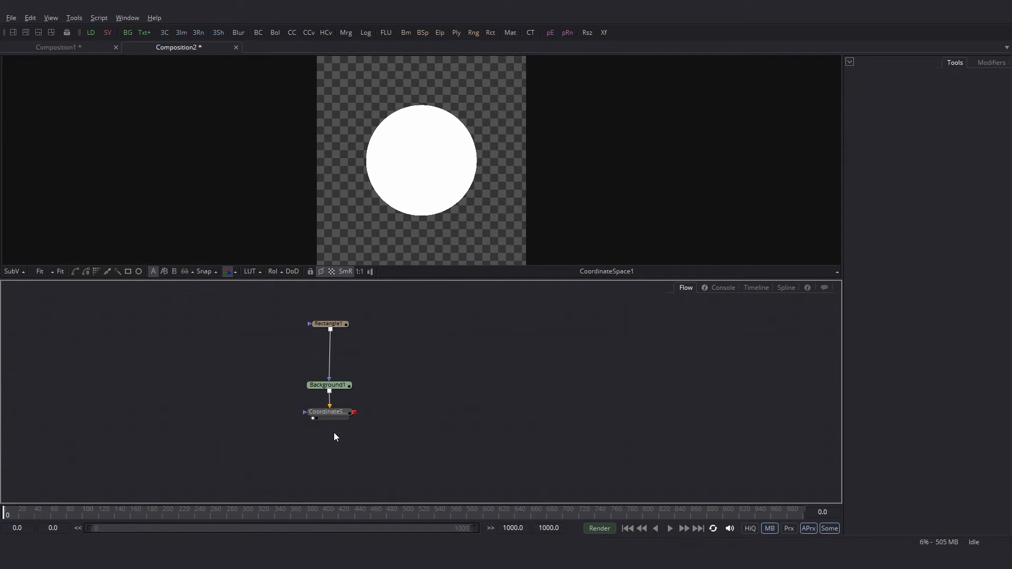
pyautogui.click(127, 33)
pyautogui.moveTo(355, 413); pyautogui.dragTo(348, 452)
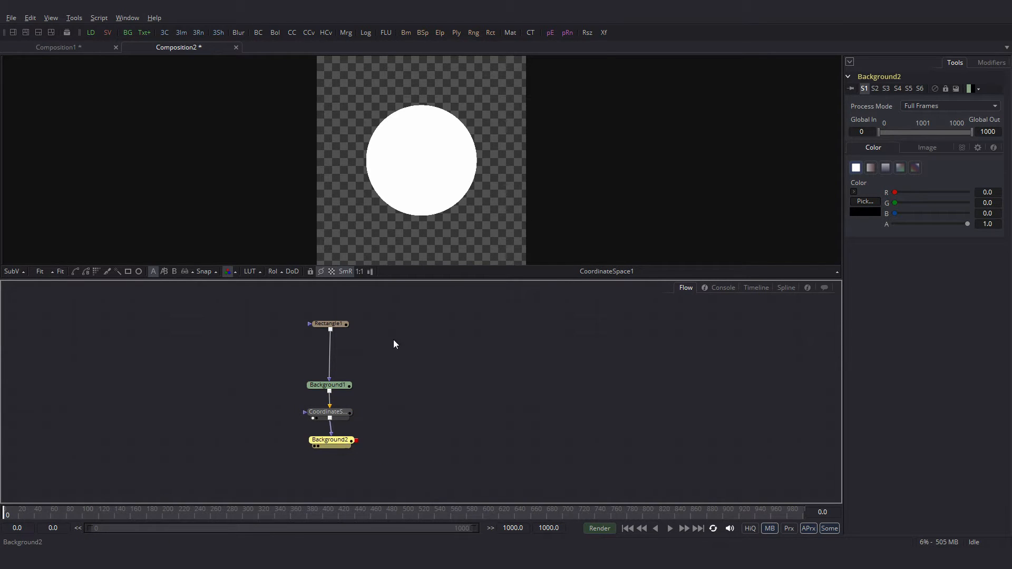
pyautogui.press('1')
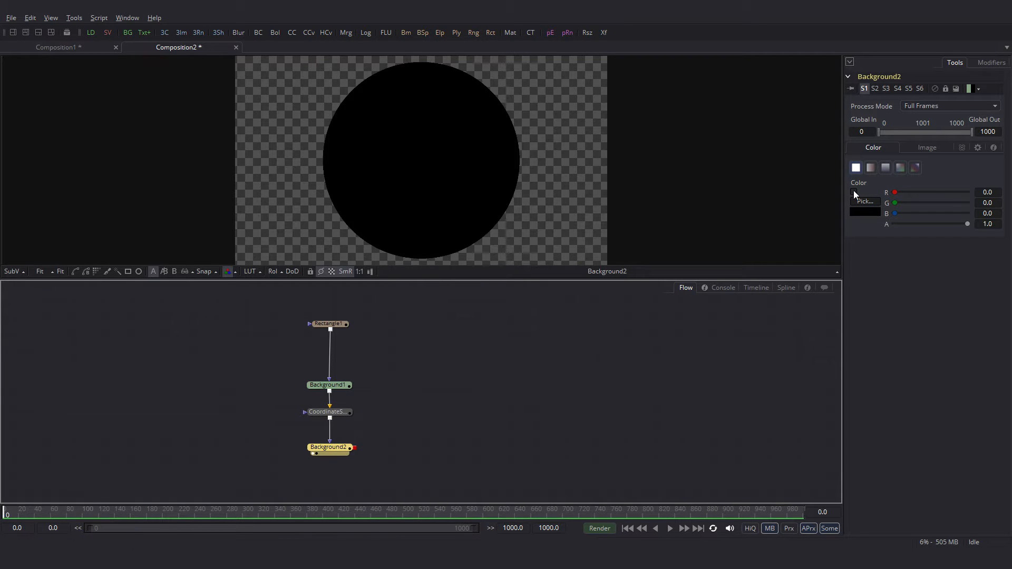
# Switch the second Background to a vertical gradient with a cyan top color, hue about 0.49 and saturation about 0.76 at full value.
pyautogui.click(886, 168)
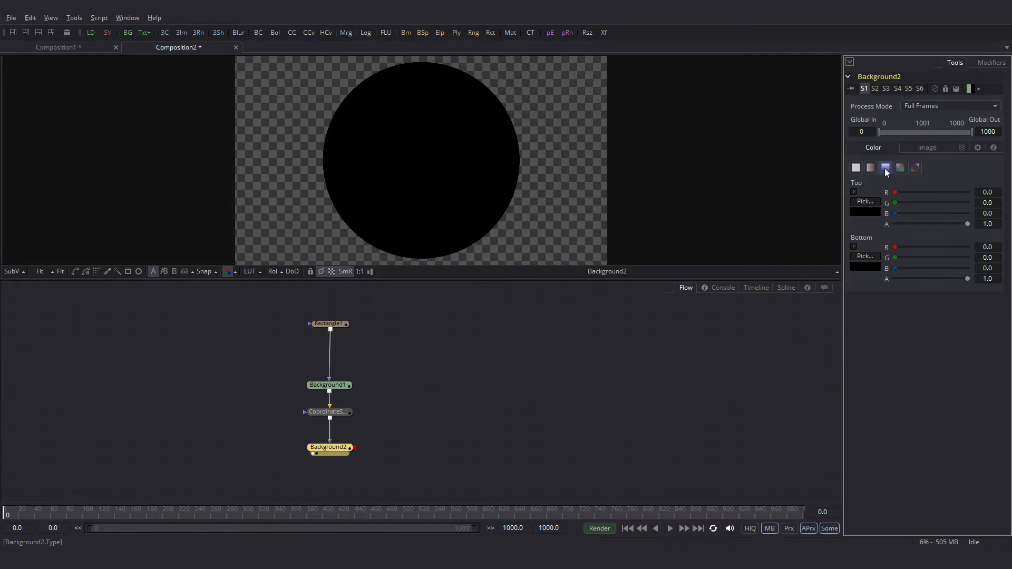
pyautogui.click(854, 192)
pyautogui.moveTo(947, 209); pyautogui.dragTo(947, 190)
pyautogui.moveTo(876, 223); pyautogui.dragTo(862, 227)
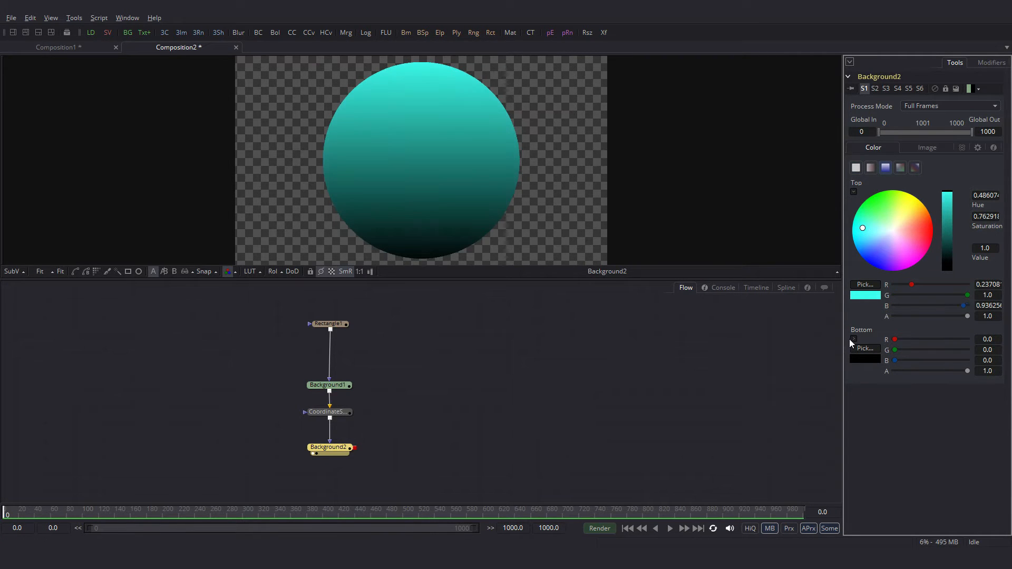
# Set the gradient's bottom color to blue, with hue about 0.64 and saturation about 0.81 at full value.
pyautogui.click(853, 339)
pyautogui.moveTo(889, 371); pyautogui.dragTo(875, 402)
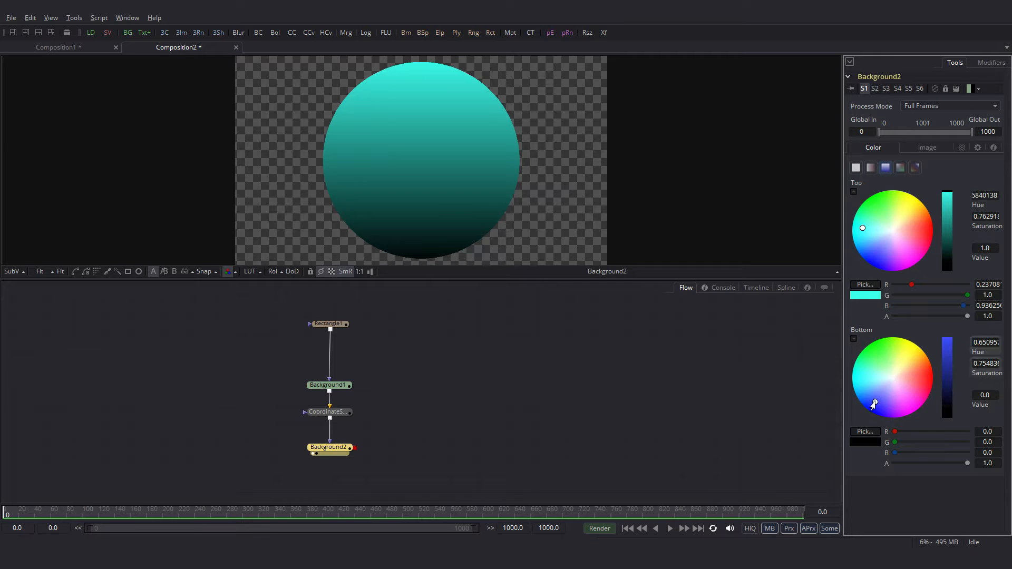
pyautogui.moveTo(947, 359); pyautogui.dragTo(947, 338)
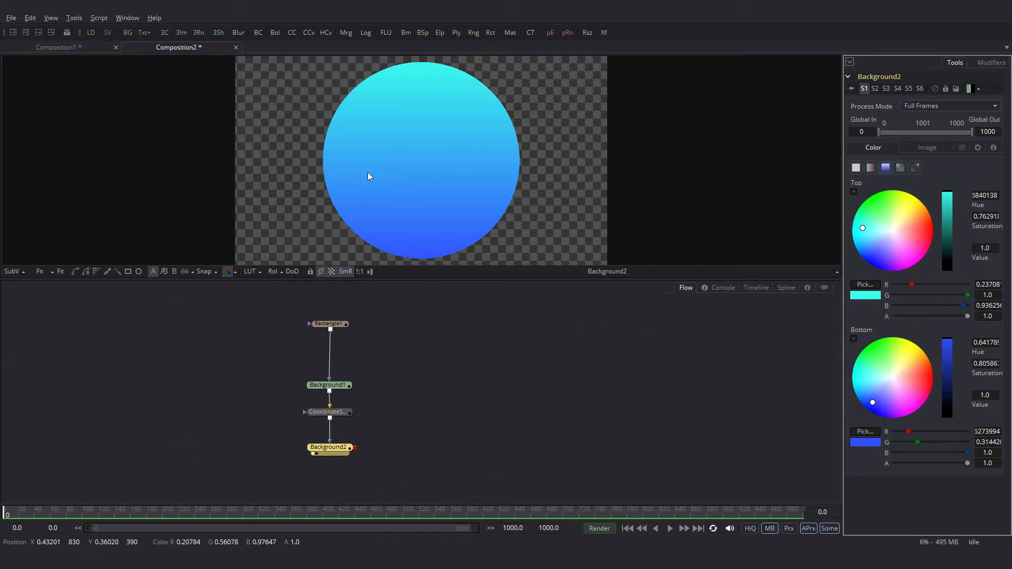
# Duplicate the Rectangle mask and insert the copy between the original Rectangle and the white Background.
pyautogui.click(332, 325)
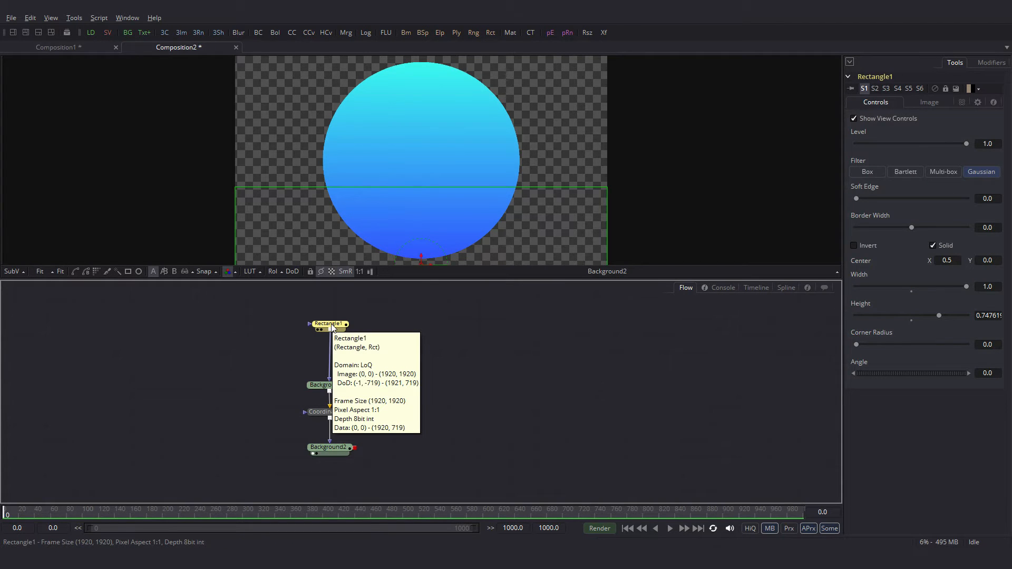
pyautogui.hotkey('ctrl', 'v')
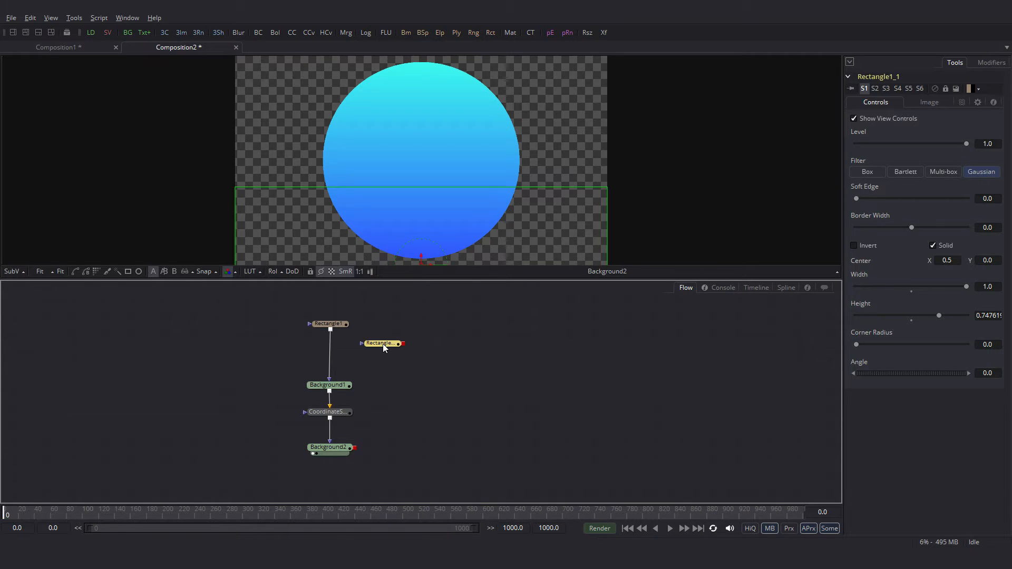
pyautogui.moveTo(383, 345); pyautogui.dragTo(334, 359)
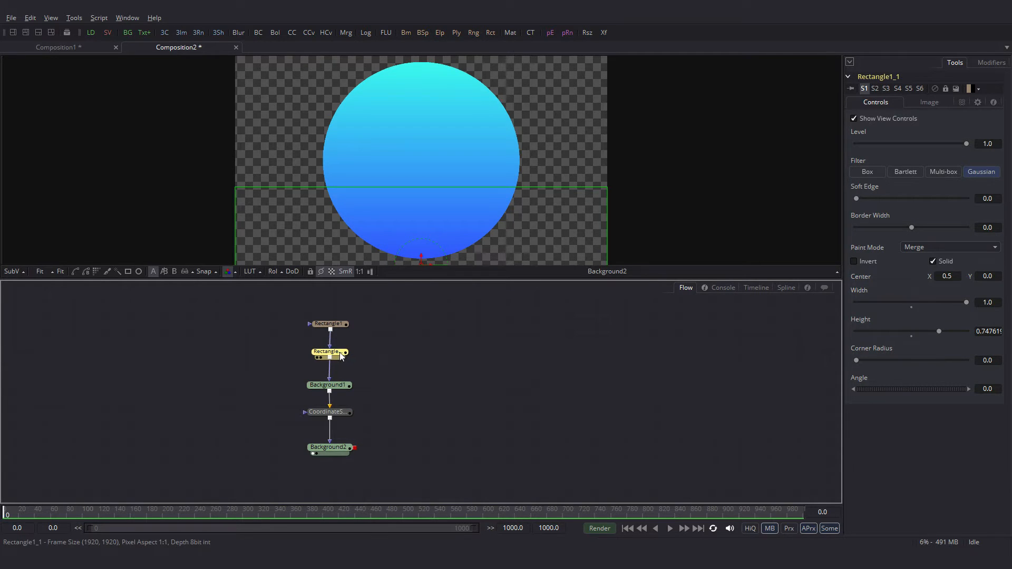
# Set the composition's end frame to 150.
pyautogui.click(546, 529)
pyautogui.write('150')
pyautogui.press('Return')
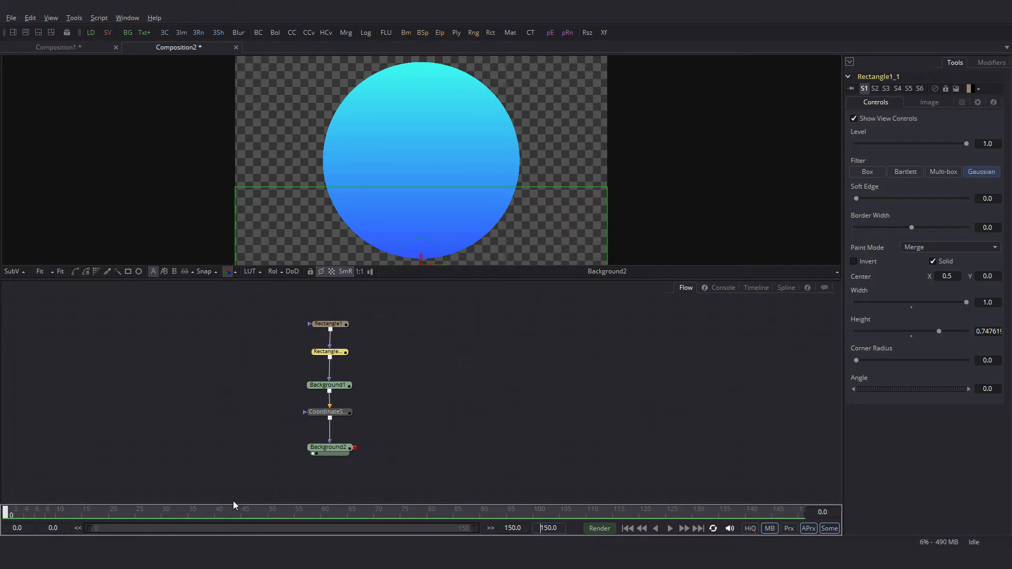
# Animate the duplicated Rectangle's center, starting with a keyframe at frame 22.
pyautogui.click(121, 514)
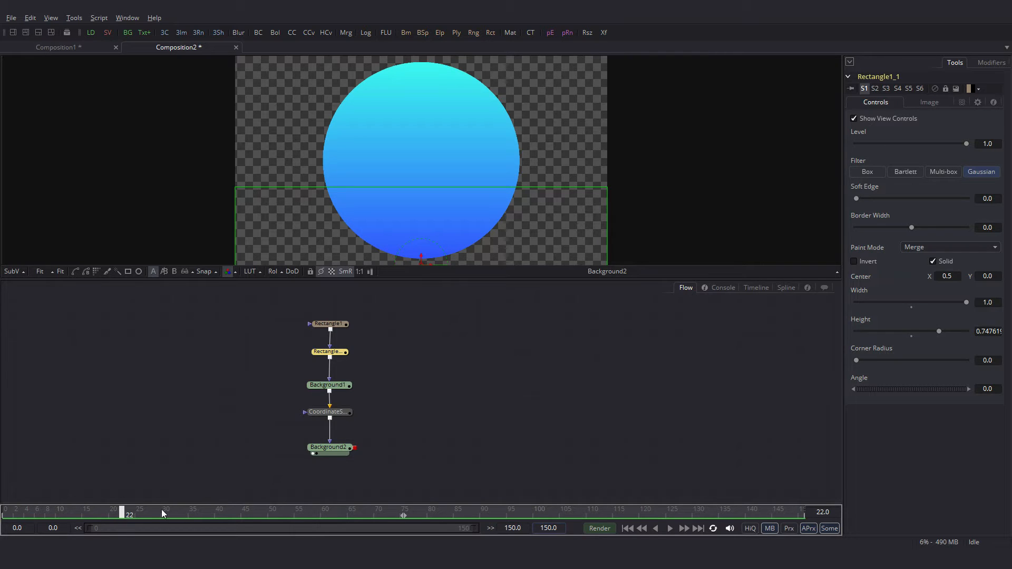
pyautogui.rightClick(923, 278)
pyautogui.click(933, 282)
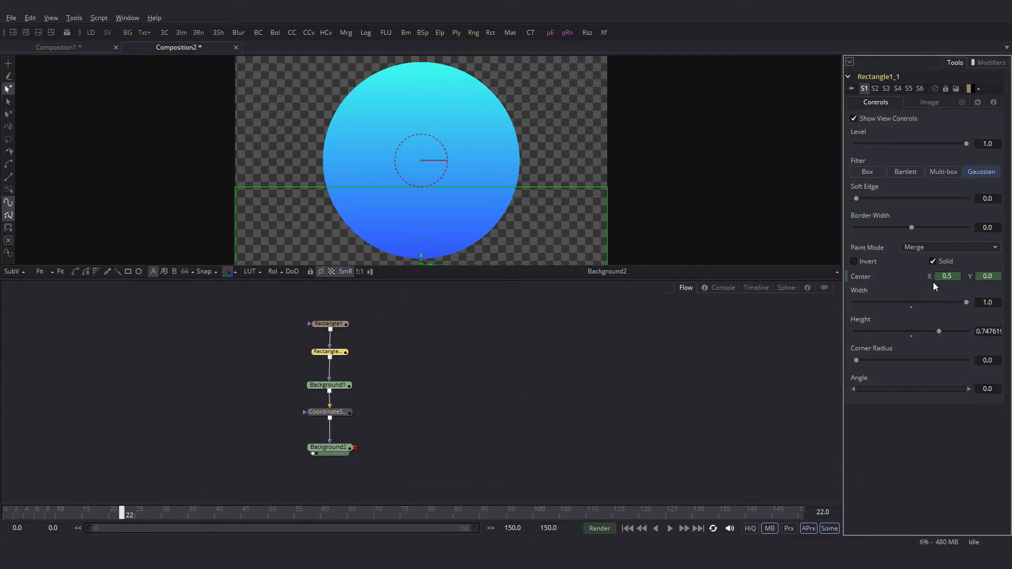
# At frame 70, move the duplicated Rectangle horizontally out of the frame to a center X of about -0.557.
pyautogui.scroll(-2, 530, 197)
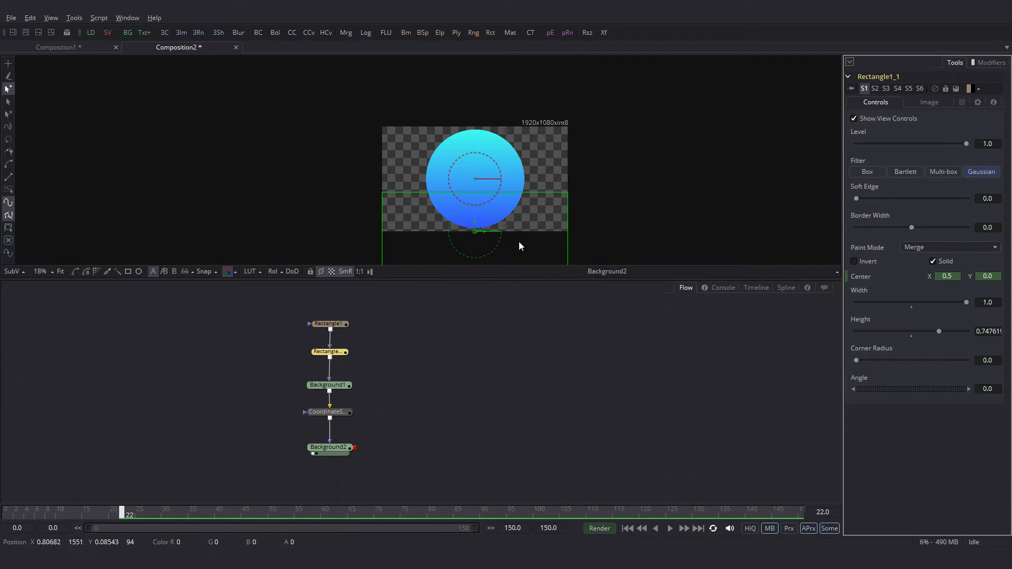
pyautogui.click(376, 514)
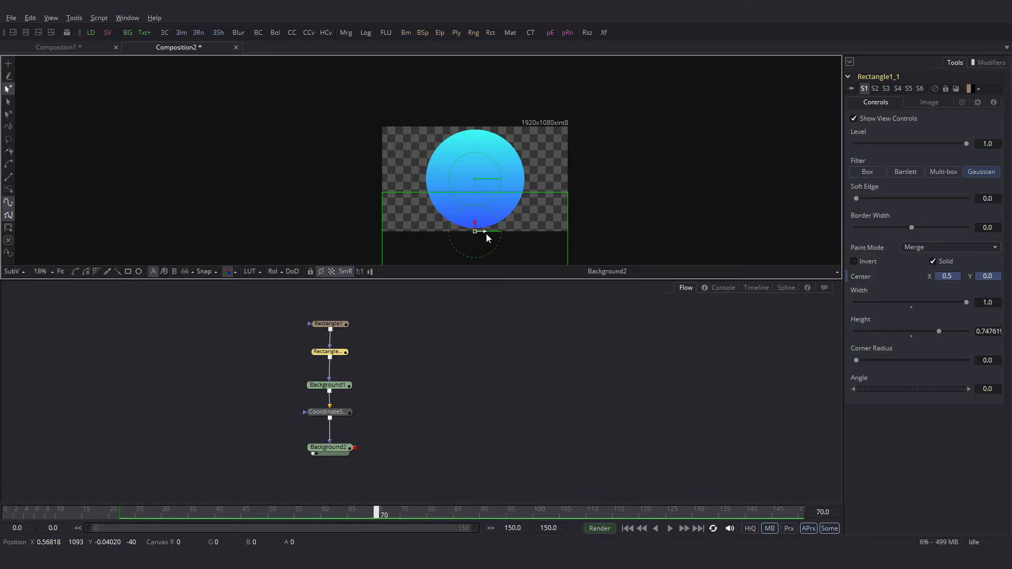
pyautogui.moveTo(486, 233); pyautogui.dragTo(290, 220)
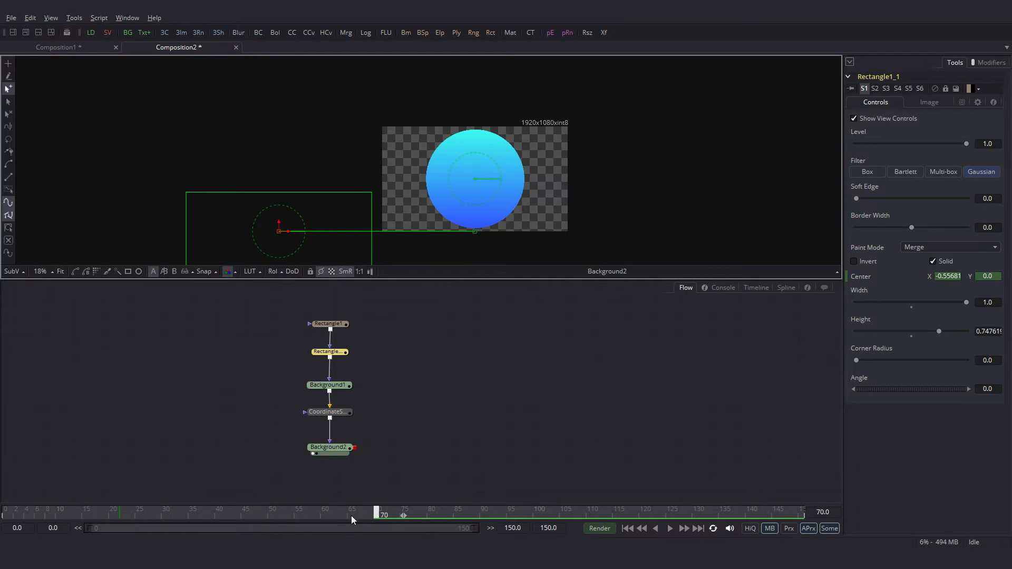
# Preview the mask's movement from frame 22, set the duplicated Rectangle's paint mode to Subtract, and return to frame 22.
pyautogui.click(121, 515)
pyautogui.moveTo(123, 515); pyautogui.dragTo(173, 511)
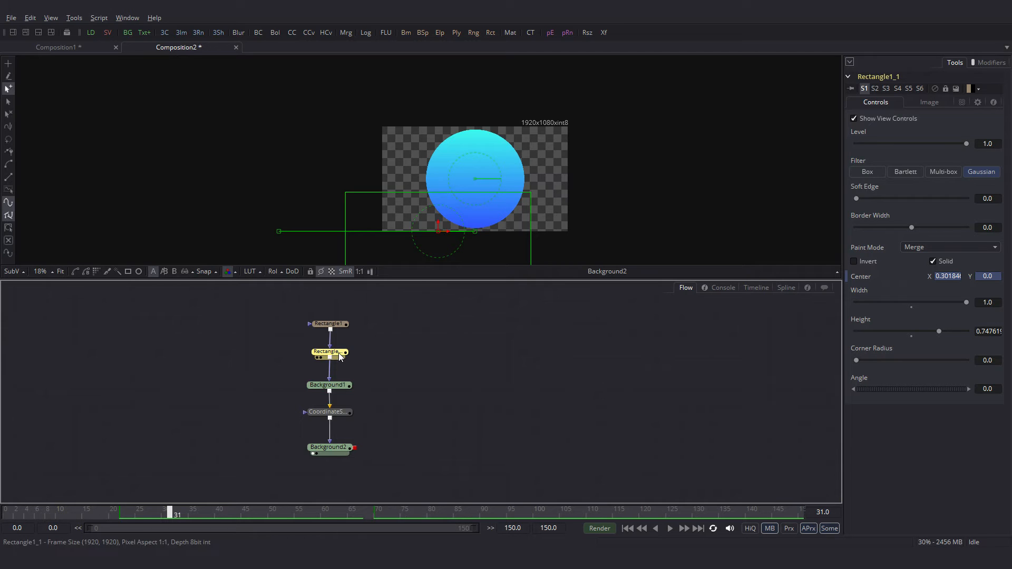
pyautogui.click(941, 249)
pyautogui.click(944, 271)
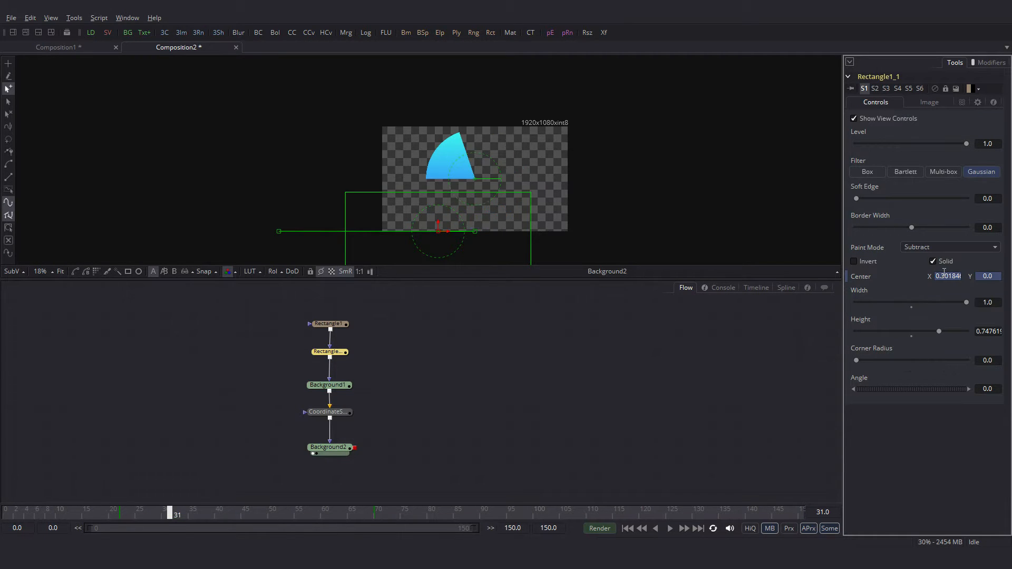
pyautogui.click(123, 514)
pyautogui.moveTo(124, 515)
pyautogui.mouseDown()
pyautogui.moveTo(355, 515)
pyautogui.moveTo(122, 514)
pyautogui.mouseUp()
# Select all five nodes in the flow and add an Underlay behind them.
pyautogui.moveTo(284, 304); pyautogui.dragTo(402, 468)
pyautogui.click(73, 18)
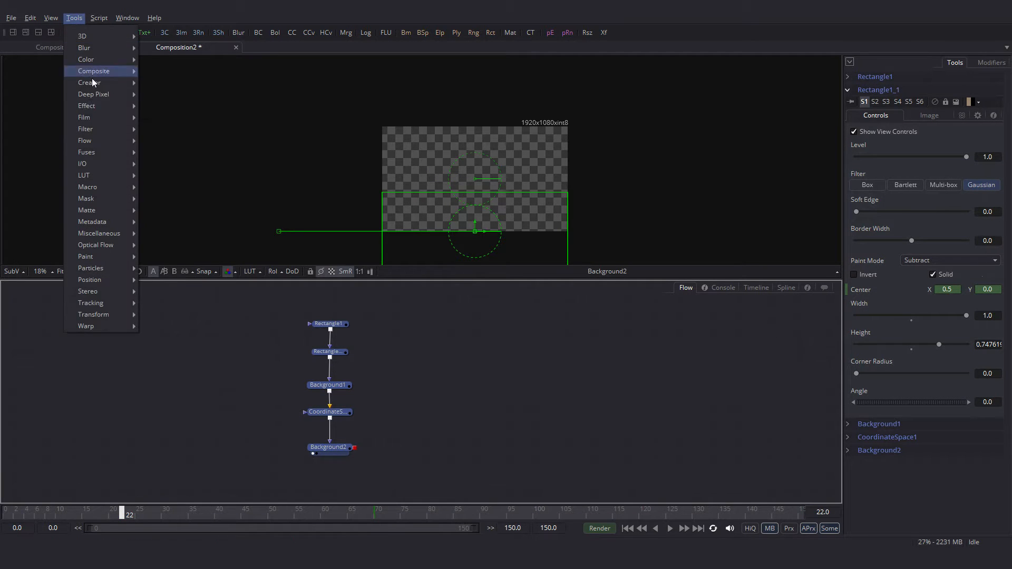
pyautogui.moveTo(97, 141)
pyautogui.click(166, 159)
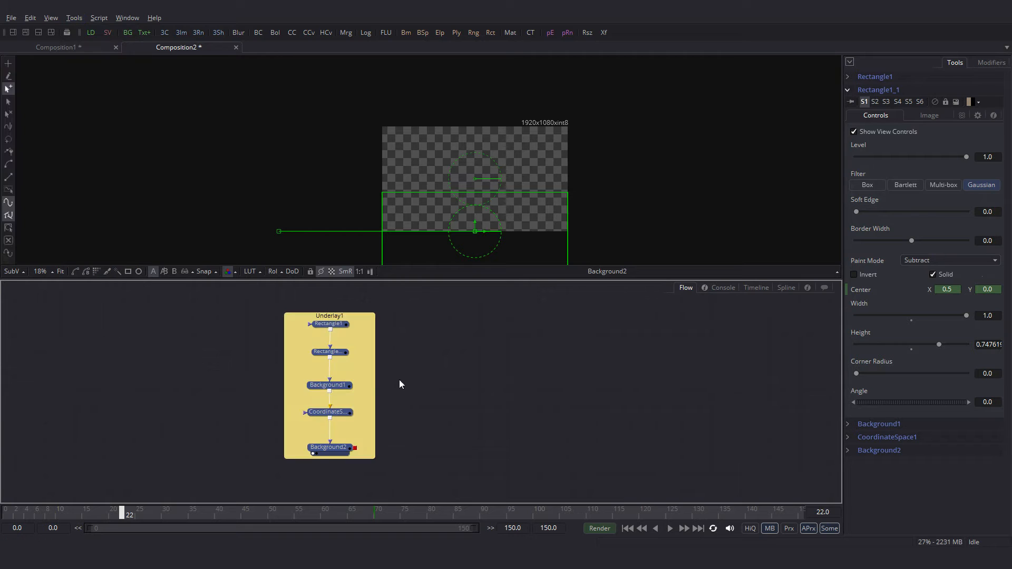
pyautogui.click(362, 472)
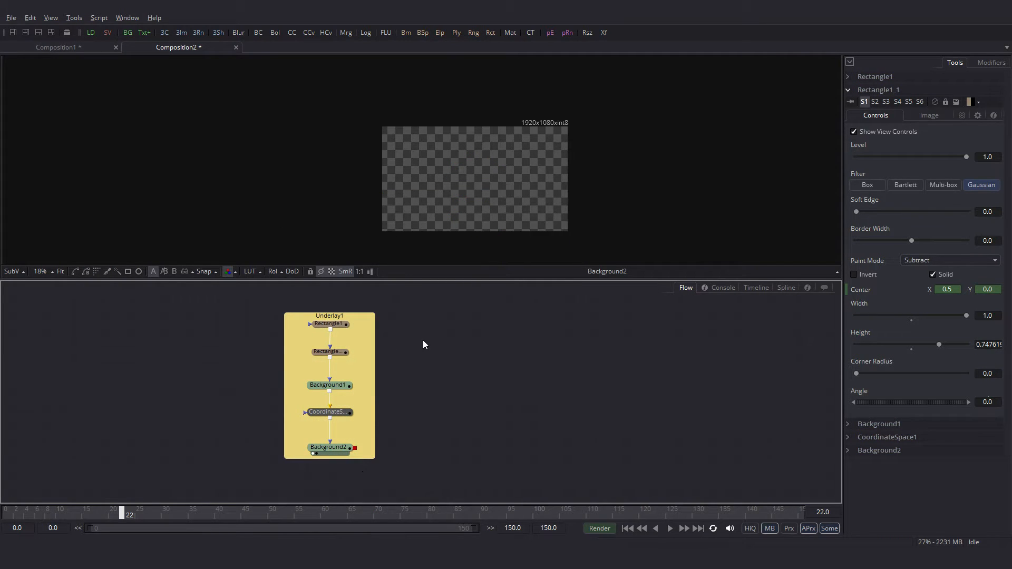
# Rename the underlay behind the five nodes as Largecircle.
pyautogui.press('F2')
pyautogui.press('BackSpace')
pyautogui.write('Lar')
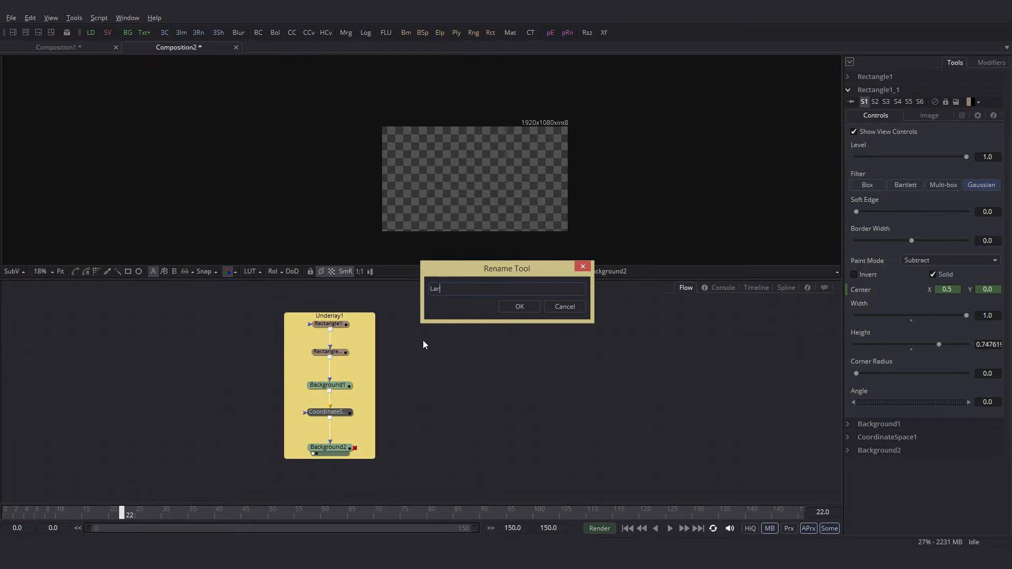
pyautogui.write('ge circle')
pyautogui.press('Return')
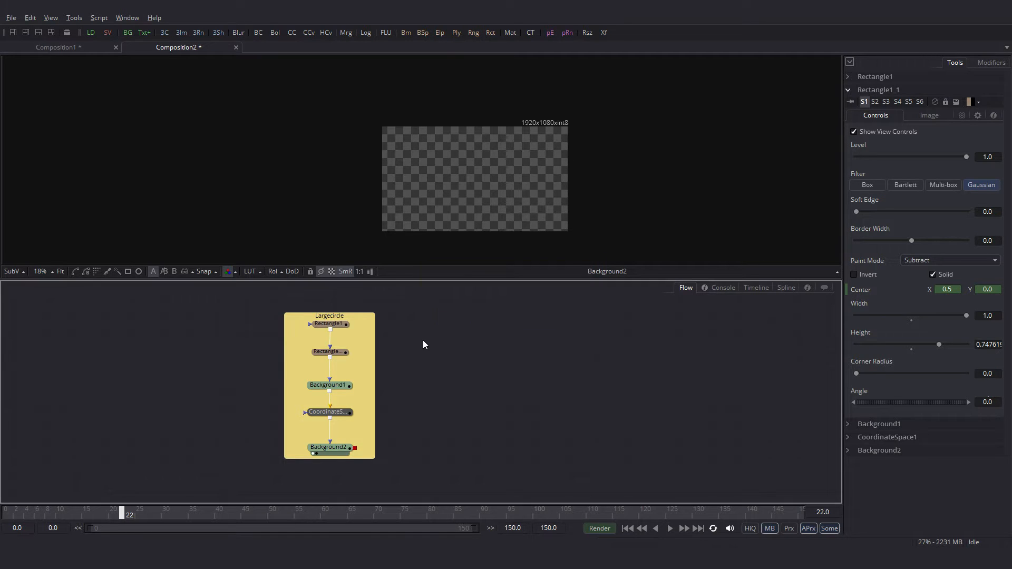
# Set the Largecircle underlay's tile color to bright blue (#00aaff).
pyautogui.rightClick(372, 319)
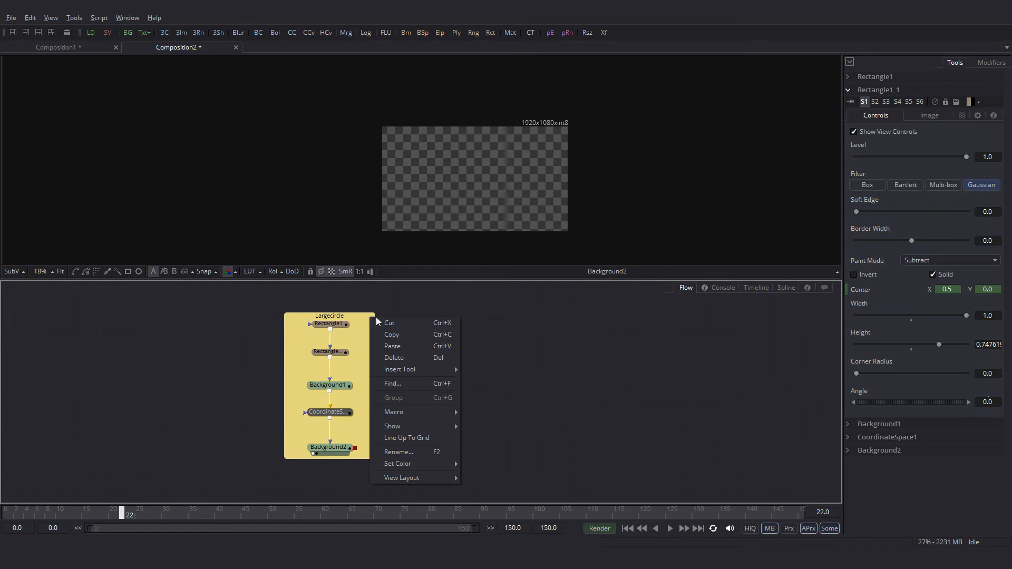
pyautogui.moveTo(411, 464)
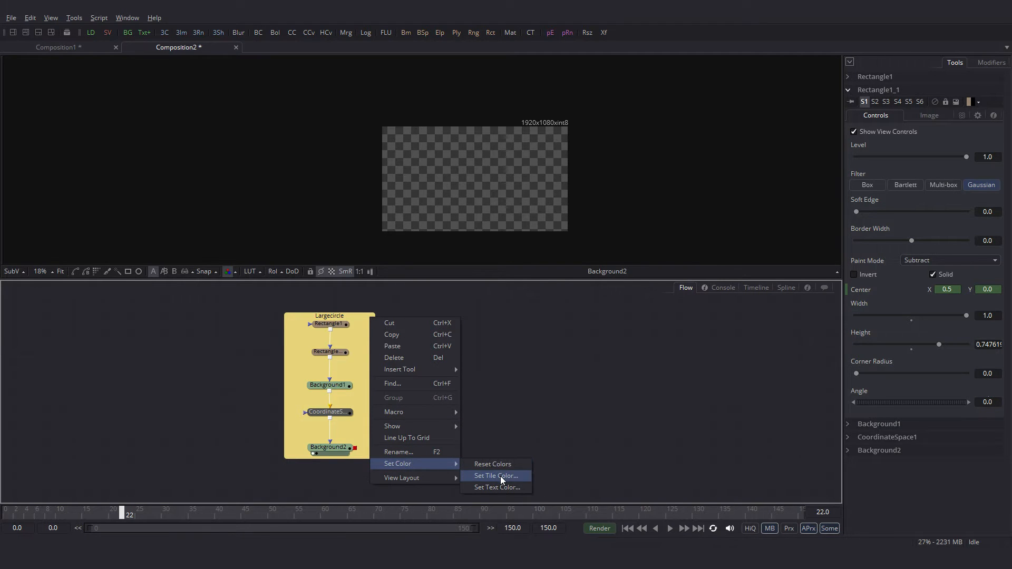
pyautogui.click(498, 476)
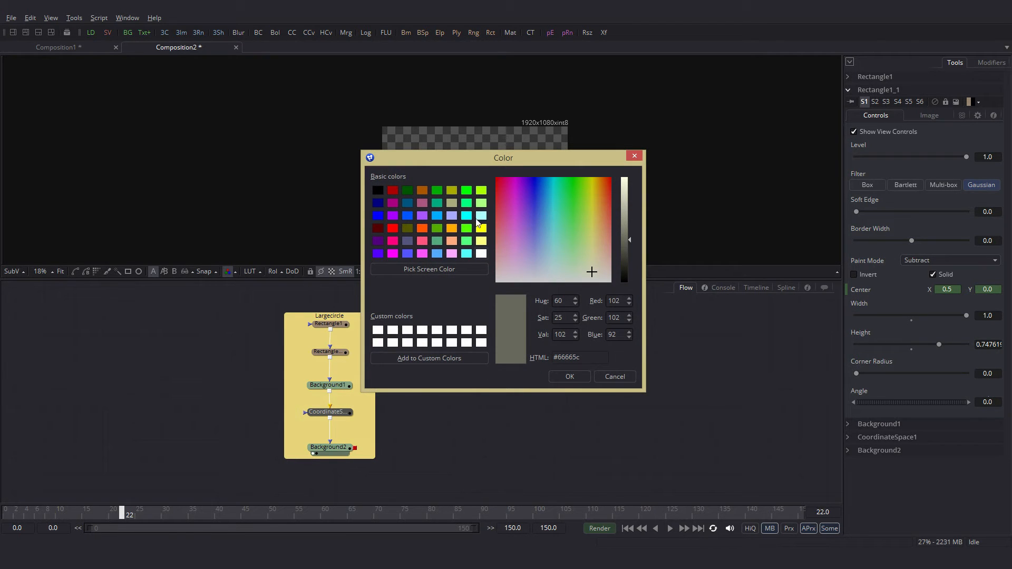
pyautogui.click(437, 215)
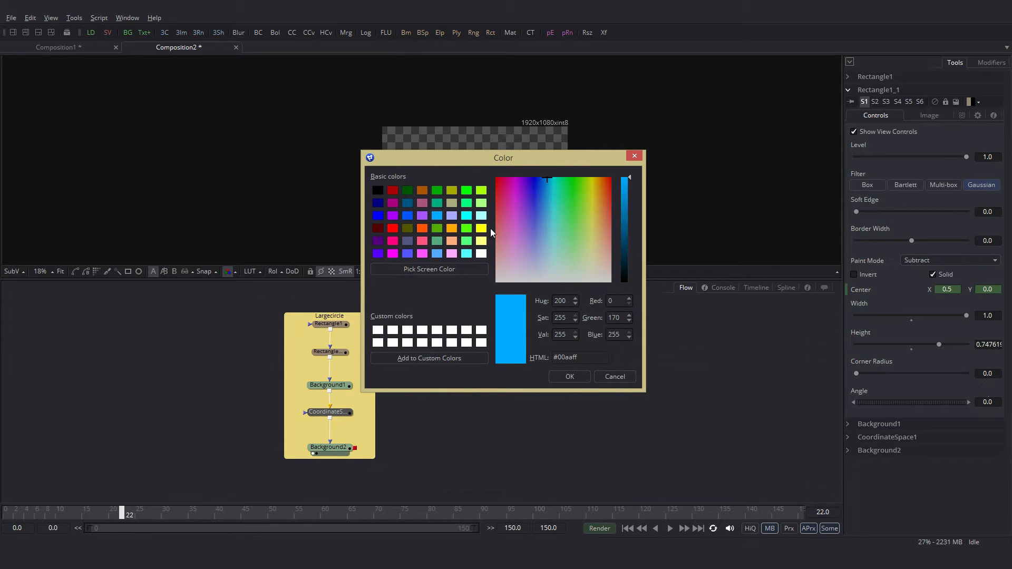
pyautogui.click(569, 377)
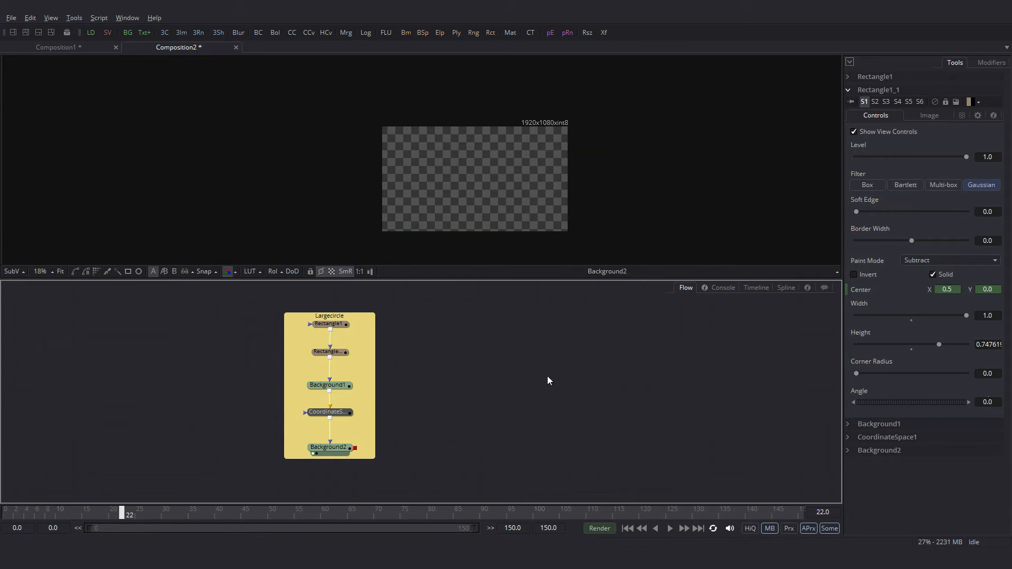
# Set the text color of the Largecircle underlay and its nodes to black.
pyautogui.click(358, 315)
pyautogui.rightClick(359, 315)
pyautogui.moveTo(417, 462)
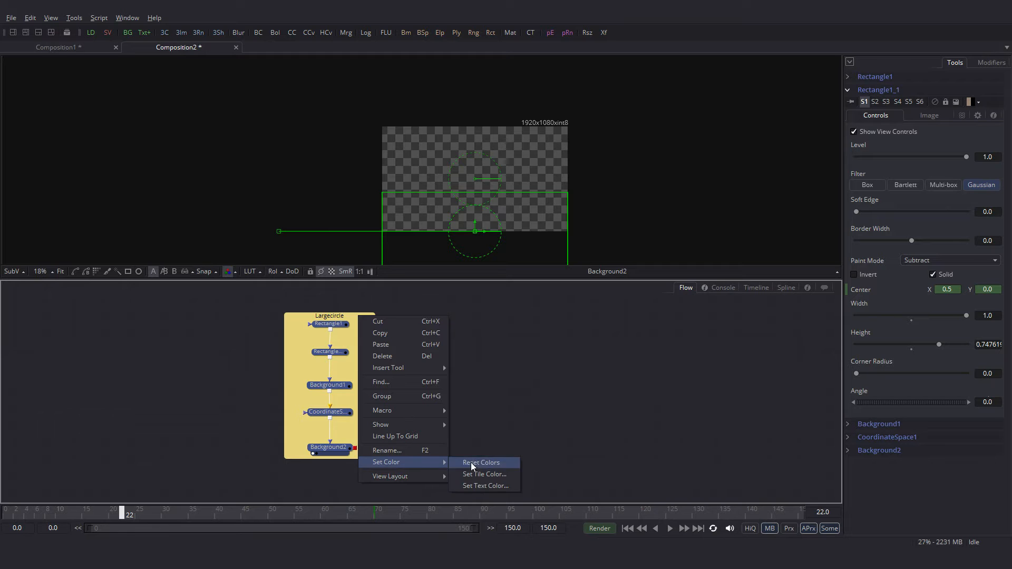
pyautogui.click(477, 486)
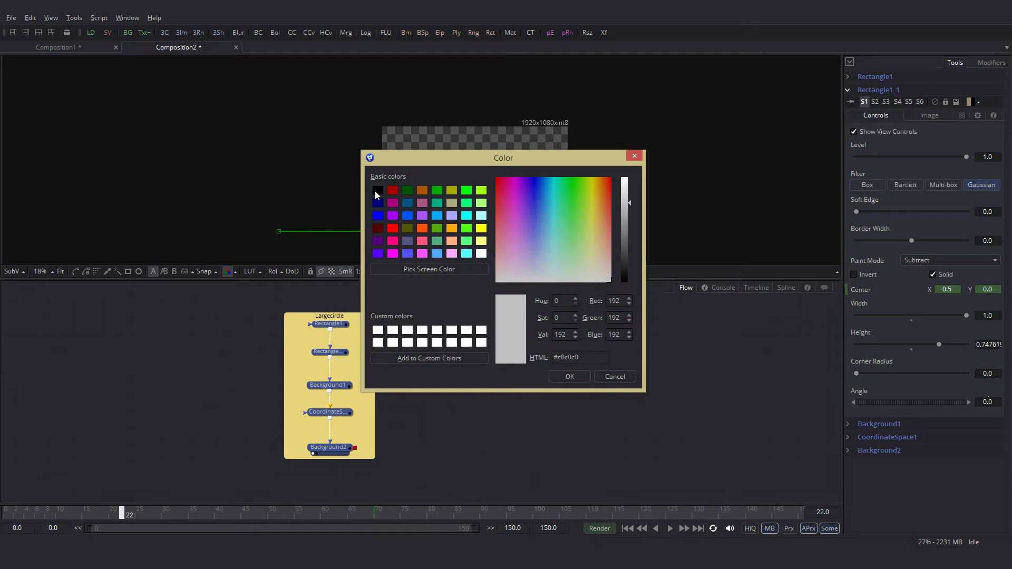
pyautogui.click(378, 191)
pyautogui.click(566, 378)
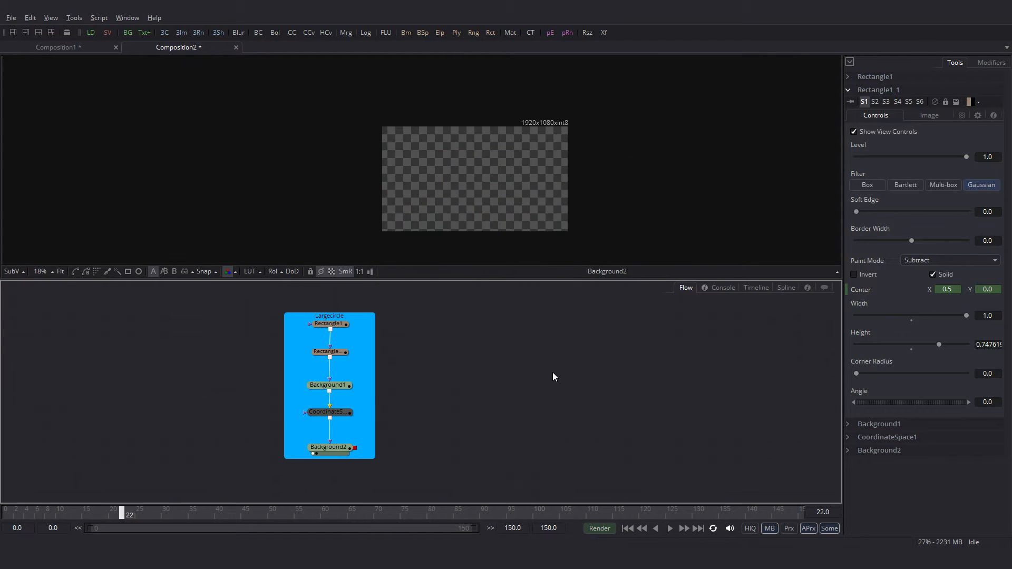
# Add a new Background node in an empty area of the flow and set its fill type to vertical gradient.
pyautogui.moveTo(546, 375); pyautogui.dragTo(107, 375)
pyautogui.click(107, 374)
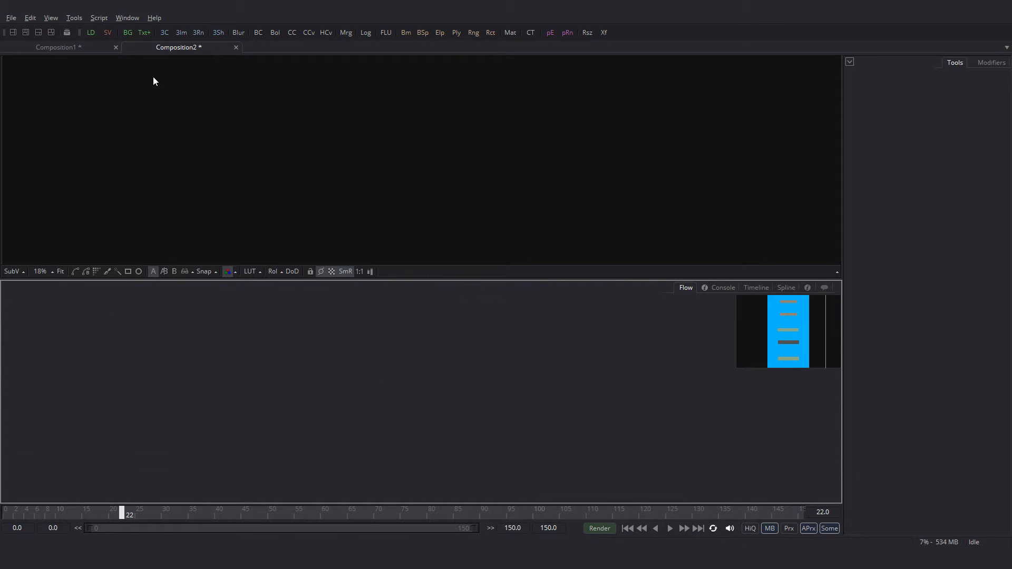
pyautogui.click(130, 33)
pyautogui.click(885, 168)
pyautogui.click(855, 192)
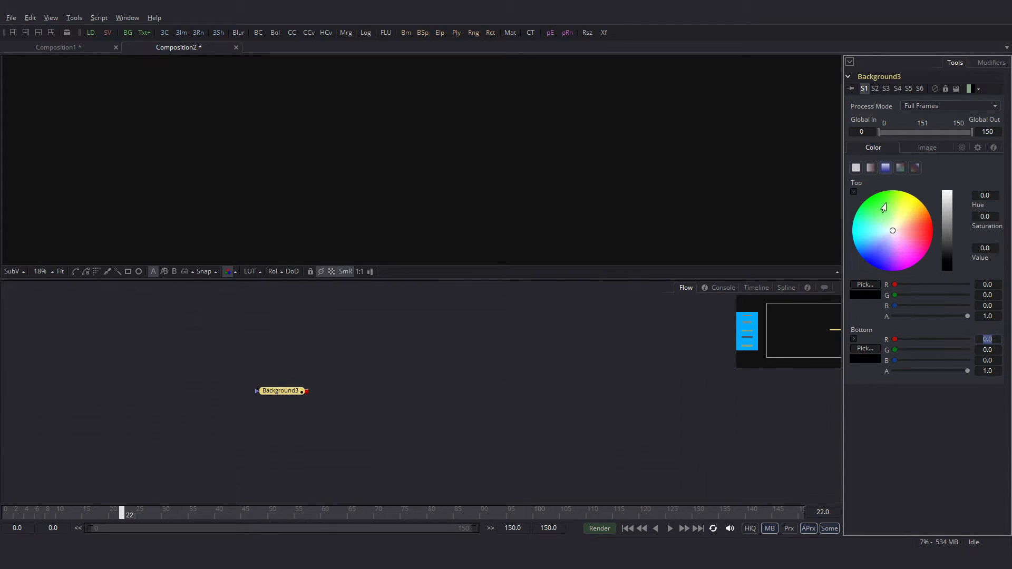
# Color the new Background's gradient green at the top and turquoise at the bottom, both at value 1.0, and show it in the viewer.
pyautogui.click(878, 203)
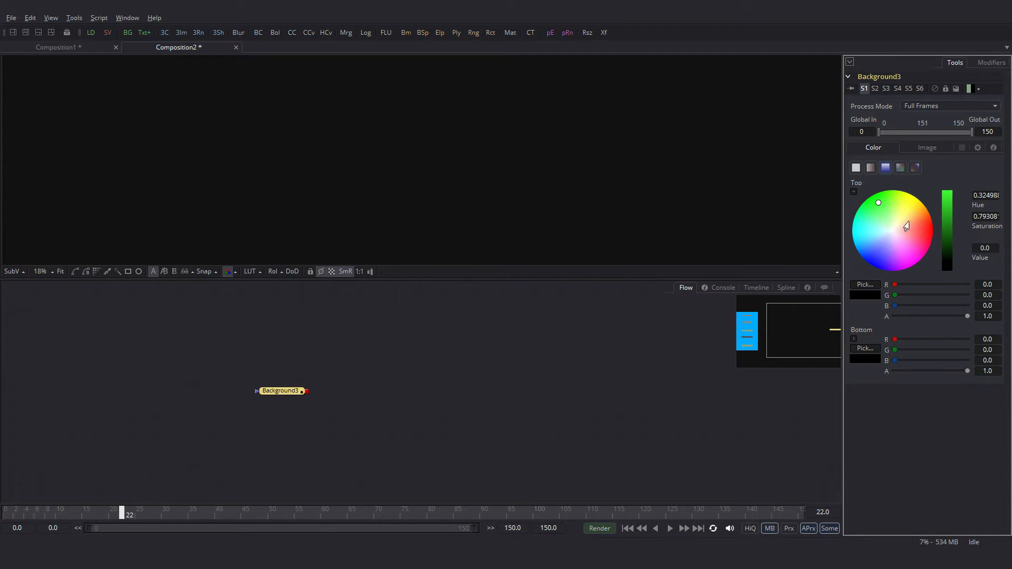
pyautogui.click(854, 339)
pyautogui.click(863, 374)
pyautogui.moveTo(947, 217); pyautogui.dragTo(947, 188)
pyautogui.moveTo(946, 358); pyautogui.dragTo(945, 325)
pyautogui.moveTo(290, 392); pyautogui.dragTo(337, 175)
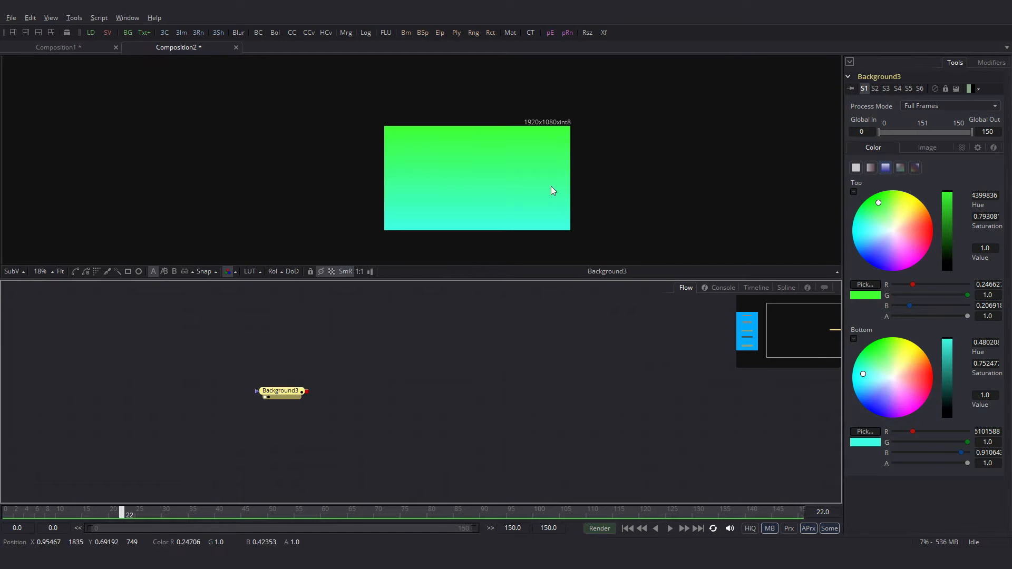
# Set the new Background's image height to 1920 and fit the square image in the viewer.
pyautogui.click(931, 149)
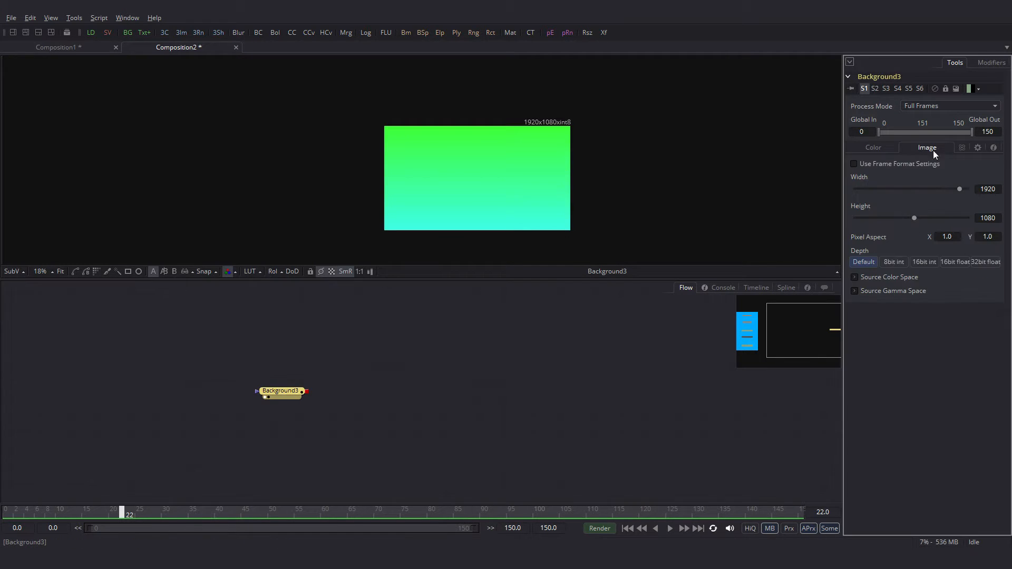
pyautogui.click(988, 217)
pyautogui.write('1920')
pyautogui.press('Tab')
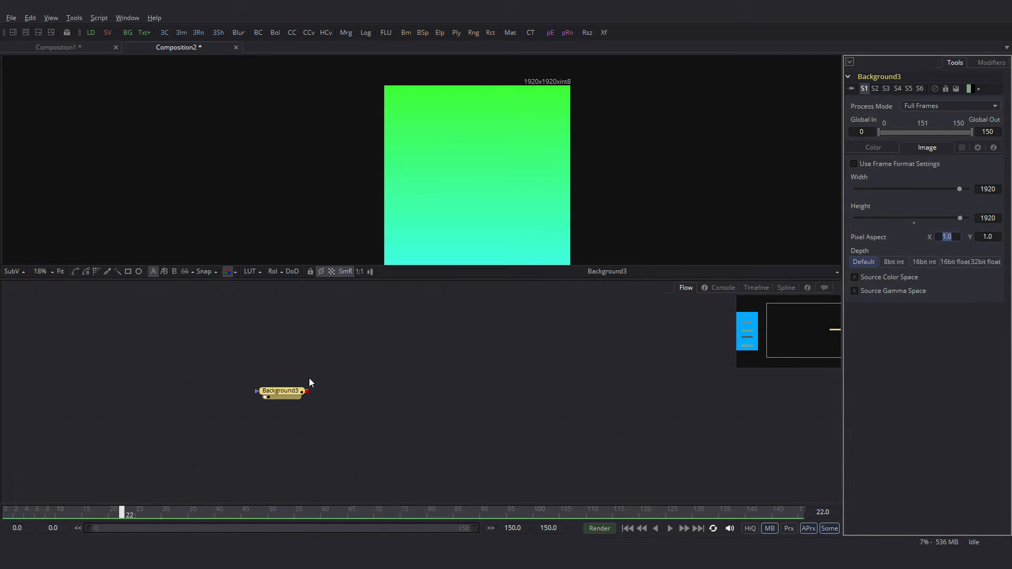
pyautogui.click(60, 271)
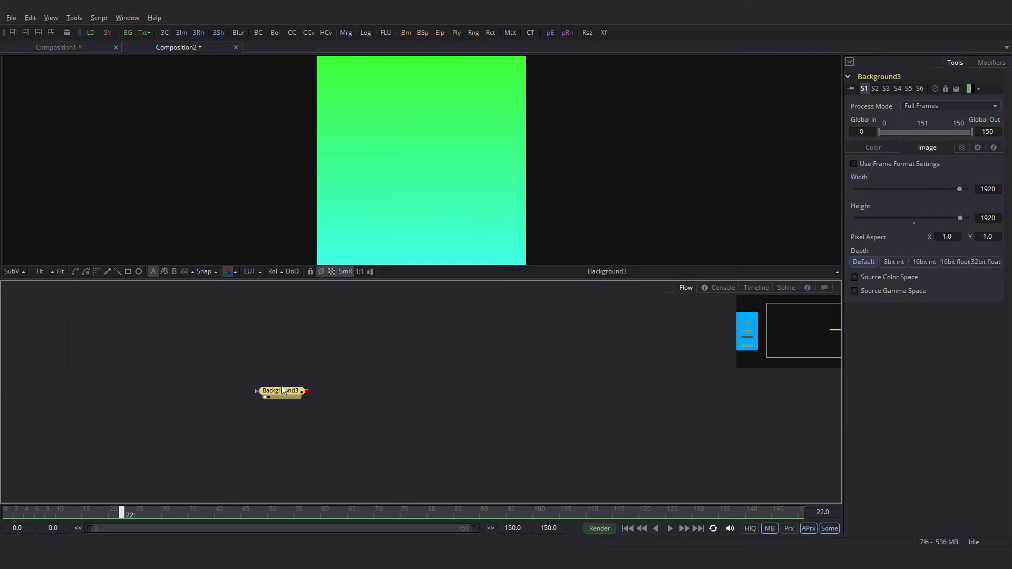
# Mask the new Background with a thin horizontal polygon streak, thick and smoothly rounded at one end and tapering to a point at the other.
pyautogui.click(85, 272)
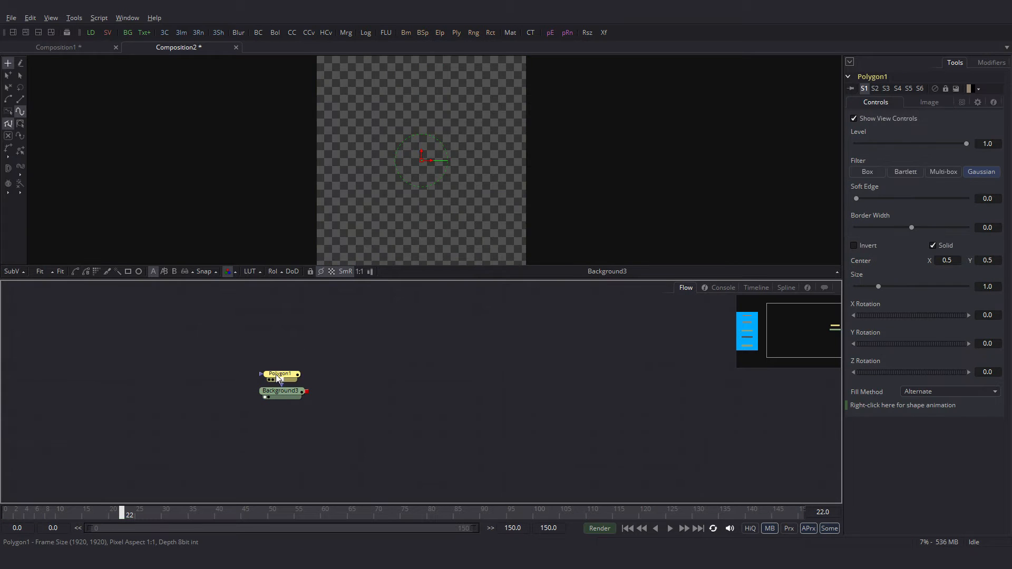
pyautogui.click(516, 167)
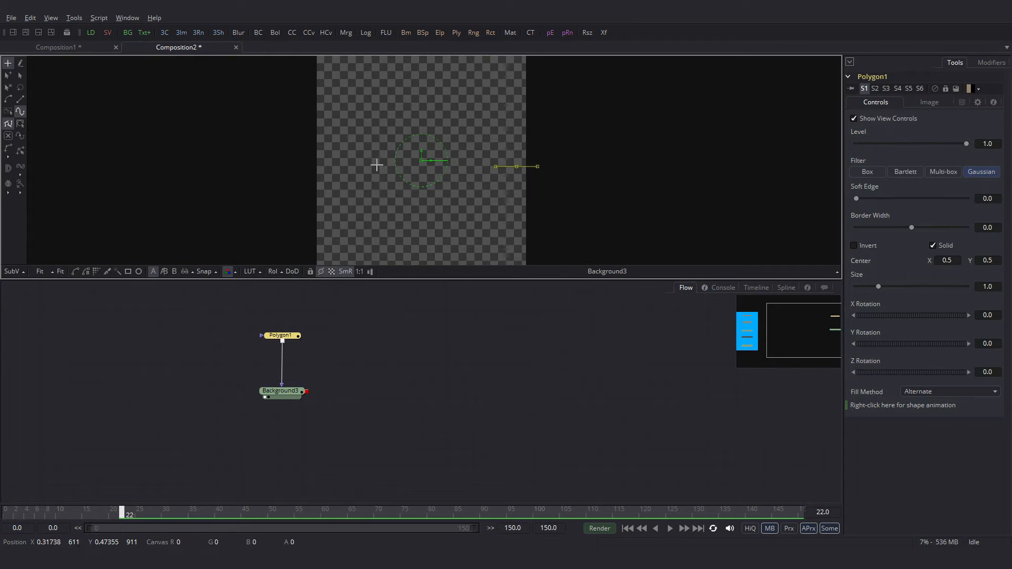
pyautogui.click(340, 174)
pyautogui.click(516, 166)
pyautogui.click(341, 173)
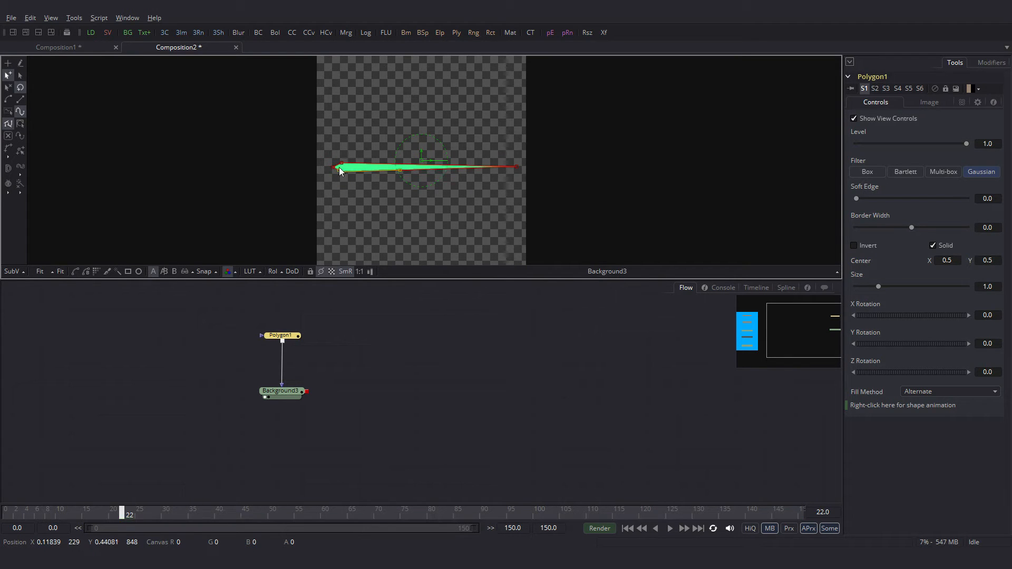
pyautogui.click(341, 163)
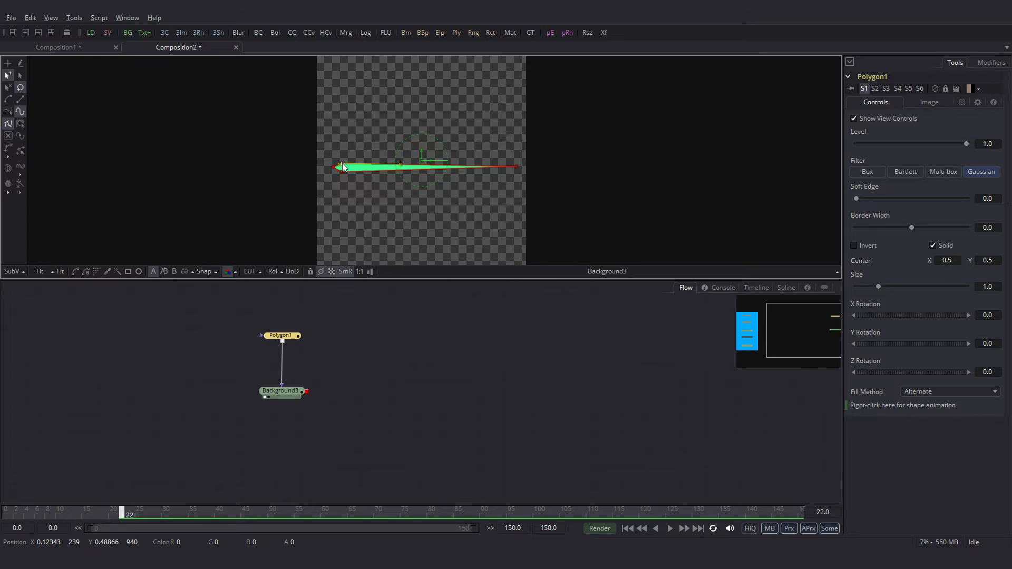
pyautogui.moveTo(310, 143); pyautogui.dragTo(402, 204)
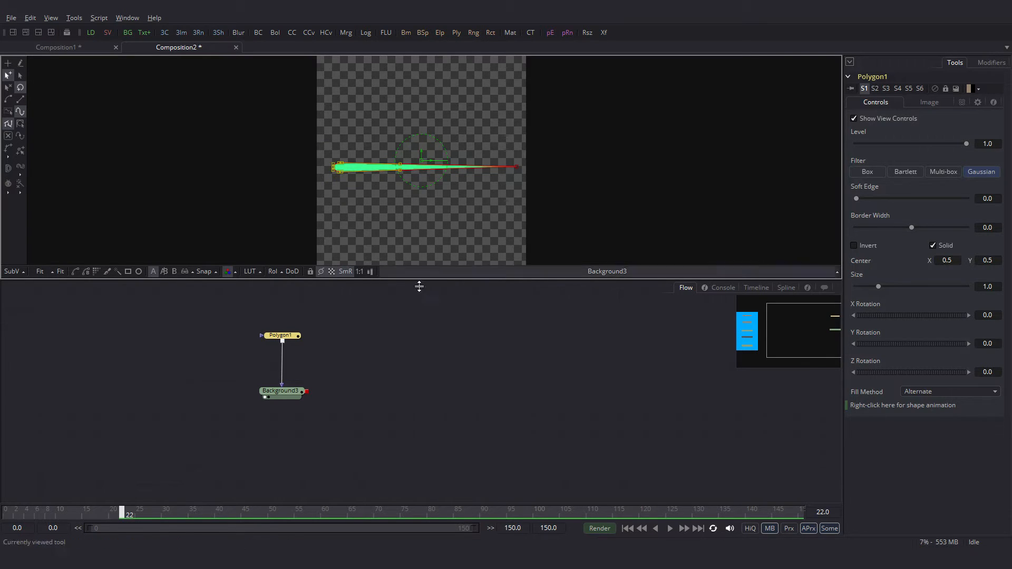
# Add a Coordinate Space node after the masked Background, view it, and set its shape to Polar to Rectangular.
pyautogui.click(290, 394)
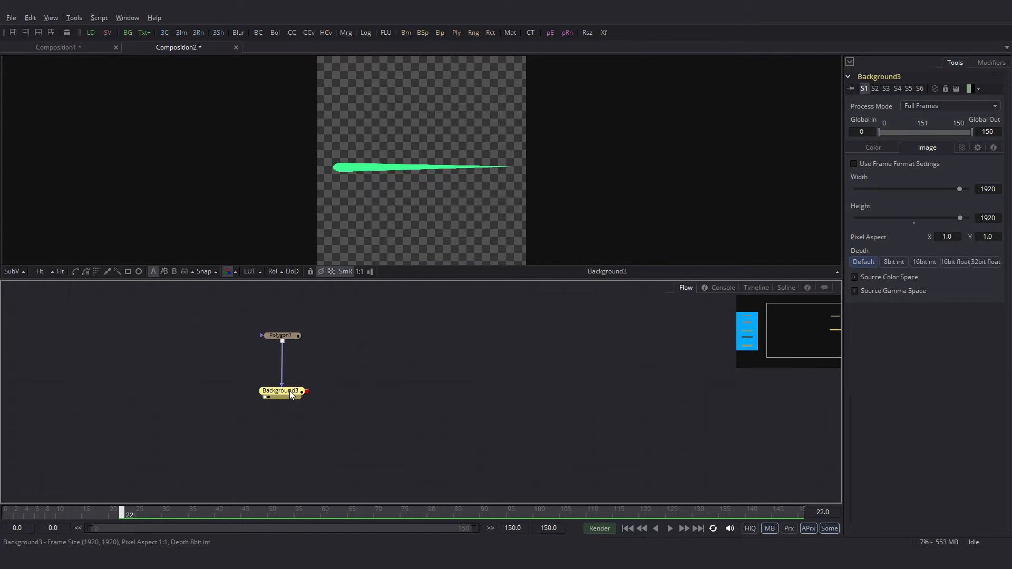
pyautogui.hotkey('ctrl', 'space')
pyautogui.write('coor')
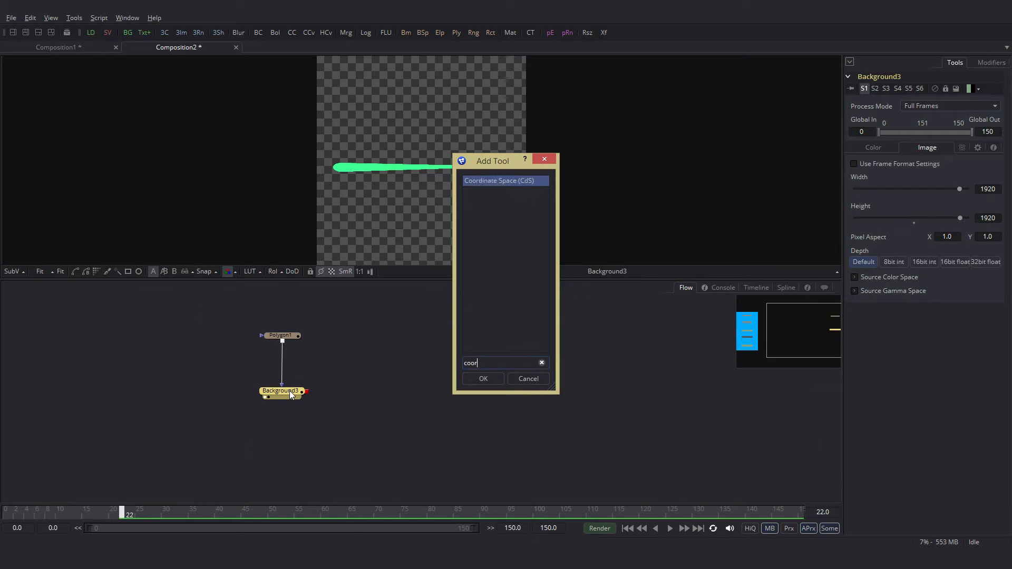
pyautogui.click(489, 379)
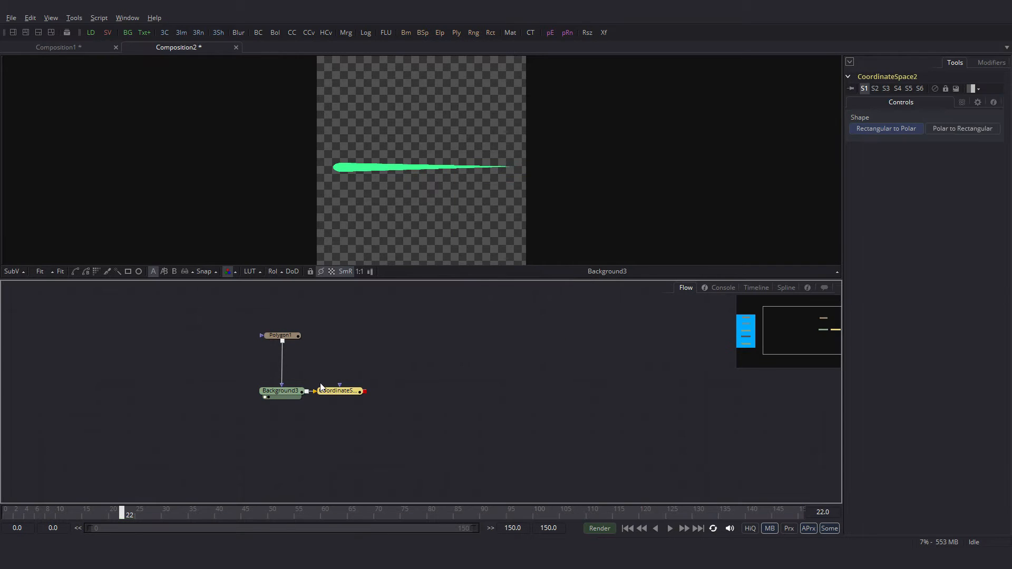
pyautogui.press('1')
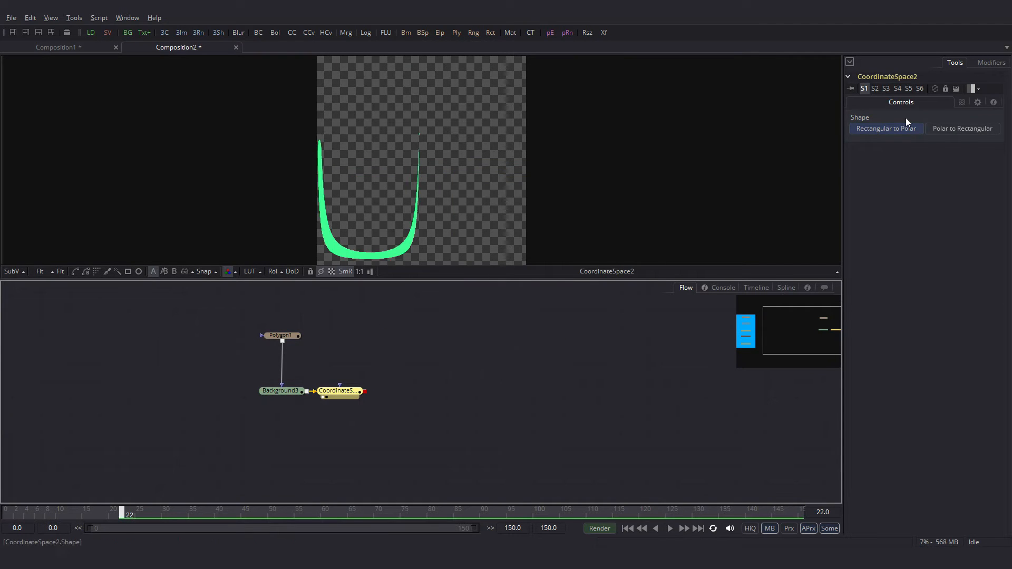
pyautogui.click(957, 129)
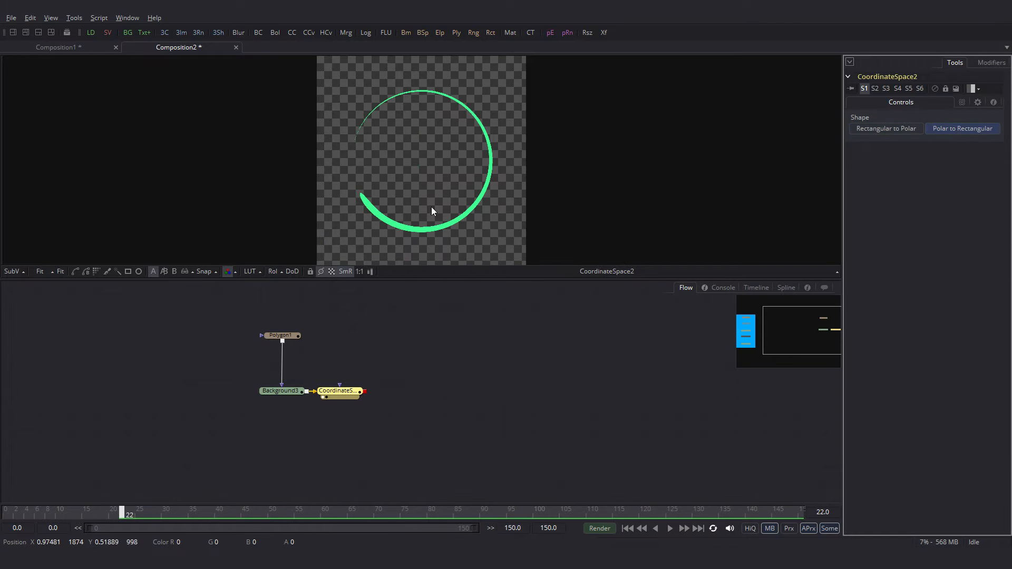
# Add a Soft Glow node after the new Coordinate Space and show its result in the viewer.
pyautogui.hotkey('shift', 'space')
pyautogui.write('soft')
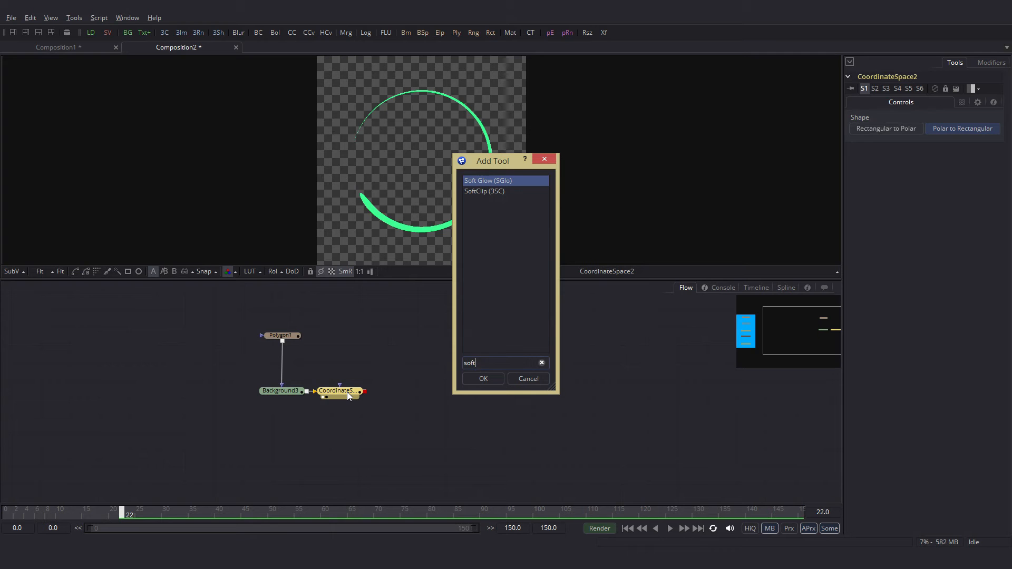
pyautogui.click(491, 379)
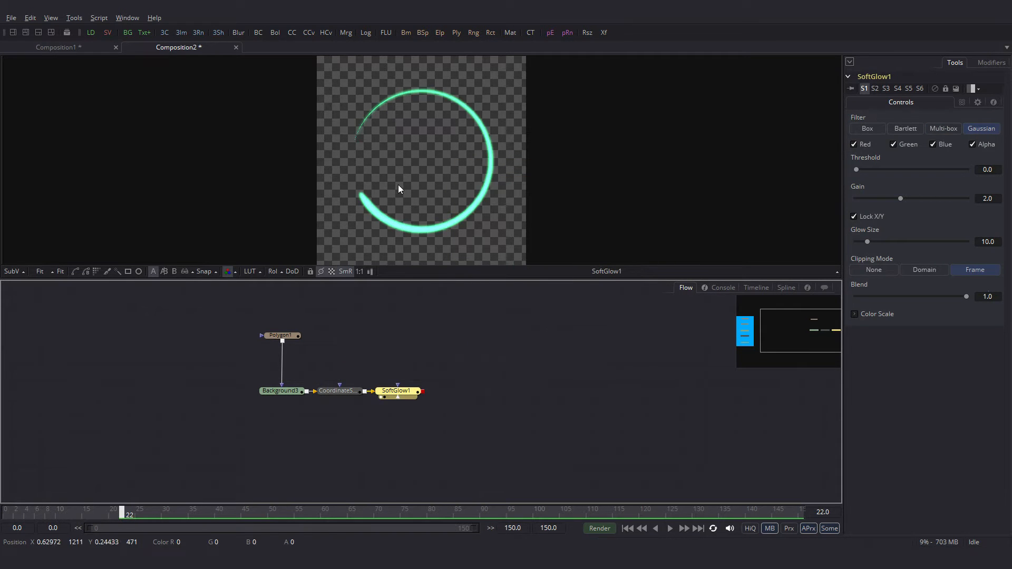
# Add a separate FastNoise node in the empty area between the Largecircle underlay and the polygon branch, and show it in the viewer.
pyautogui.moveTo(283, 442); pyautogui.dragTo(417, 409)
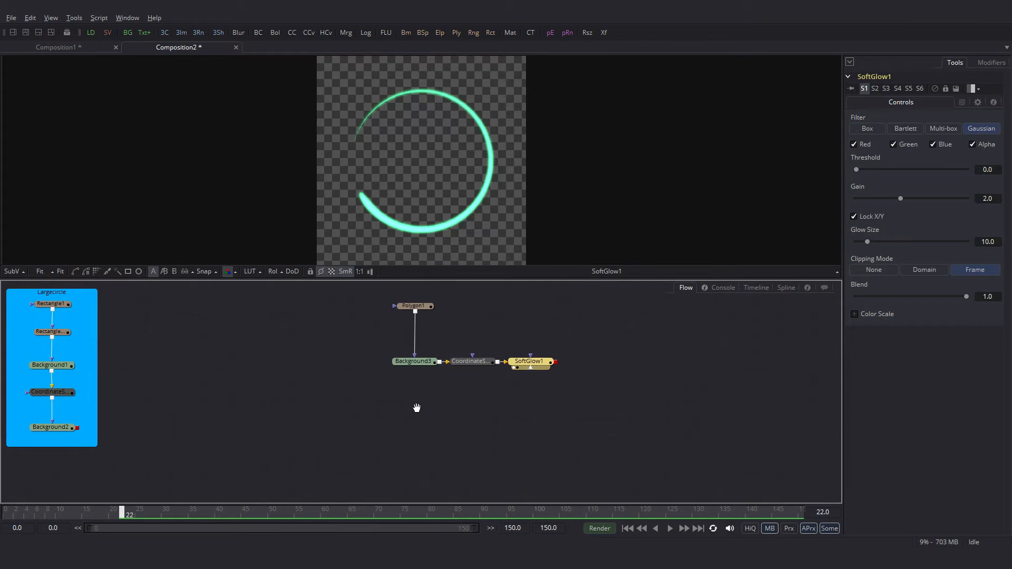
pyautogui.click(214, 426)
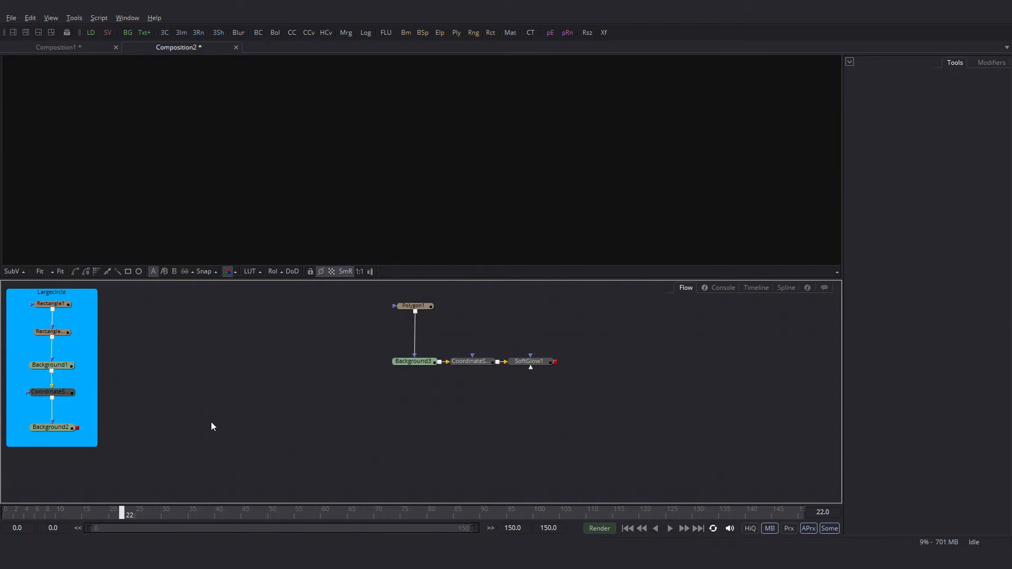
pyautogui.hotkey('ctrl', 'space')
pyautogui.write('FastNoise')
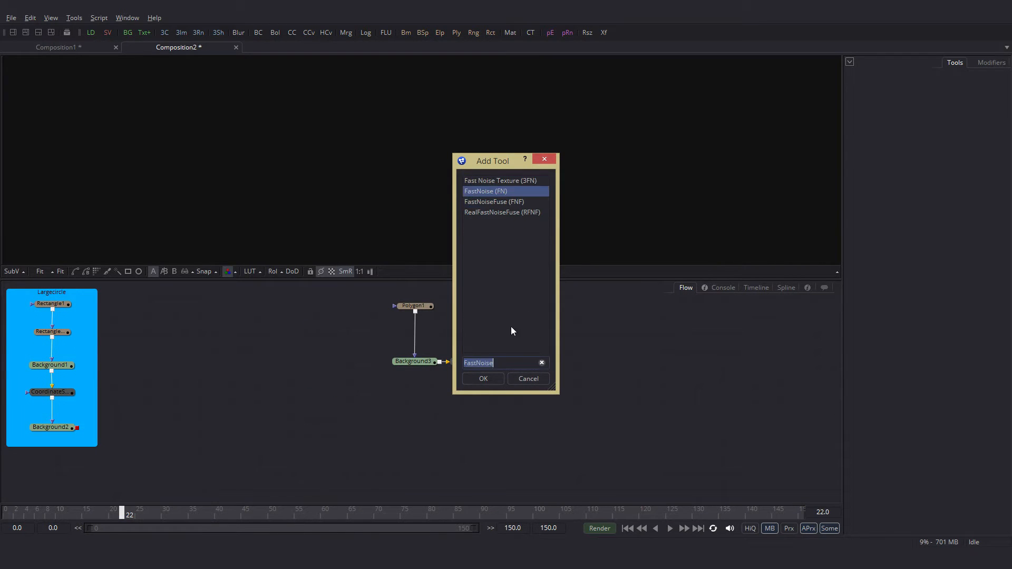
pyautogui.press('Return')
pyautogui.moveTo(209, 425); pyautogui.dragTo(372, 187)
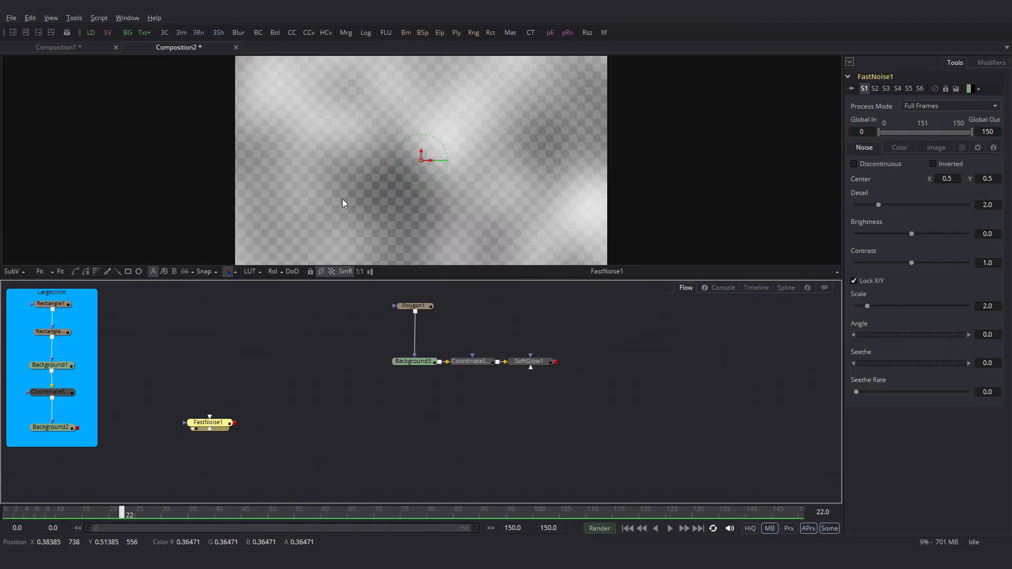
# Set the FastNoise detail to about 5.38, brightness 0.34 and contrast 2.37, with unlocked X scale 10.86, Y scale 0.57 and angle about 109.
pyautogui.moveTo(878, 205); pyautogui.dragTo(931, 262)
pyautogui.click(854, 280)
pyautogui.moveTo(867, 306); pyautogui.dragTo(917, 306)
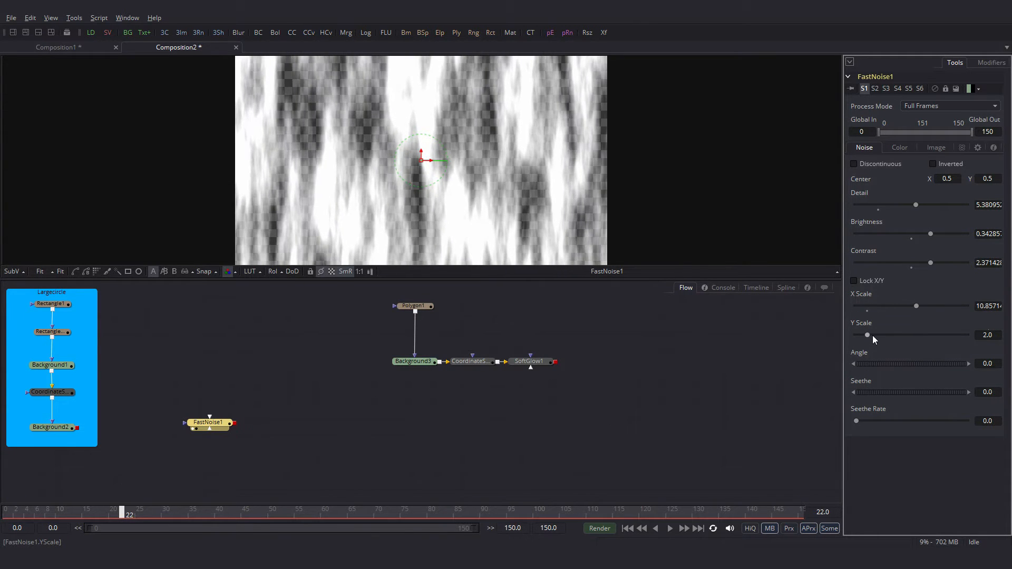
pyautogui.moveTo(865, 335); pyautogui.dragTo(916, 362)
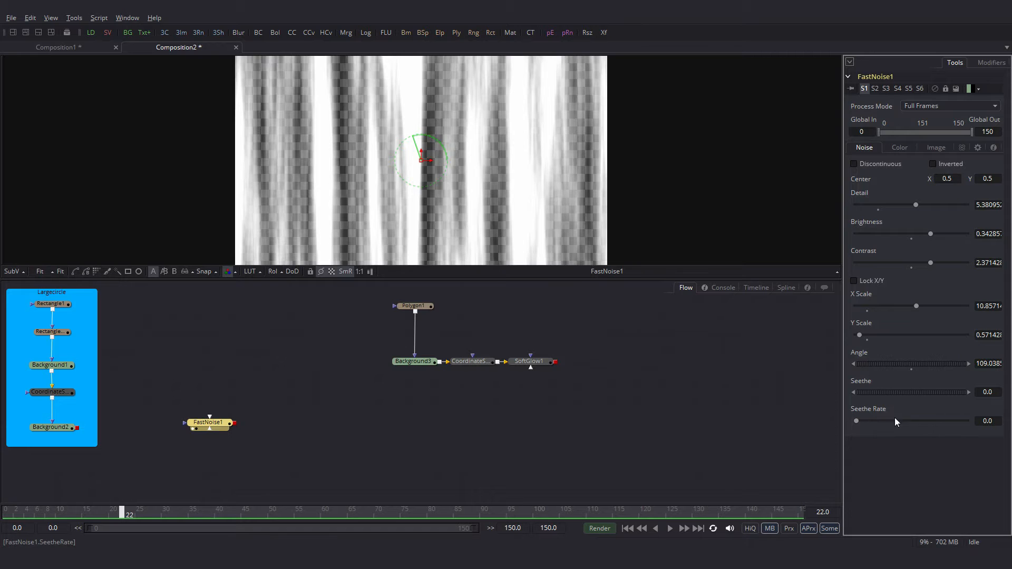
# Set the FastNoise seethe rate to 0.1.
pyautogui.click(982, 421)
pyautogui.write('.1')
pyautogui.press('Tab')
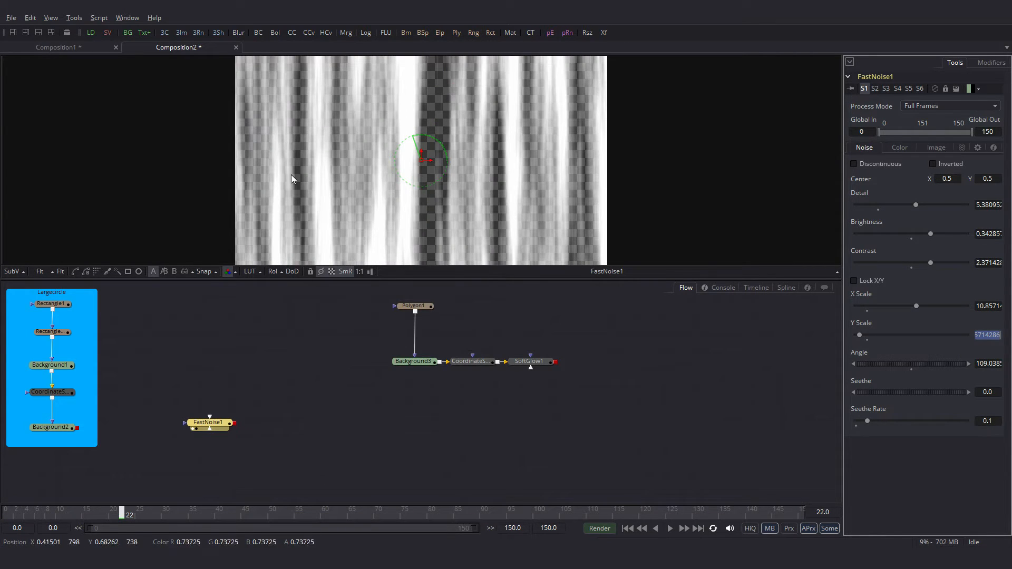
# Add a Channel Booleans node beside the FastNoise and connect the FastNoise output to it.
pyautogui.click(303, 311)
pyautogui.click(273, 420)
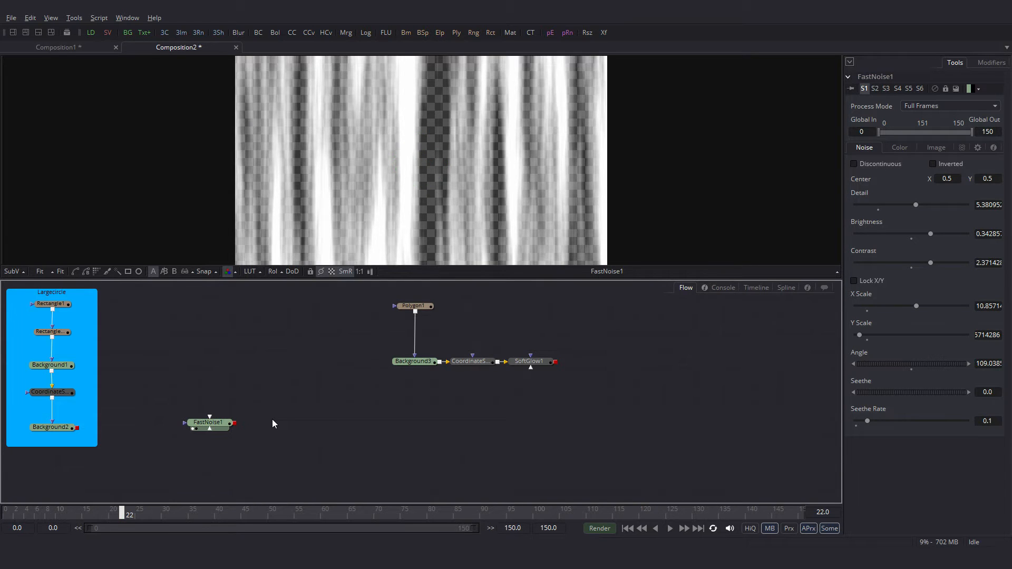
pyautogui.hotkey('ctrl', 'space')
pyautogui.write('chann')
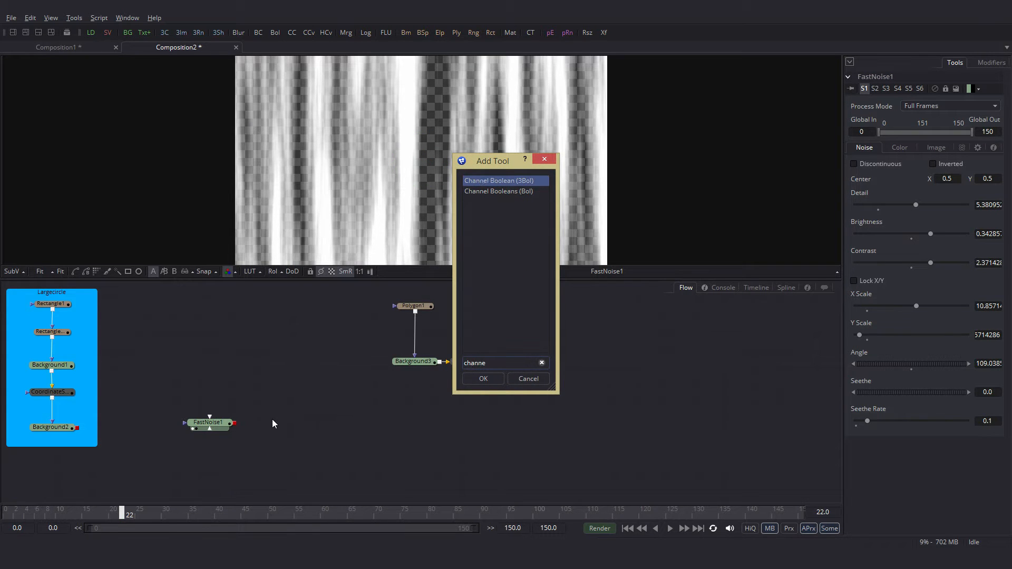
pyautogui.click(495, 379)
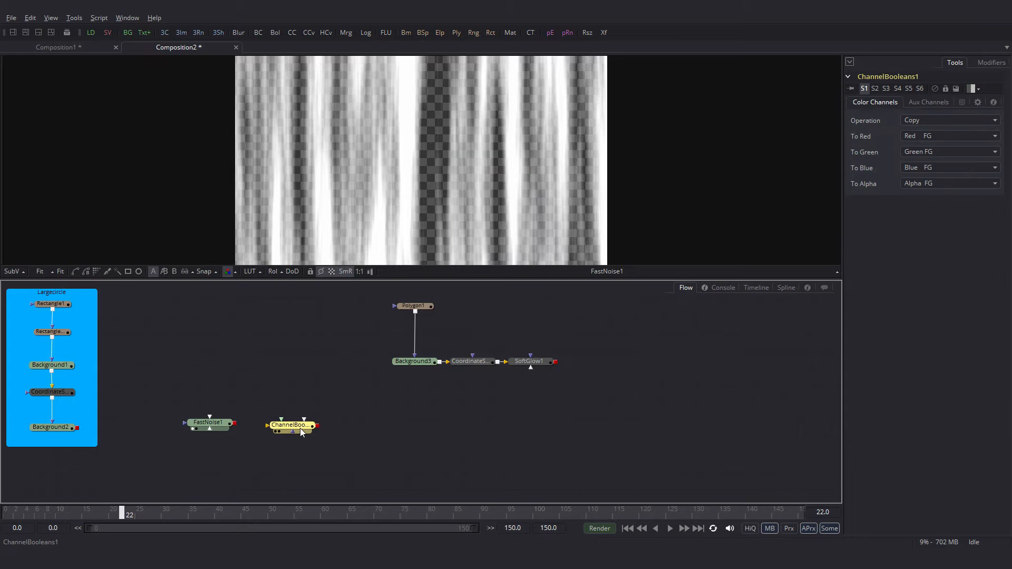
pyautogui.moveTo(235, 426); pyautogui.dragTo(285, 424)
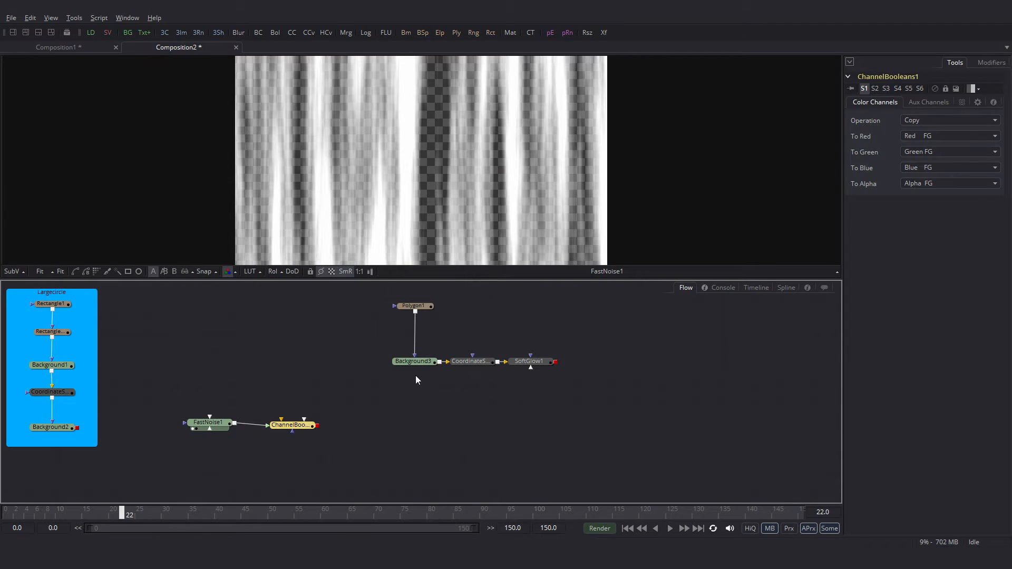
# Connect the Soft Glow to the Channel Booleans node, set its operation to And, and show its result in the viewer.
pyautogui.moveTo(555, 363); pyautogui.dragTo(361, 169)
pyautogui.click(944, 119)
pyautogui.click(929, 157)
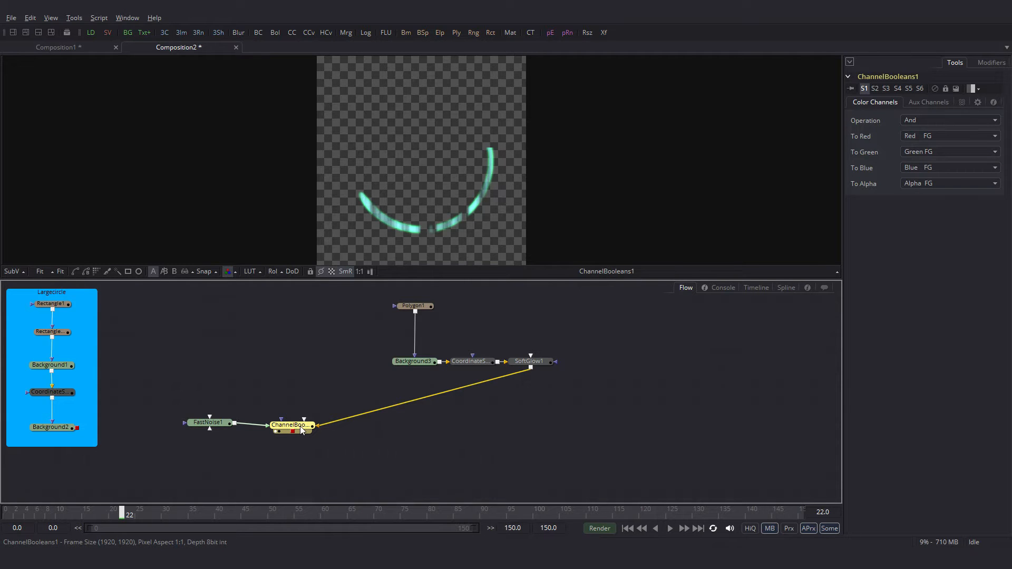
# Add and view a Brightness/Contrast node after Channel Booleans, with saturation about 3.36, low about 0.78 and high about 0.81.
pyautogui.hotkey('shift', 'space')
pyautogui.write('bright')
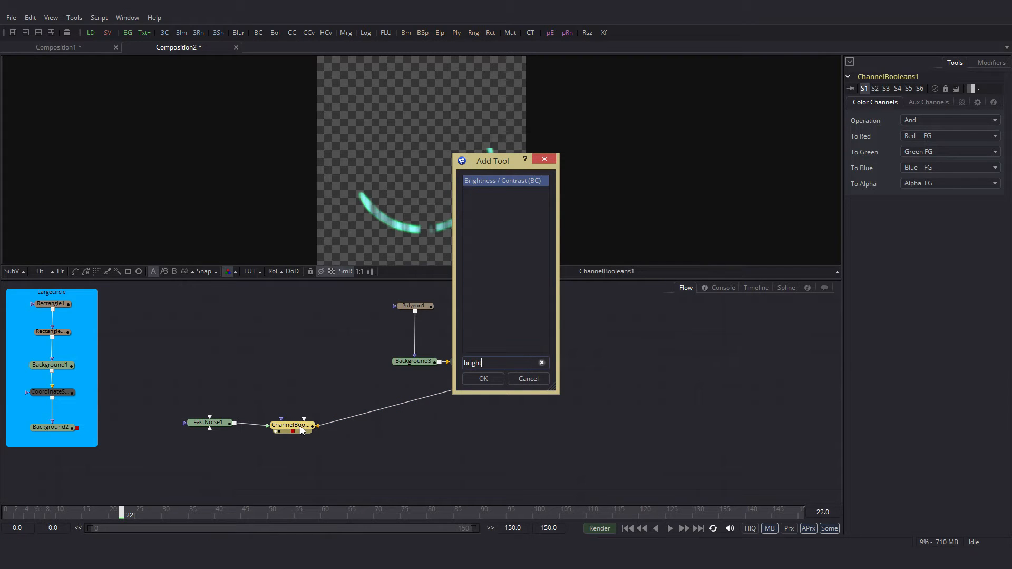
pyautogui.click(490, 380)
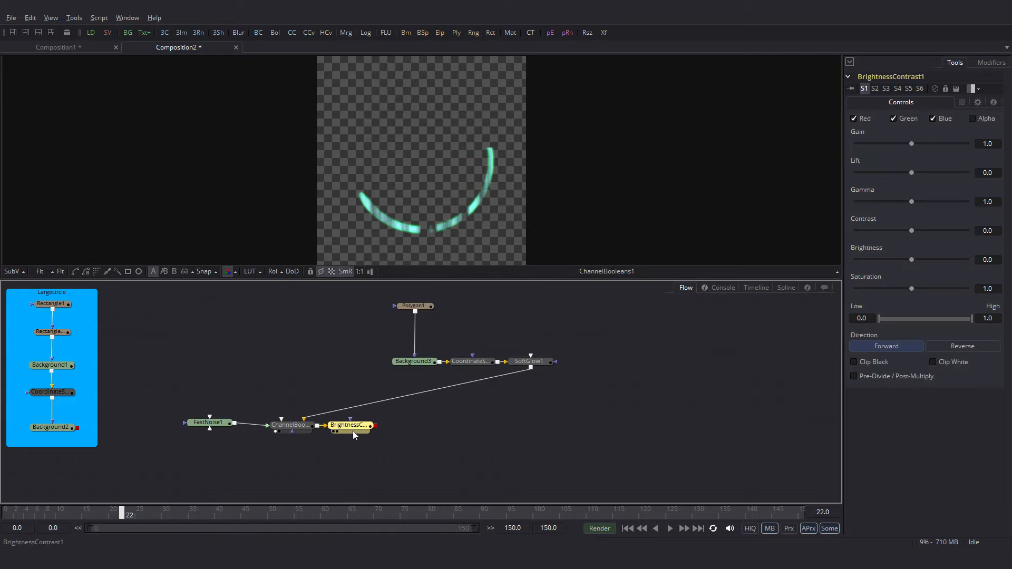
pyautogui.press('1')
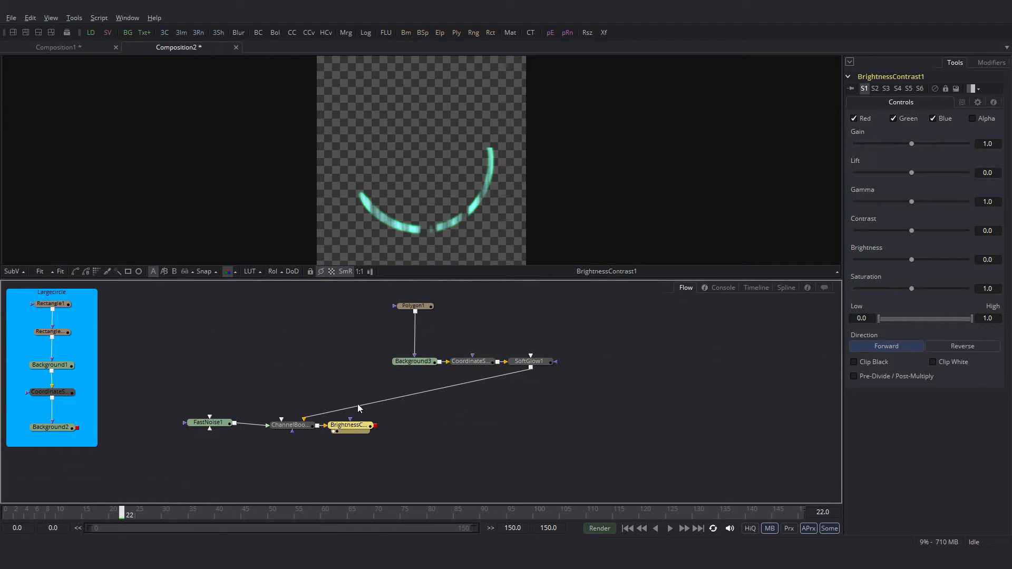
pyautogui.moveTo(911, 288); pyautogui.dragTo(944, 289)
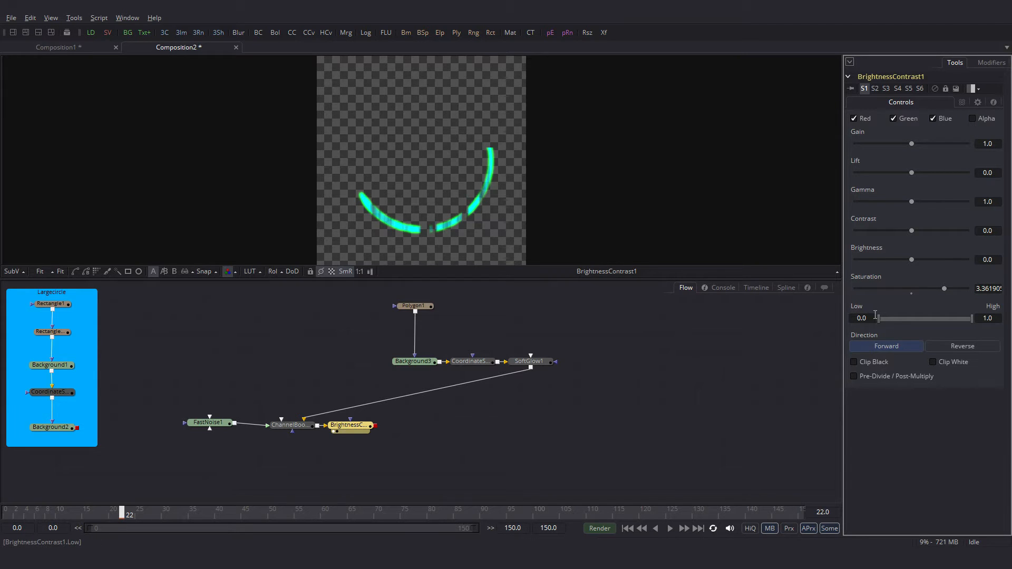
pyautogui.moveTo(878, 318); pyautogui.dragTo(955, 319)
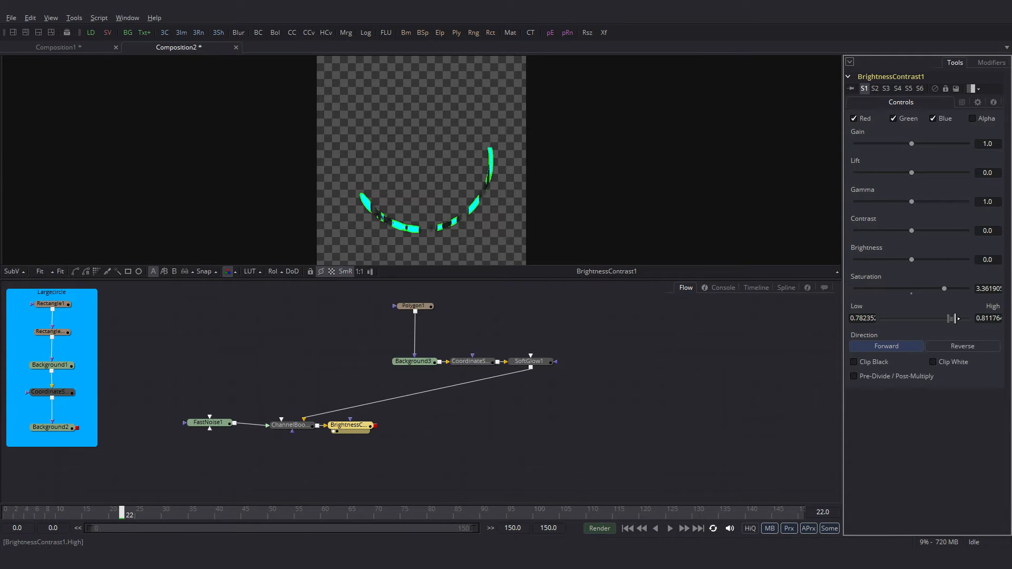
# Add a Bitmap mask fed by the Brightness/Contrast node and show it in the viewer.
pyautogui.click(413, 436)
pyautogui.click(97, 271)
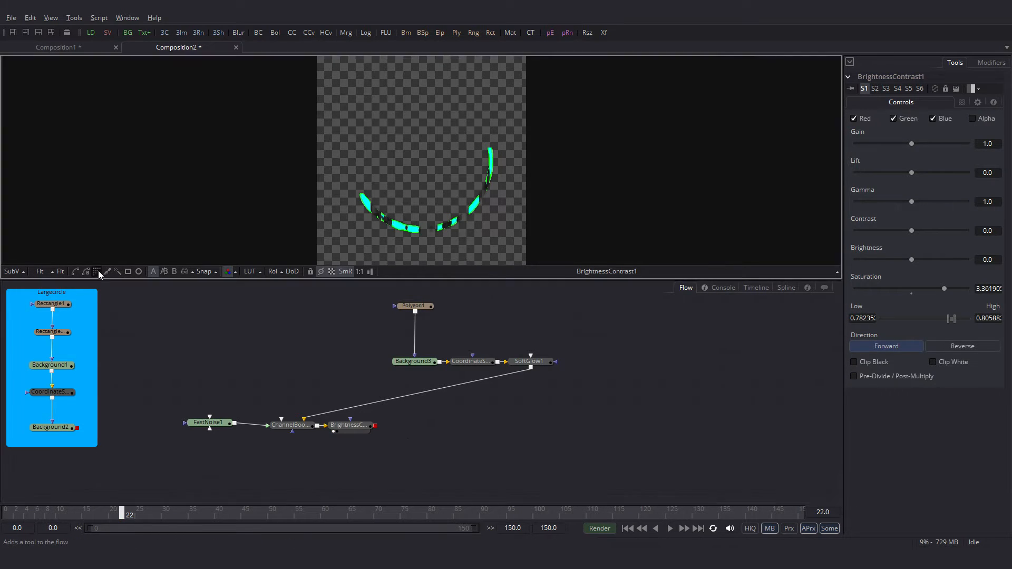
pyautogui.moveTo(413, 432)
pyautogui.mouseDown()
pyautogui.moveTo(422, 426)
pyautogui.moveTo(410, 427)
pyautogui.mouseUp()
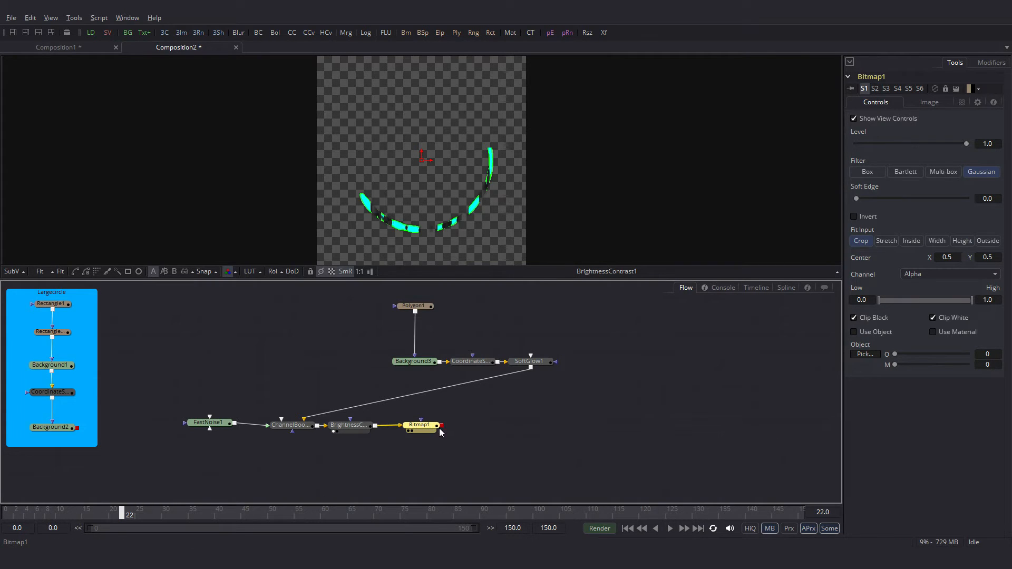
pyautogui.press('1')
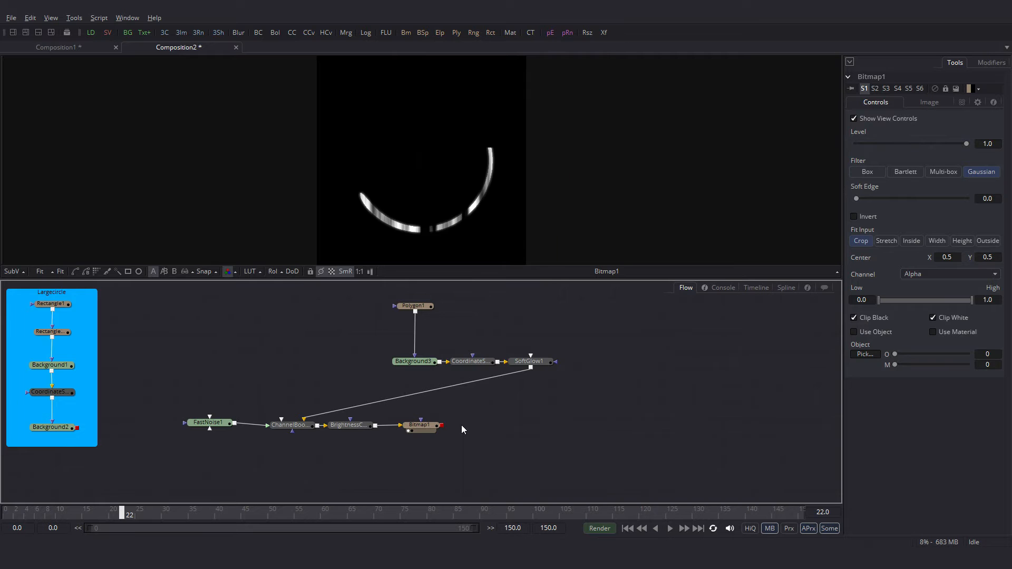
# Add and view a second Soft Glow, with the Bitmap feeding its glow mask and the first Soft Glow as its input.
pyautogui.hotkey('ctrl', 'space')
pyautogui.write('soft')
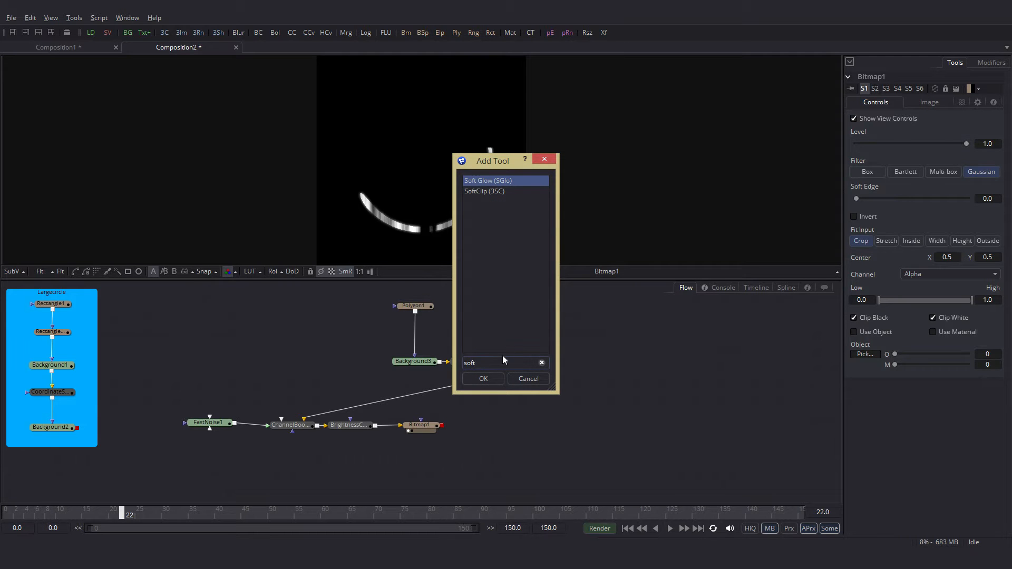
pyautogui.press('Return')
pyautogui.moveTo(464, 424); pyautogui.dragTo(509, 424)
pyautogui.moveTo(422, 441); pyautogui.dragTo(508, 432)
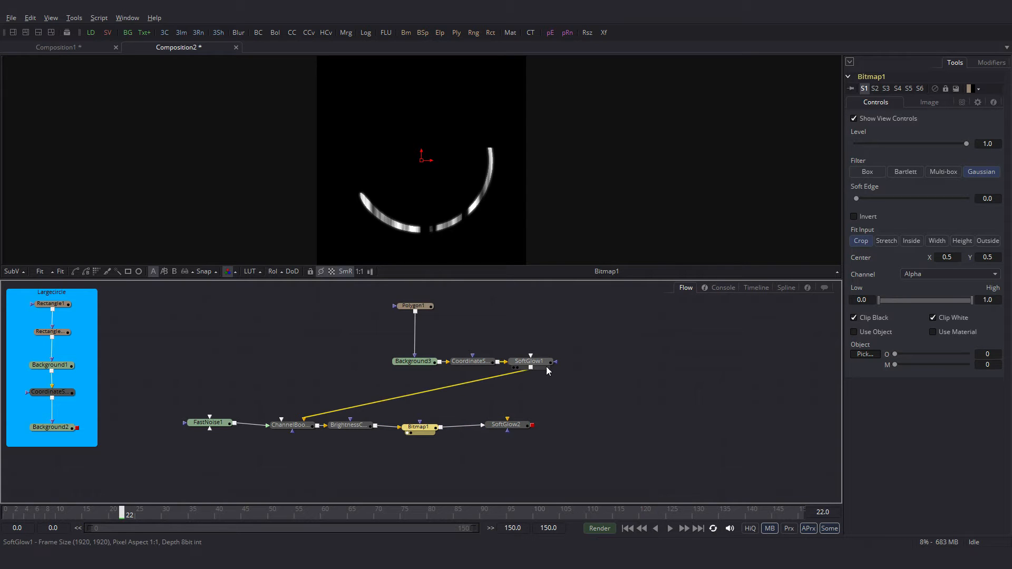
pyautogui.moveTo(531, 367); pyautogui.dragTo(414, 178)
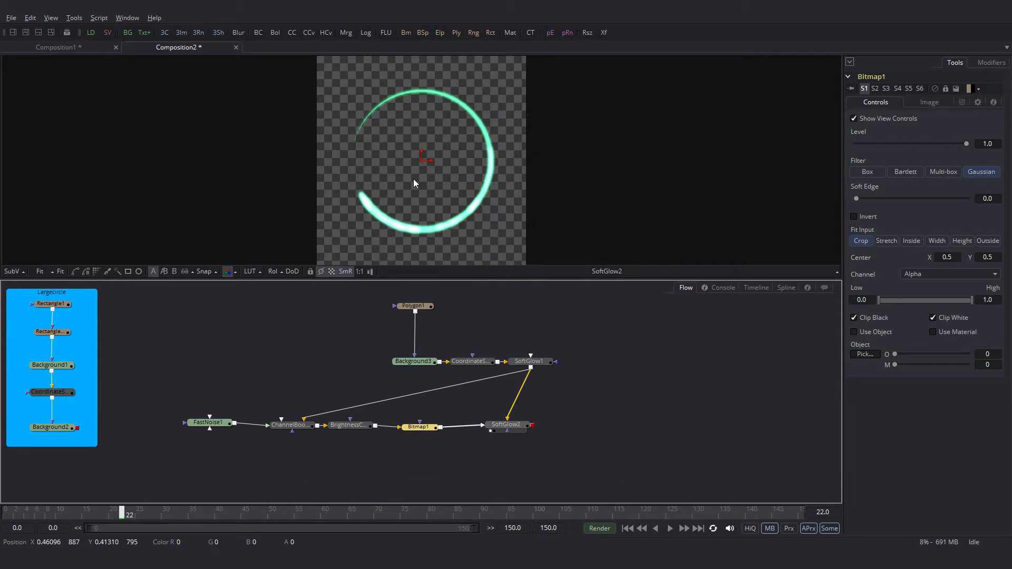
# Set the second Soft Glow's gain to 20, unlock X/Y, and set the X glow size to 30 and Y glow size to 20.
pyautogui.click(514, 430)
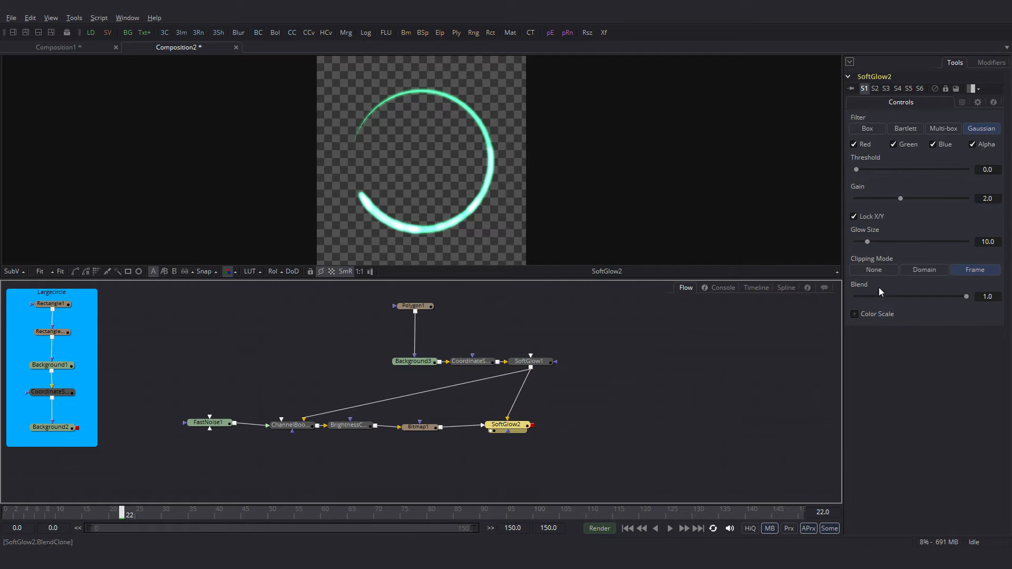
pyautogui.click(984, 199)
pyautogui.write('20')
pyautogui.press('Tab')
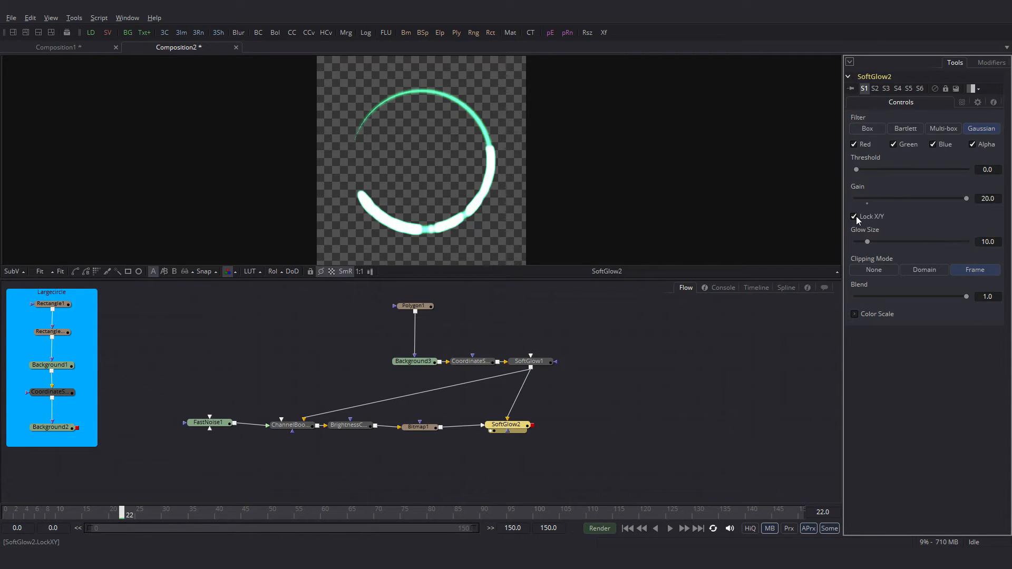
pyautogui.click(854, 217)
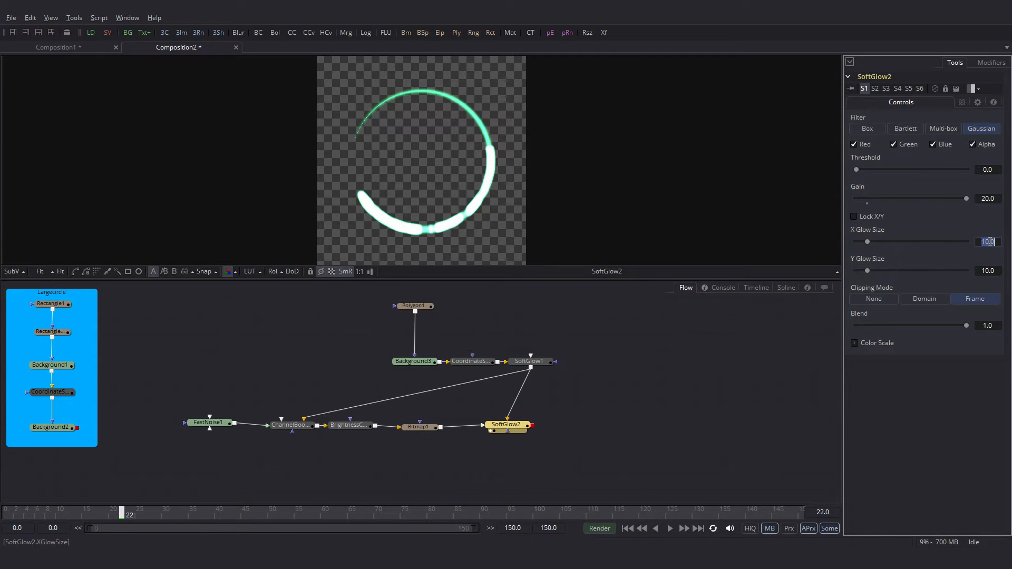
pyautogui.write('30')
pyautogui.press('Tab')
pyautogui.click(990, 272)
pyautogui.press('Tab')
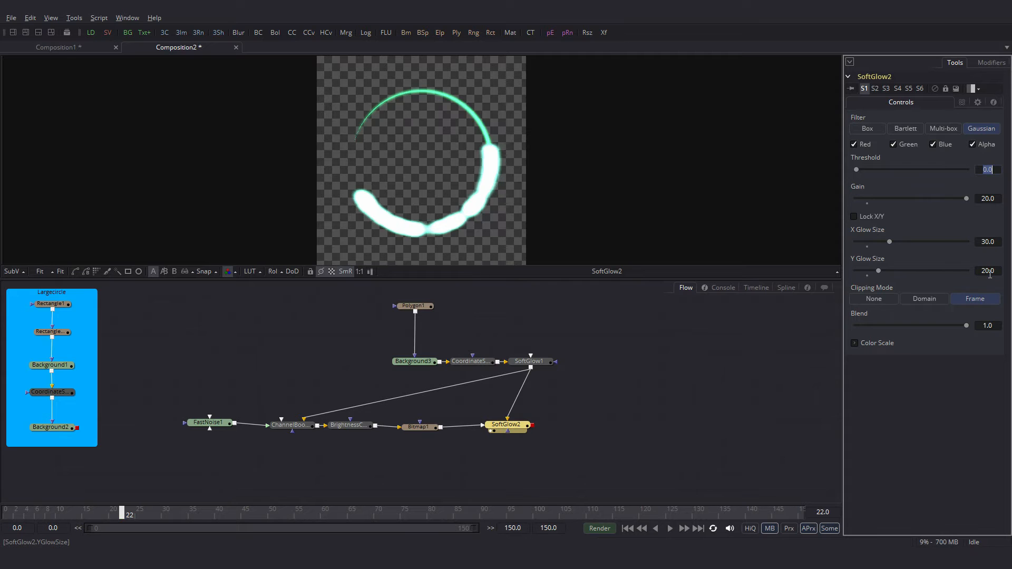
# Set the second Soft Glow's color scale to red 0 and green about 1.13.
pyautogui.click(854, 343)
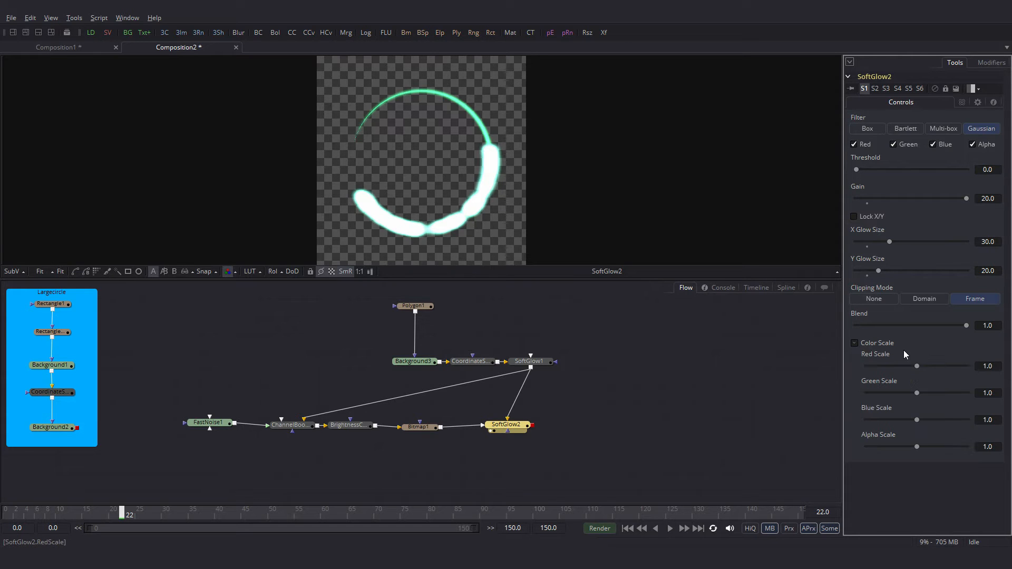
pyautogui.moveTo(915, 365); pyautogui.dragTo(867, 366)
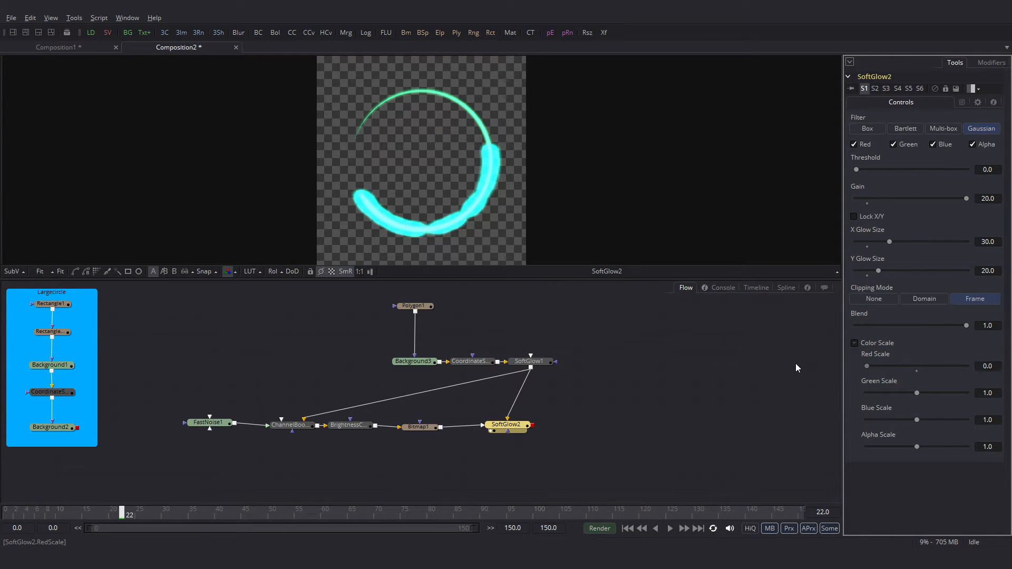
pyautogui.moveTo(917, 393); pyautogui.dragTo(922, 394)
# View the FastNoise, make it discontinuous and inverted, and set its X scale to about 4.29.
pyautogui.click(220, 425)
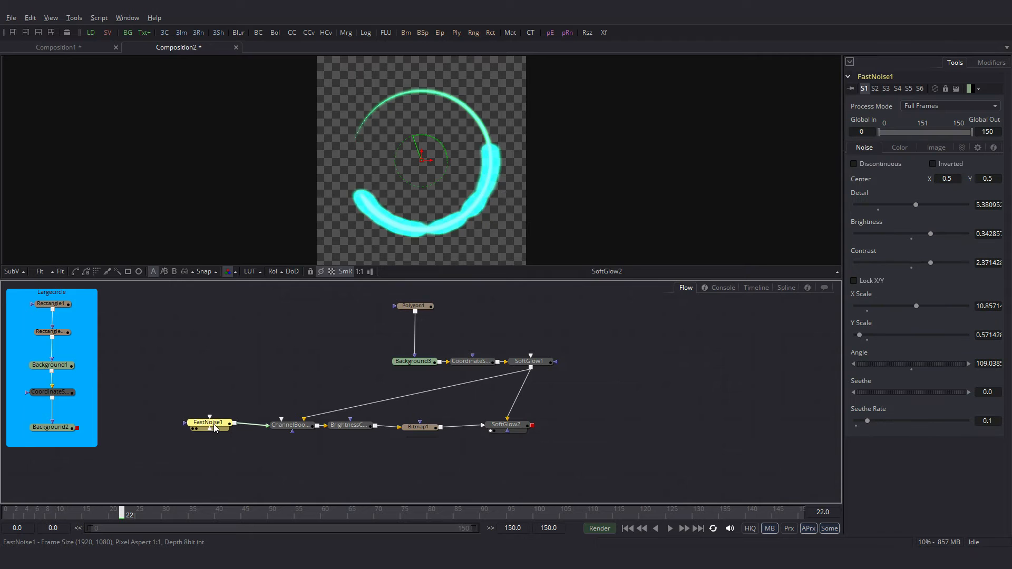
pyautogui.moveTo(215, 429); pyautogui.dragTo(359, 222)
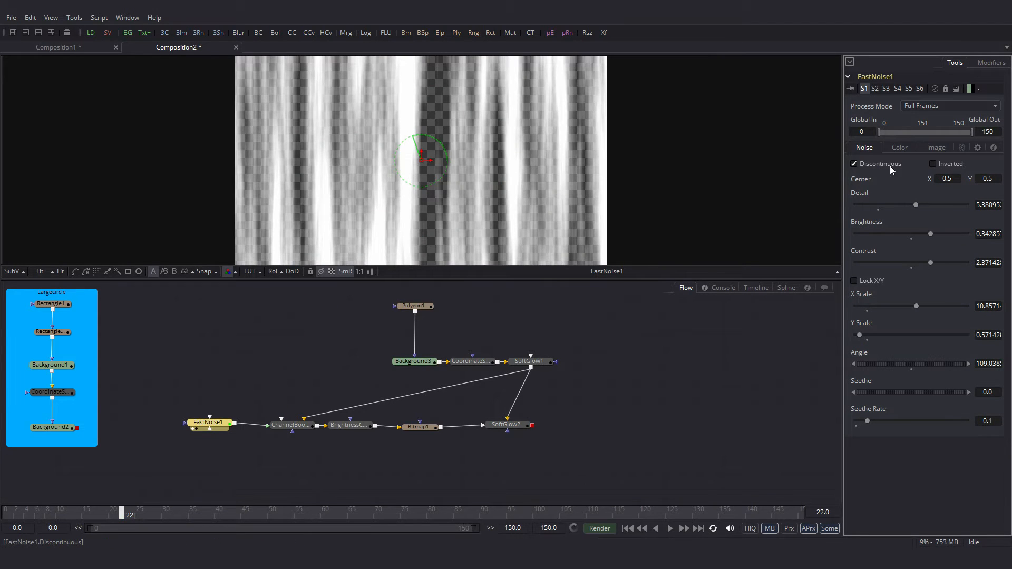
pyautogui.click(933, 165)
pyautogui.moveTo(917, 307); pyautogui.dragTo(880, 306)
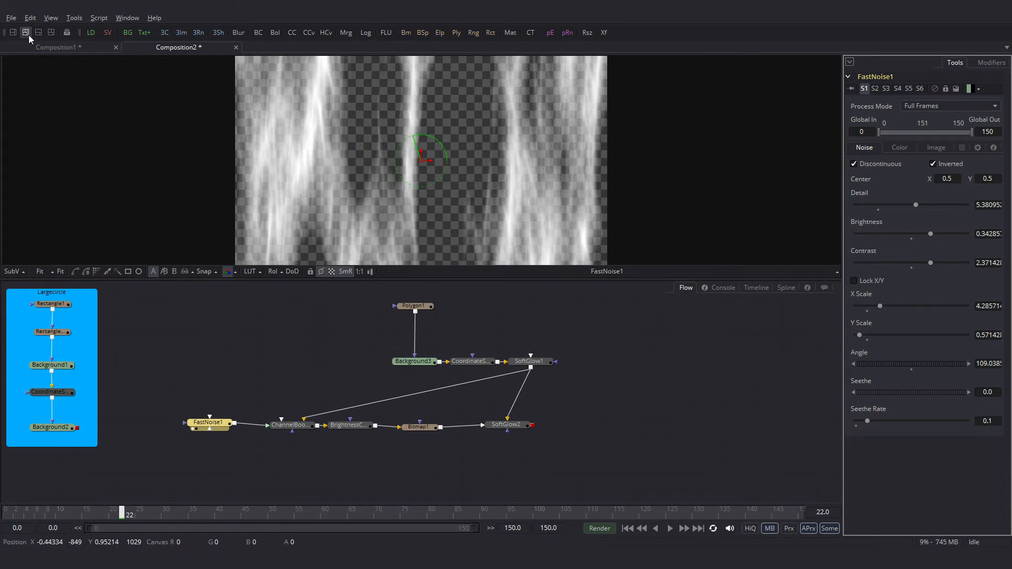
# Switch to a two-viewer layout and show the second Soft Glow fitted in the second viewer.
pyautogui.click(25, 32)
pyautogui.moveTo(522, 425); pyautogui.dragTo(609, 122)
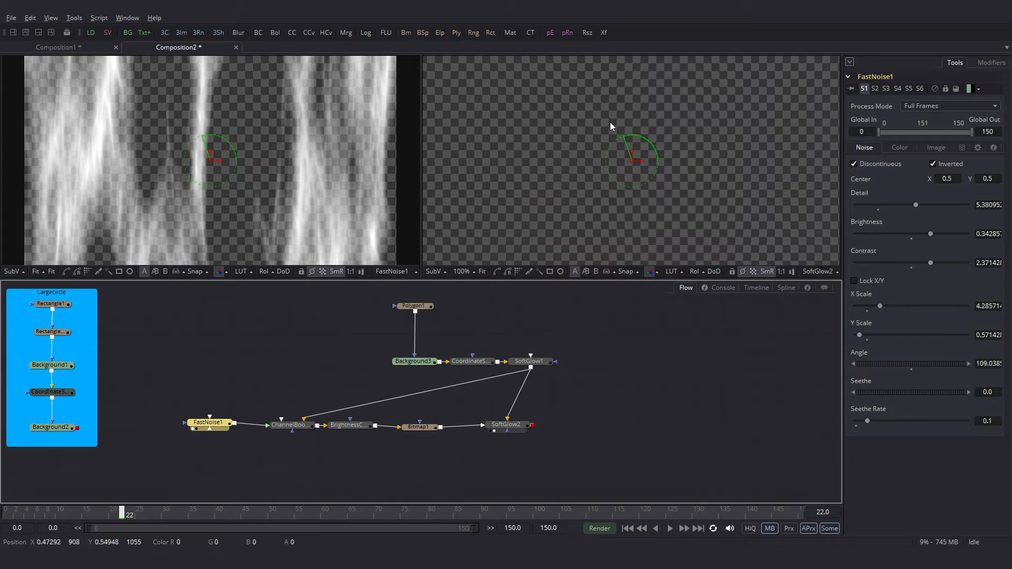
pyautogui.click(486, 273)
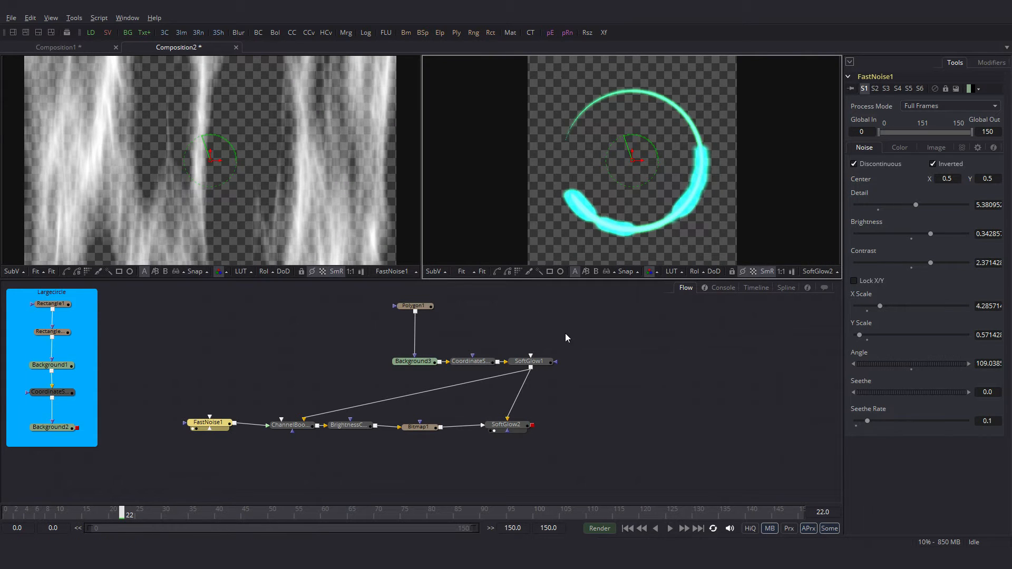
# Add a Color Corrector after the second Soft Glow, tint it green with tint about 0.33 and strength 0.61, and view it.
pyautogui.click(515, 427)
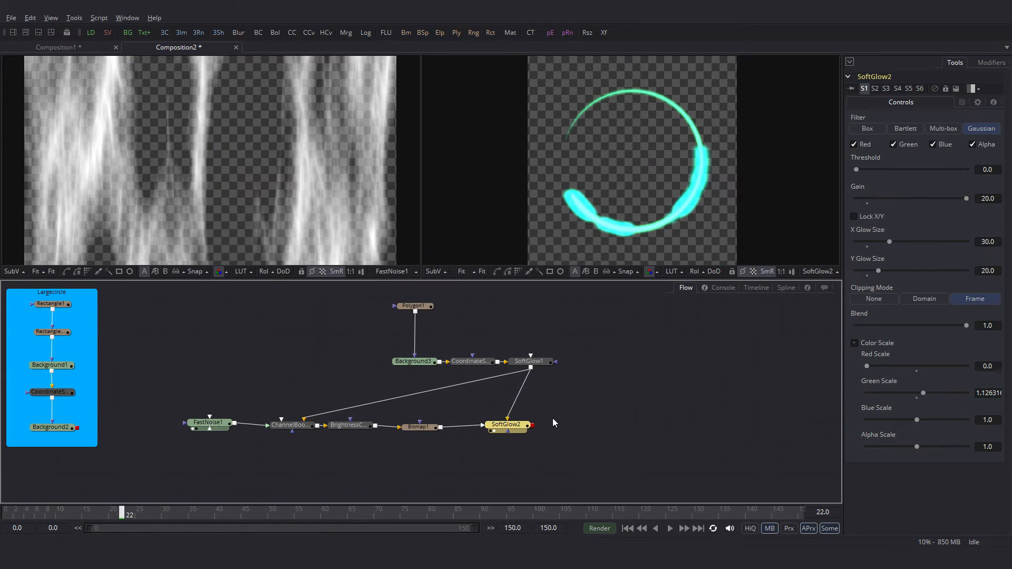
pyautogui.click(293, 33)
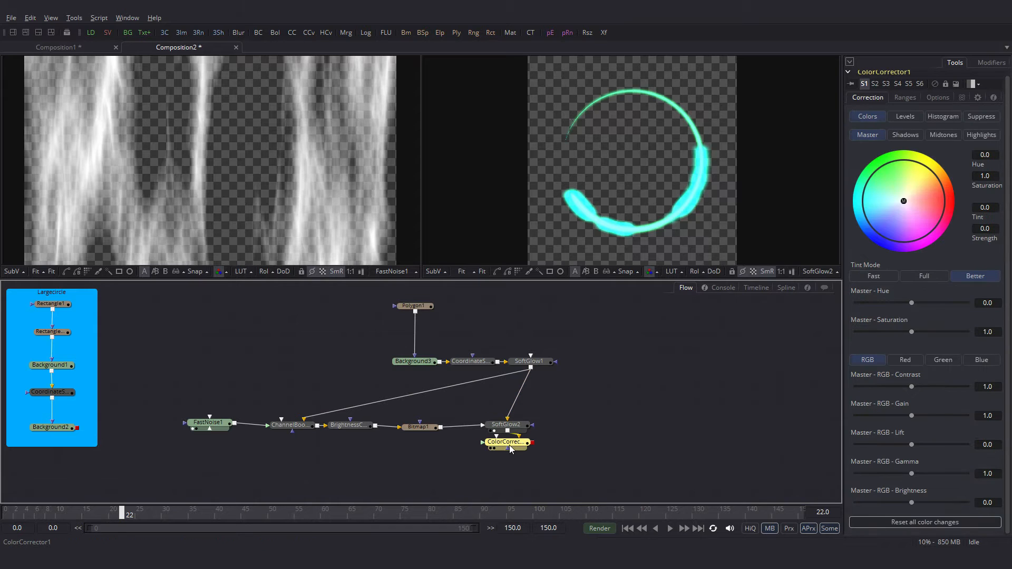
pyautogui.moveTo(904, 205); pyautogui.dragTo(889, 171)
pyautogui.moveTo(600, 429); pyautogui.dragTo(592, 170)
# Group all nodes of the polygon and noise branches into a single group.
pyautogui.click(217, 315)
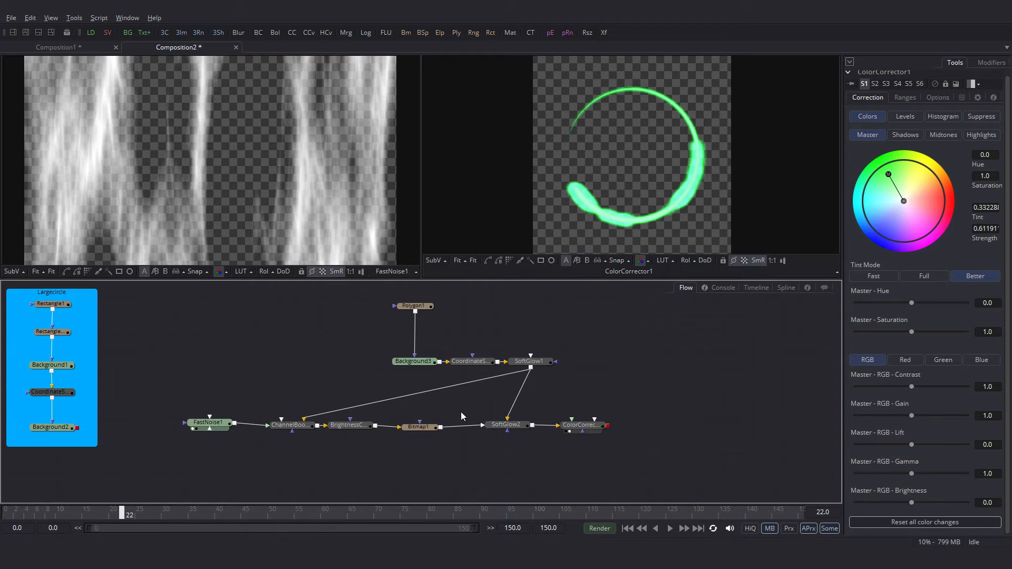
pyautogui.moveTo(169, 304); pyautogui.dragTo(673, 450)
pyautogui.hotkey('ctrl', 'g')
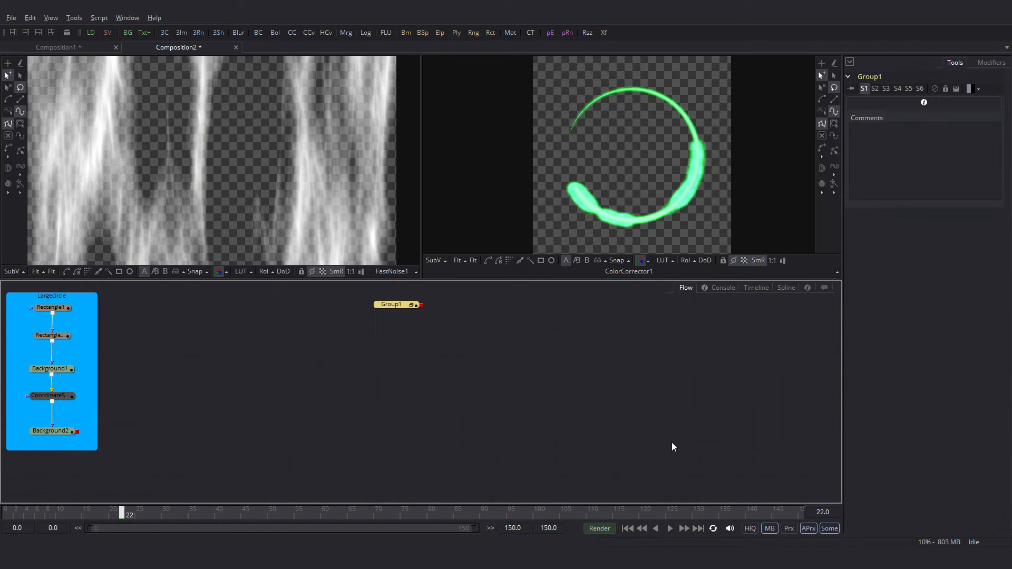
# Rename the new group as green.
pyautogui.rightClick(404, 305)
pyautogui.press('F2')
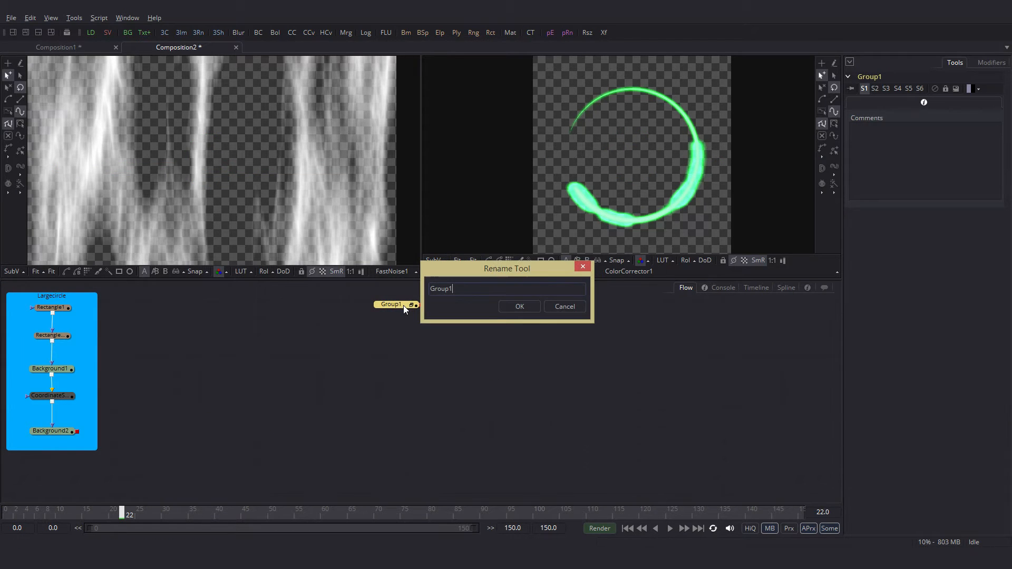
pyautogui.press('BackSpace')
pyautogui.press('BackSpace')
pyautogui.press('BackSpace')
pyautogui.press('BackSpace')
pyautogui.press('BackSpace')
pyautogui.press('BackSpace')
pyautogui.write('green')
pyautogui.click(521, 307)
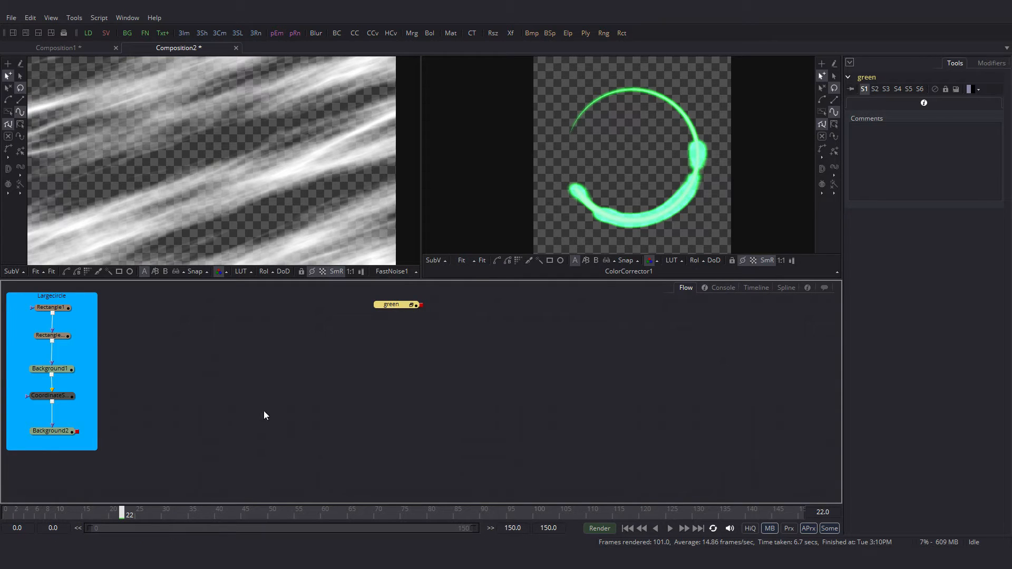
# Expand the green group, select its Polygon mask and try a border width of about 0.015 before resetting it to 0.
pyautogui.click(411, 305)
pyautogui.click(420, 311)
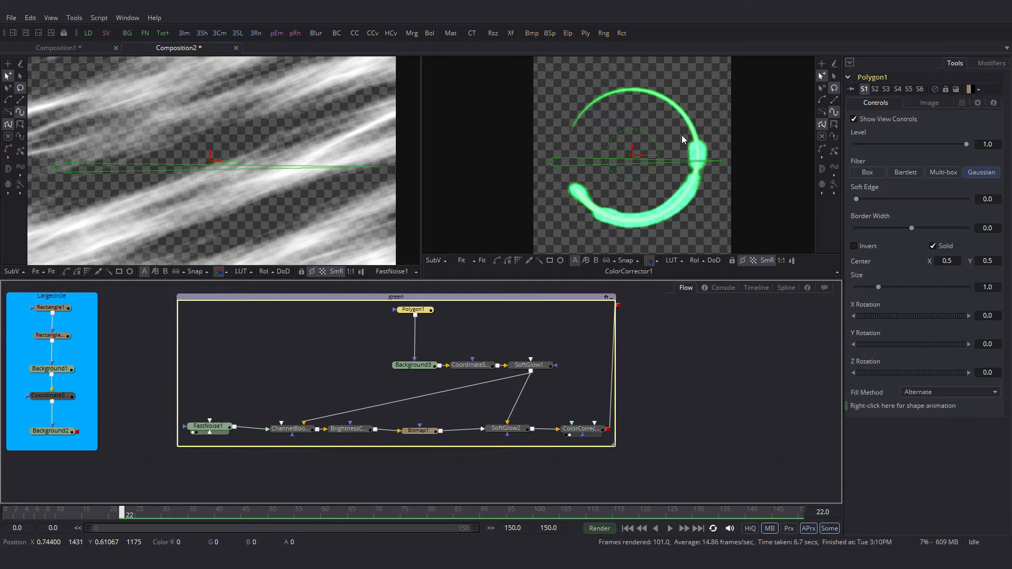
pyautogui.moveTo(915, 231)
pyautogui.mouseDown()
pyautogui.moveTo(900, 225)
pyautogui.moveTo(917, 227)
pyautogui.mouseUp()
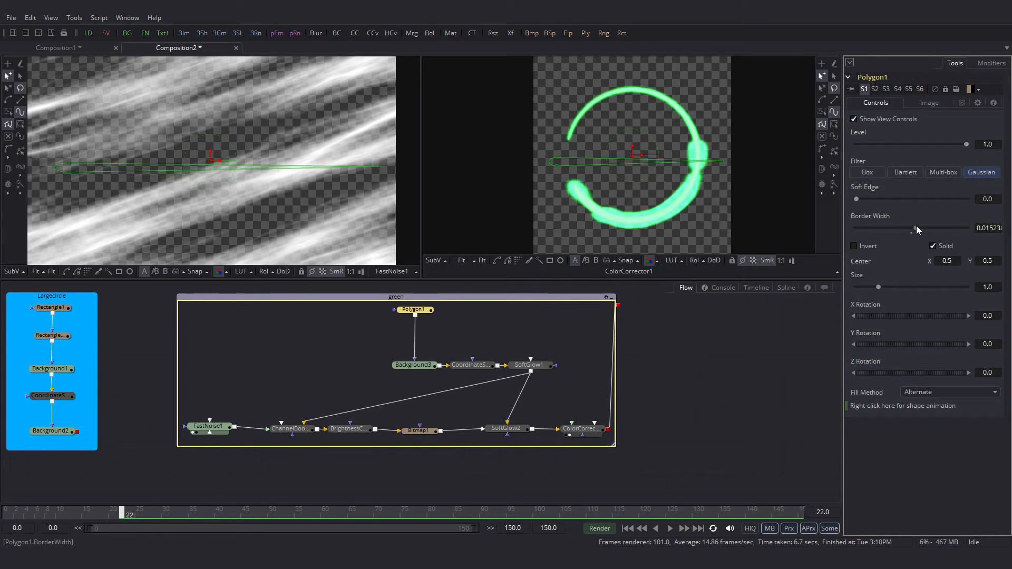
pyautogui.click(912, 233)
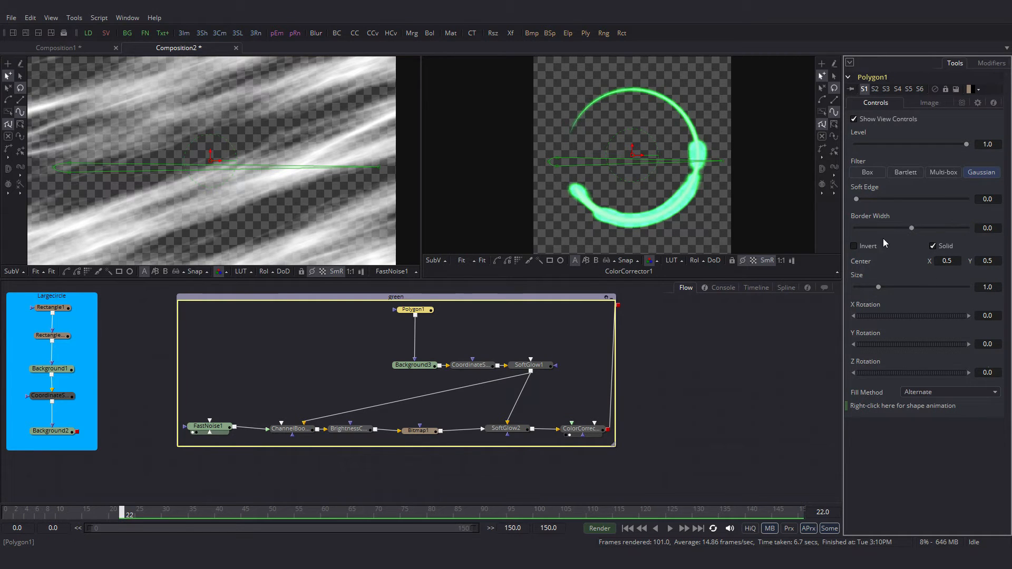
# At frame 10, set the Polygon mask's border width to about -0.048 and start animating it with a keyframe.
pyautogui.click(61, 514)
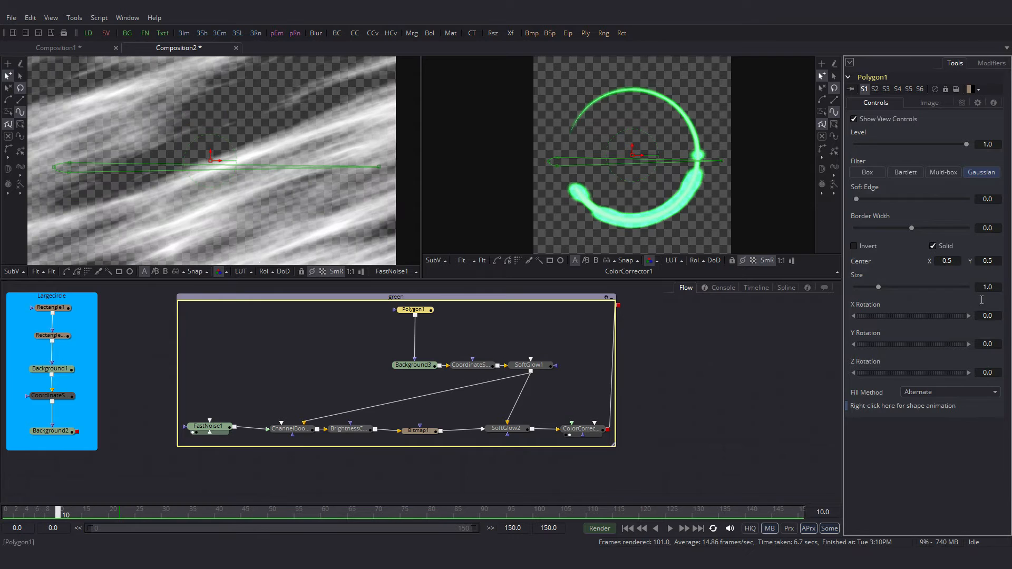
pyautogui.moveTo(911, 228); pyautogui.dragTo(898, 226)
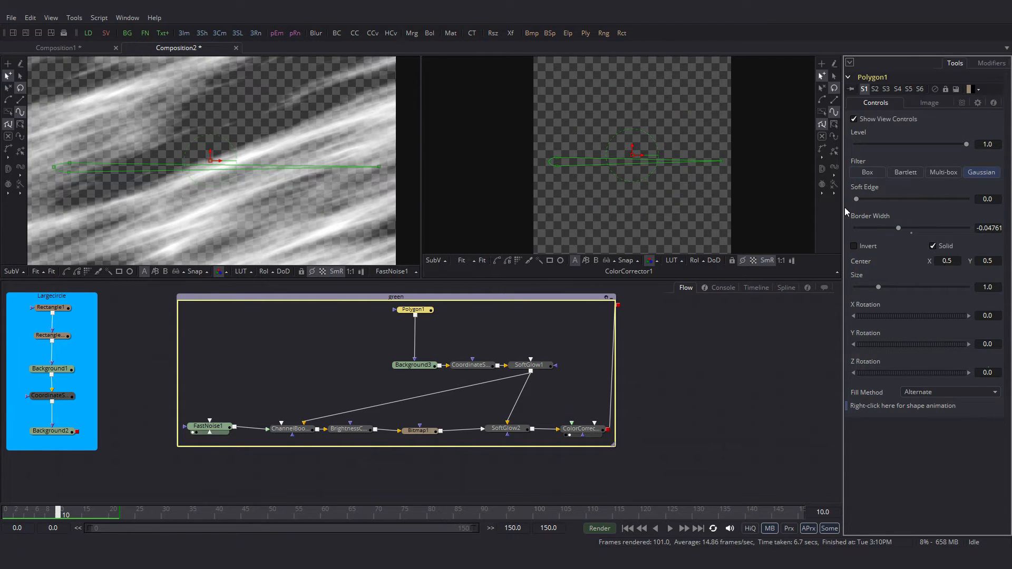
pyautogui.rightClick(905, 229)
pyautogui.click(924, 238)
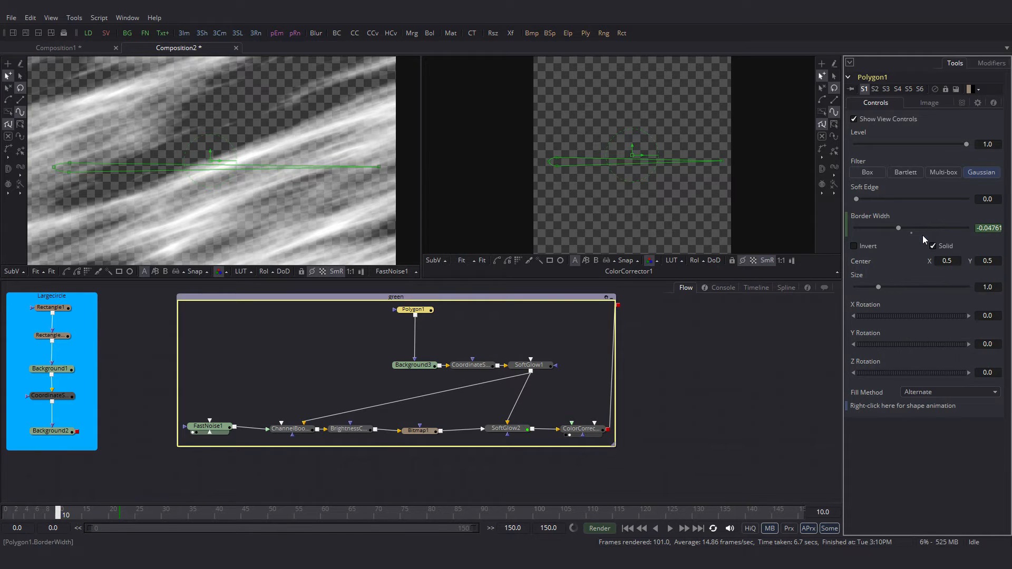
# Keyframe the polygon's border width at about -0.025 on frame 11 and 0 on frame 34.
pyautogui.click(683, 529)
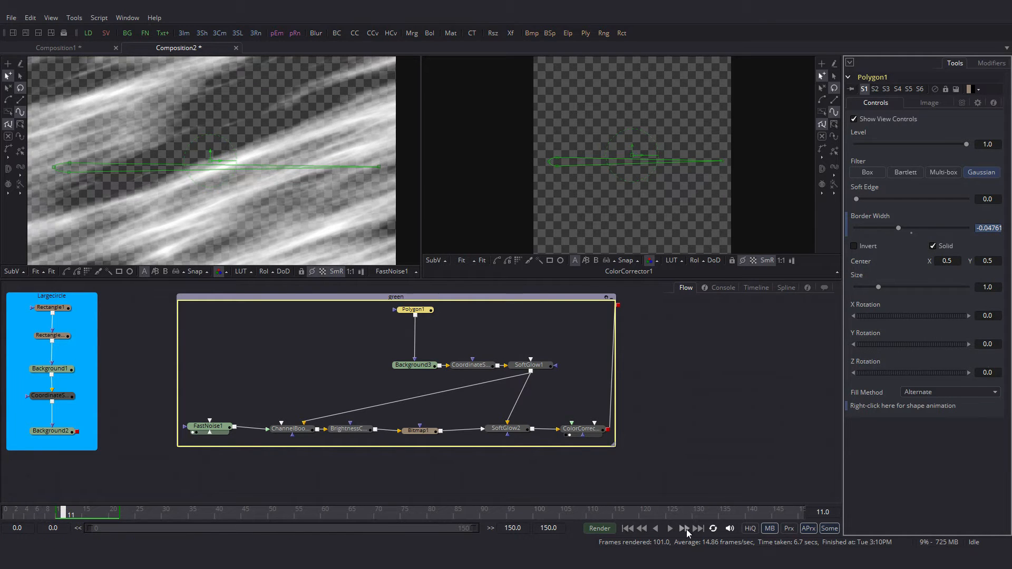
pyautogui.moveTo(898, 229); pyautogui.dragTo(905, 229)
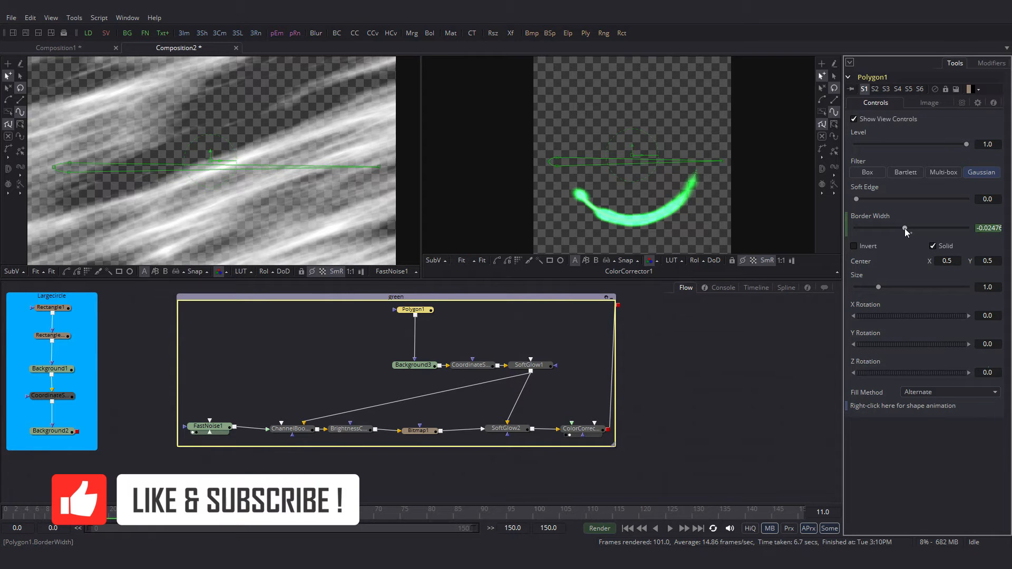
pyautogui.moveTo(63, 516); pyautogui.dragTo(185, 515)
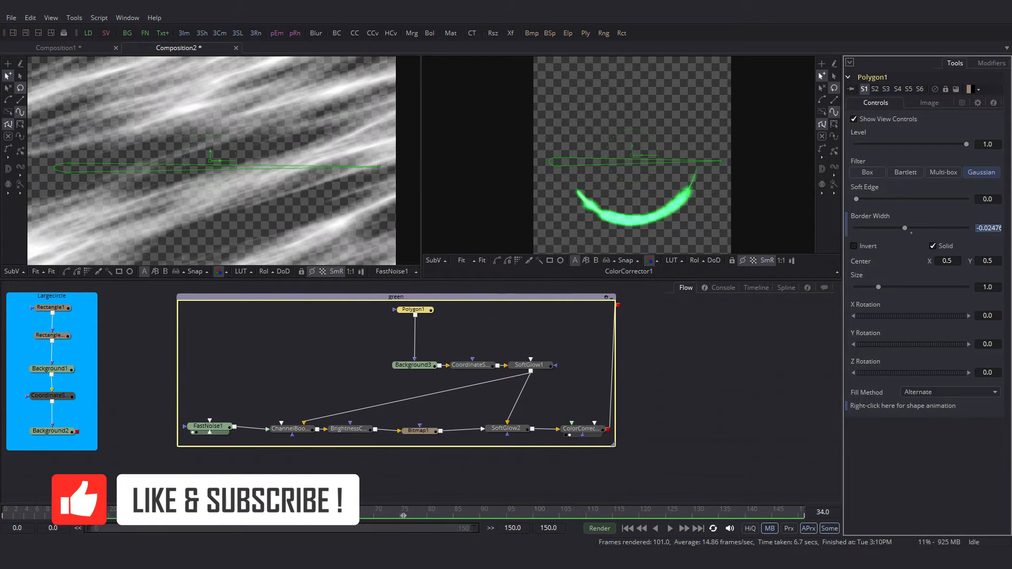
pyautogui.moveTo(909, 234); pyautogui.dragTo(911, 239)
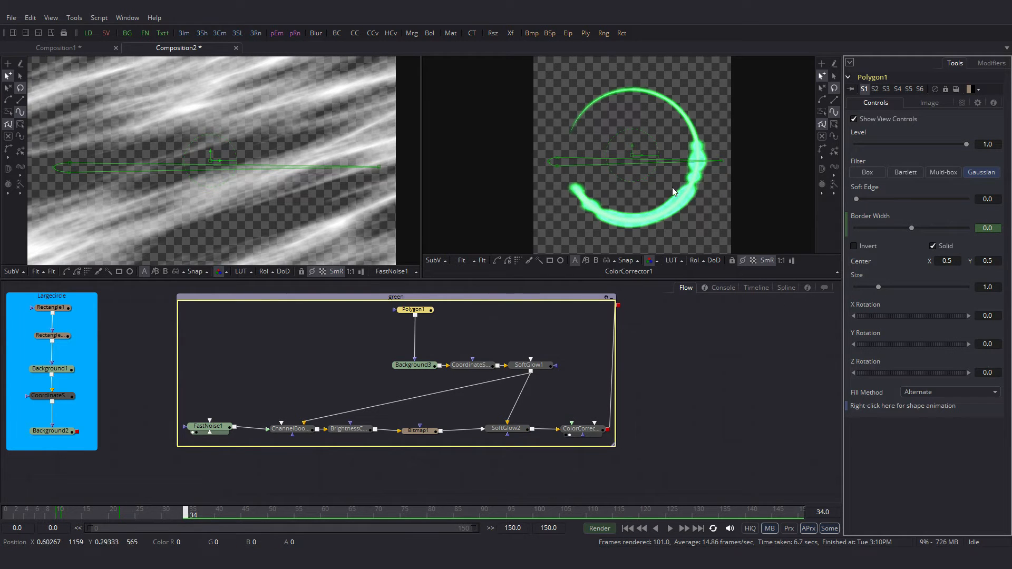
# Keyframe the polygon's border width to hold 0 at frame 58 and shrink to about -0.023 at frame 78.
pyautogui.moveTo(194, 515); pyautogui.dragTo(313, 515)
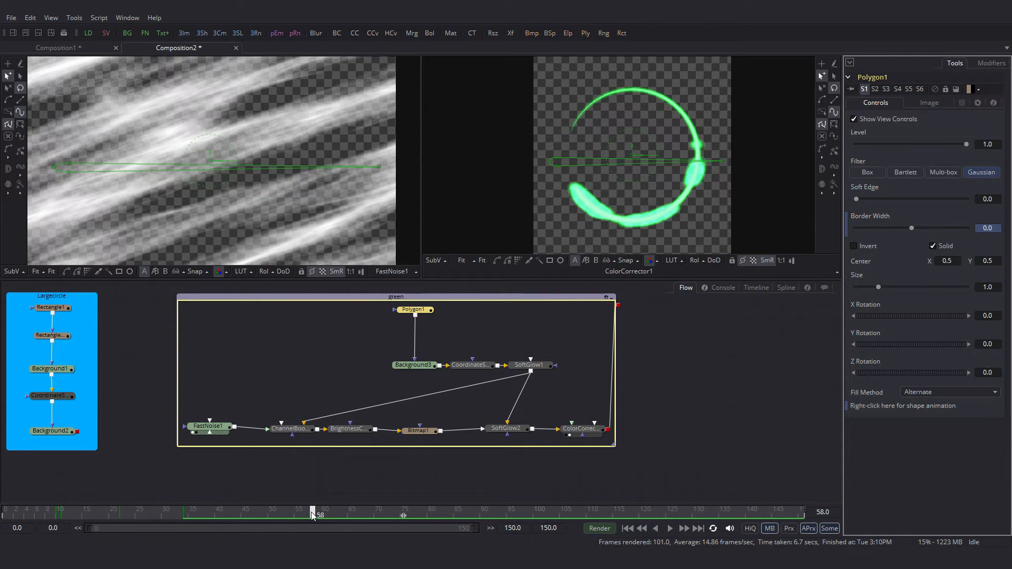
pyautogui.rightClick(904, 231)
pyautogui.click(913, 236)
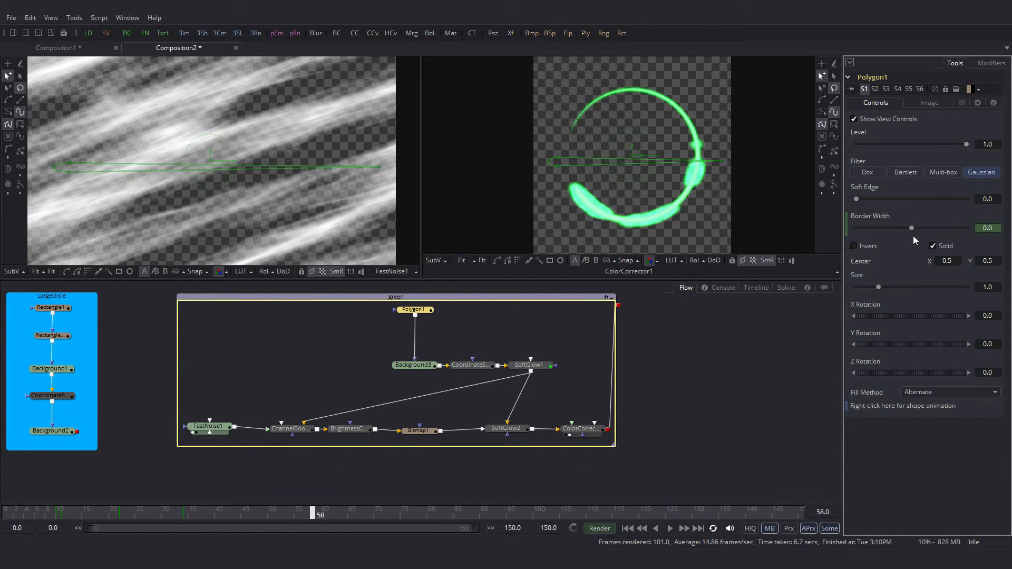
pyautogui.moveTo(315, 517); pyautogui.dragTo(423, 521)
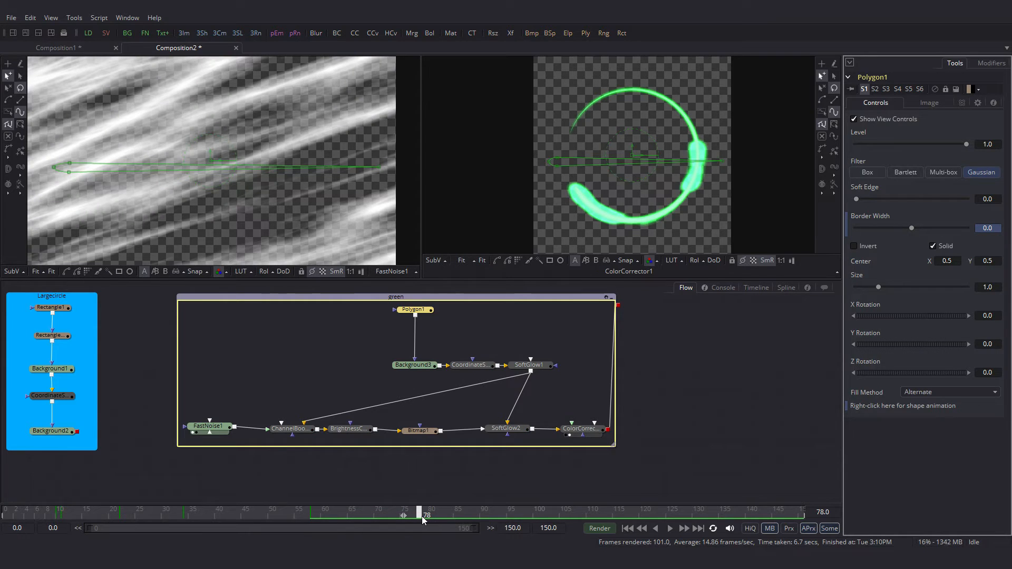
pyautogui.moveTo(911, 227); pyautogui.dragTo(904, 226)
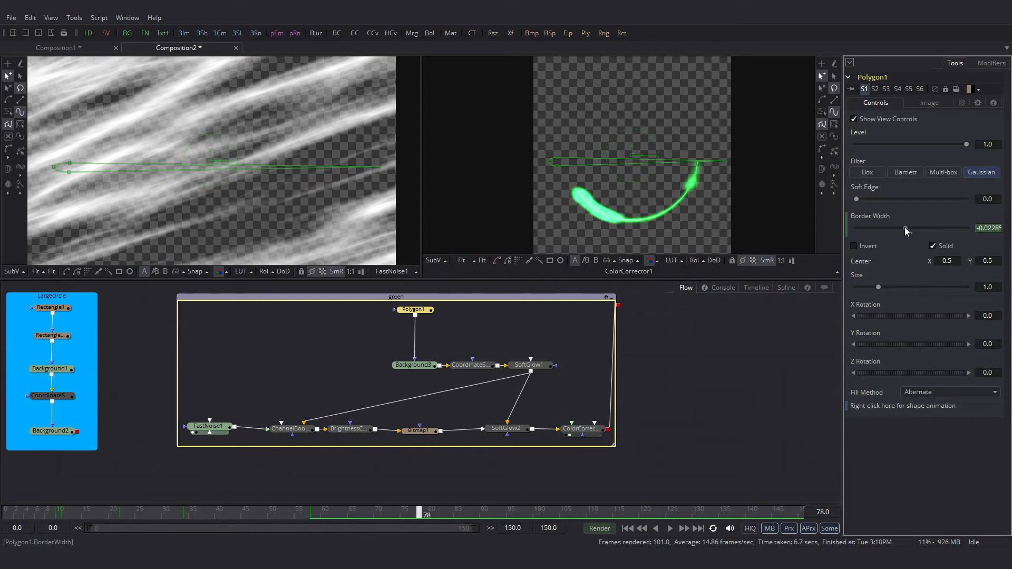
# Hold the polygon's border width with a keyframe at frame 84 and set it to about -0.09 at frame 85.
pyautogui.moveTo(422, 513); pyautogui.dragTo(451, 514)
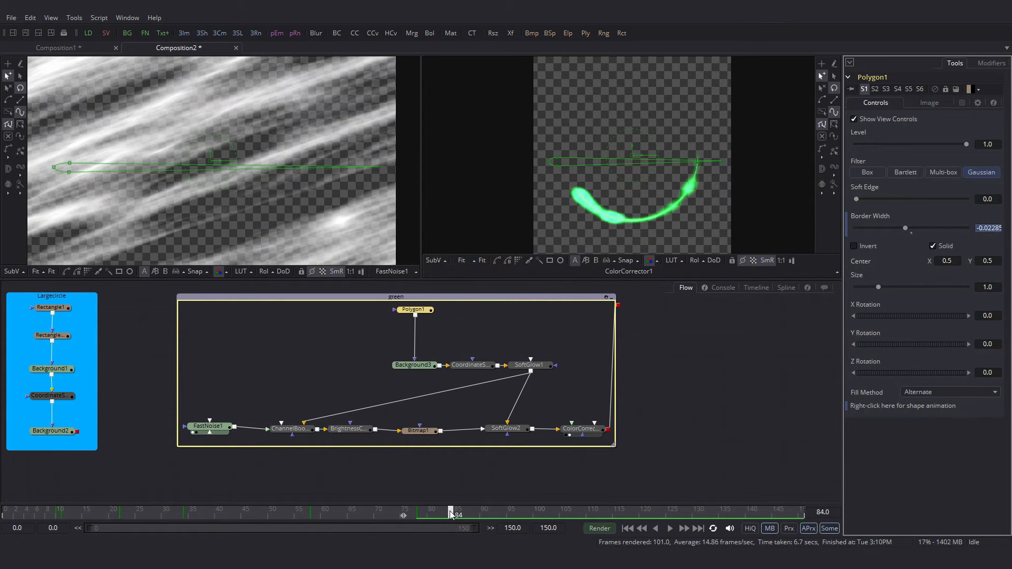
pyautogui.rightClick(893, 228)
pyautogui.click(907, 233)
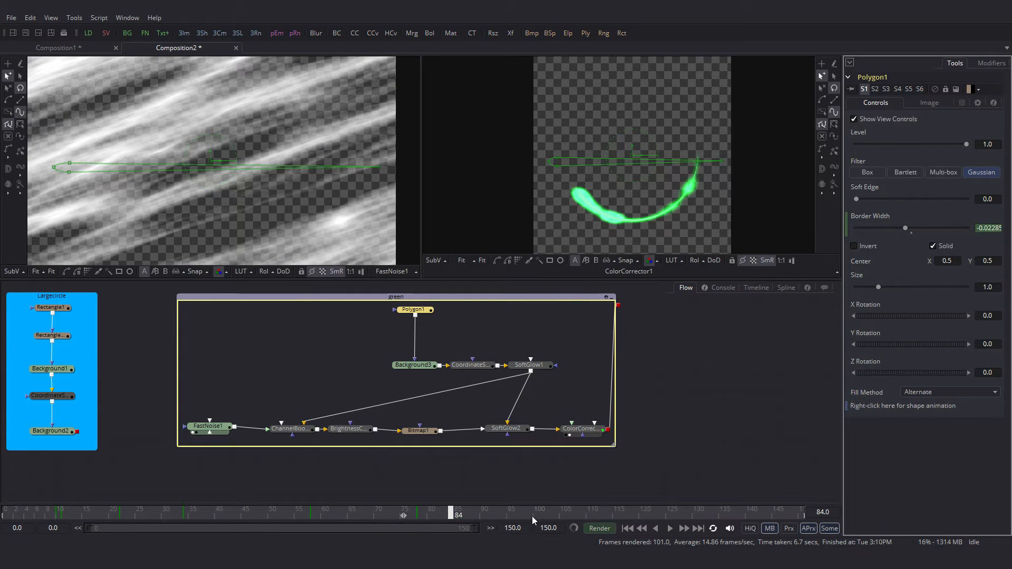
pyautogui.click(684, 529)
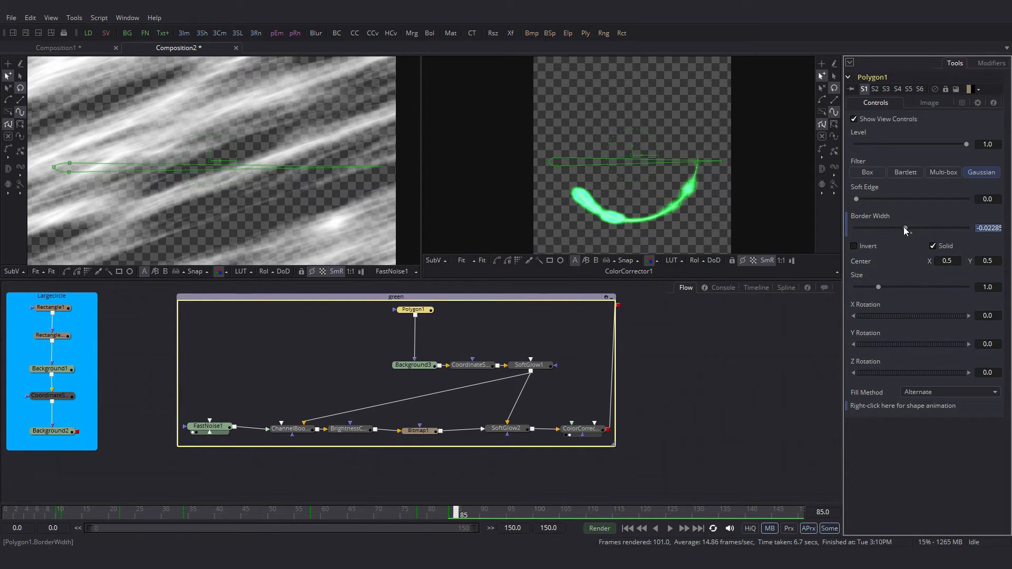
pyautogui.moveTo(906, 228); pyautogui.dragTo(887, 228)
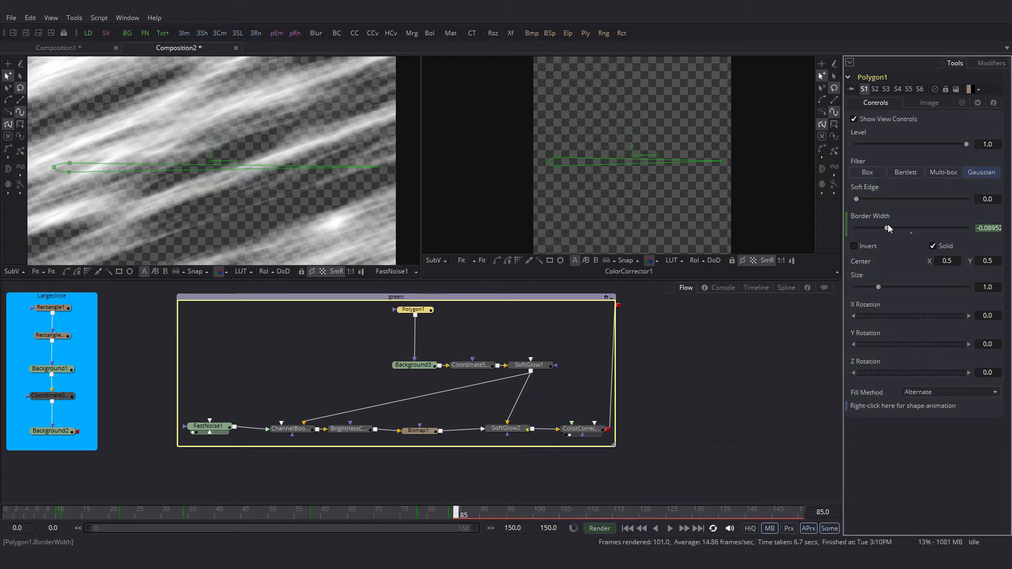
# Scrub through the border width animation to frame 43 and collapse the green group.
pyautogui.moveTo(60, 513); pyautogui.dragTo(233, 522)
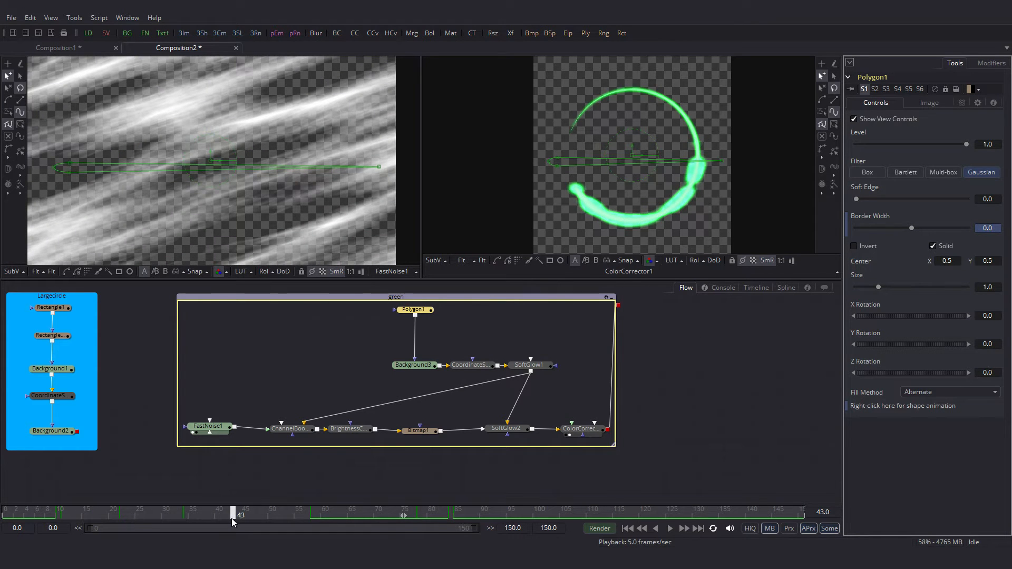
pyautogui.click(612, 297)
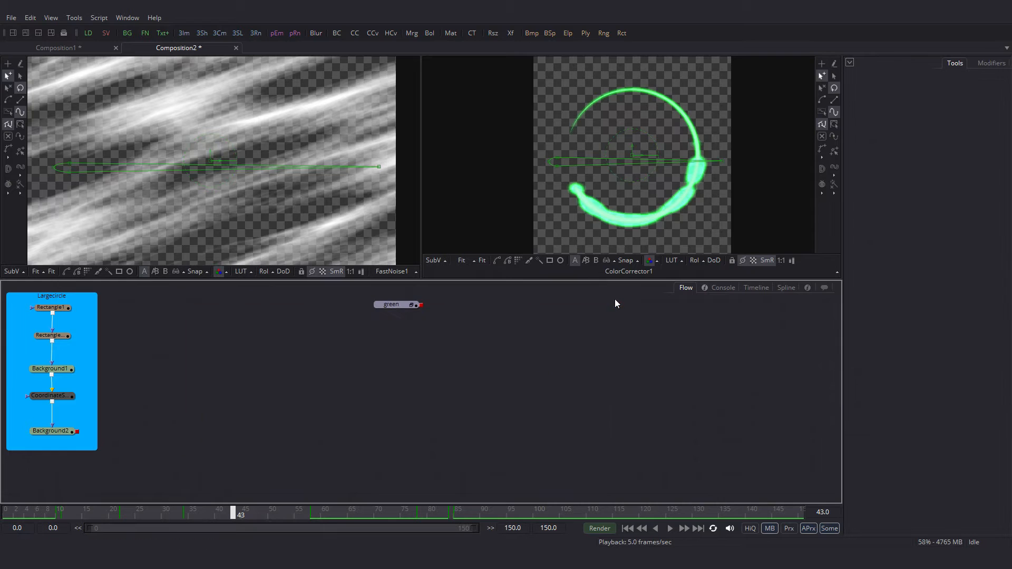
# Make three copies of the green group and align them in a column in the empty flow area.
pyautogui.click(392, 308)
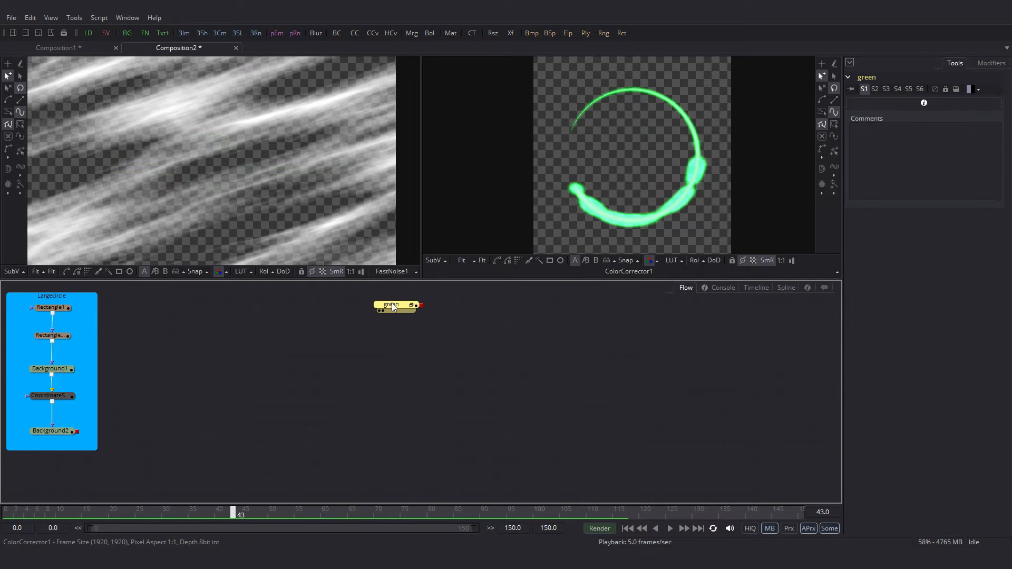
pyautogui.click(298, 344)
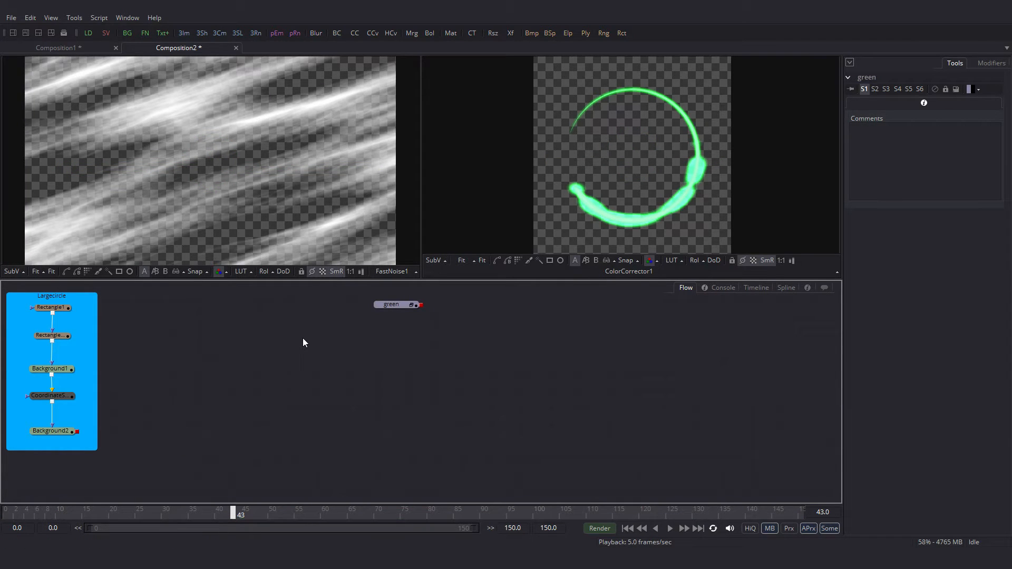
pyautogui.hotkey('ctrl', 'v')
pyautogui.click(278, 397)
pyautogui.hotkey('ctrl', 'v')
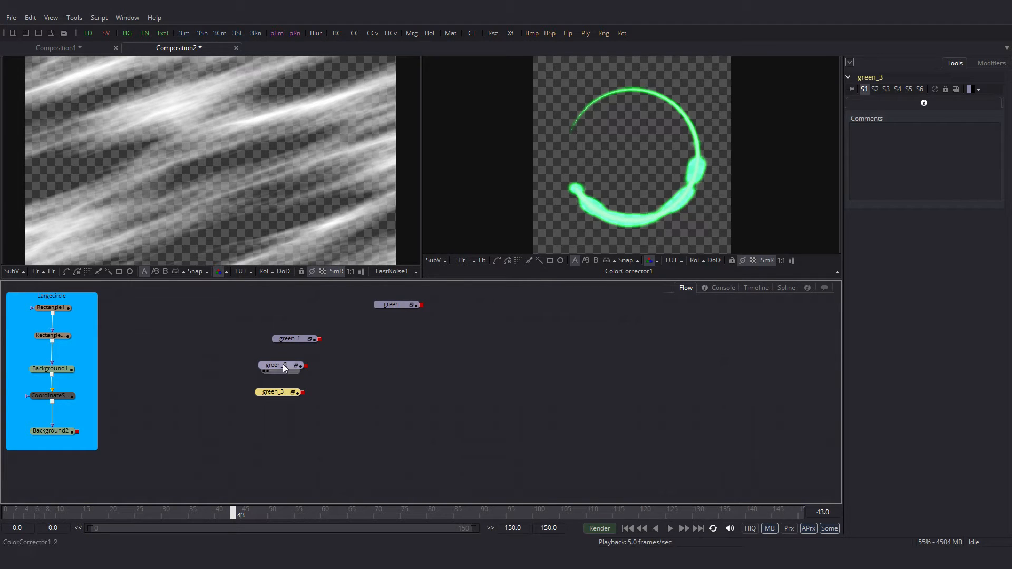
pyautogui.click(295, 366)
pyautogui.moveTo(278, 392); pyautogui.dragTo(292, 391)
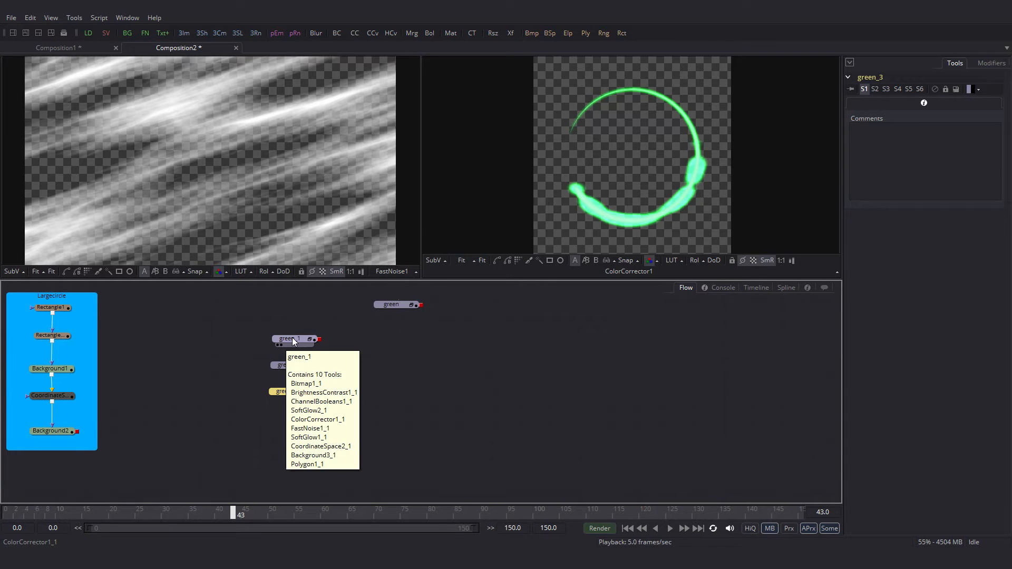
# Rename the first copied group as Blue.
pyautogui.click(291, 340)
pyautogui.press('F2')
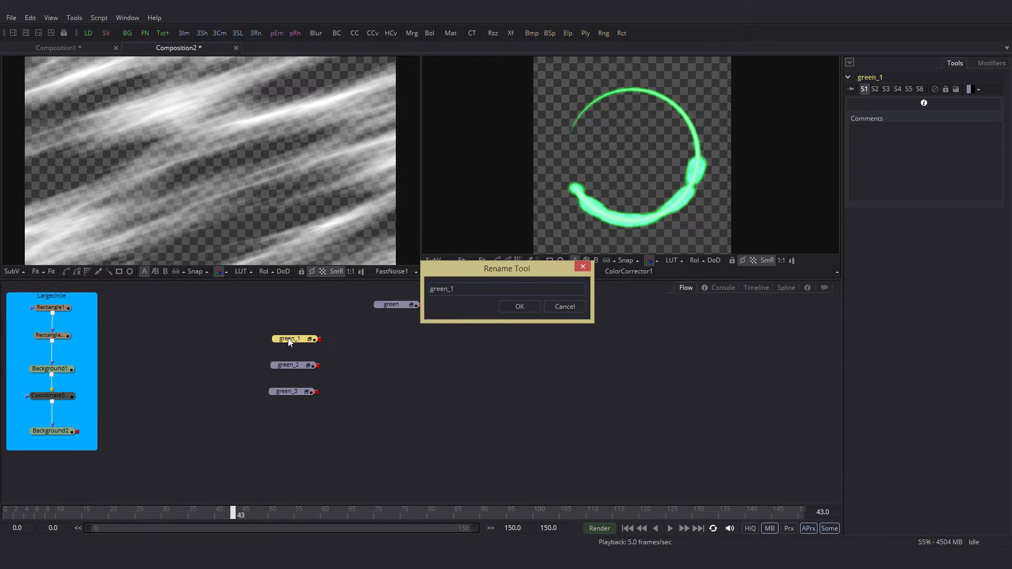
pyautogui.write('Blue')
pyautogui.press('Return')
# Rename the second copied group as red.
pyautogui.click(292, 365)
pyautogui.press('F2')
pyautogui.press('BackSpace')
pyautogui.press('BackSpace')
pyautogui.press('BackSpace')
pyautogui.press('BackSpace')
pyautogui.press('BackSpace')
pyautogui.press('BackSpace')
pyautogui.press('BackSpace')
pyautogui.write('red')
pyautogui.press('Return')
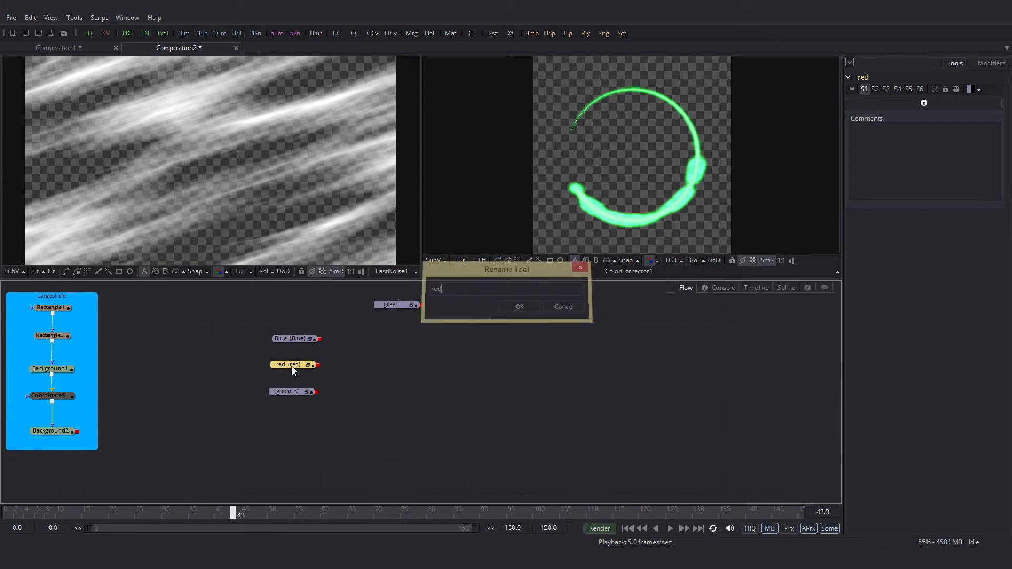
# Rename the third copied group as Cyan.
pyautogui.click(293, 392)
pyautogui.press('F2')
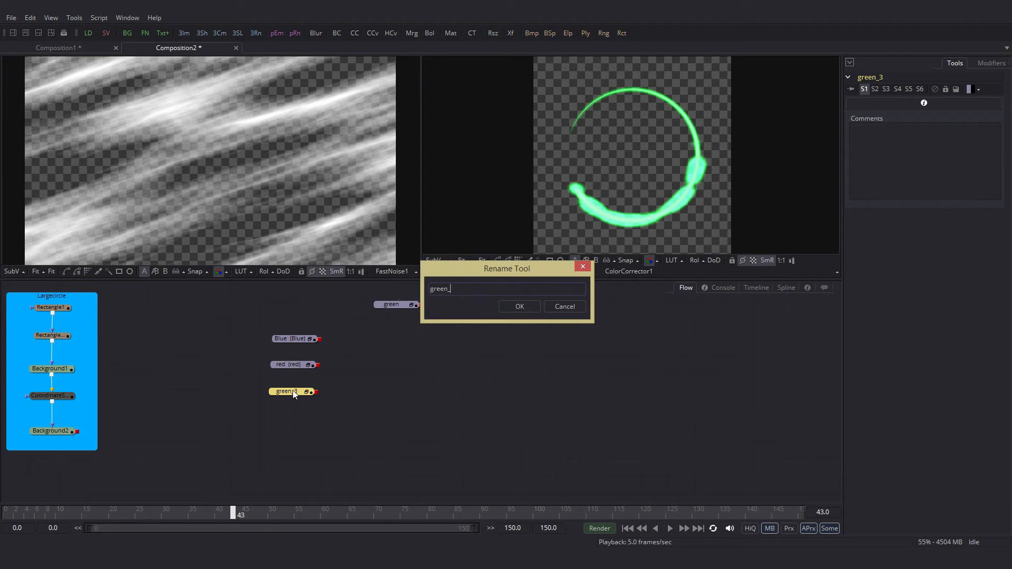
pyautogui.write('Cyan')
pyautogui.press('Return')
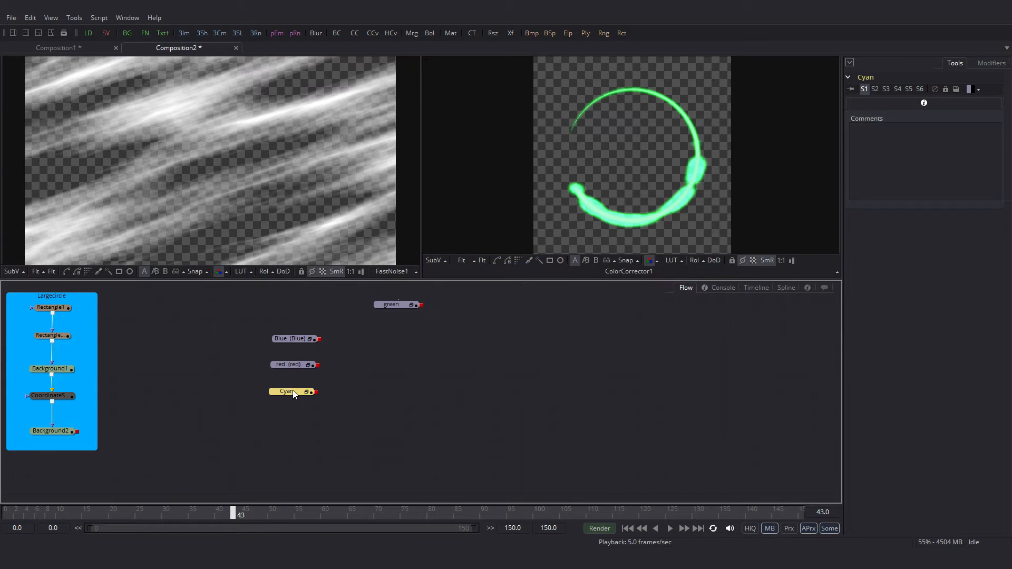
# Merge the Blue, red and Cyan groups over the green group through a chain of three Merge nodes.
pyautogui.moveTo(421, 305); pyautogui.dragTo(320, 339)
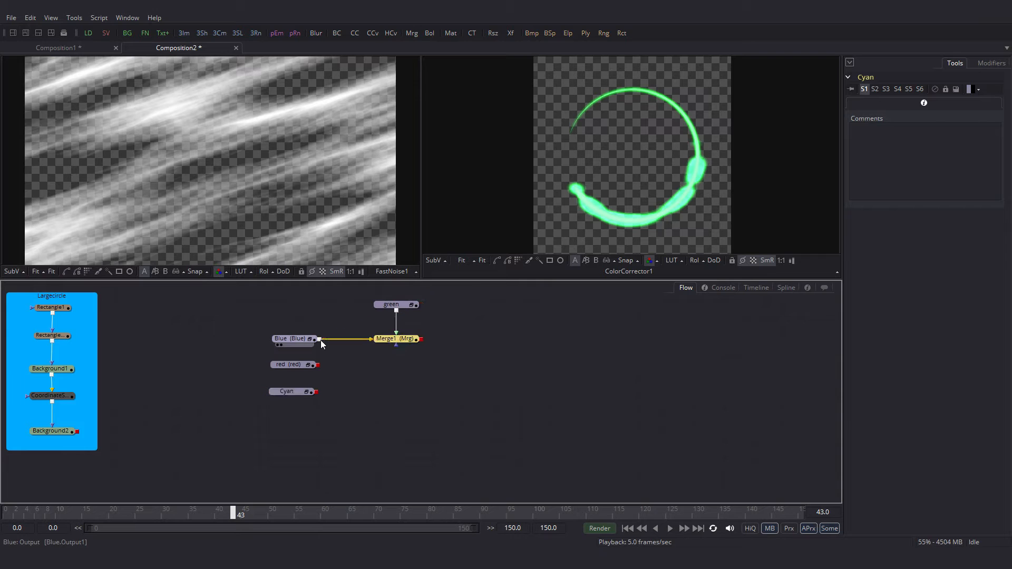
pyautogui.moveTo(421, 341); pyautogui.dragTo(318, 366)
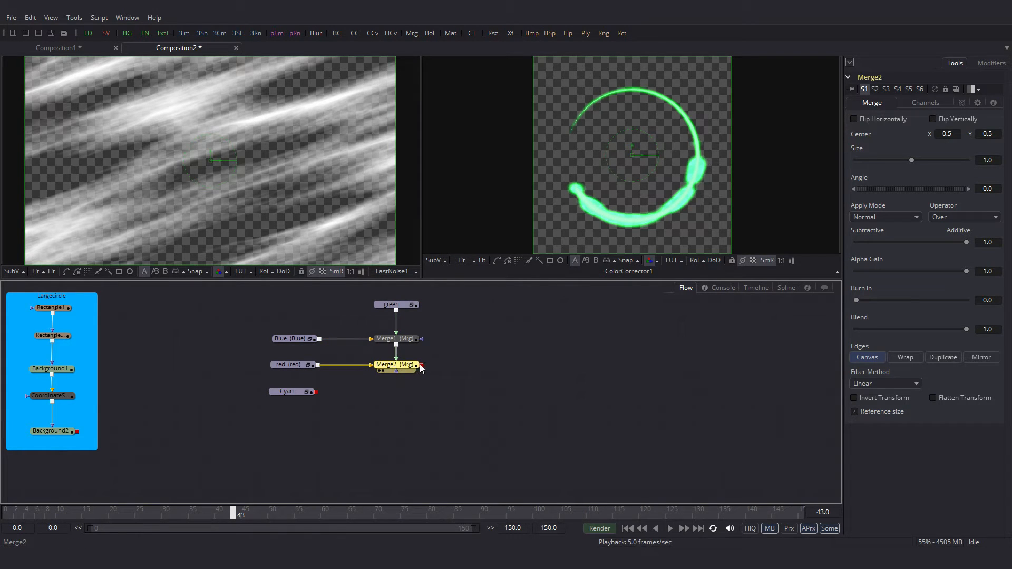
pyautogui.moveTo(421, 366); pyautogui.dragTo(316, 392)
# Tint the Blue group's Color Corrector blue with tint about 0.68 and strength 0.8, and collapse the group.
pyautogui.click(309, 339)
pyautogui.click(480, 465)
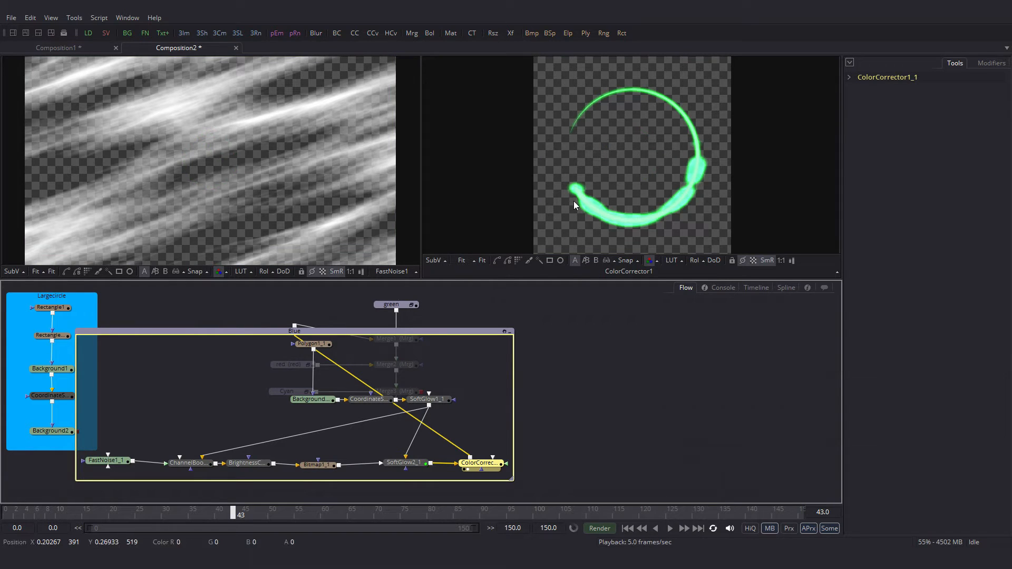
pyautogui.click(849, 78)
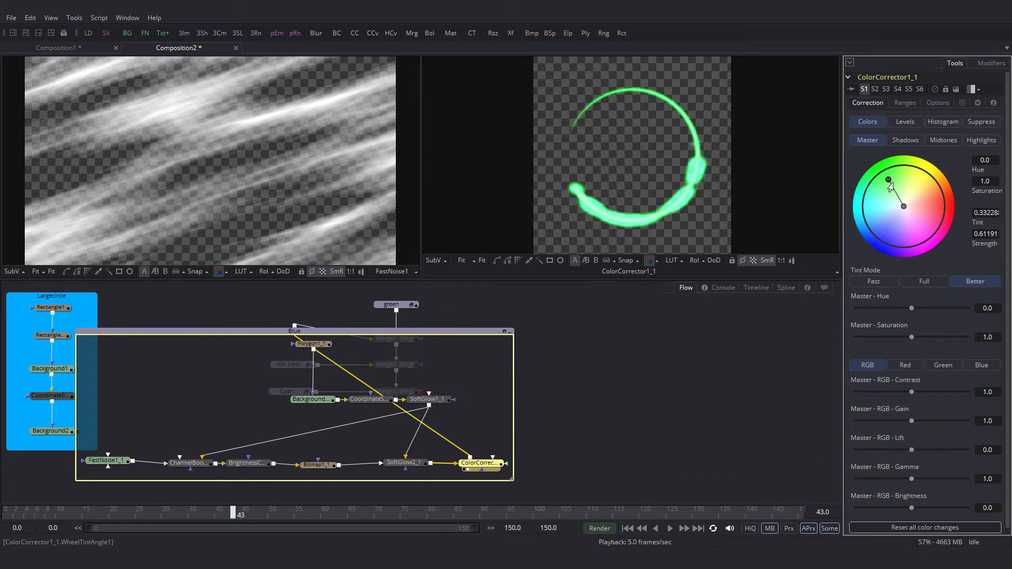
pyautogui.moveTo(888, 182); pyautogui.dragTo(889, 239)
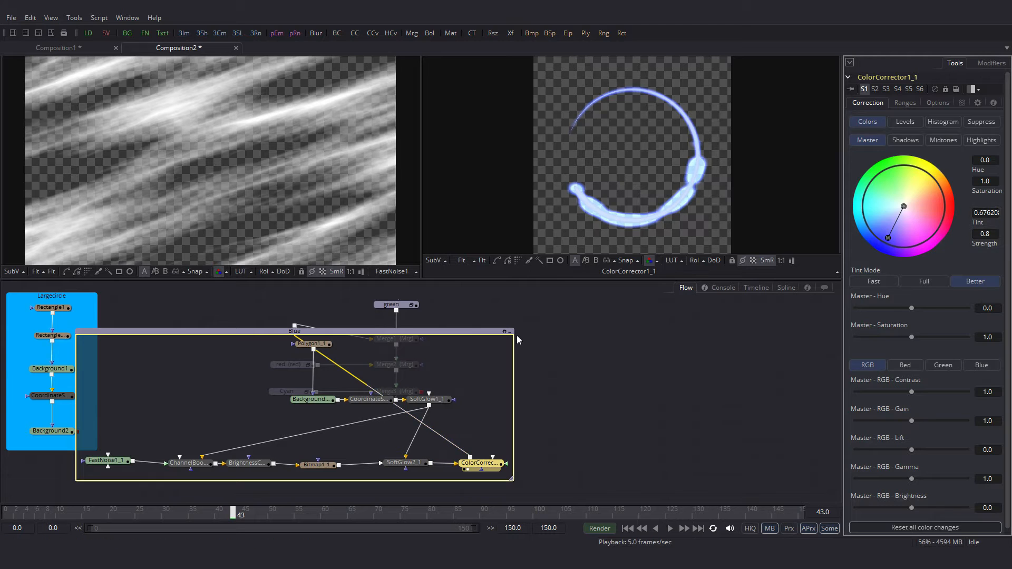
pyautogui.click(505, 332)
# Tint the red group's Color Corrector red with tint 0.0 and strength about 0.75, and collapse the group.
pyautogui.click(308, 365)
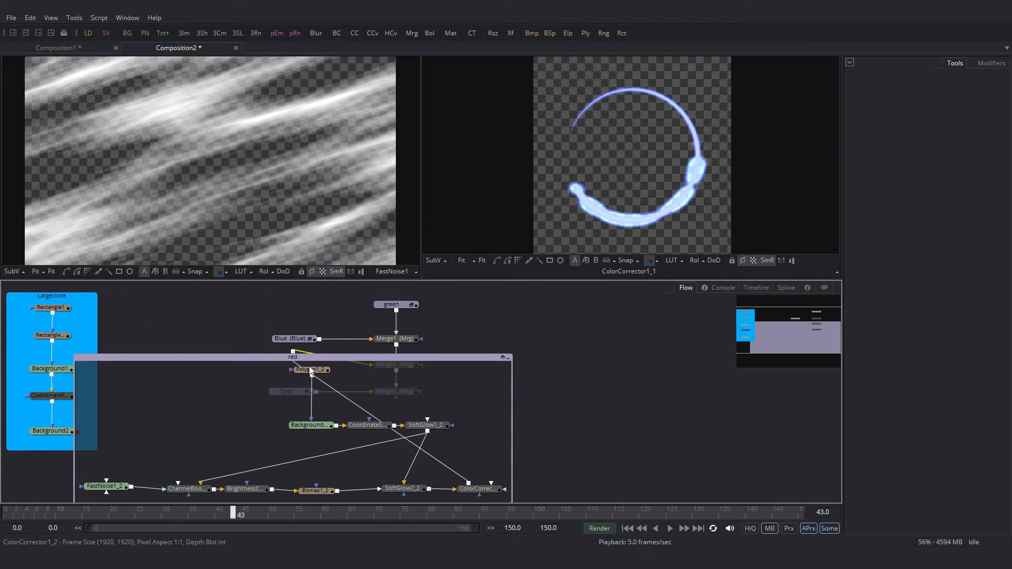
pyautogui.click(482, 489)
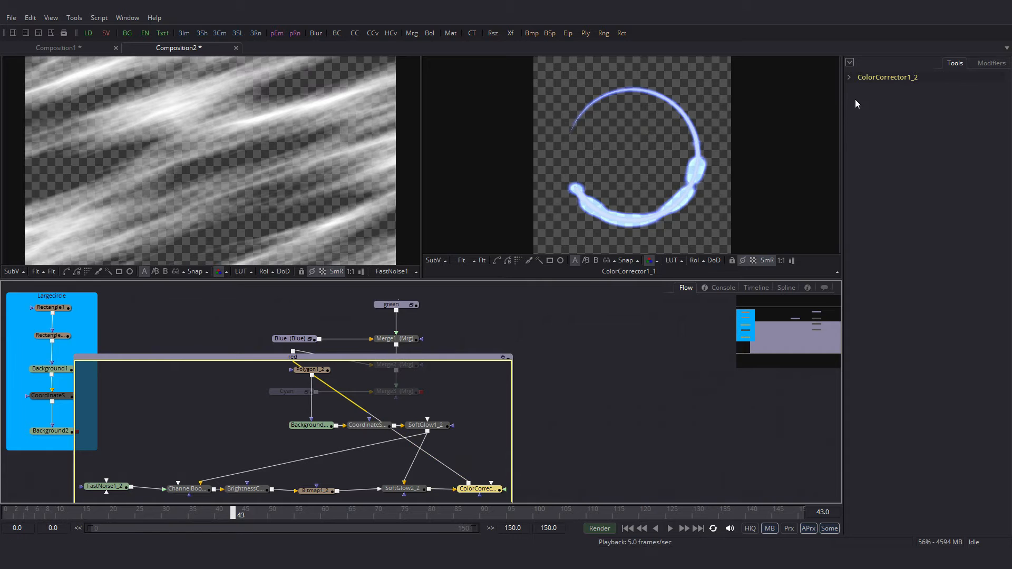
pyautogui.click(849, 77)
pyautogui.moveTo(492, 486); pyautogui.dragTo(656, 131)
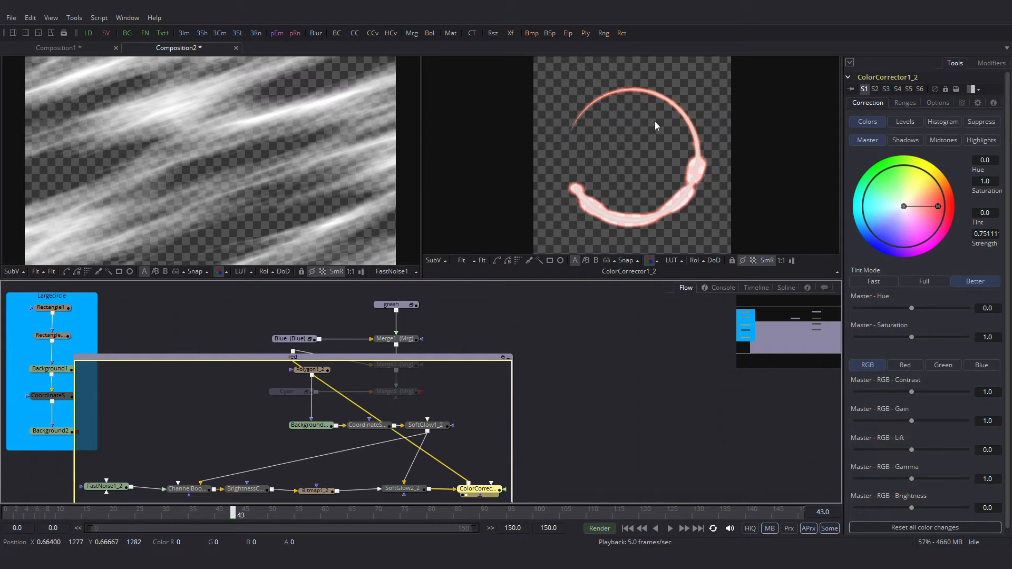
pyautogui.click(502, 357)
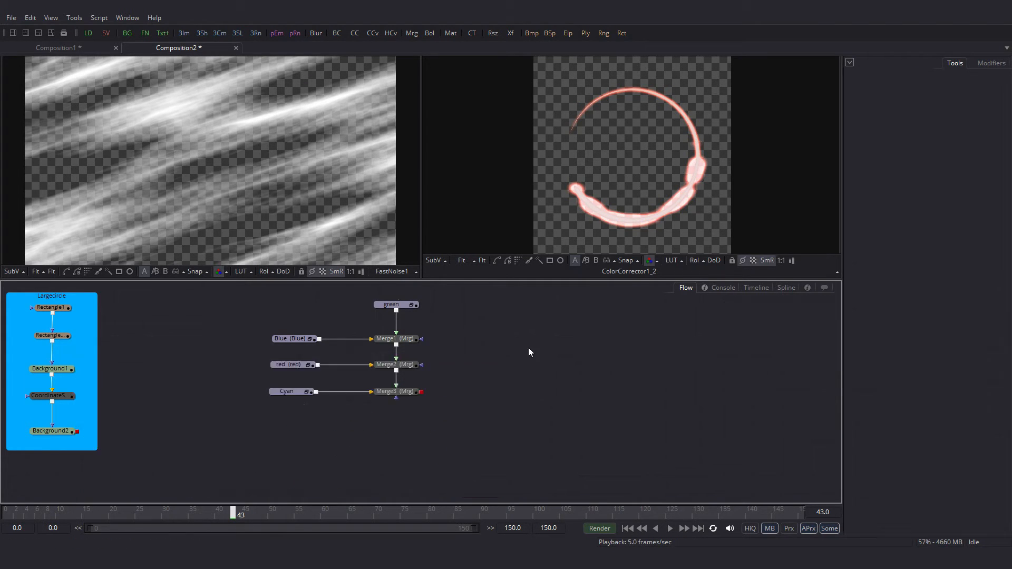
# Tint the Cyan group's Color Corrector cyan with tint about 0.51 and strength about 0.64, and collapse the group.
pyautogui.click(306, 392)
pyautogui.moveTo(529, 462); pyautogui.dragTo(527, 397)
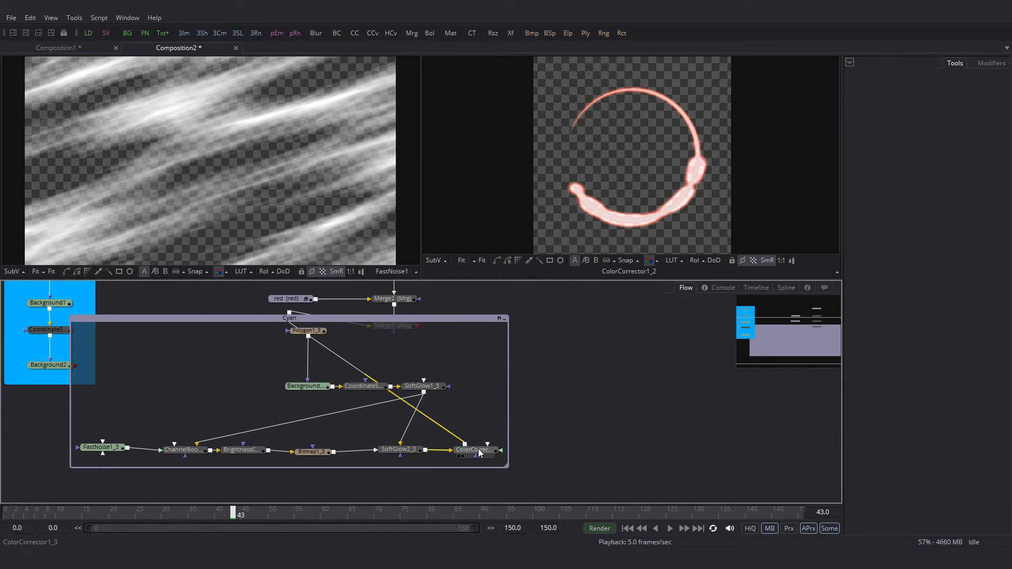
pyautogui.click(481, 453)
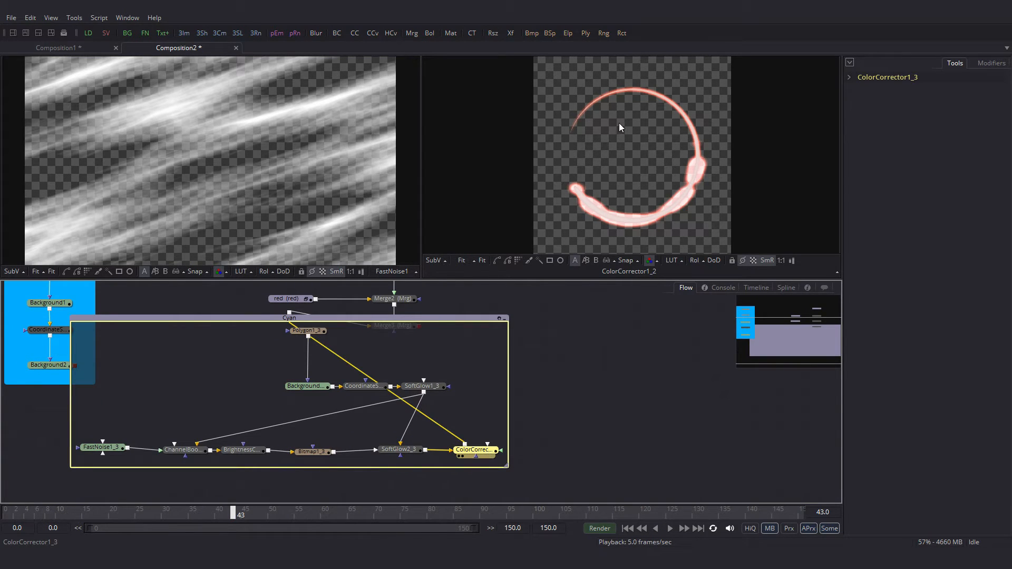
pyautogui.click(850, 77)
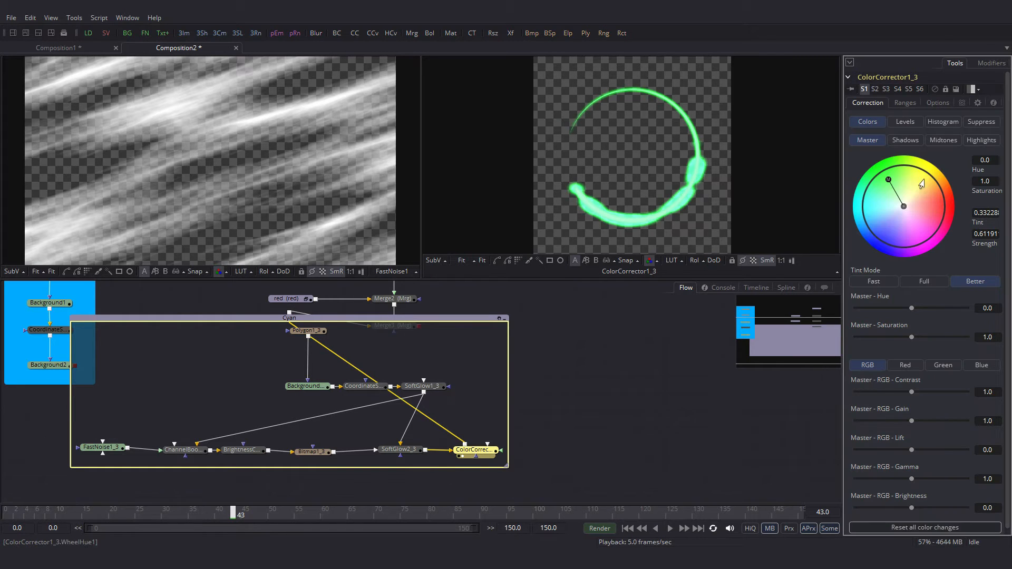
pyautogui.click(872, 207)
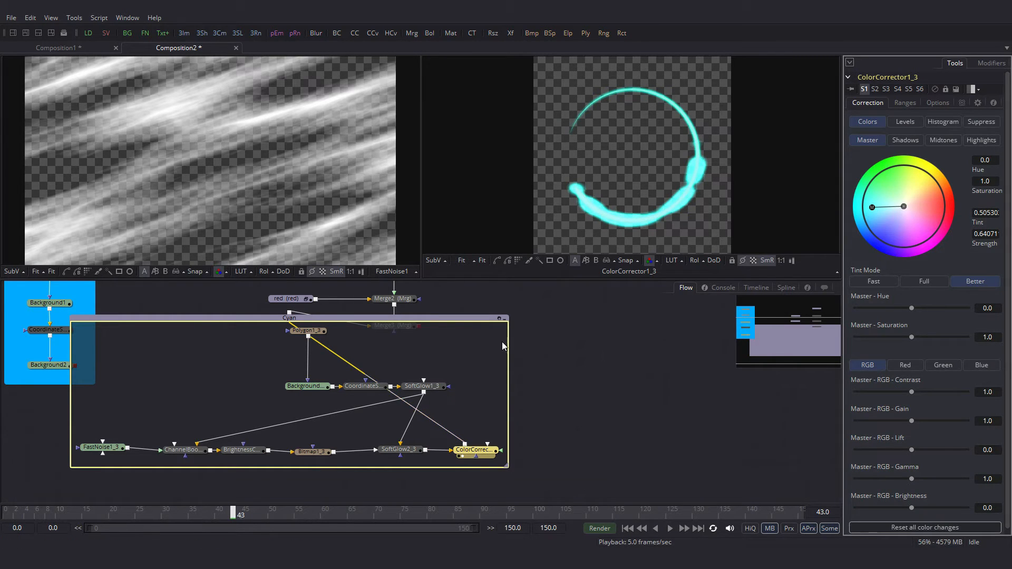
pyautogui.click(505, 318)
# Show Merge3 in the second viewer and reduce its Size so its foreground and background rings become concentric.
pyautogui.moveTo(474, 321); pyautogui.dragTo(487, 433)
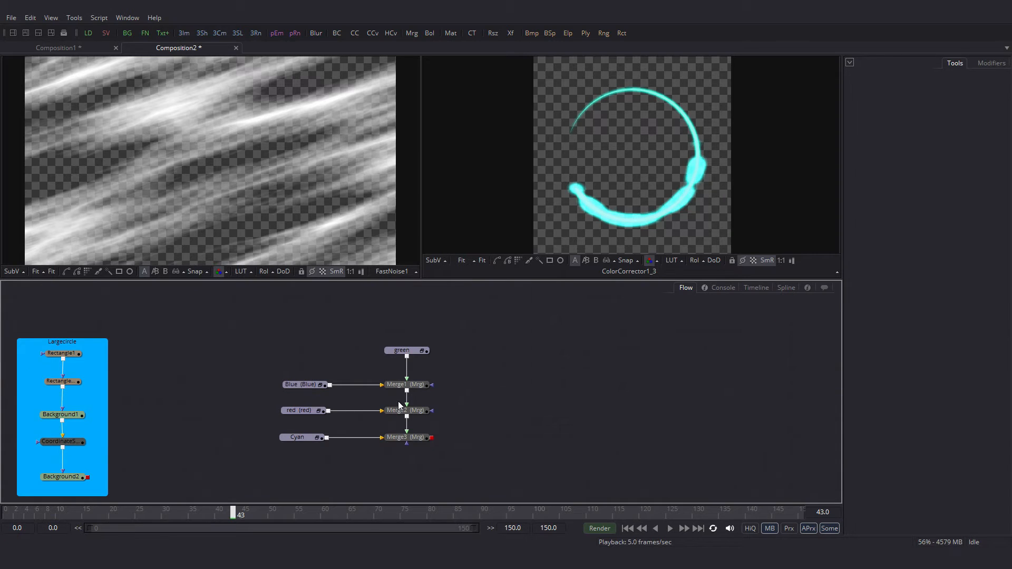
pyautogui.click(410, 437)
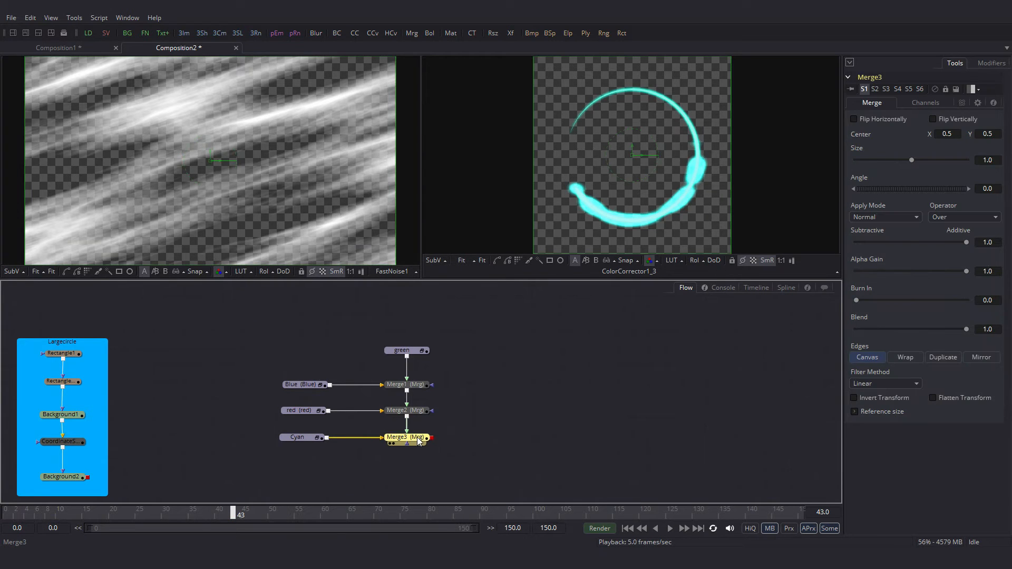
pyautogui.moveTo(417, 442); pyautogui.dragTo(578, 164)
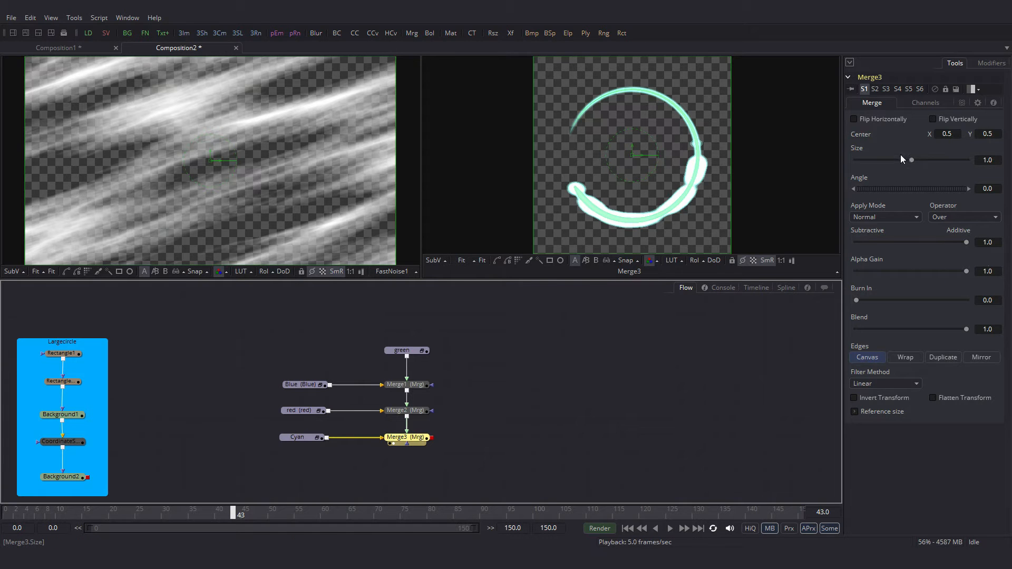
pyautogui.moveTo(910, 160); pyautogui.dragTo(870, 163)
# Increase the Size of Merge2 and set Merge1's Size to about 2.1 to spread the colored rings apart.
pyautogui.click(409, 414)
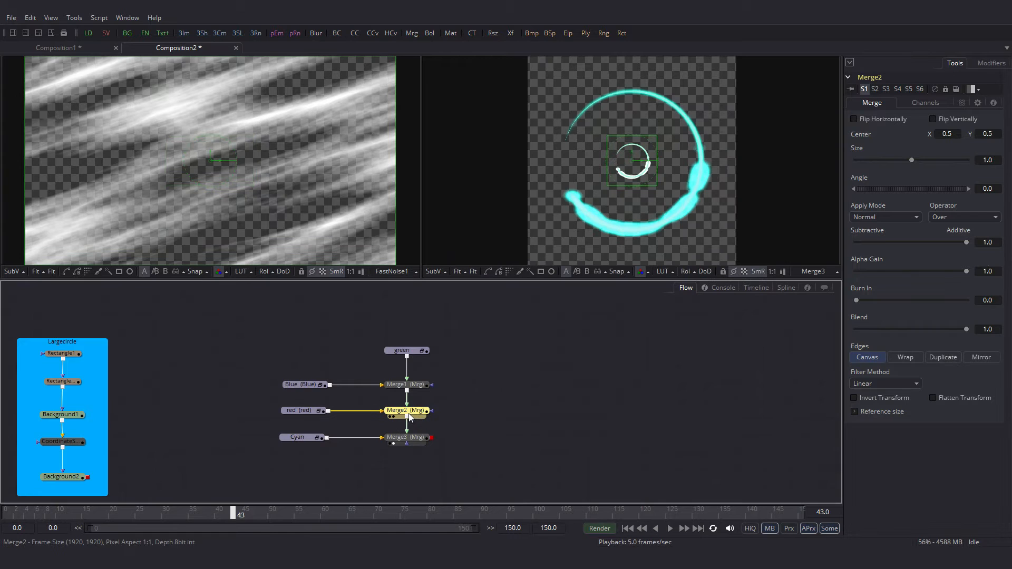
pyautogui.moveTo(913, 160); pyautogui.dragTo(927, 161)
pyautogui.click(415, 386)
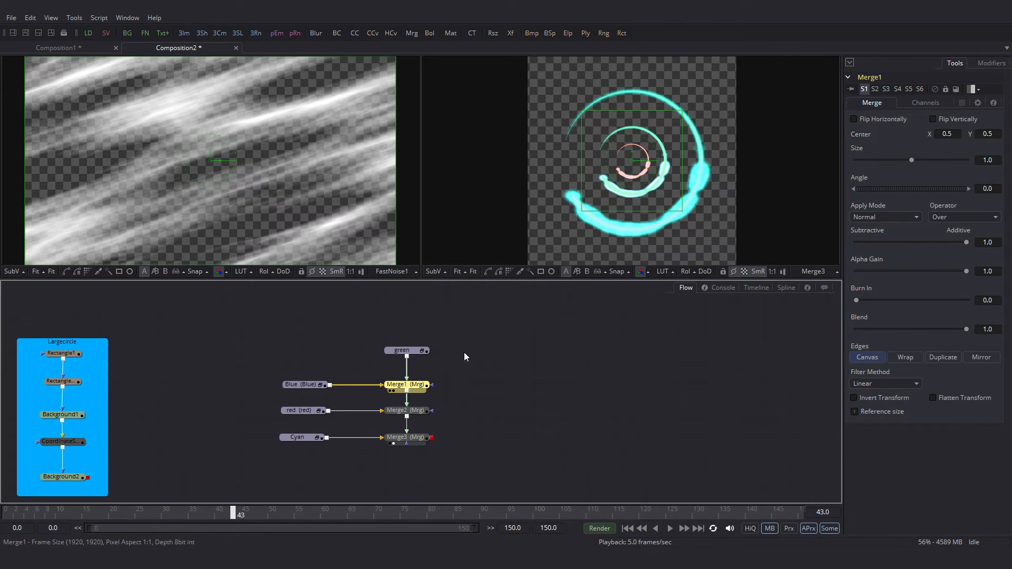
pyautogui.moveTo(911, 161); pyautogui.dragTo(919, 161)
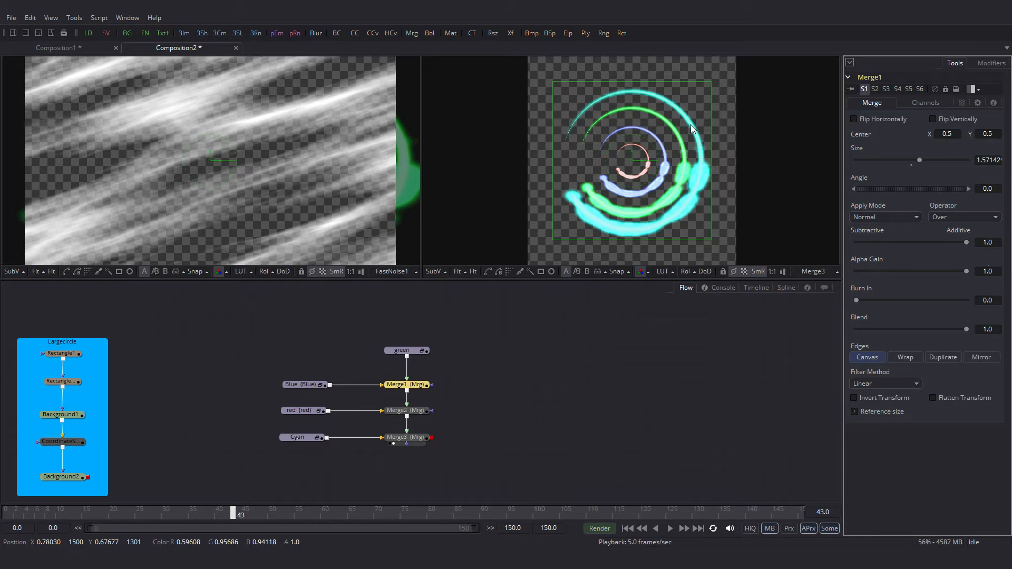
pyautogui.moveTo(921, 159); pyautogui.dragTo(928, 160)
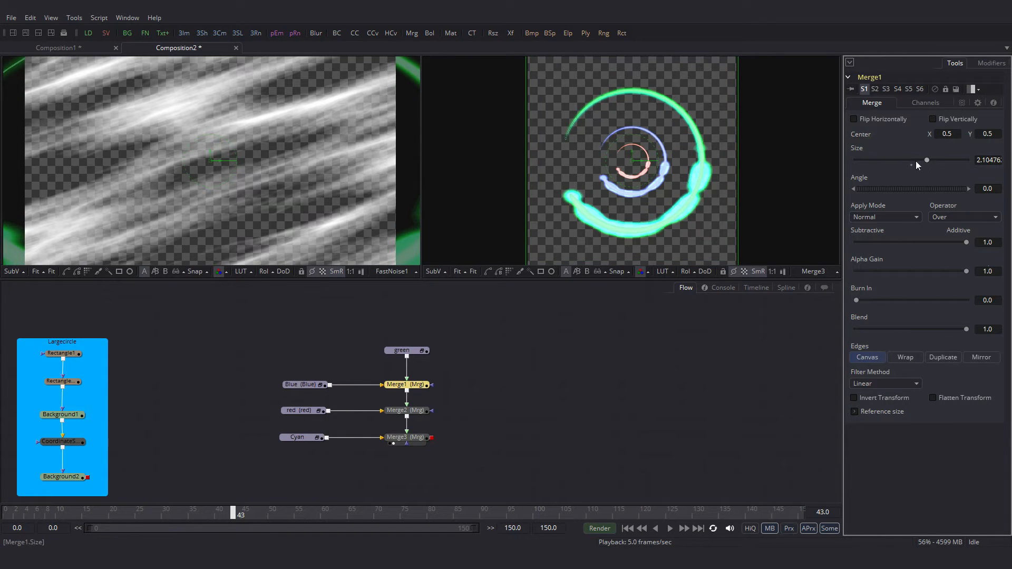
# Move the Cyan group's polygon mask downward in the viewer to fit the cyan ring inside the green one, and collapse the group.
pyautogui.click(318, 438)
pyautogui.moveTo(570, 388); pyautogui.dragTo(575, 282)
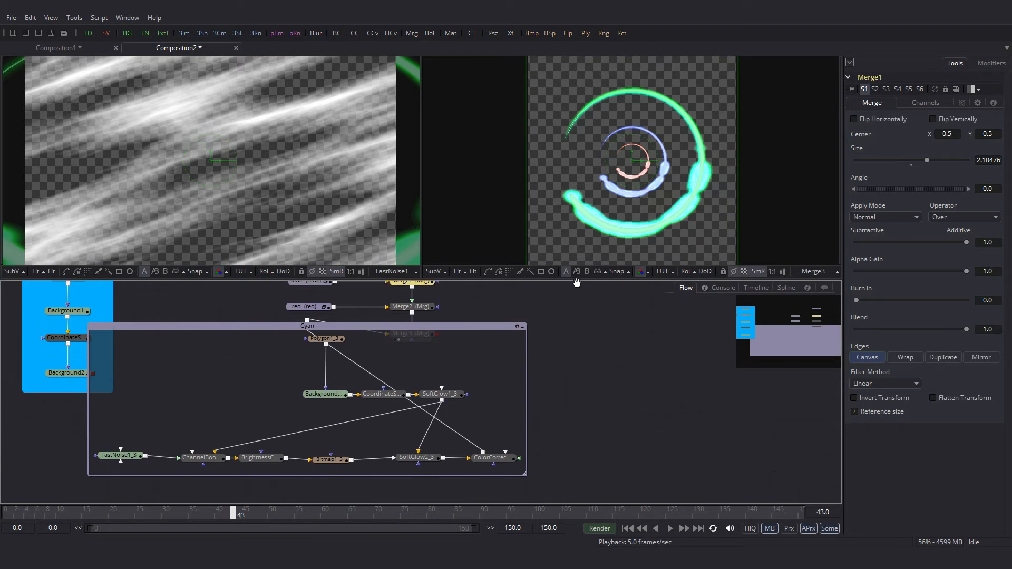
pyautogui.click(334, 337)
pyautogui.moveTo(633, 157); pyautogui.dragTo(635, 185)
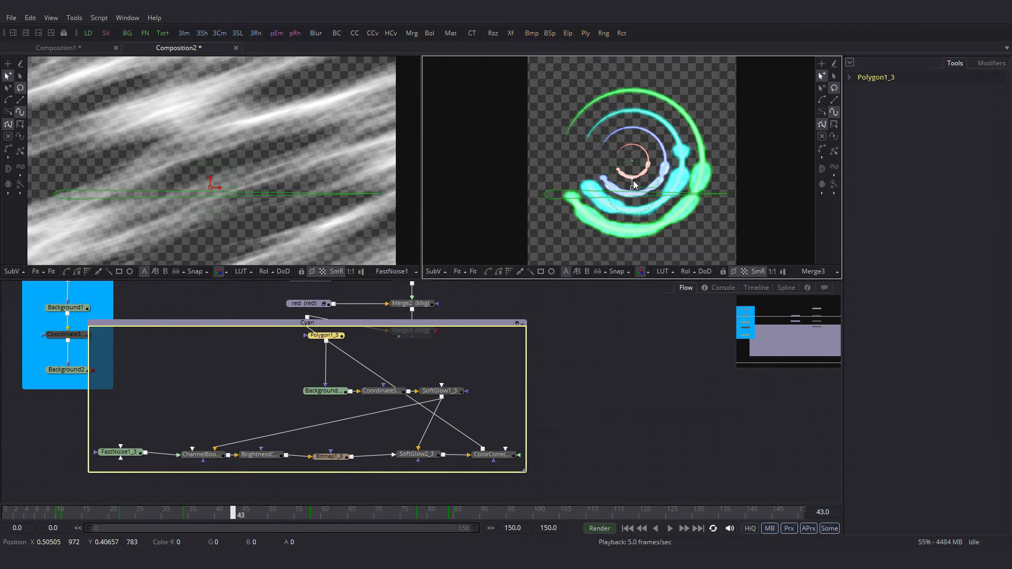
pyautogui.click(524, 323)
pyautogui.scroll(3, 525, 307)
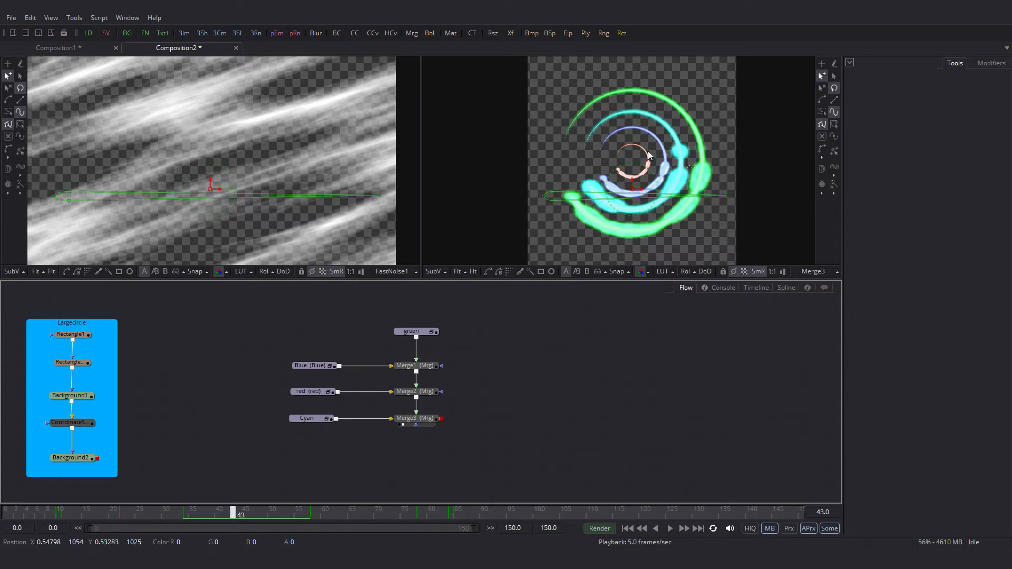
# Set the Blue group's SoftGlow2 to X and Y Glow Size about 46 and Gain 30, and collapse the group.
pyautogui.click(331, 367)
pyautogui.click(425, 489)
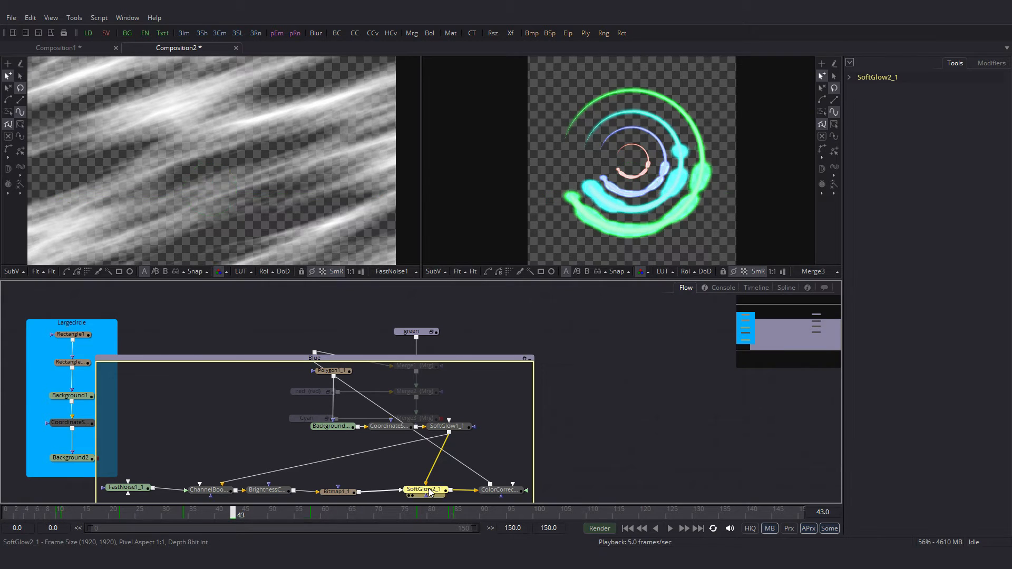
pyautogui.moveTo(880, 270); pyautogui.dragTo(907, 242)
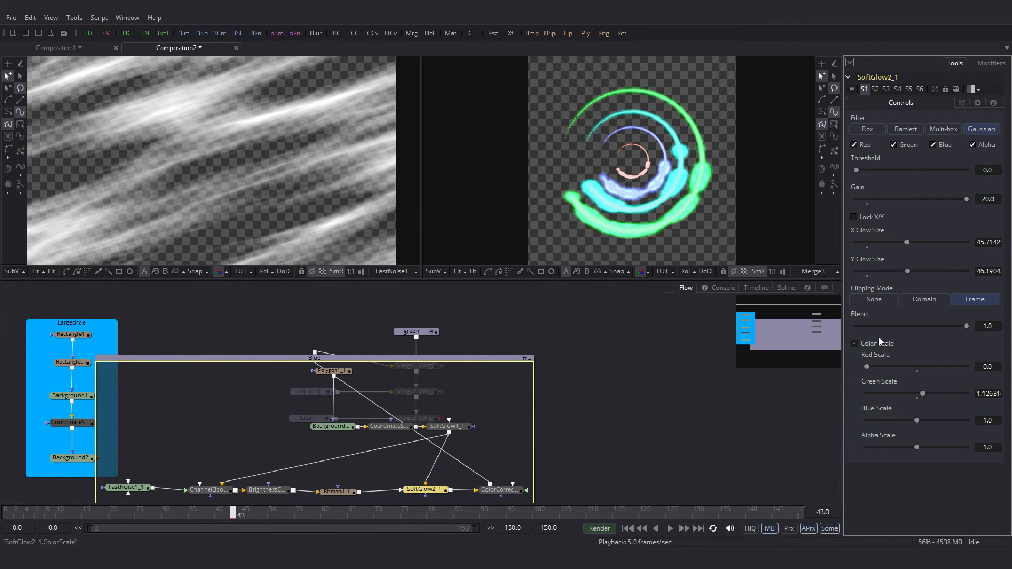
pyautogui.click(988, 199)
pyautogui.write('30')
pyautogui.press('Tab')
pyautogui.click(529, 359)
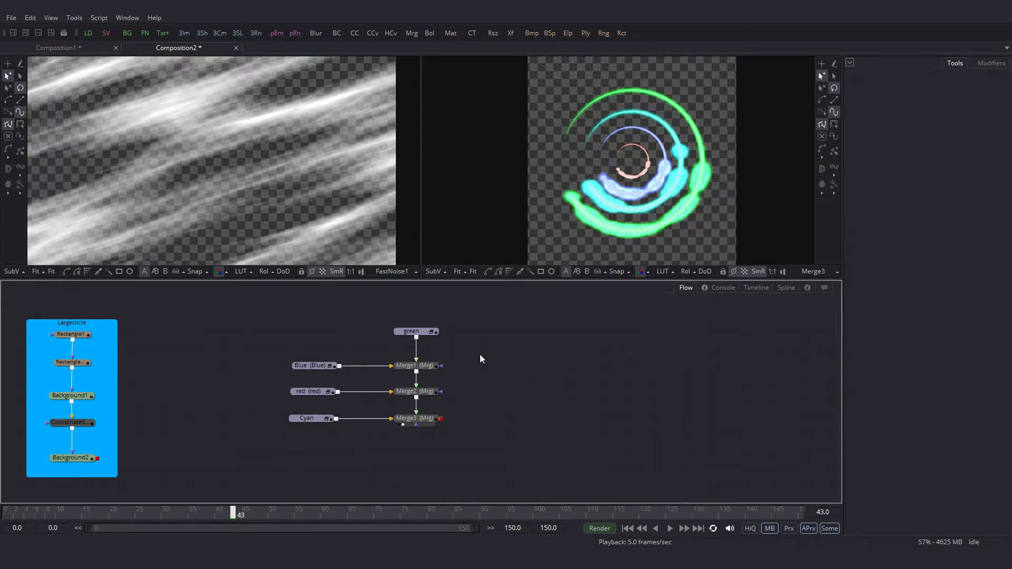
# Set the red group's SoftGlow2 Gain to 50, lock its X/Y glow, and increase the Glow Size.
pyautogui.click(328, 392)
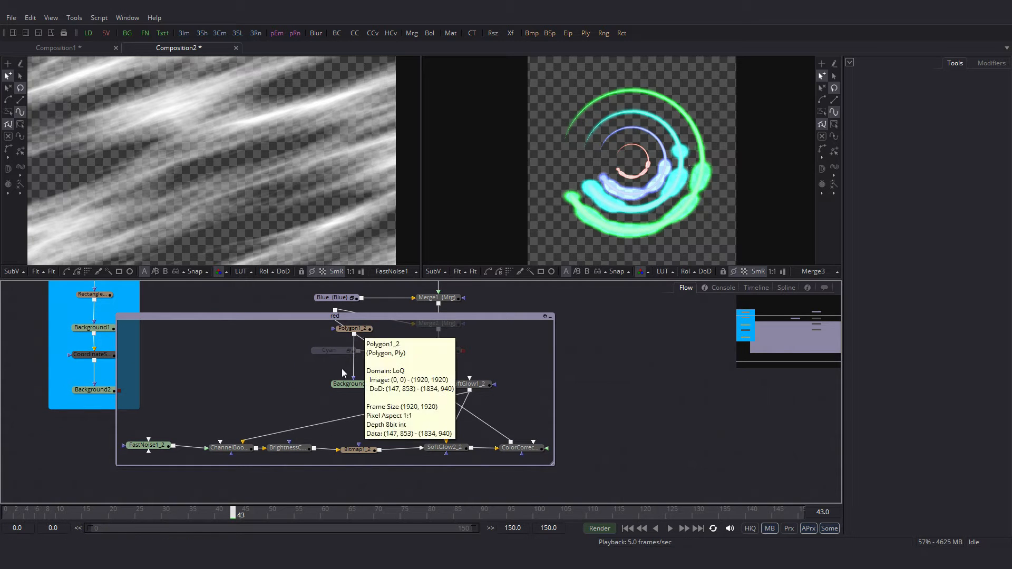
pyautogui.click(444, 447)
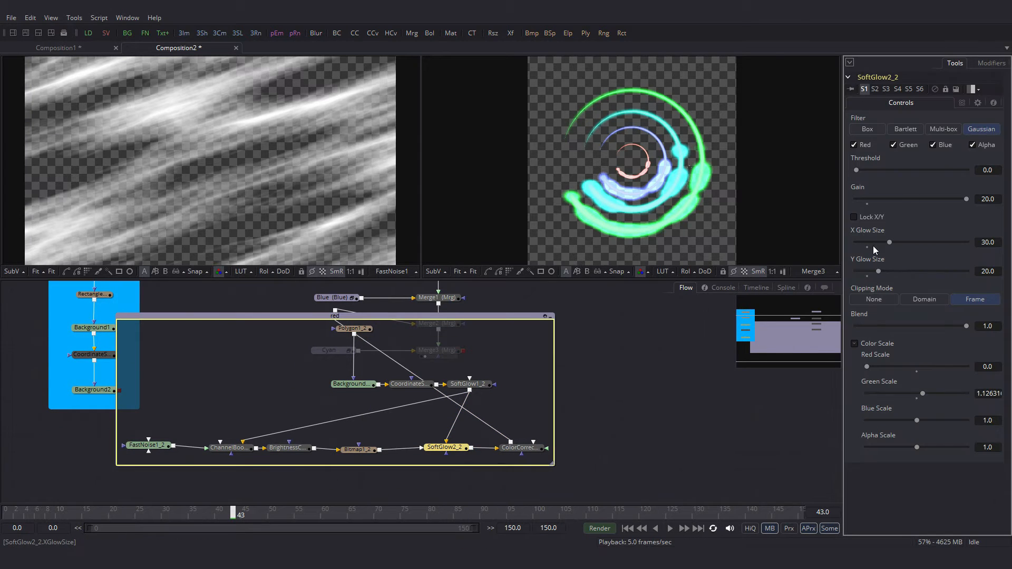
pyautogui.write('50')
pyautogui.press('Return')
pyautogui.click(854, 218)
pyautogui.moveTo(891, 242); pyautogui.dragTo(951, 246)
# Set the red group's SoftGlow1 Gain to about 3.6 and Glow Size to about 65, and collapse the group.
pyautogui.click(467, 384)
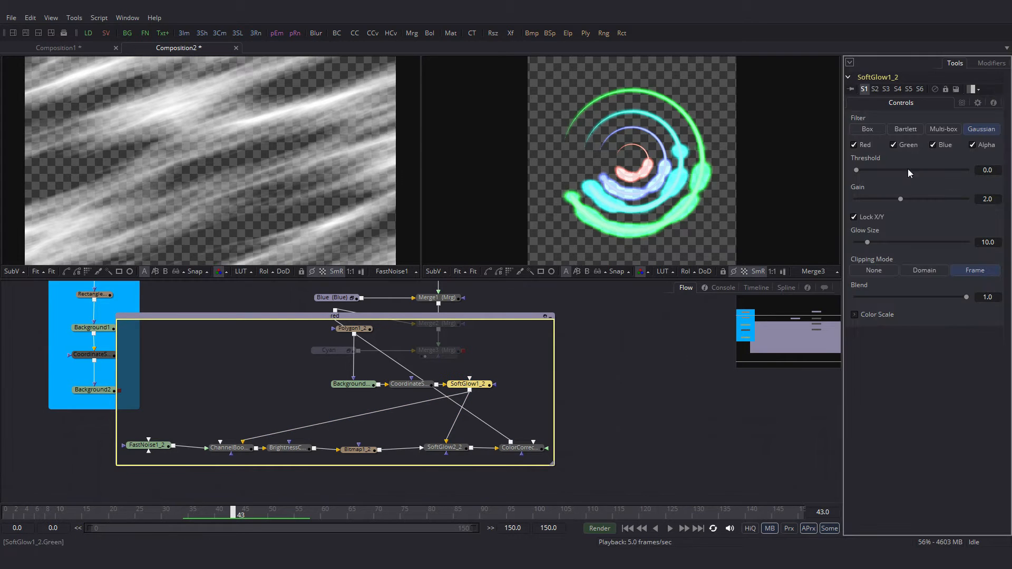
pyautogui.moveTo(901, 199); pyautogui.dragTo(936, 199)
pyautogui.moveTo(867, 242); pyautogui.dragTo(928, 242)
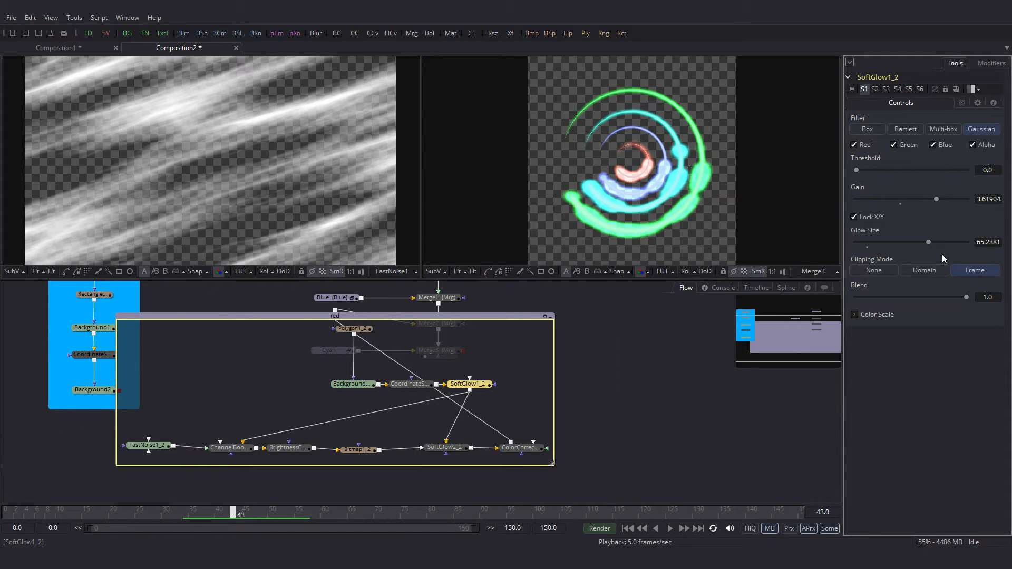
pyautogui.click(551, 317)
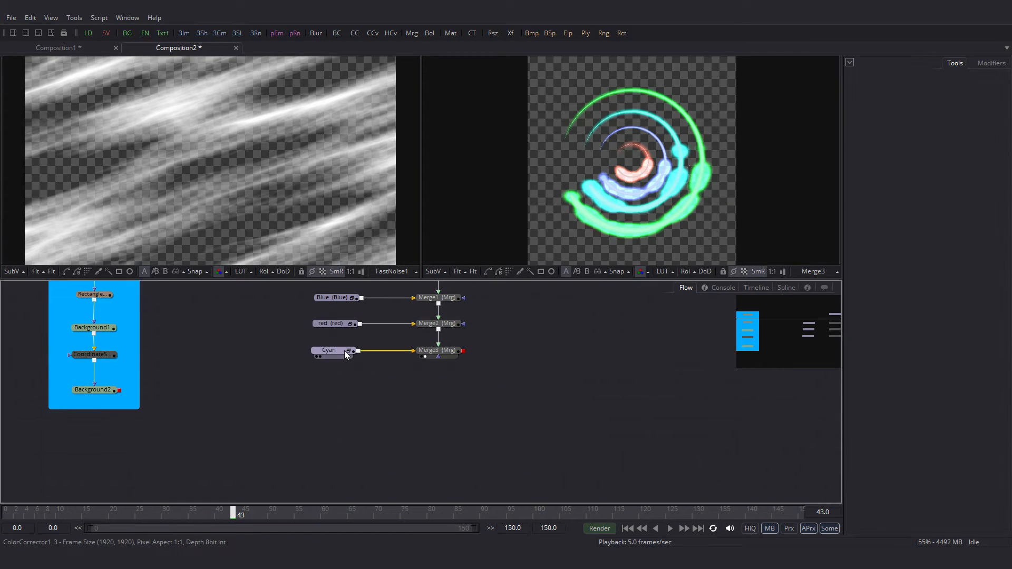
# Set the Cyan group's SoftGlow2 to X Glow Size about 8.6, Y Glow Size about 14.3 and Gain about 16.3, and collapse the group.
pyautogui.click(348, 351)
pyautogui.click(470, 476)
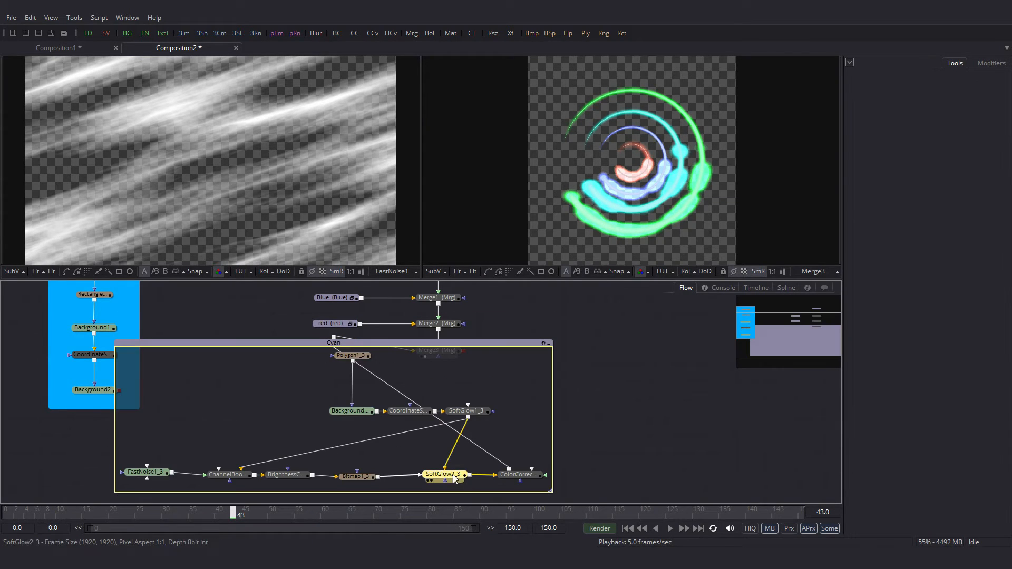
pyautogui.click(848, 78)
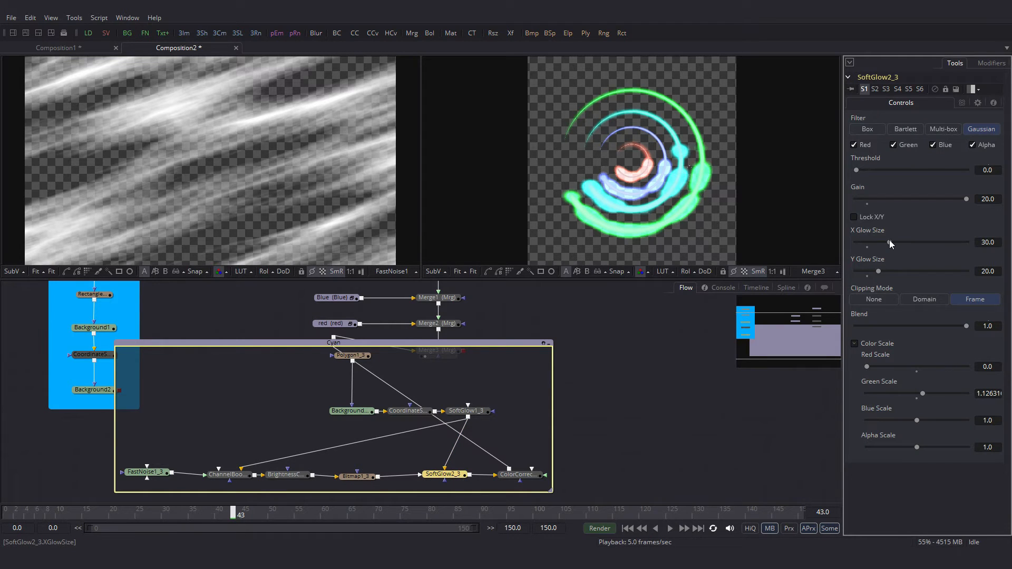
pyautogui.moveTo(890, 243); pyautogui.dragTo(872, 272)
pyautogui.moveTo(967, 199); pyautogui.dragTo(947, 199)
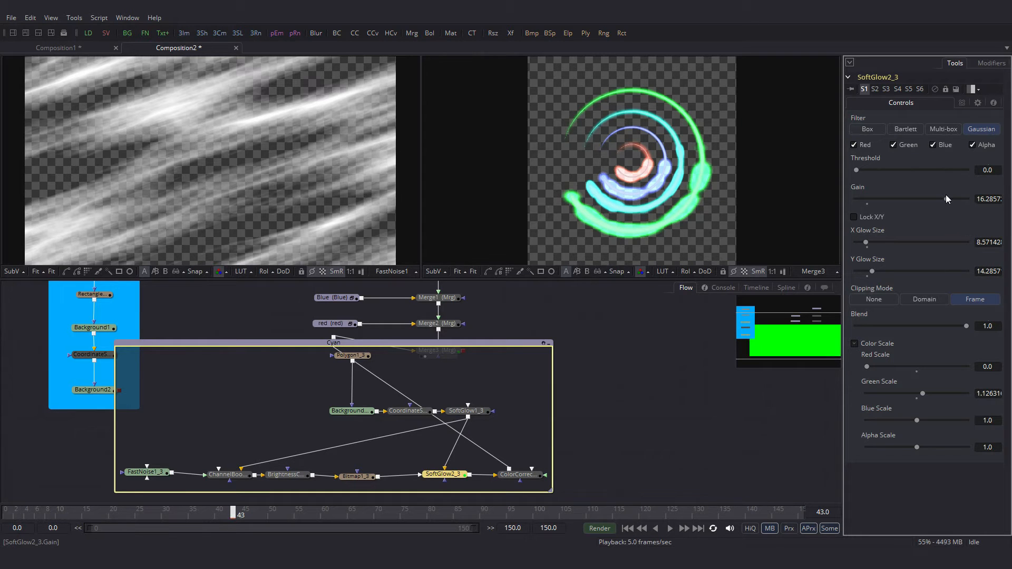
pyautogui.click(549, 344)
# Animate the Angle of Merge1 from 0 at frame 9 to -742.5 at frame 83.
pyautogui.click(427, 388)
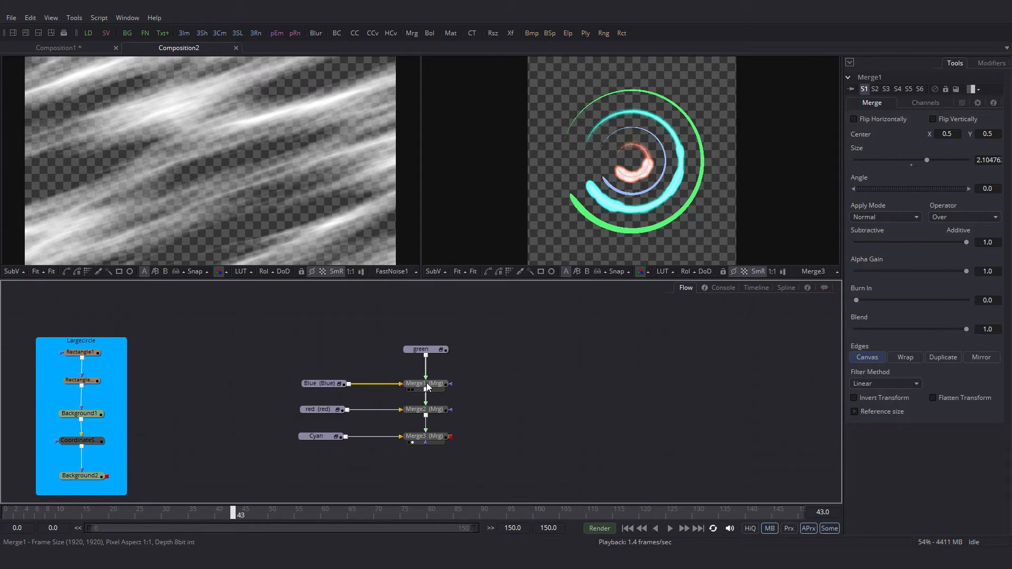
pyautogui.click(426, 383)
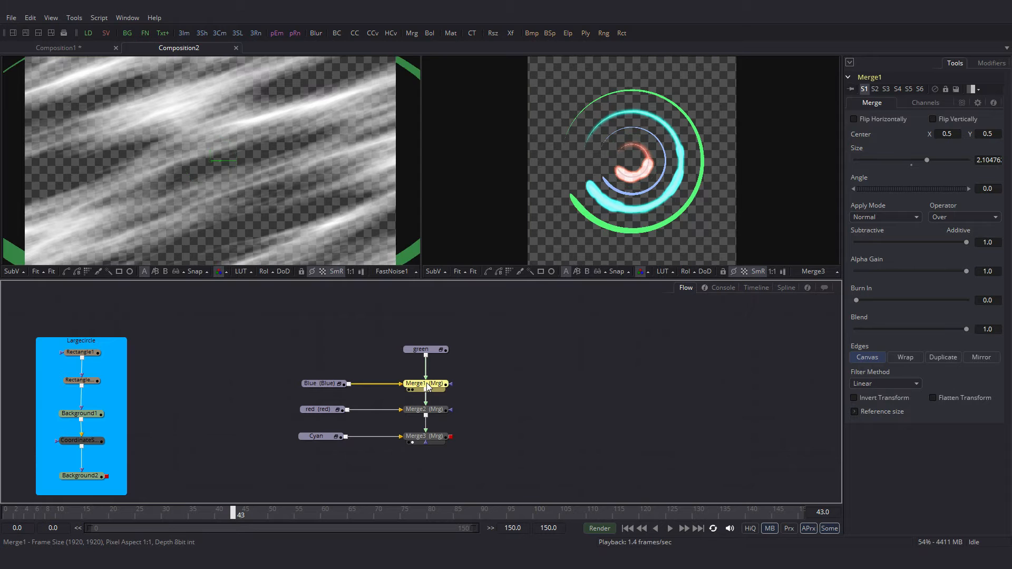
pyautogui.click(52, 514)
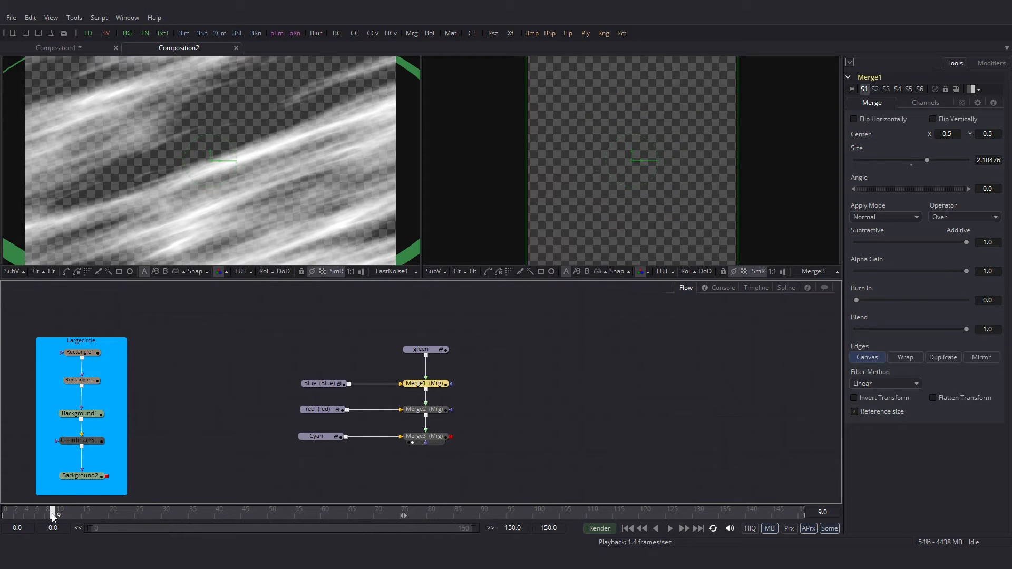
pyautogui.rightClick(916, 191)
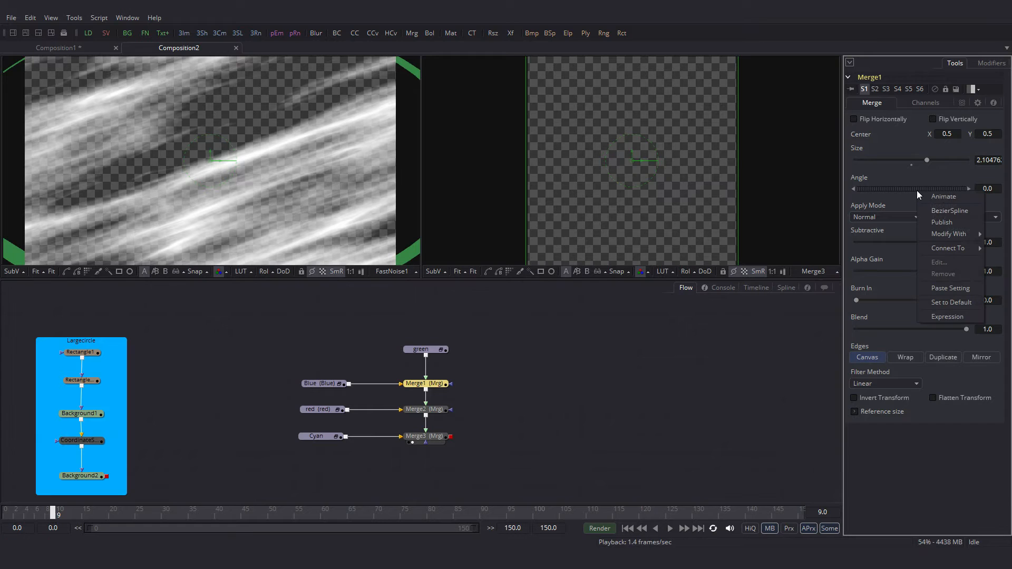
pyautogui.click(943, 196)
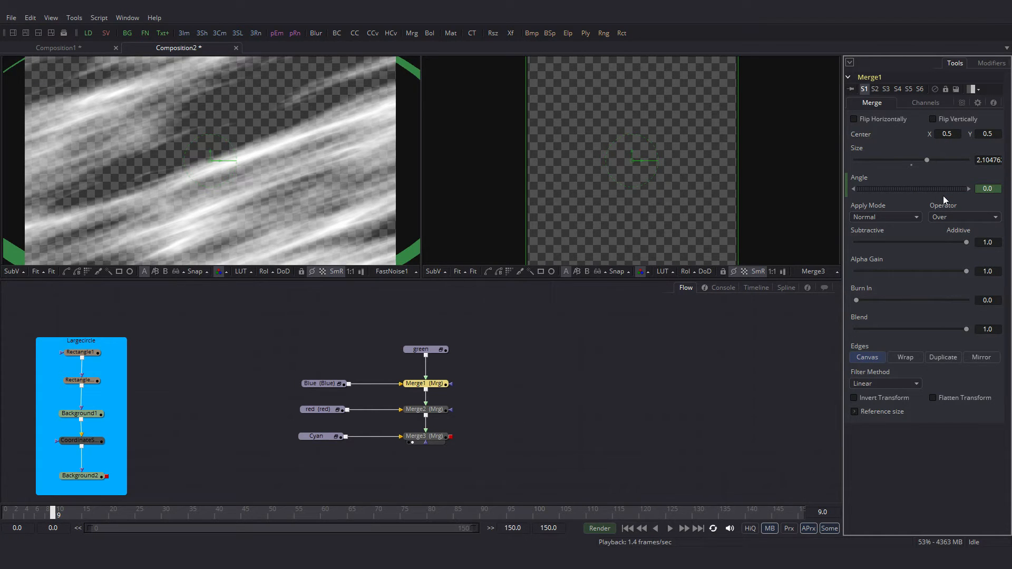
pyautogui.click(449, 513)
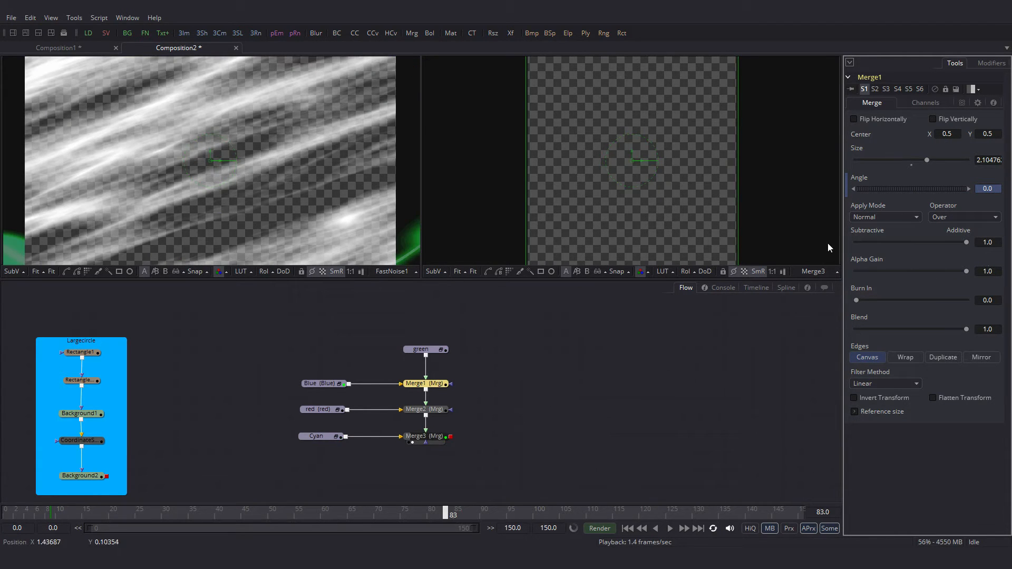
pyautogui.moveTo(931, 189); pyautogui.dragTo(823, 179)
pyautogui.moveTo(765, 170); pyautogui.dragTo(705, 167)
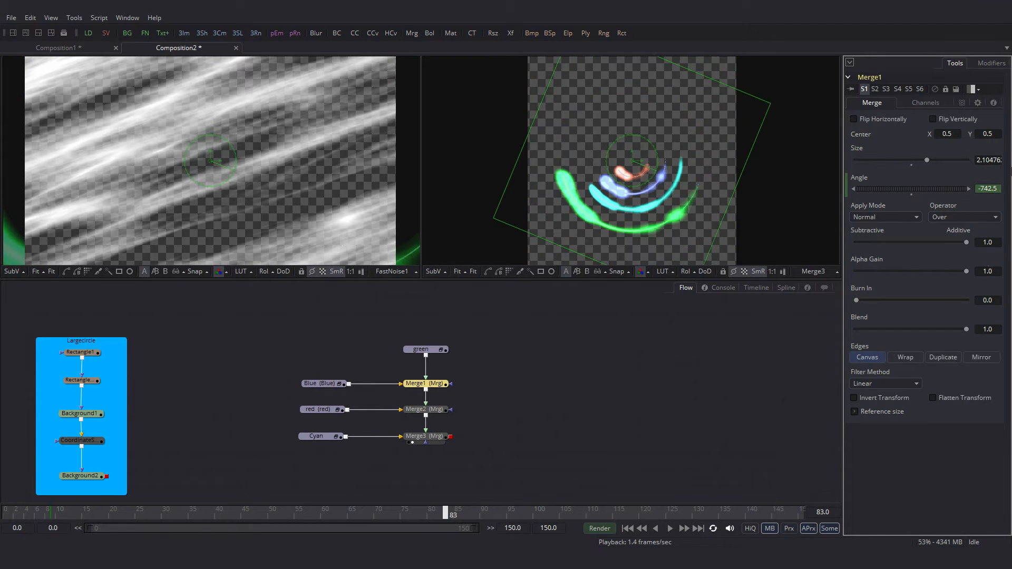
# Show only Merge1's Angle curve in the spline editor and add an Angle keyframe of about -621 at frame 29.
pyautogui.click(787, 289)
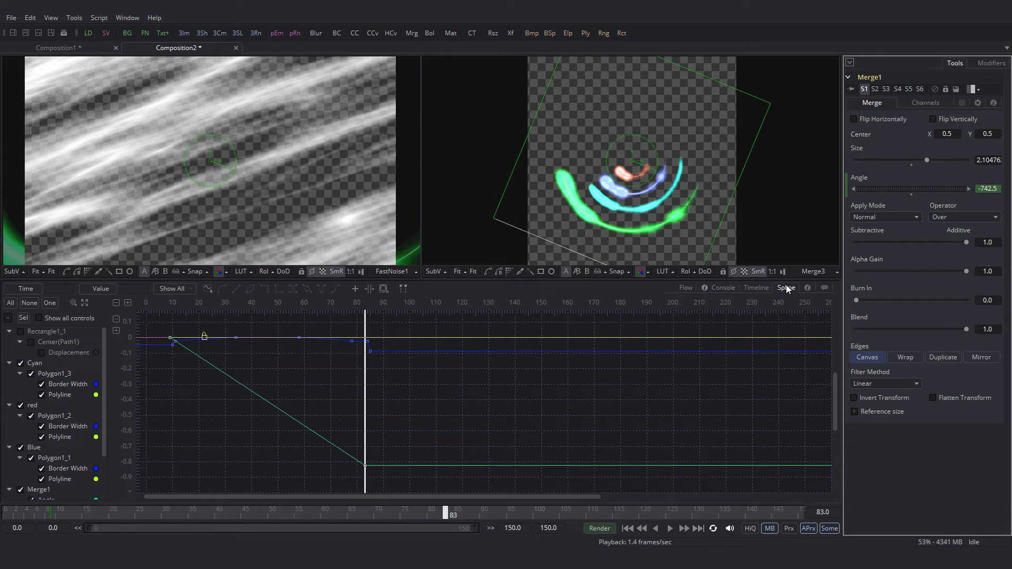
pyautogui.click(24, 318)
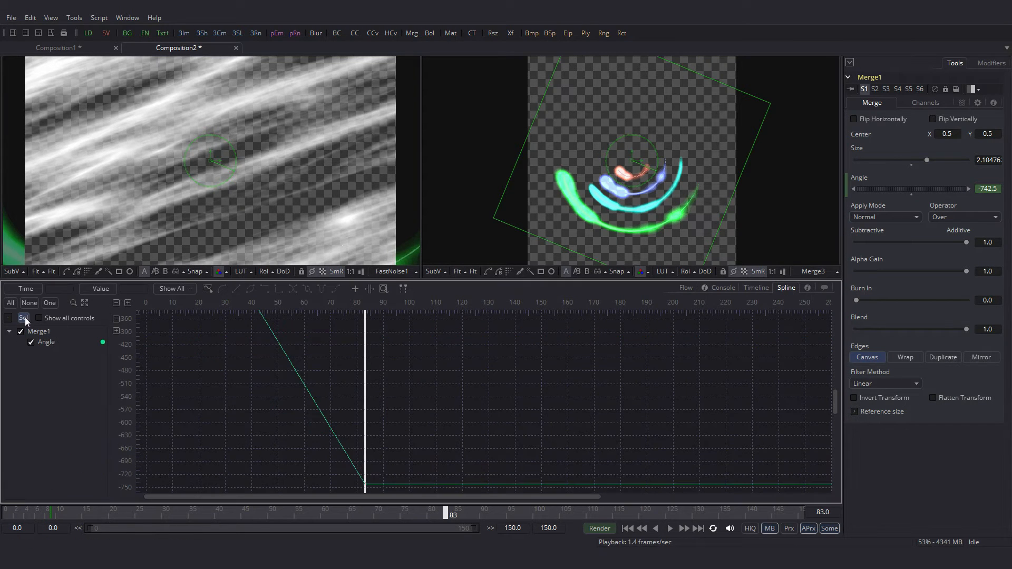
pyautogui.click(85, 302)
pyautogui.moveTo(118, 515); pyautogui.dragTo(158, 517)
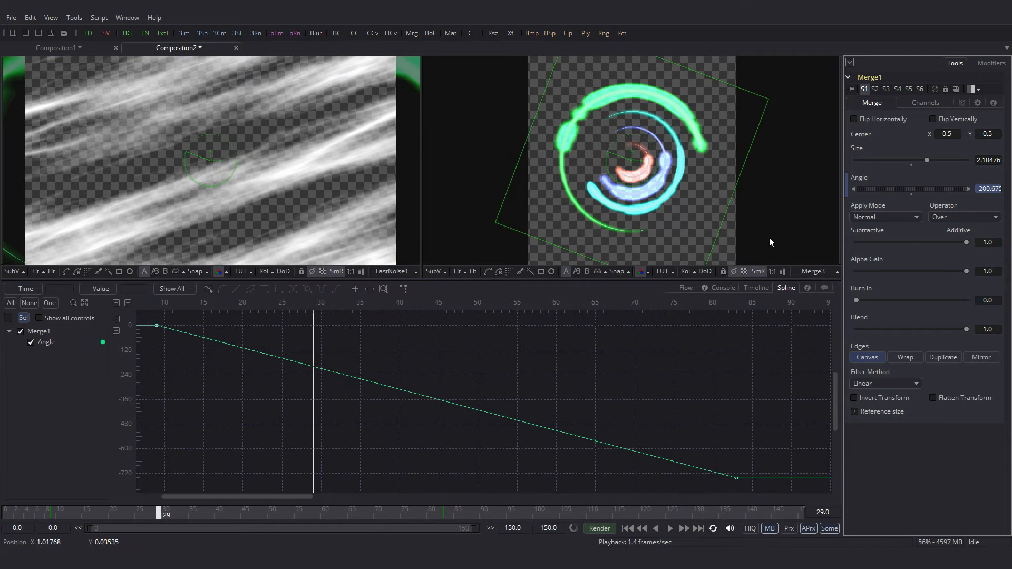
pyautogui.moveTo(946, 188); pyautogui.dragTo(819, 208)
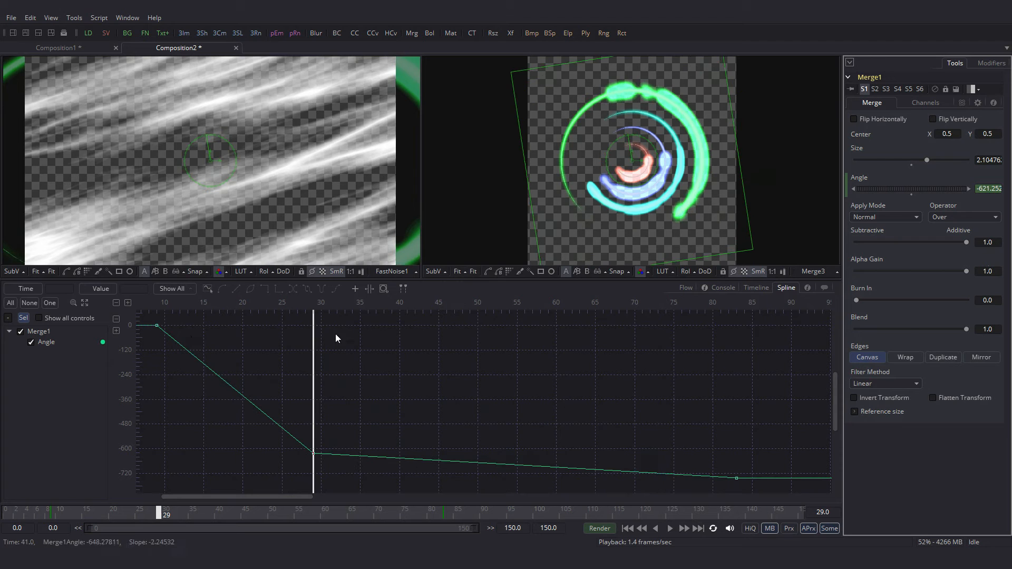
# Smooth Merge1's Angle curve, lengthen the handles at frames 29 and 83 for a gradual slow-down, and scrub through the rotation.
pyautogui.moveTo(219, 411); pyautogui.dragTo(806, 501)
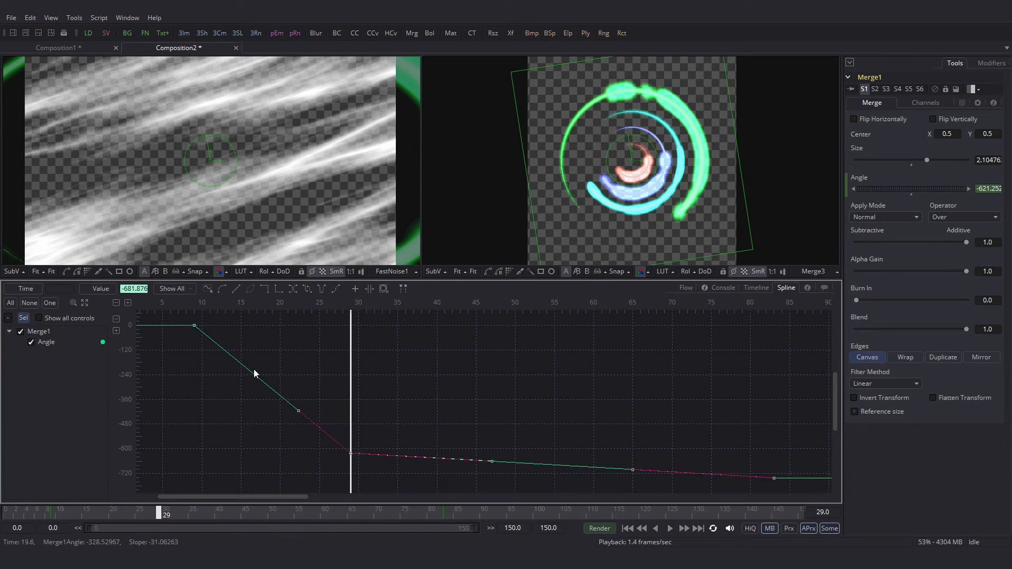
pyautogui.click(222, 288)
pyautogui.moveTo(299, 412); pyautogui.dragTo(292, 431)
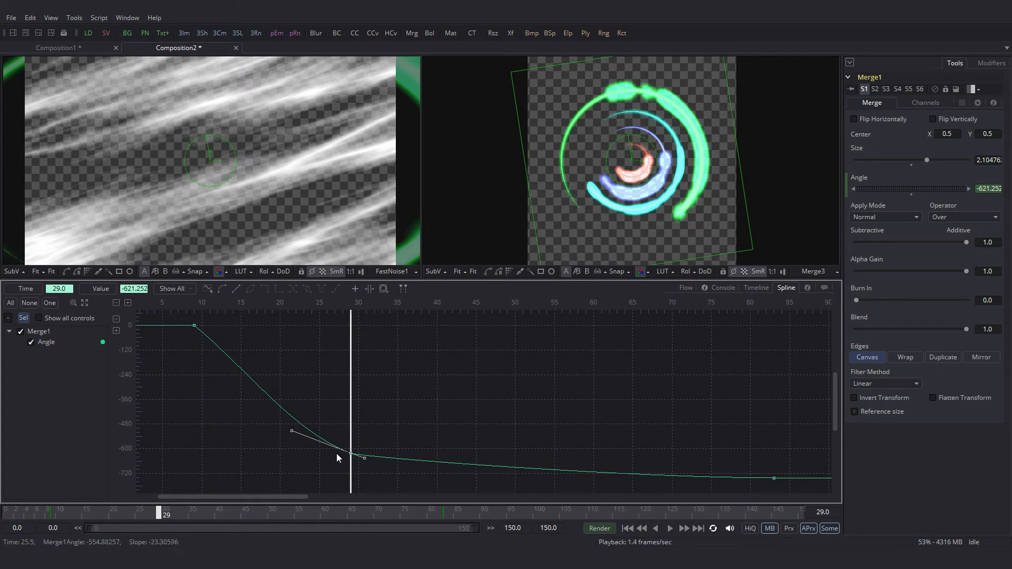
pyautogui.moveTo(364, 458); pyautogui.dragTo(384, 465)
pyautogui.moveTo(719, 448); pyautogui.dragTo(801, 493)
pyautogui.moveTo(633, 478); pyautogui.dragTo(474, 483)
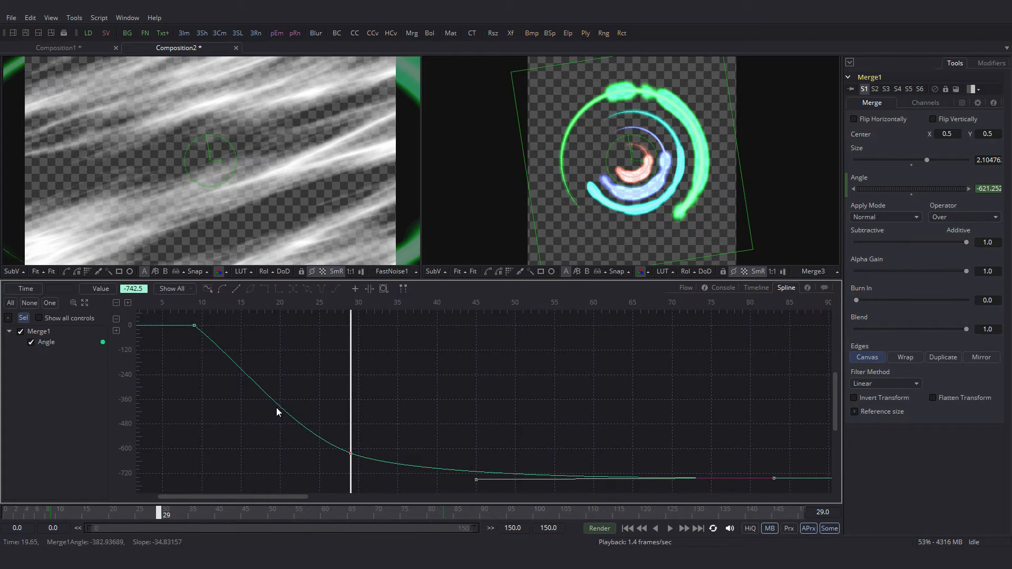
pyautogui.click(55, 511)
pyautogui.moveTo(55, 512); pyautogui.dragTo(440, 513)
# Copy all the Angle keyframes on Merge1's curve.
pyautogui.click(686, 288)
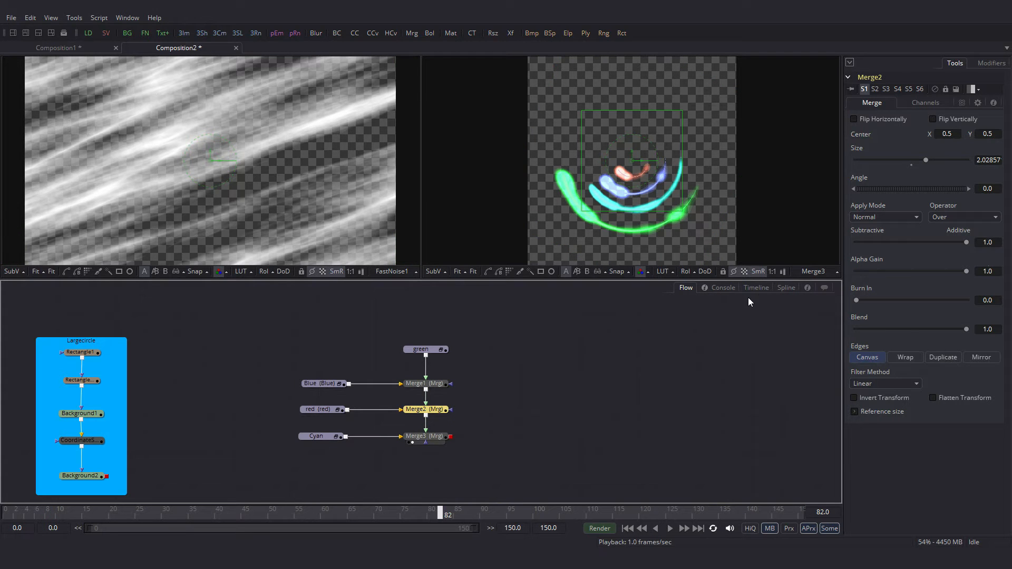
pyautogui.click(784, 288)
pyautogui.click(85, 304)
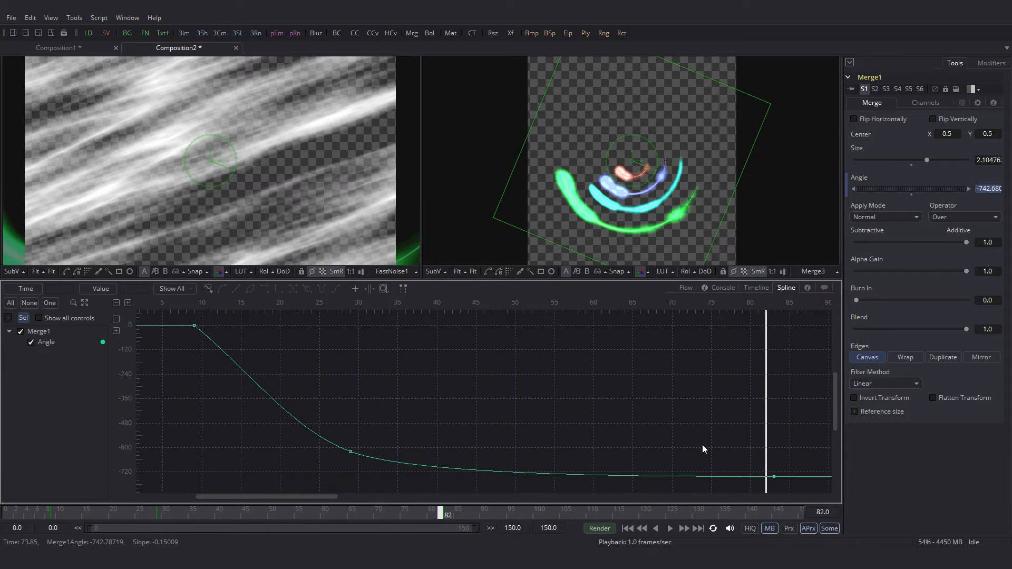
pyautogui.moveTo(791, 490); pyautogui.dragTo(185, 309)
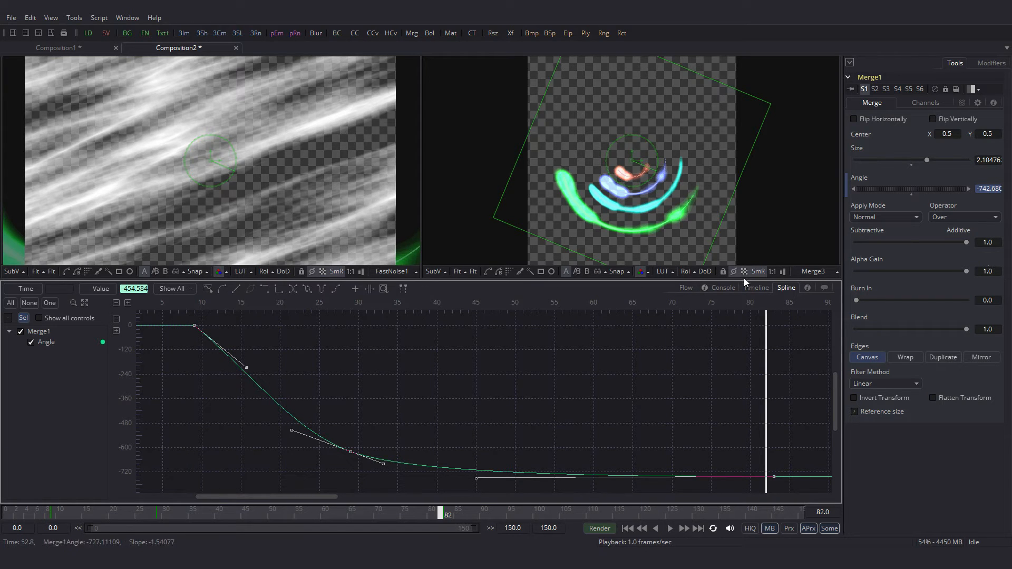
# Start animating the Angle of Merge2 with a keyframe of 0 at frame 6.
pyautogui.click(686, 288)
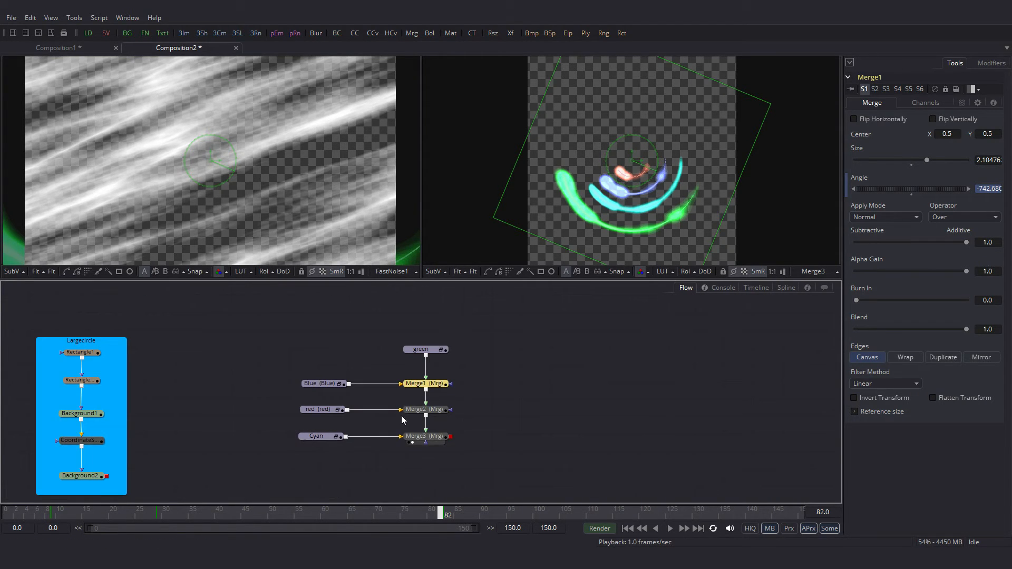
pyautogui.click(422, 410)
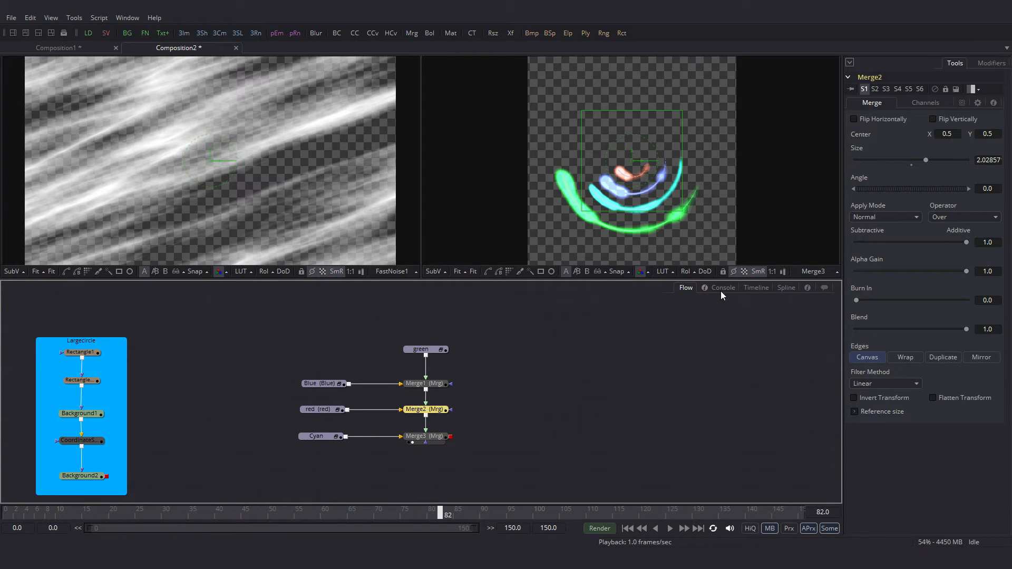
pyautogui.click(786, 288)
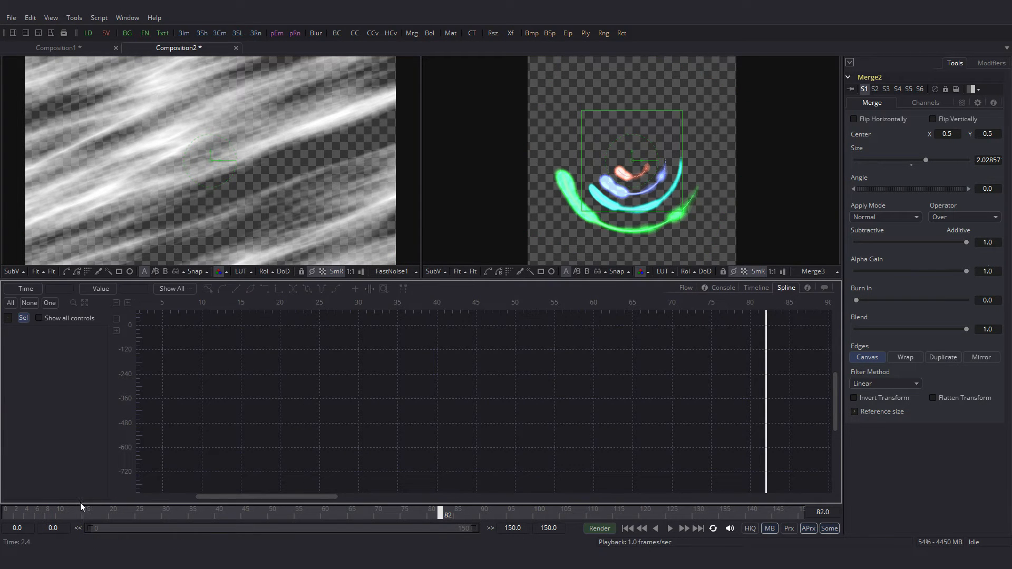
pyautogui.click(36, 513)
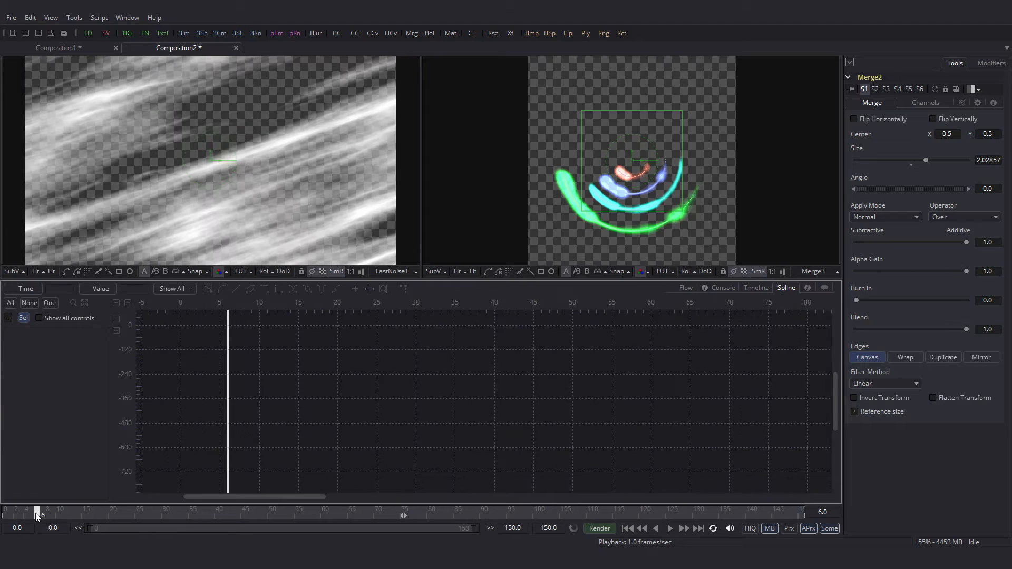
pyautogui.rightClick(914, 188)
pyautogui.click(932, 198)
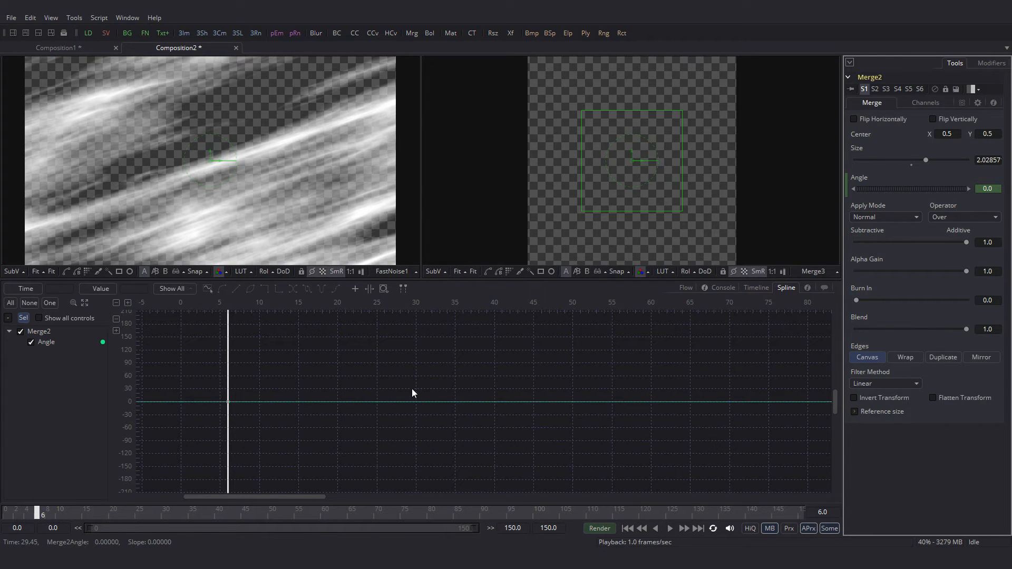
# Paste the copied keyframes into Merge2's Angle curve and bend the frame 9 handle down for a steeper start.
pyautogui.hotkey('ctrl', 'v')
pyautogui.click(86, 304)
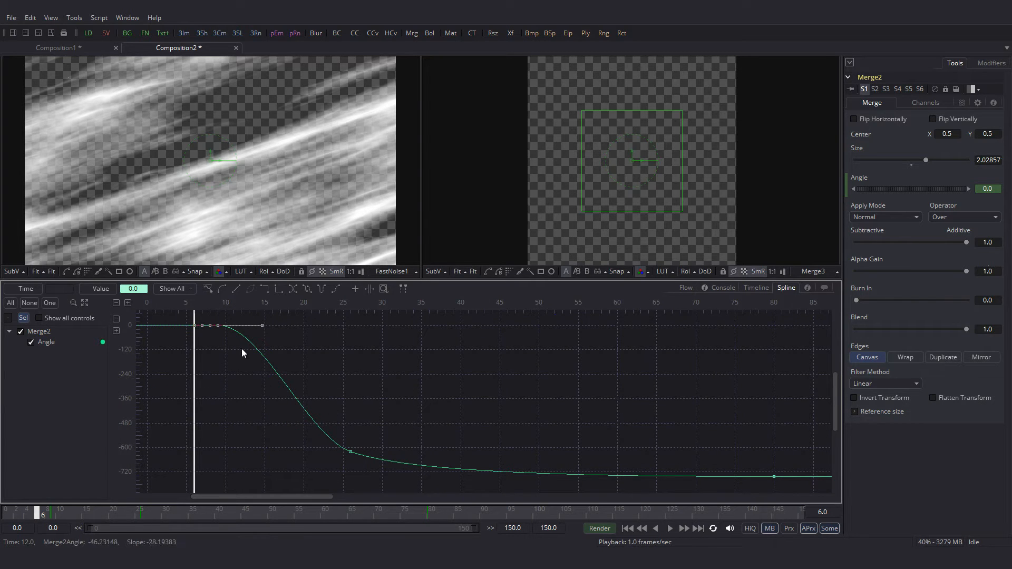
pyautogui.moveTo(262, 326); pyautogui.dragTo(240, 358)
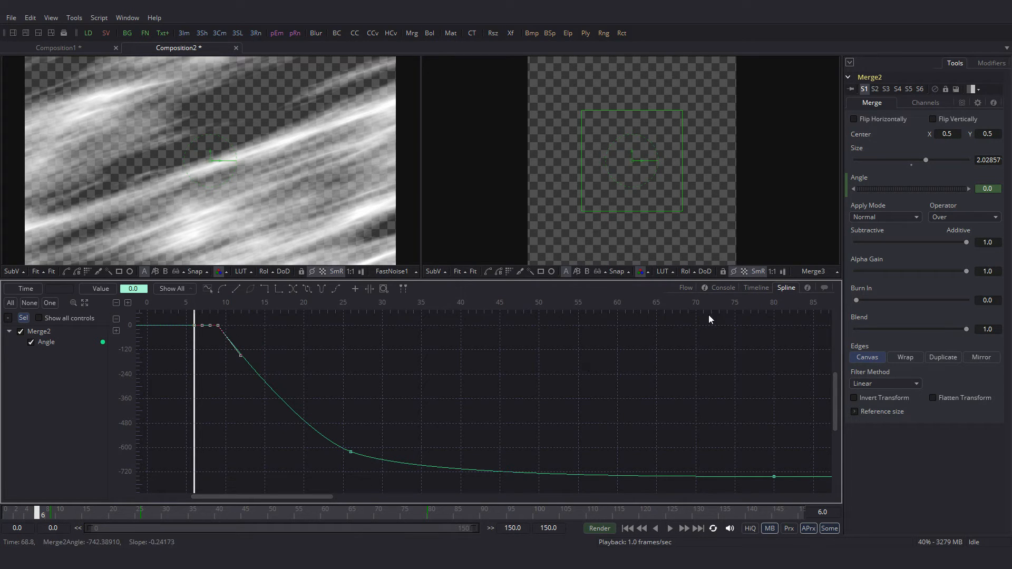
# Start animating the Angle of Merge3 with a keyframe of 0 at frame 4.
pyautogui.click(687, 288)
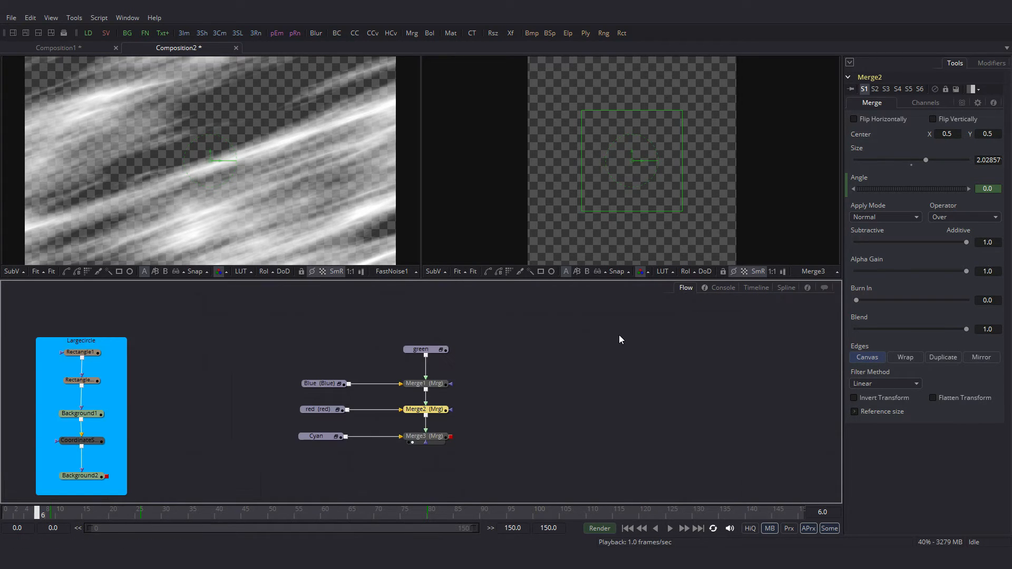
pyautogui.click(441, 436)
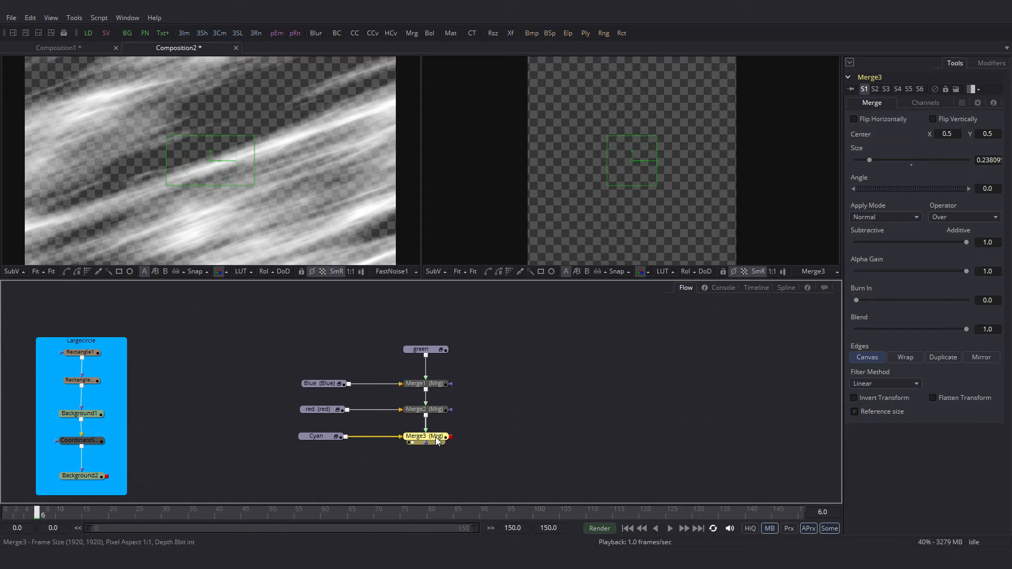
pyautogui.click(789, 288)
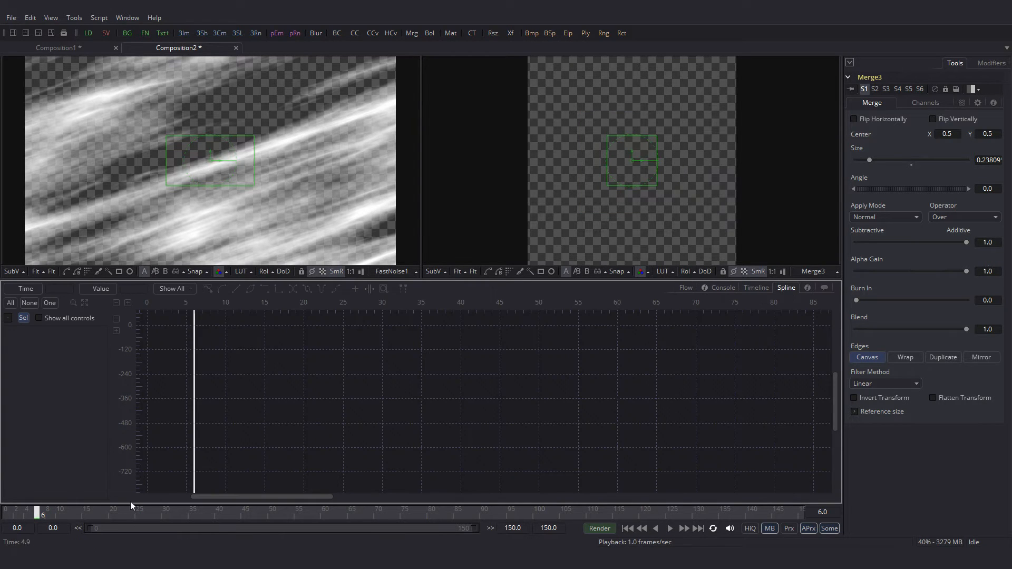
pyautogui.moveTo(37, 514); pyautogui.dragTo(28, 513)
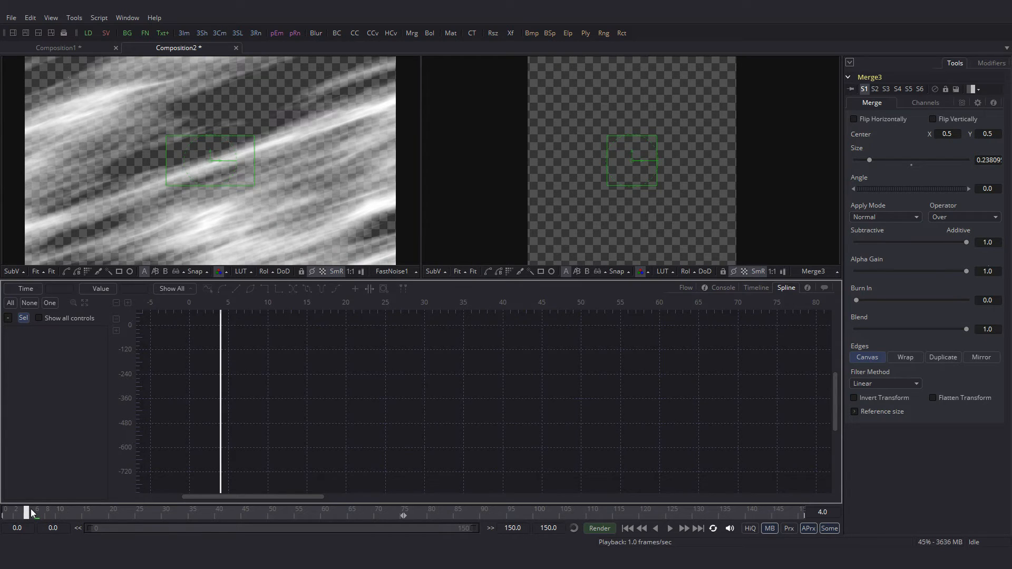
pyautogui.rightClick(934, 191)
pyautogui.click(942, 198)
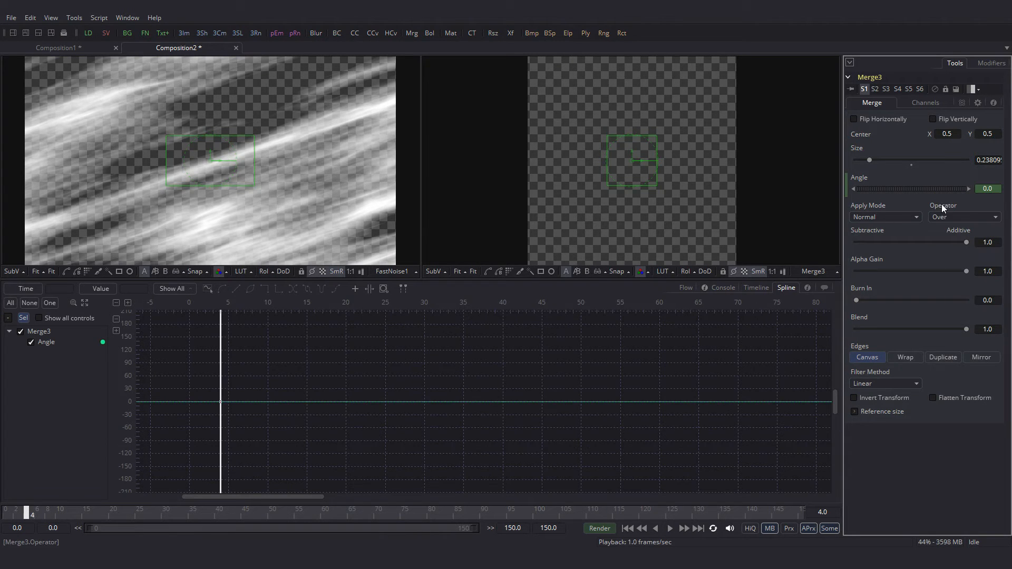
# Paste the copied keyframes into Merge3's Angle curve and make the starting keyframes at frames 4 and 9 linear.
pyautogui.hotkey('ctrl', 'v')
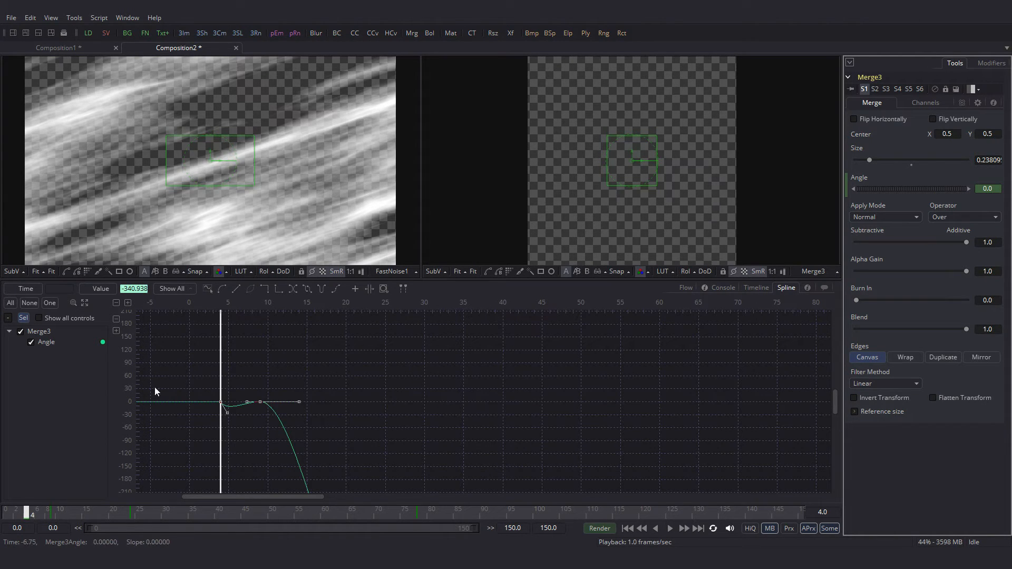
pyautogui.click(260, 402)
pyautogui.click(84, 303)
pyautogui.moveTo(226, 317); pyautogui.dragTo(244, 337)
pyautogui.click(236, 290)
pyautogui.click(194, 325)
pyautogui.click(236, 289)
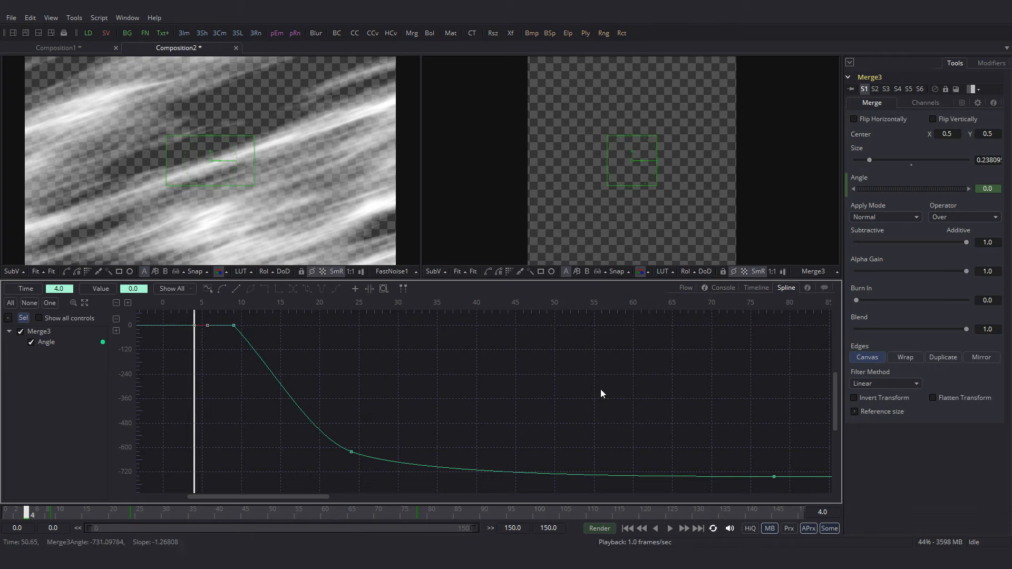
# Combine the output of Merge3 with Background2 of the Largecircle group in a new Merge node.
pyautogui.click(687, 287)
pyautogui.moveTo(555, 467); pyautogui.dragTo(594, 429)
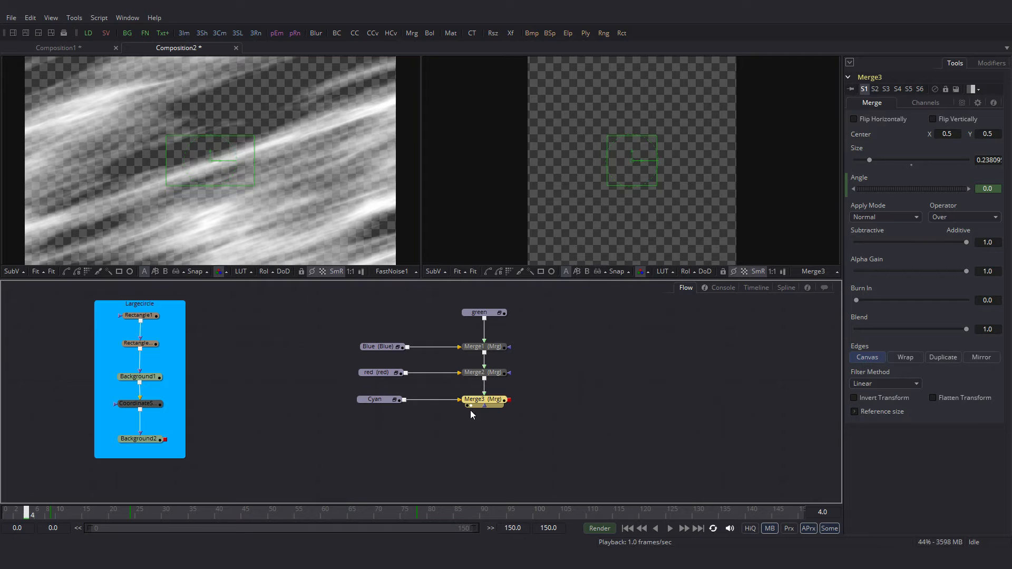
pyautogui.moveTo(511, 402); pyautogui.dragTo(165, 439)
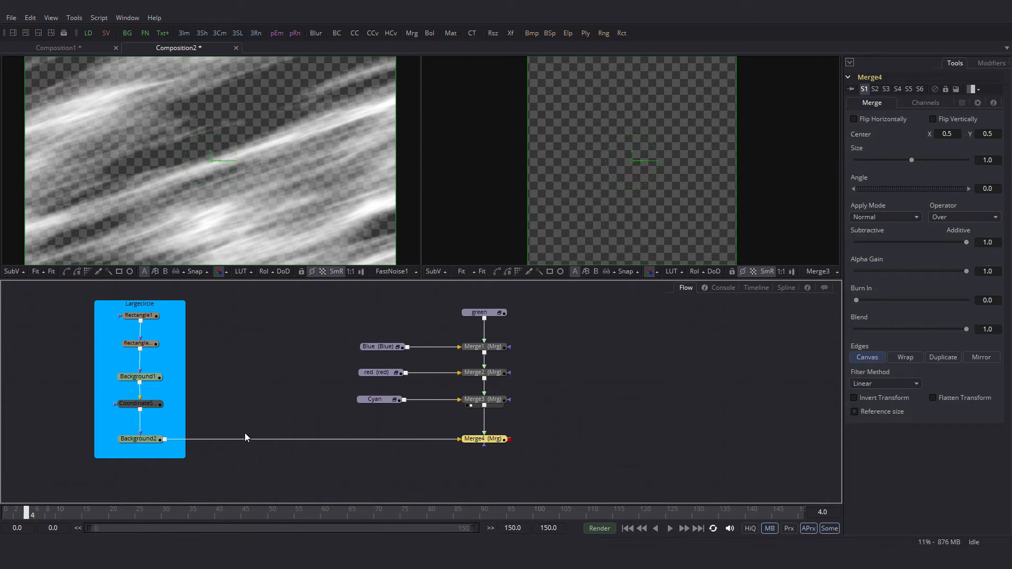
# Insert a Brightness/Contrast node into the connection between Background2 and Merge4.
pyautogui.click(263, 464)
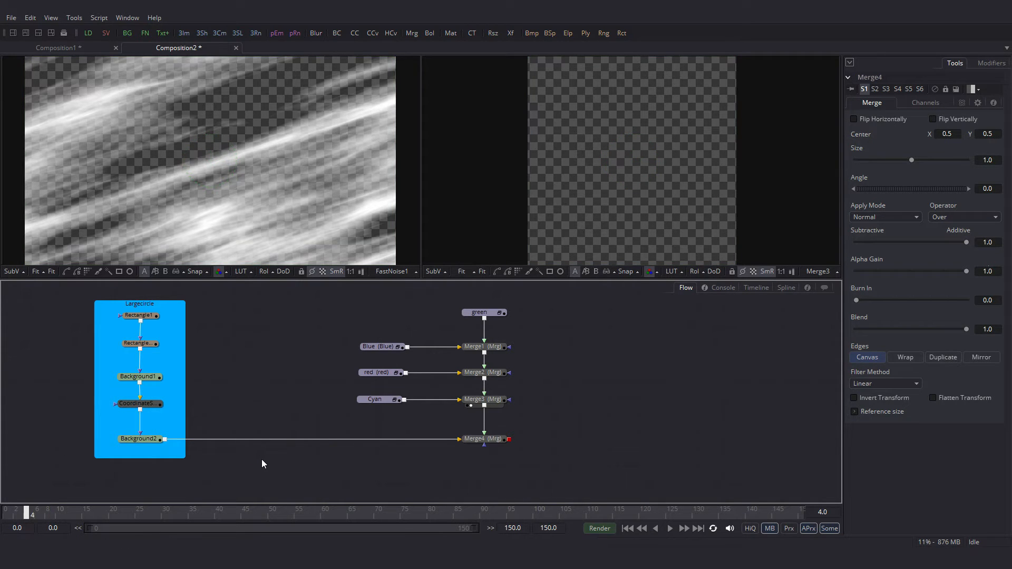
pyautogui.hotkey('ctrl', 'space')
pyautogui.write('bri')
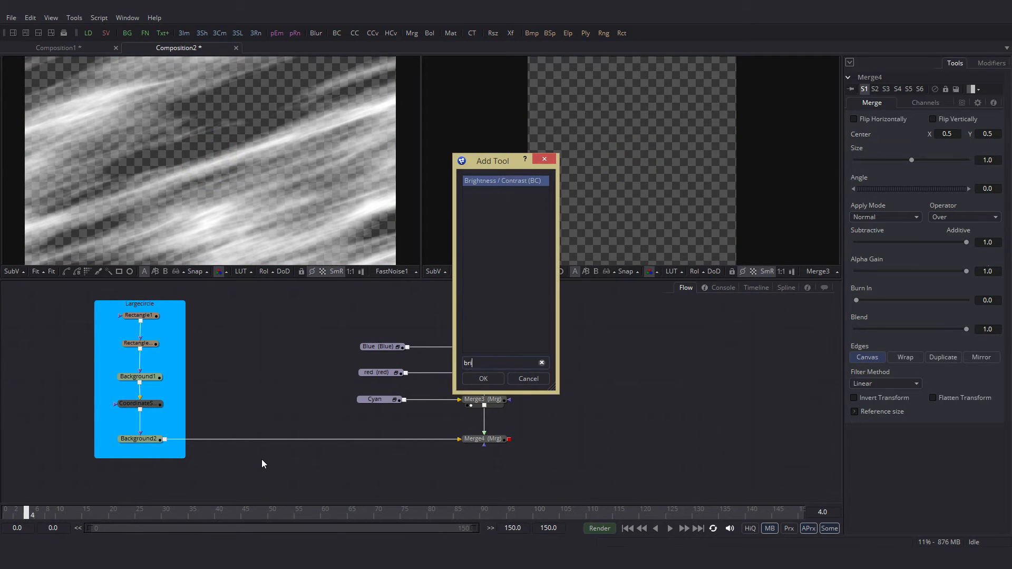
pyautogui.write('gh')
pyautogui.click(484, 379)
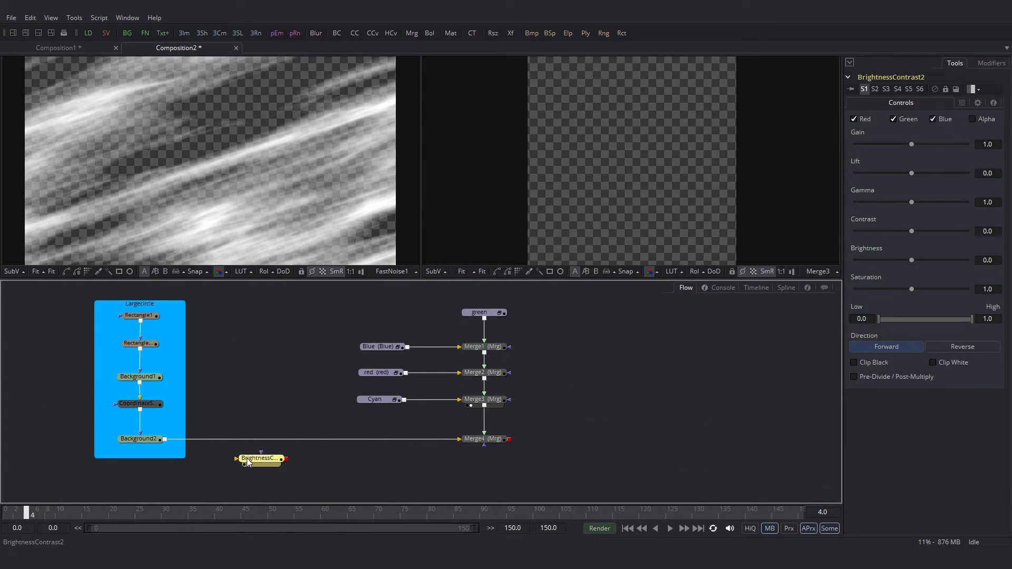
pyautogui.moveTo(264, 449); pyautogui.dragTo(263, 440)
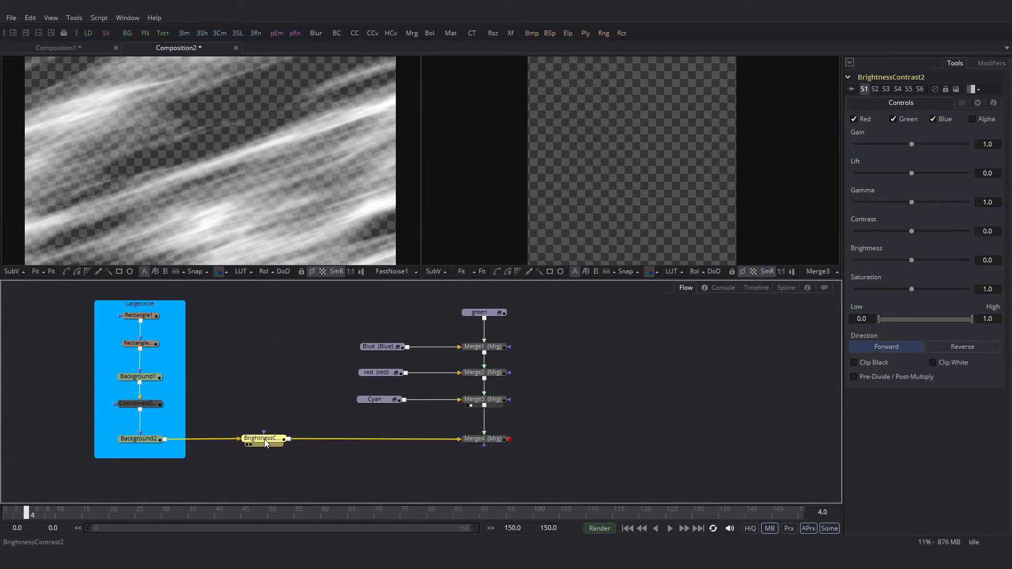
# Show Merge4's output in the second viewer and reduce its size to about 0.77.
pyautogui.press('2')
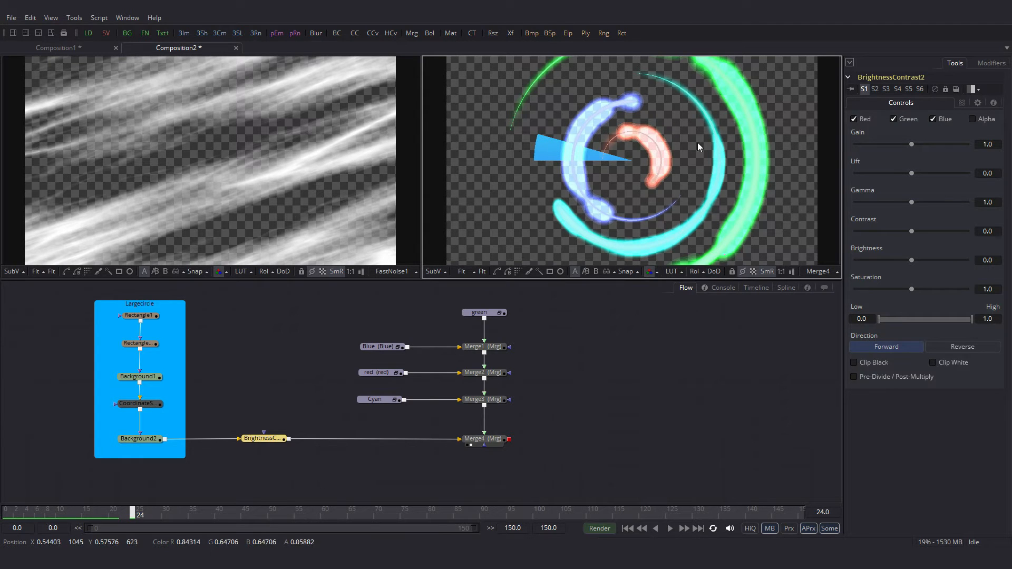
pyautogui.click(491, 445)
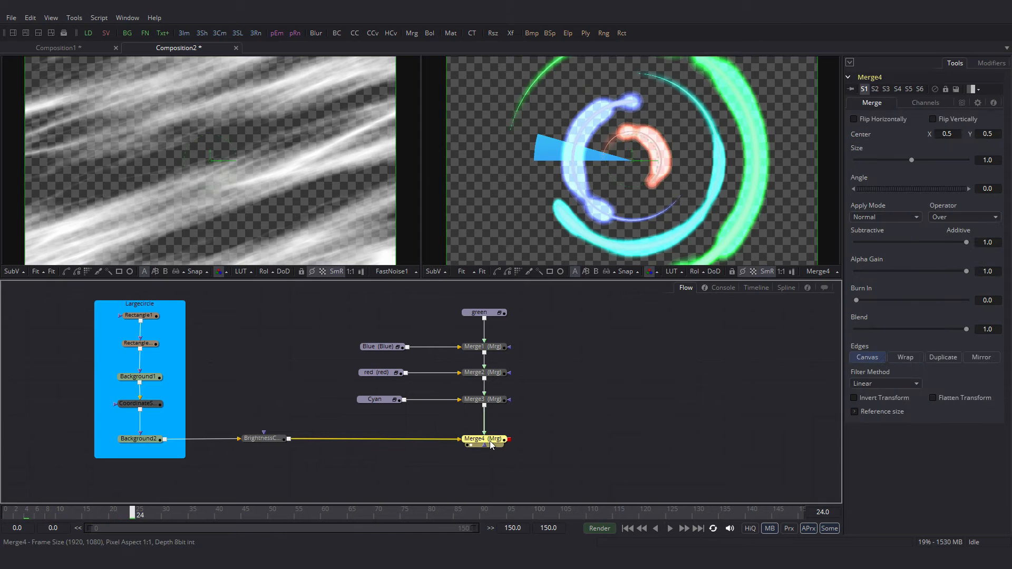
pyautogui.moveTo(910, 161); pyautogui.dragTo(897, 160)
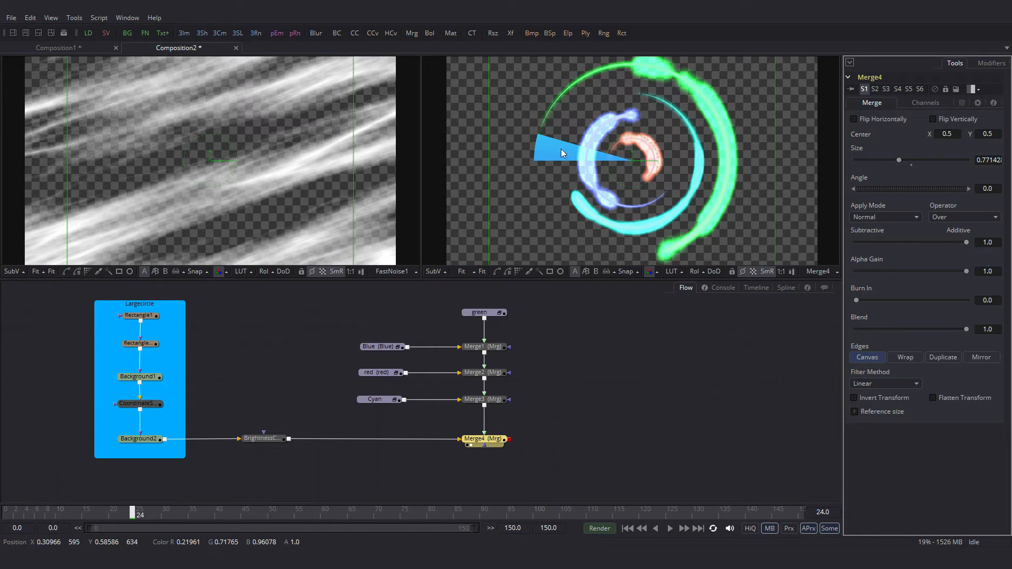
# Move BrightnessContrast2 and Merge4 lower, and merge Background2 over Merge4 in a new Merge node shown in the second viewer.
pyautogui.moveTo(549, 470); pyautogui.dragTo(269, 480)
pyautogui.click(270, 477)
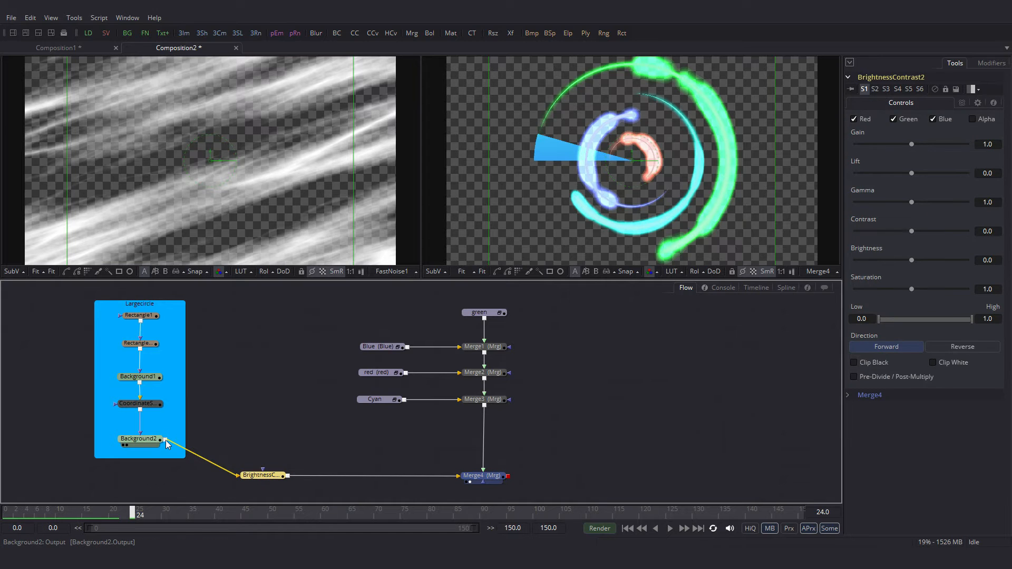
pyautogui.moveTo(166, 445); pyautogui.dragTo(531, 443)
pyautogui.press('2')
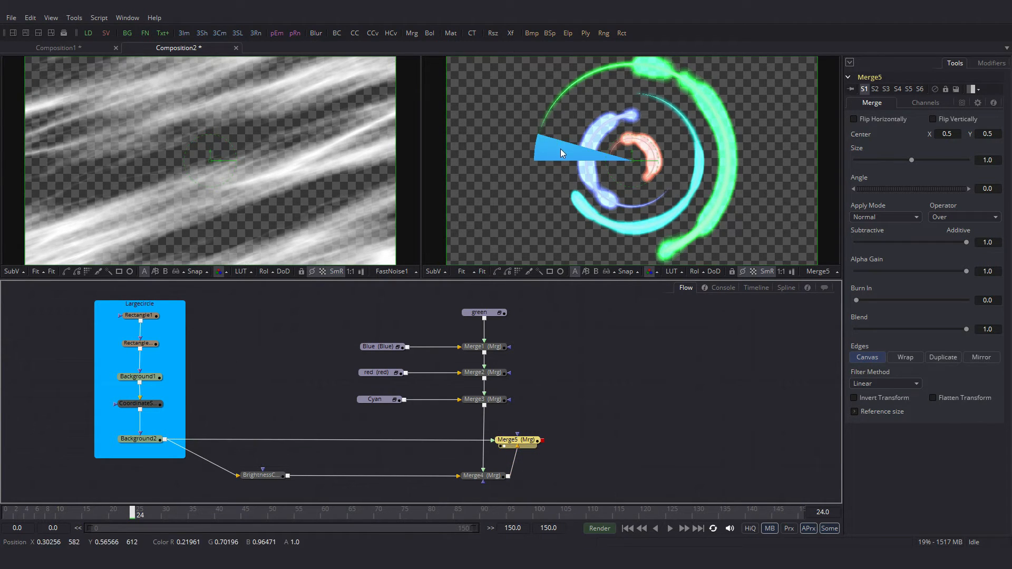
# Reduce the size of Merge5 to about 0.95 and raise the gamma of BrightnessContrast2.
pyautogui.moveTo(912, 160); pyautogui.dragTo(909, 159)
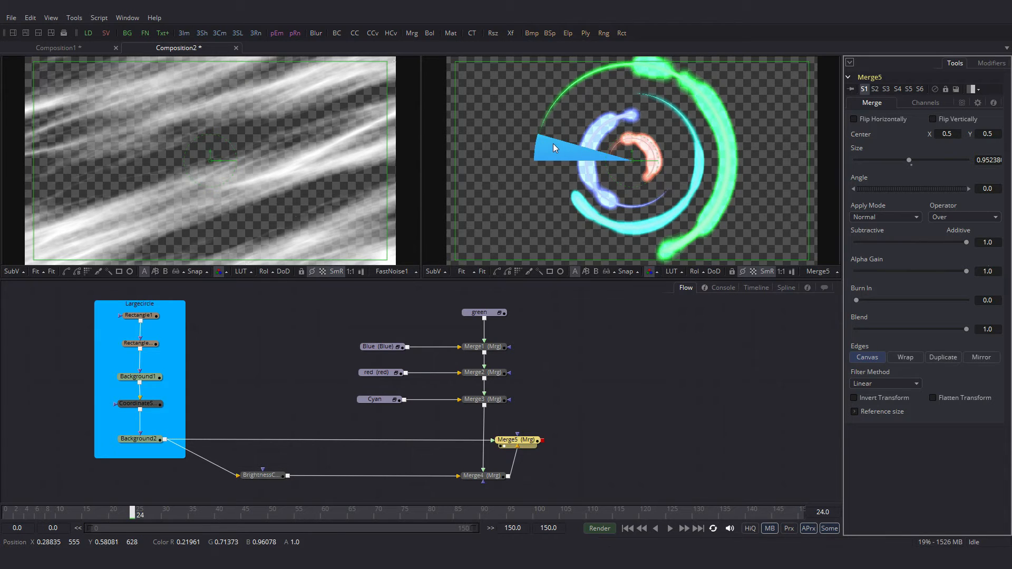
pyautogui.click(262, 477)
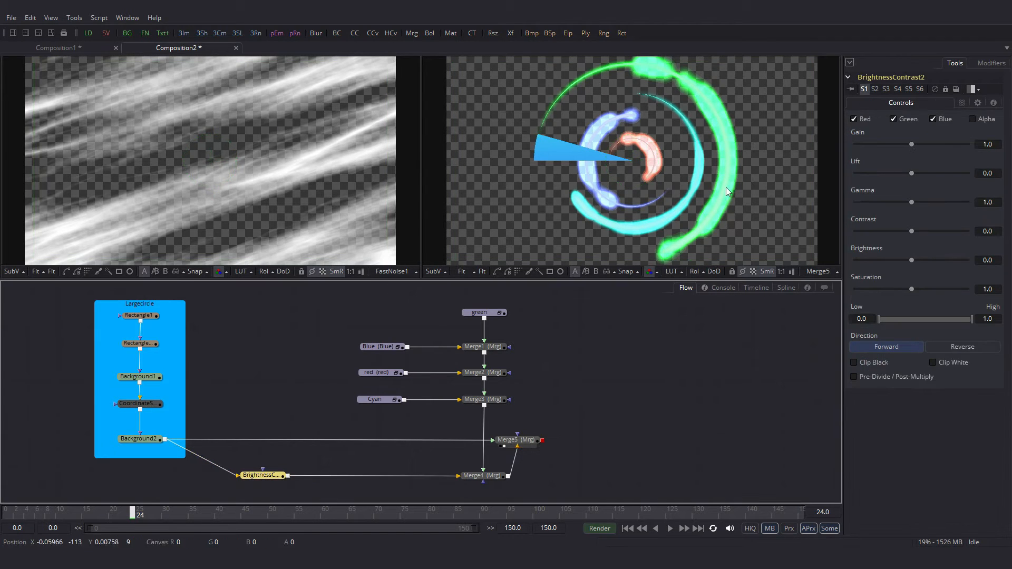
pyautogui.moveTo(911, 202); pyautogui.dragTo(929, 205)
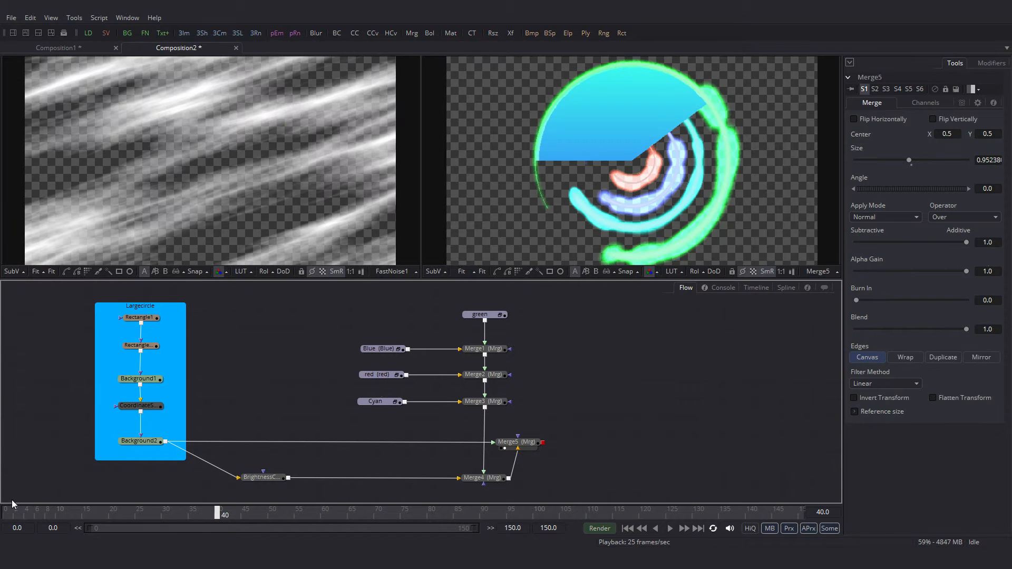
# Play the animation from the start and scrub back to frame 55 to examine how the large circle covers the rings.
pyautogui.click(7, 514)
pyautogui.click(670, 528)
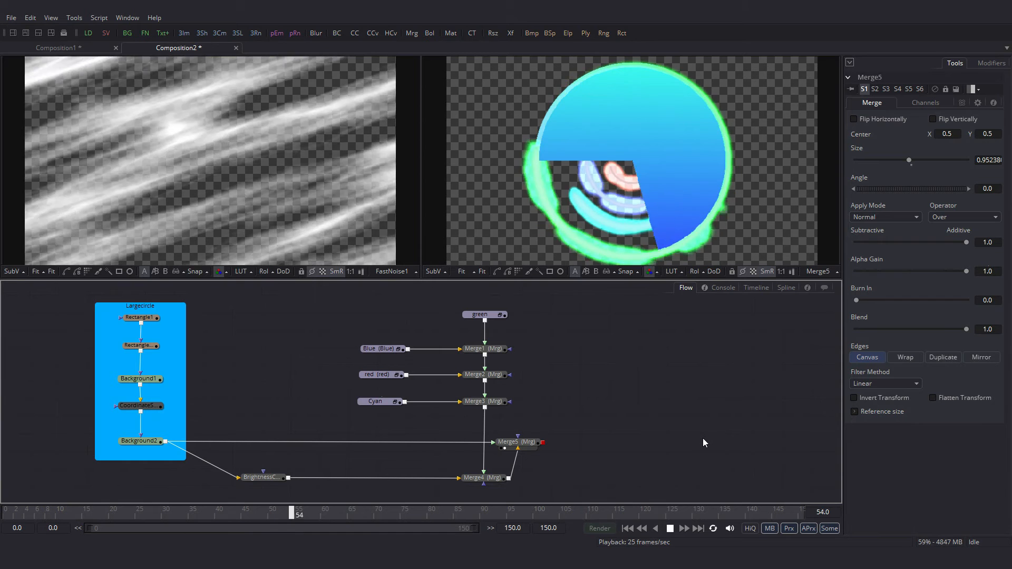
pyautogui.press('space')
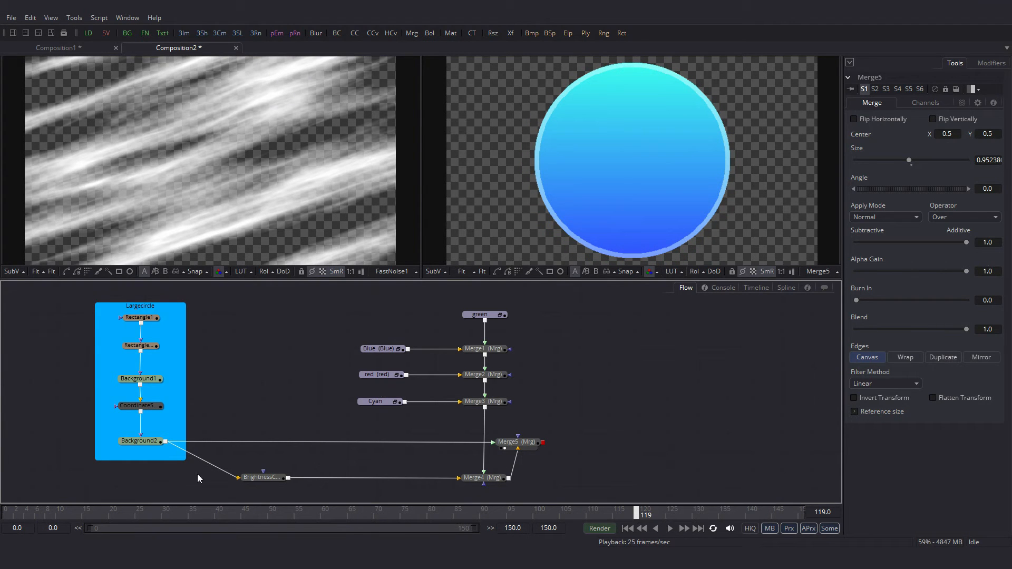
pyautogui.moveTo(62, 513); pyautogui.dragTo(454, 516)
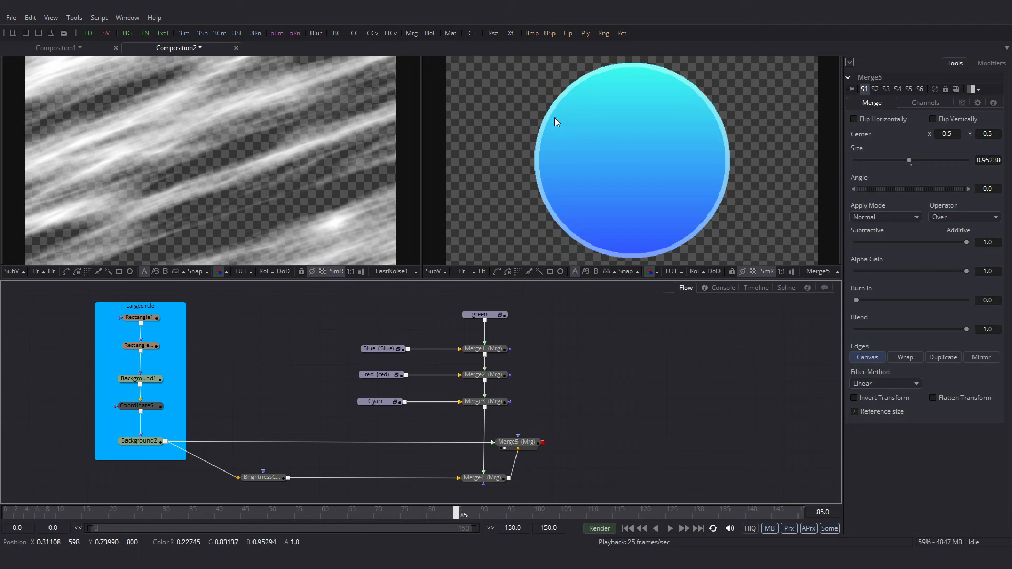
pyautogui.moveTo(428, 512); pyautogui.dragTo(299, 504)
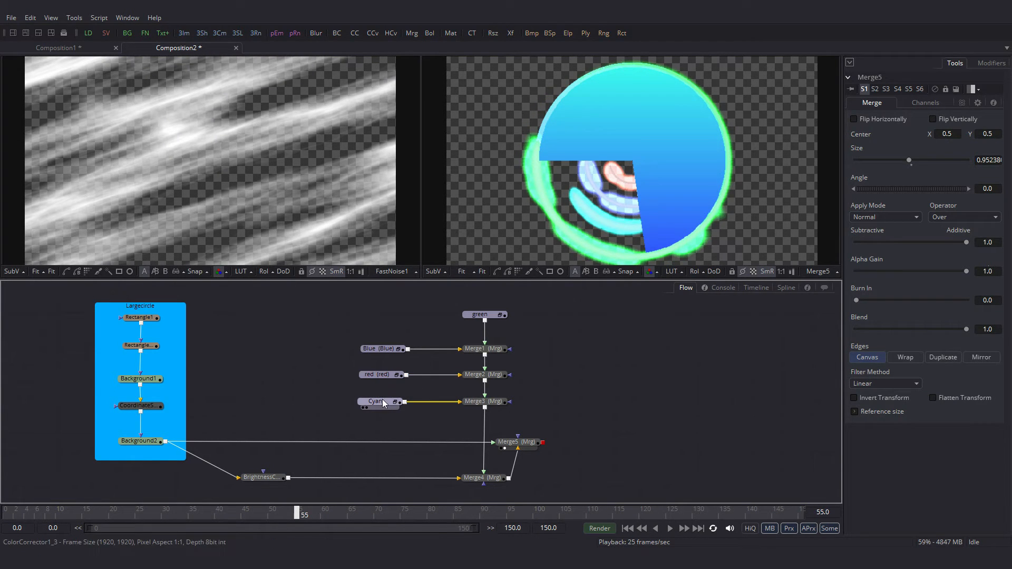
# Insert a Transform node between Cyan and Merge3, and copy the keyframes of Merge3's Angle curve.
pyautogui.moveTo(381, 401); pyautogui.dragTo(331, 400)
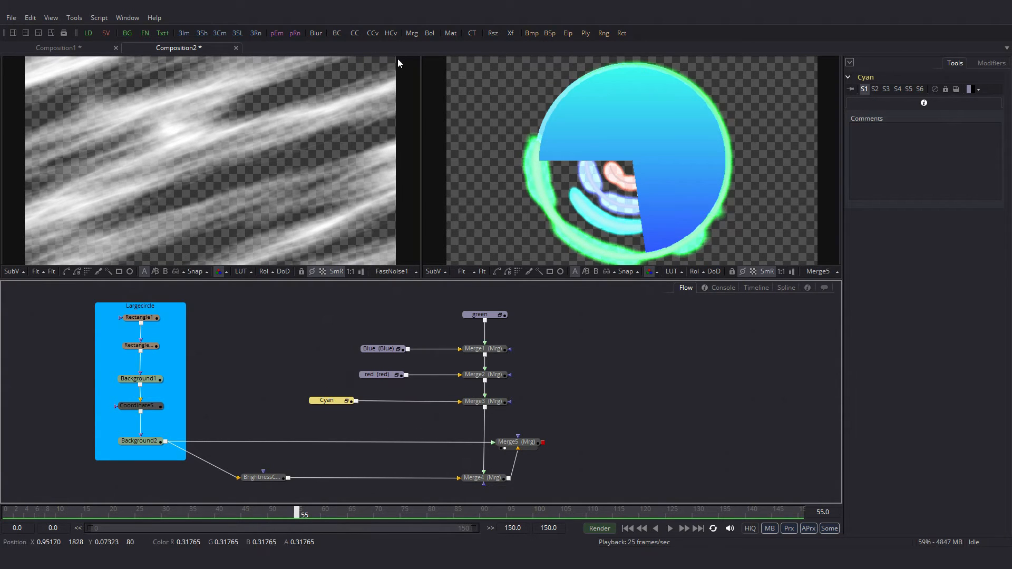
pyautogui.click(511, 34)
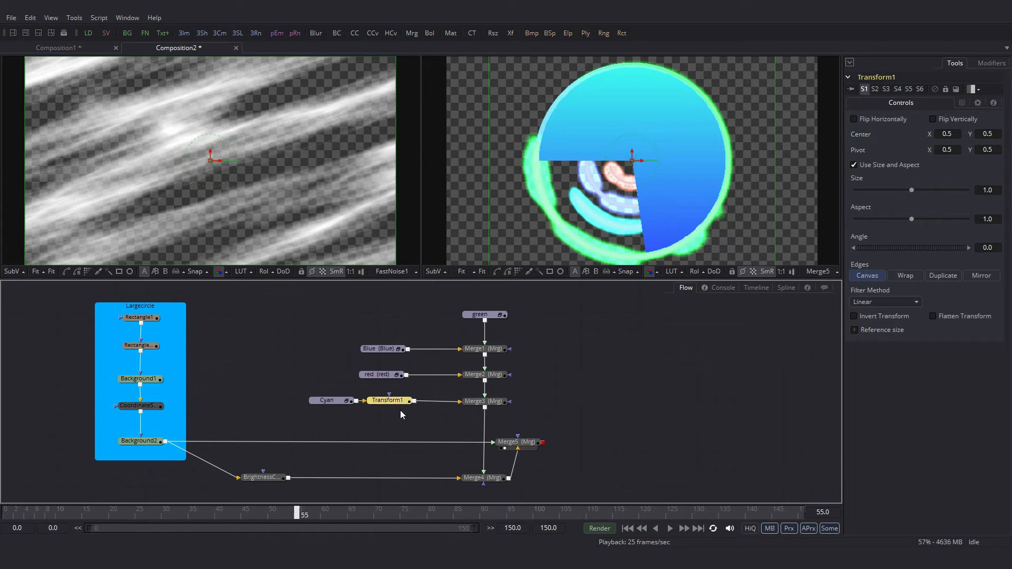
pyautogui.click(477, 401)
pyautogui.click(785, 288)
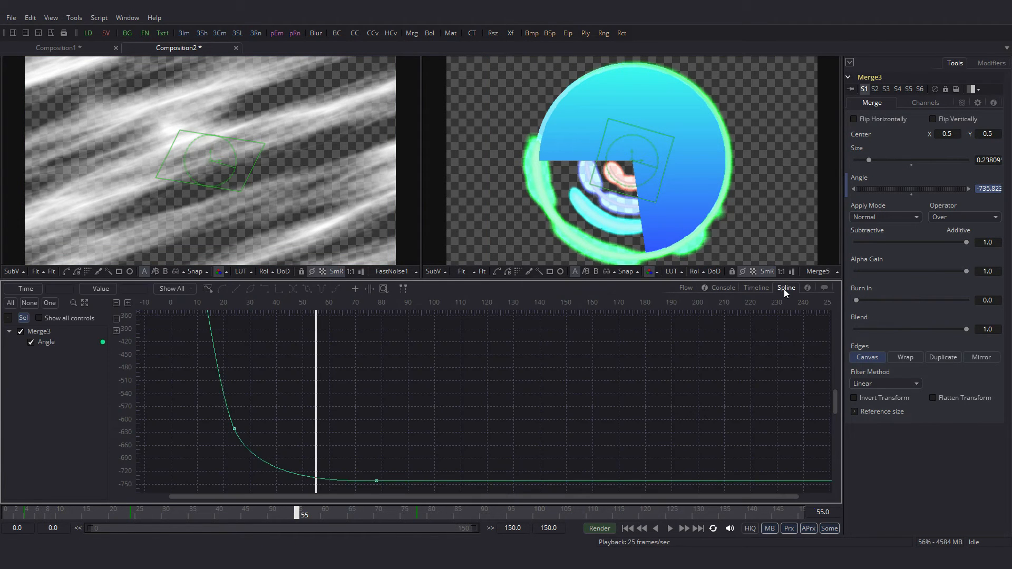
pyautogui.click(85, 303)
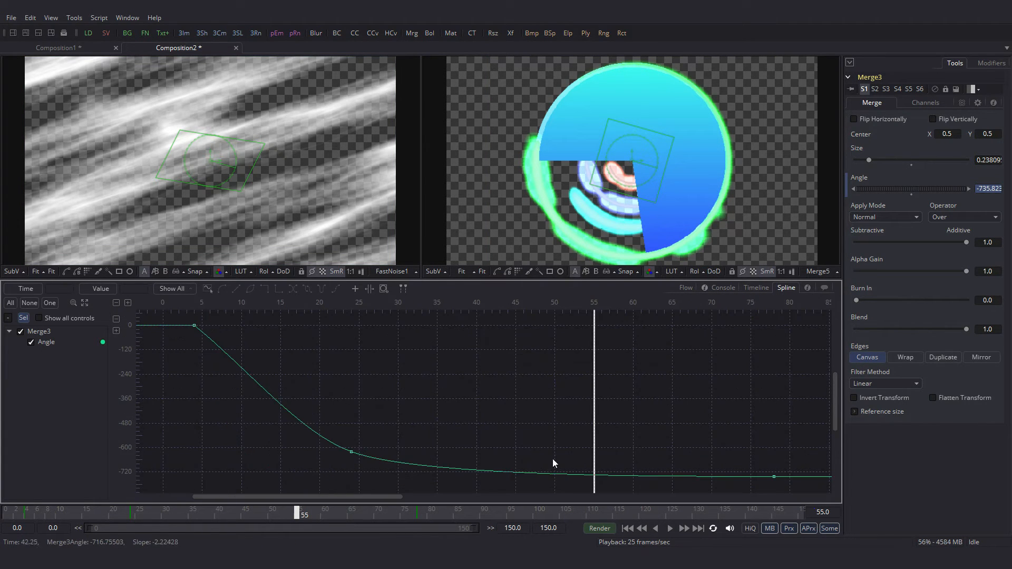
pyautogui.moveTo(783, 486); pyautogui.dragTo(184, 314)
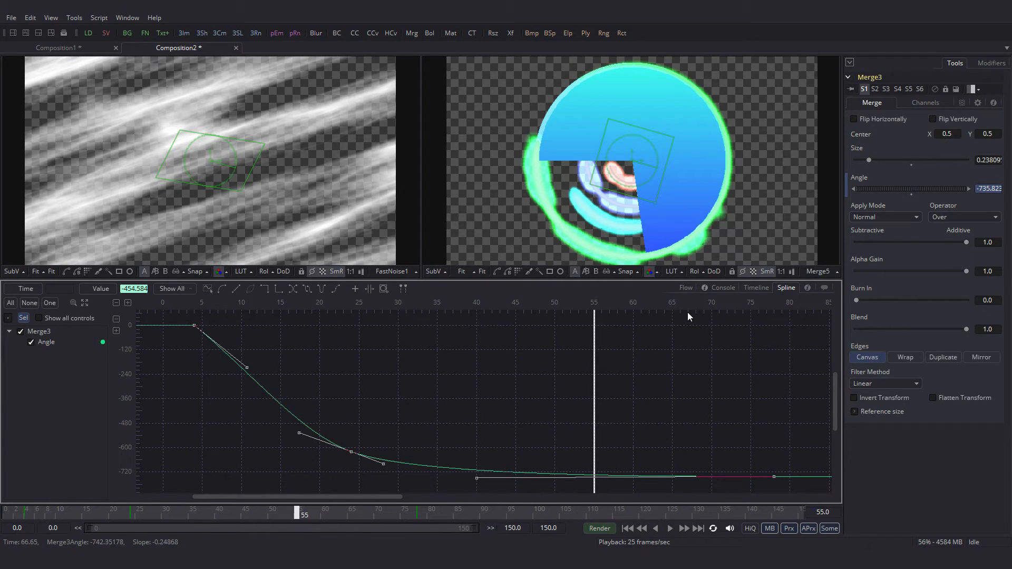
pyautogui.click(688, 287)
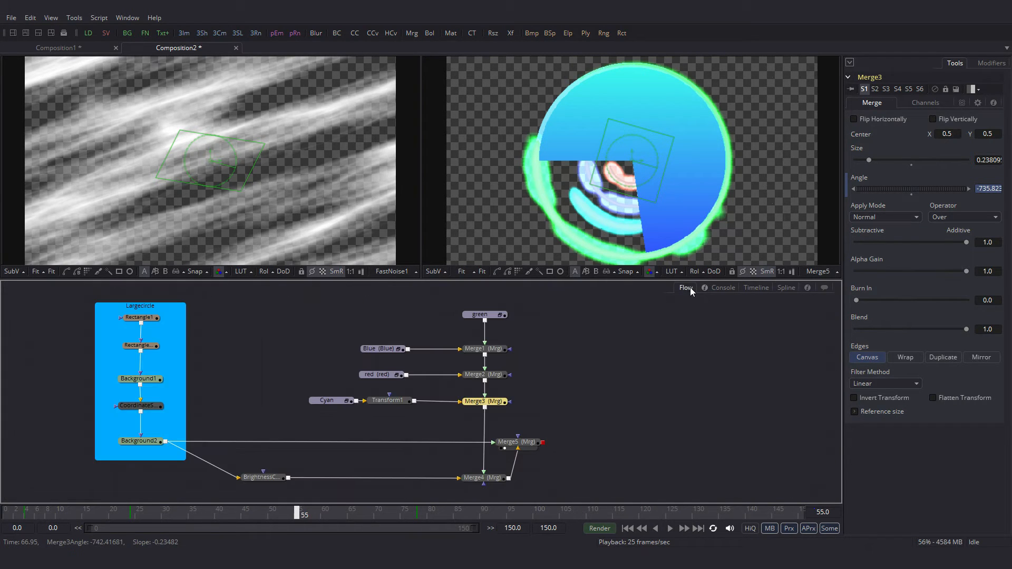
# Keyframe Transform1's Angle at 0 on frame 4 and paste the copied keyframes into its curve.
pyautogui.click(401, 400)
pyautogui.click(786, 287)
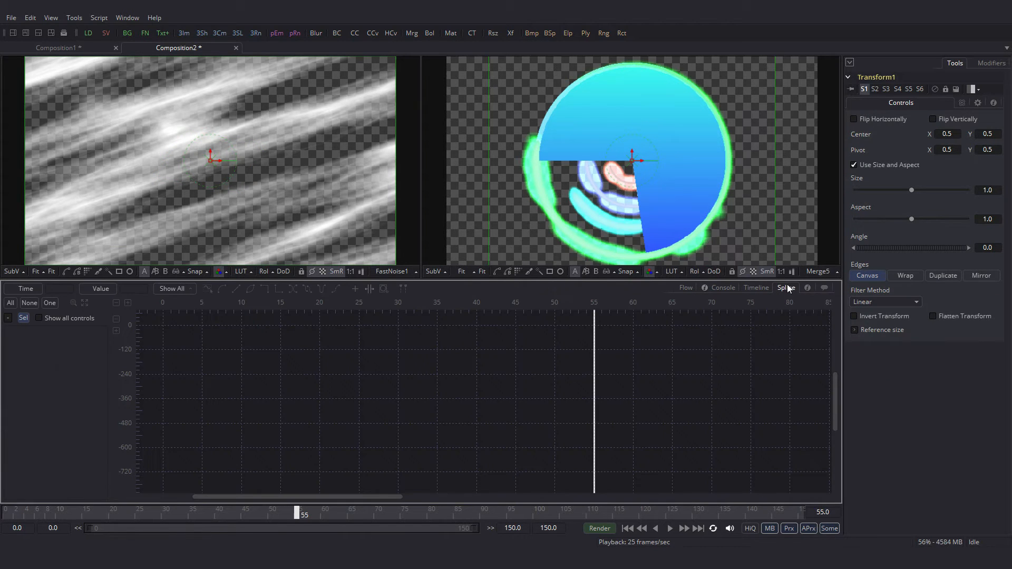
pyautogui.click(26, 515)
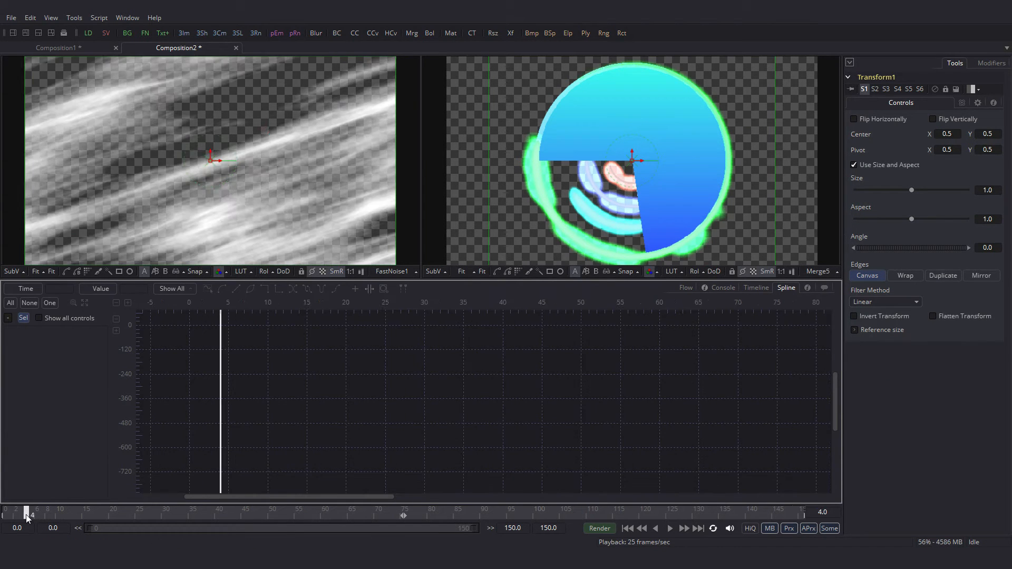
pyautogui.rightClick(927, 249)
pyautogui.click(950, 256)
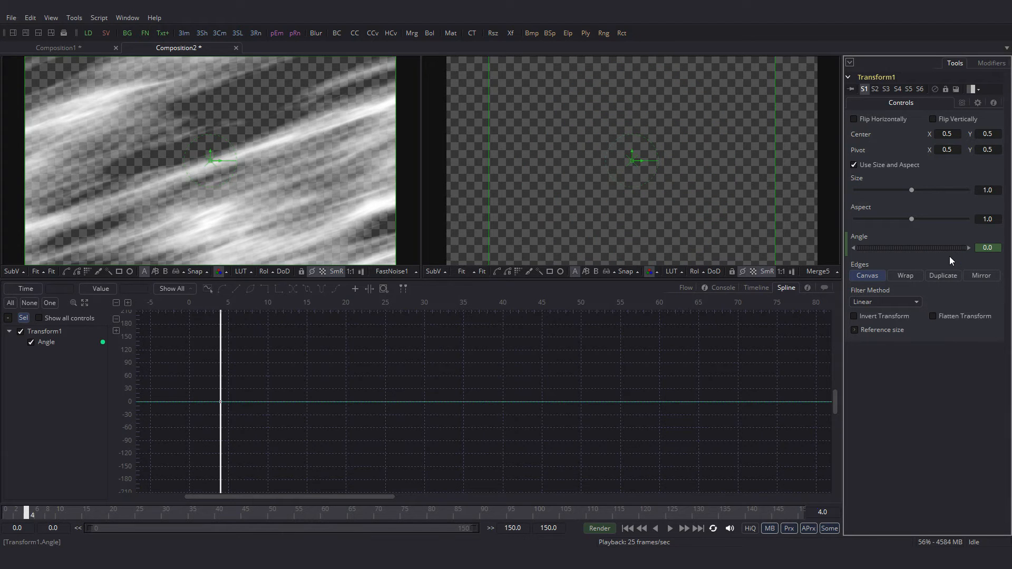
pyautogui.hotkey('ctrl', 'v')
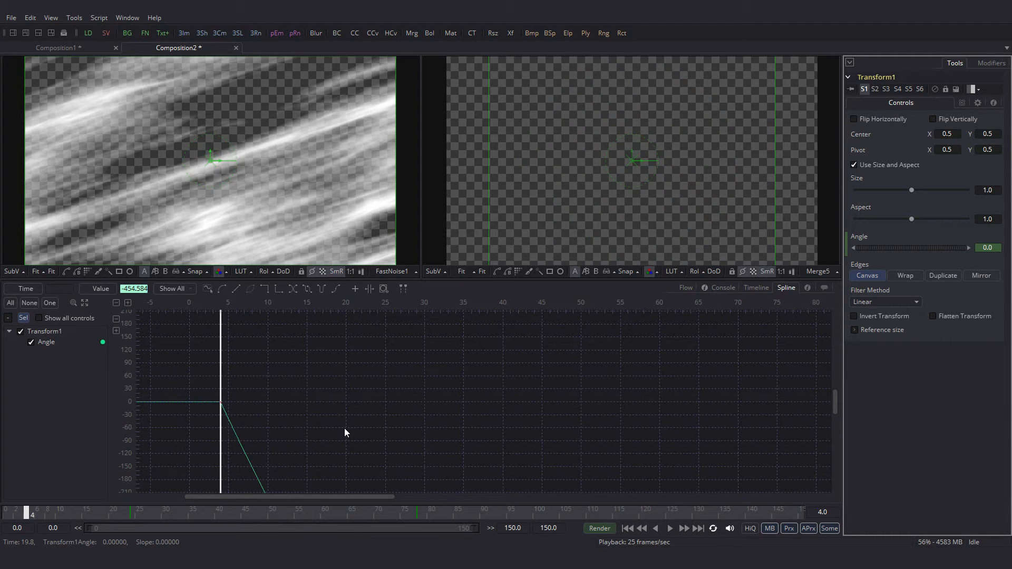
pyautogui.click(84, 303)
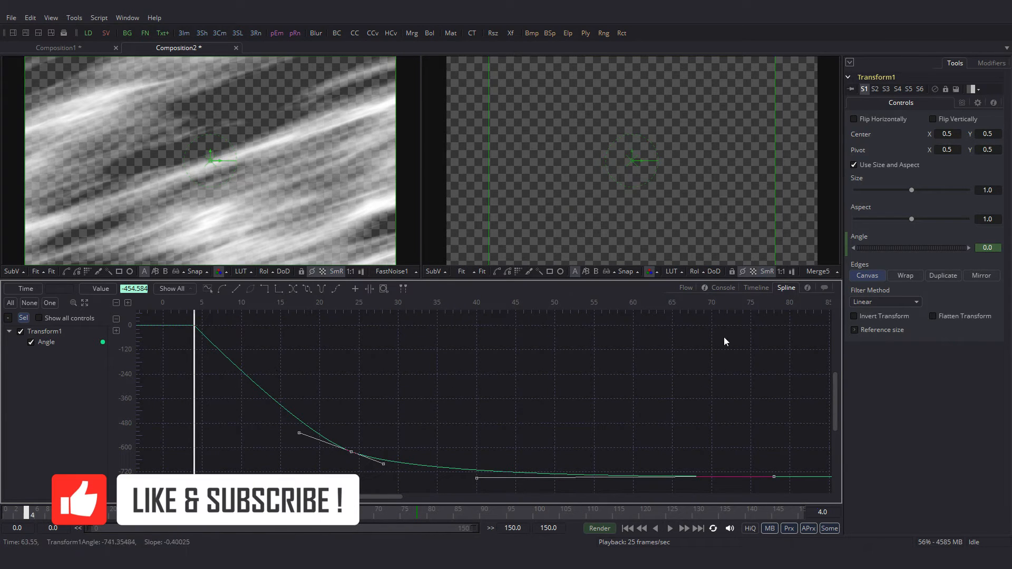
# Play the animation from frame 4 to check the extra rotation of the cyan ring.
pyautogui.click(686, 287)
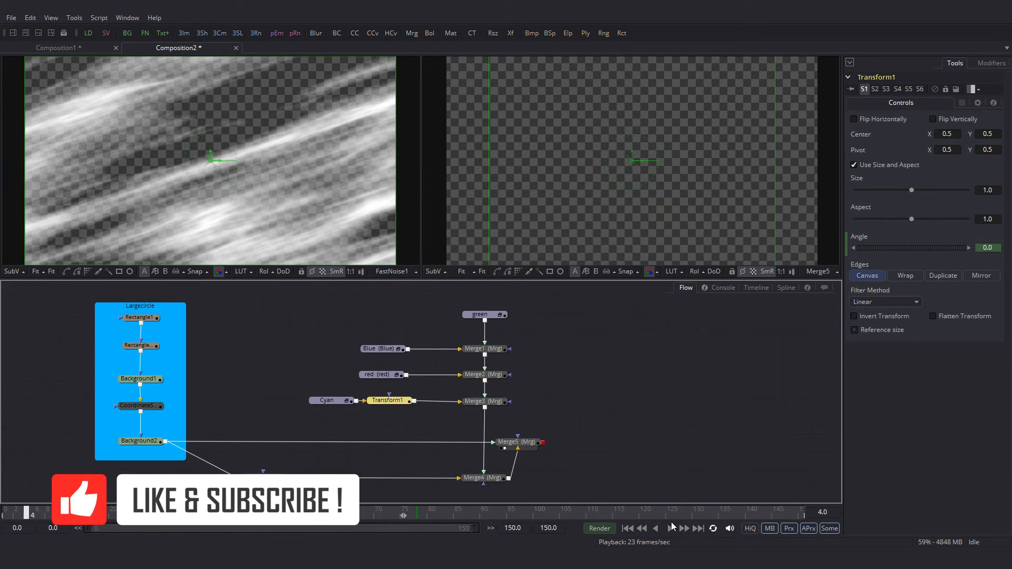
pyautogui.click(672, 526)
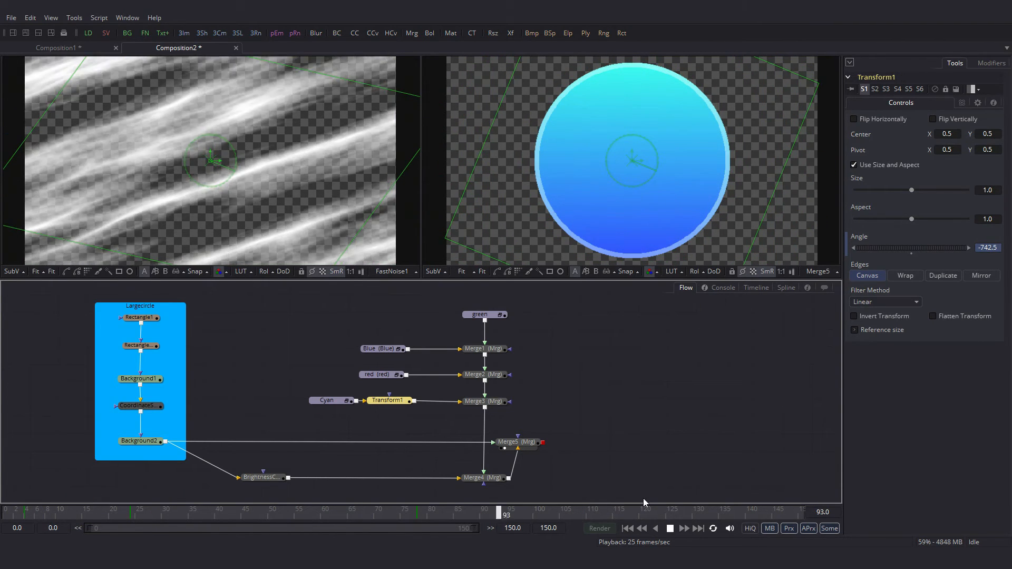
pyautogui.press('space')
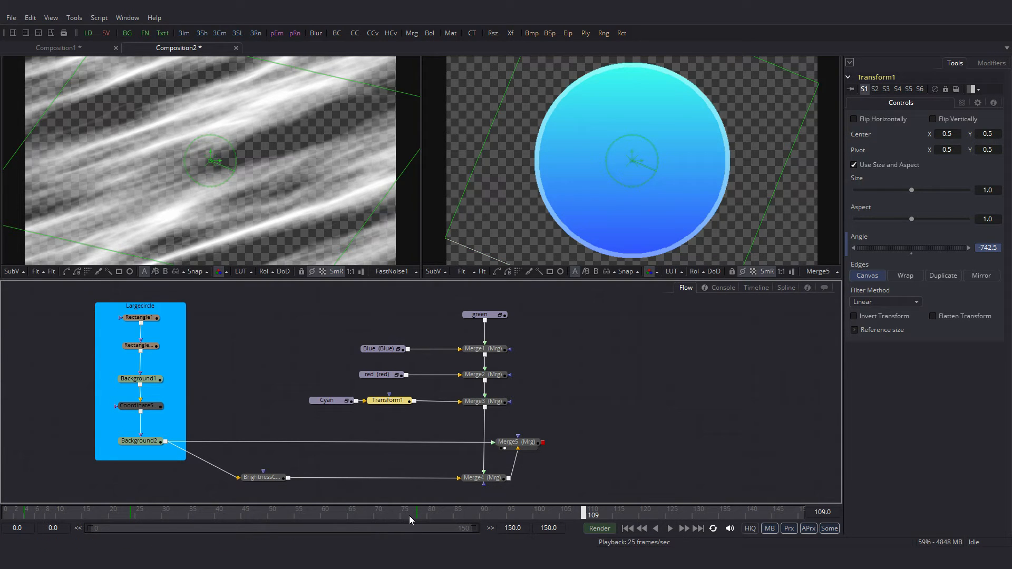
# Open the green group and delete the Border Width keyframe of Polygon1 at frame 84.
pyautogui.click(462, 514)
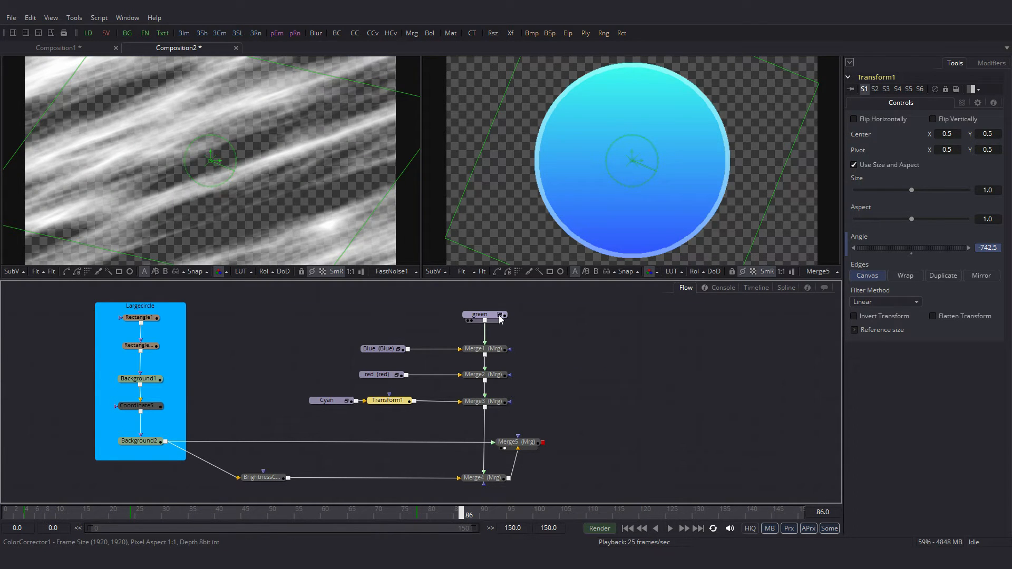
pyautogui.click(500, 316)
pyautogui.click(502, 320)
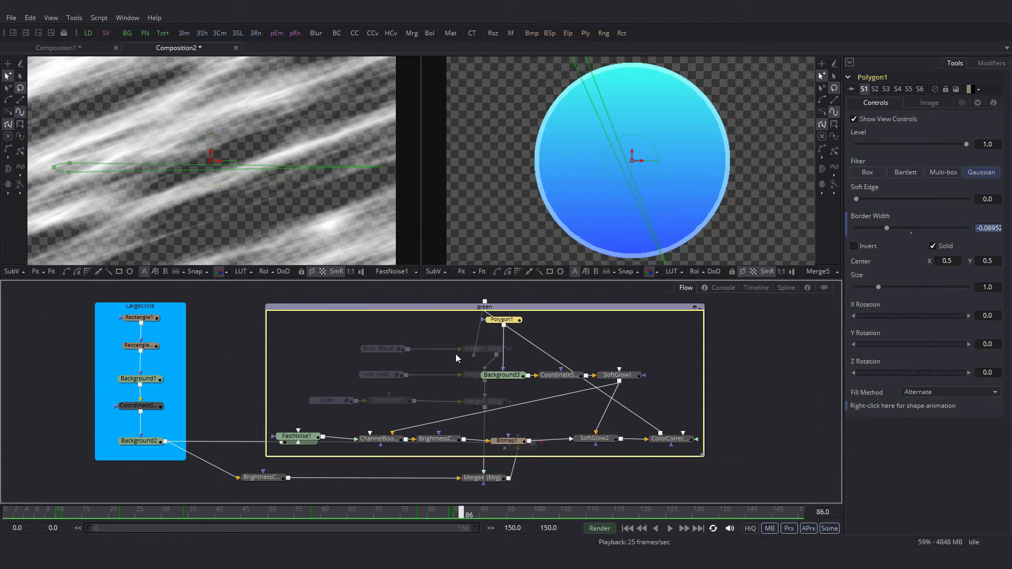
pyautogui.click(756, 288)
pyautogui.click(501, 334)
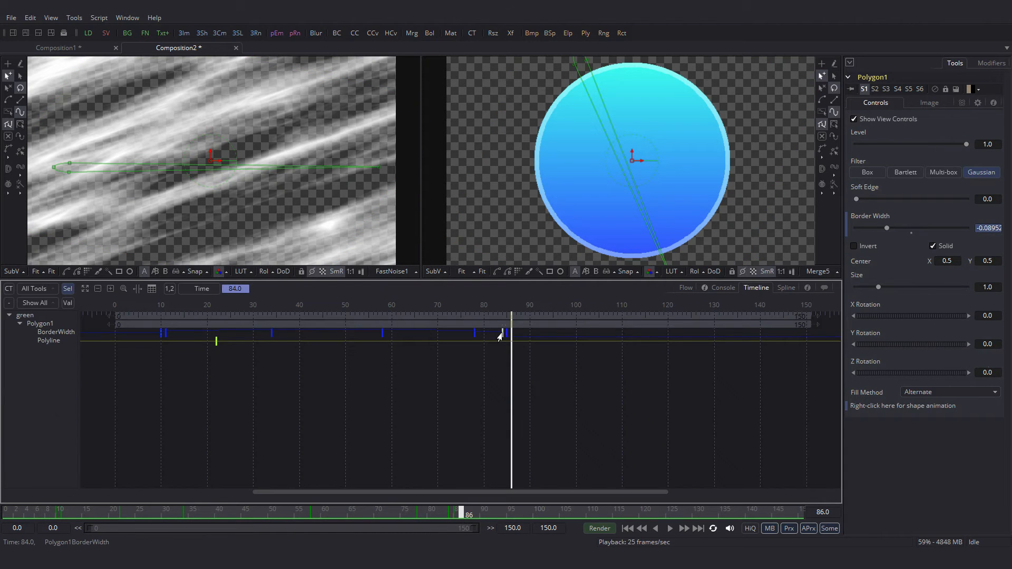
pyautogui.press('Delete')
# Keyframe Polygon1's Border Width at about -0.025 on frame 82 and -0.04 on frame 84.
pyautogui.moveTo(512, 361)
pyautogui.mouseDown()
pyautogui.moveTo(479, 361)
pyautogui.moveTo(495, 367)
pyautogui.mouseUp()
pyautogui.moveTo(892, 232); pyautogui.dragTo(905, 231)
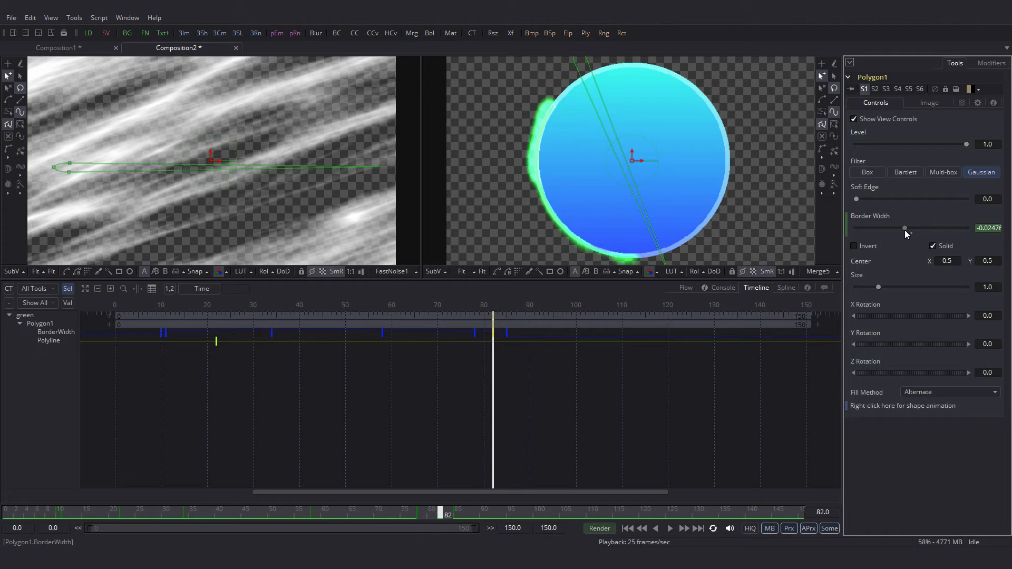
pyautogui.click(452, 514)
pyautogui.moveTo(893, 228); pyautogui.dragTo(901, 229)
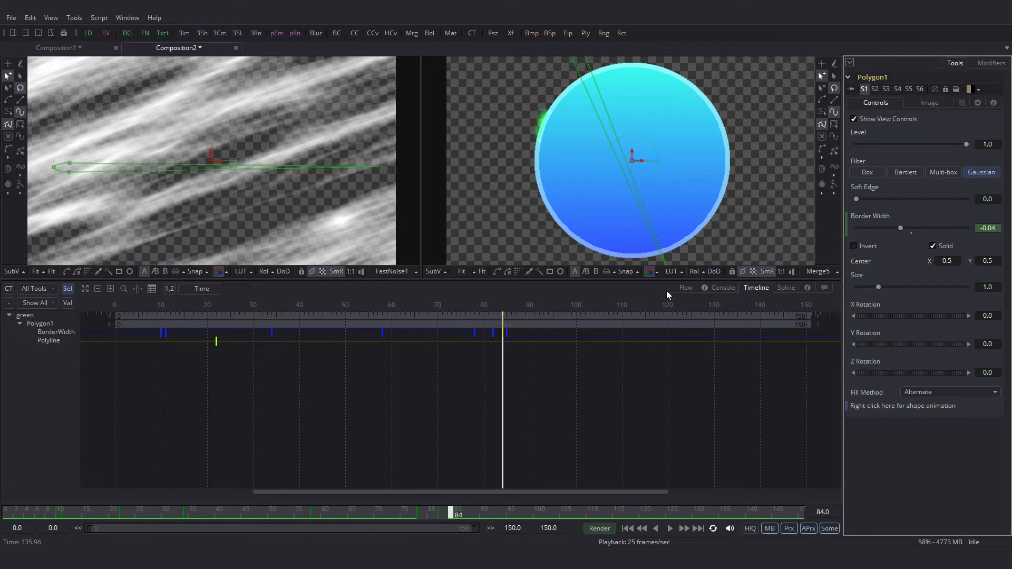
# Play the animation from frame 0 to check the border-width timing, and close the green group.
pyautogui.click(686, 288)
pyautogui.click(8, 512)
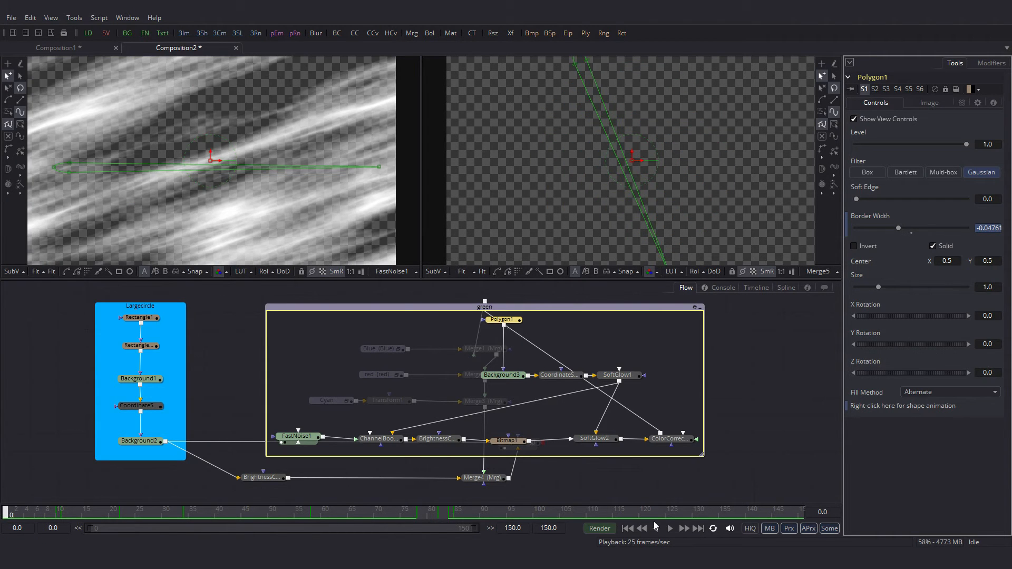
pyautogui.click(670, 529)
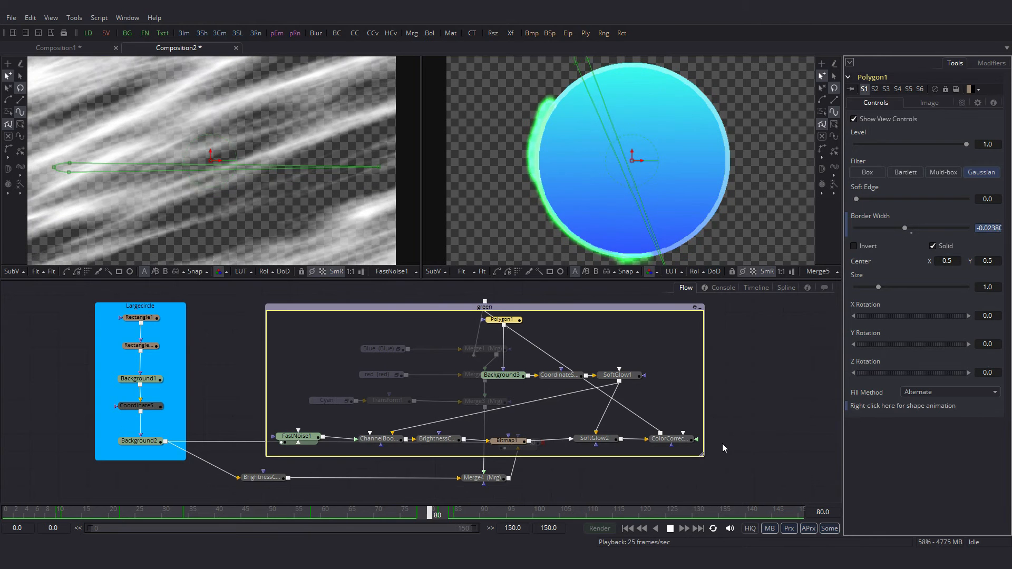
pyautogui.click(670, 529)
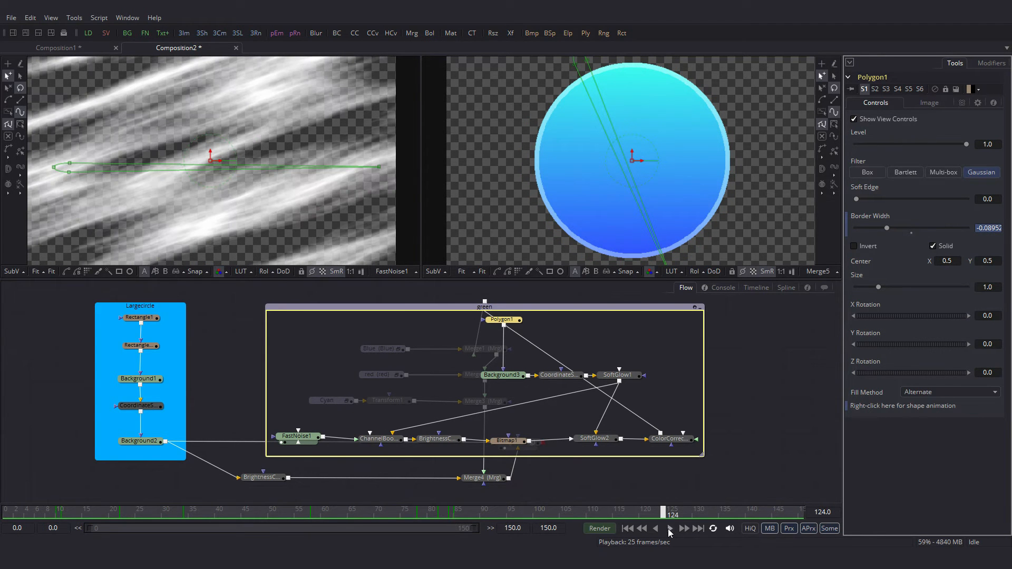
pyautogui.click(700, 307)
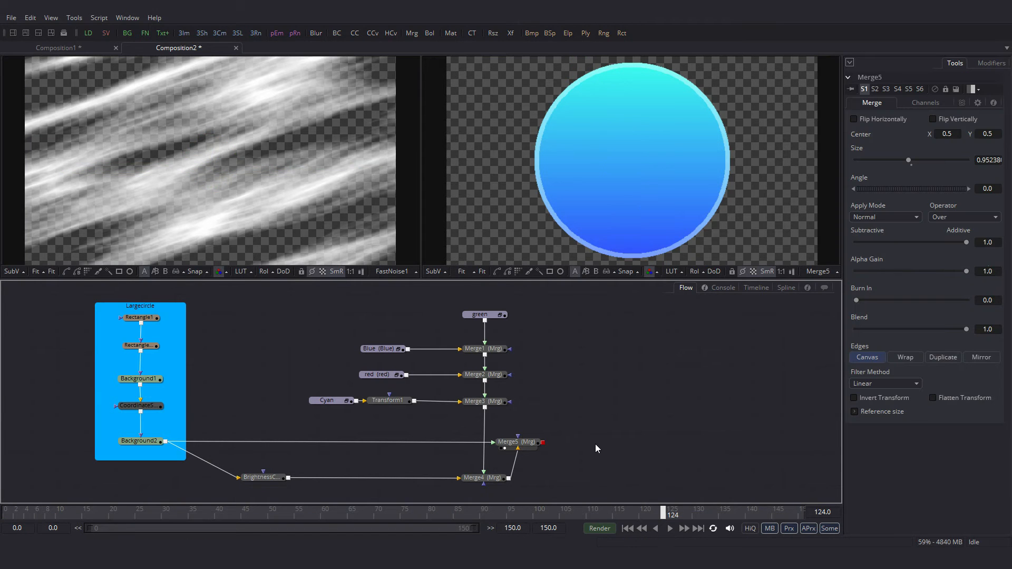
# At frame 13, add a Duplicate tool after Merge5, view it, and set Time Offset to about -2.14 and Size to about 0.17.
pyautogui.click(74, 515)
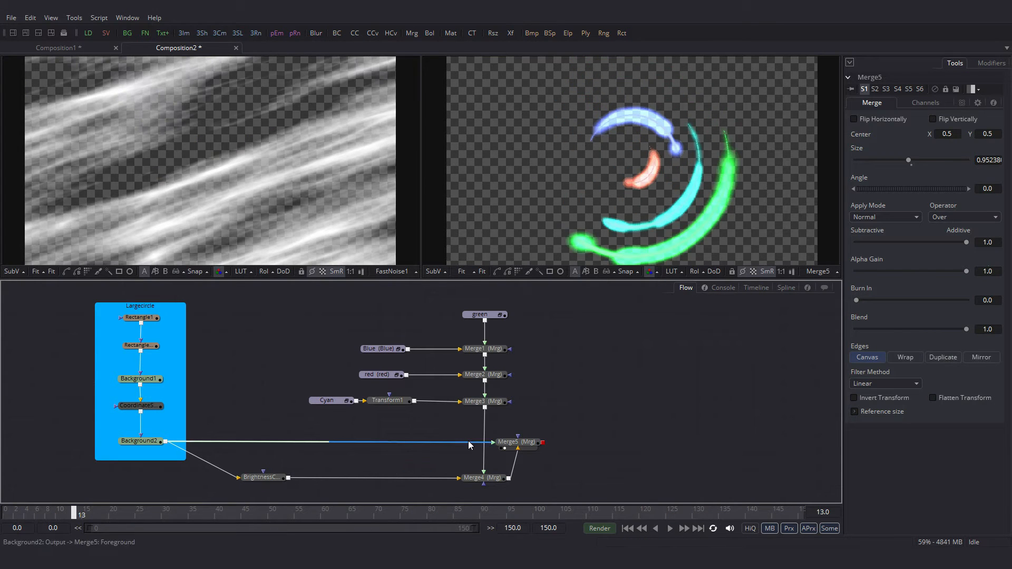
pyautogui.click(527, 447)
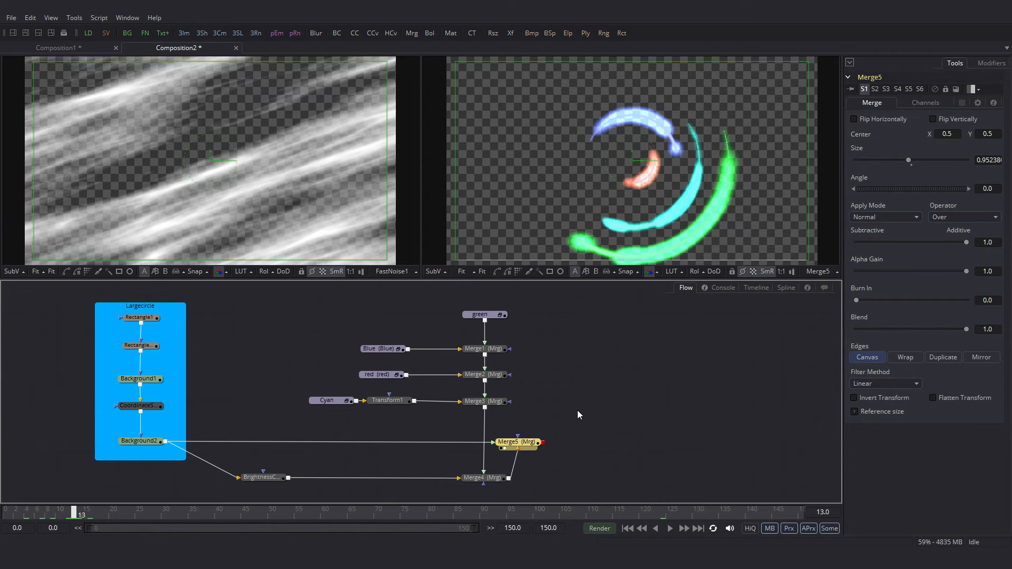
pyautogui.hotkey('ctrl', 'space')
pyautogui.write('dupli')
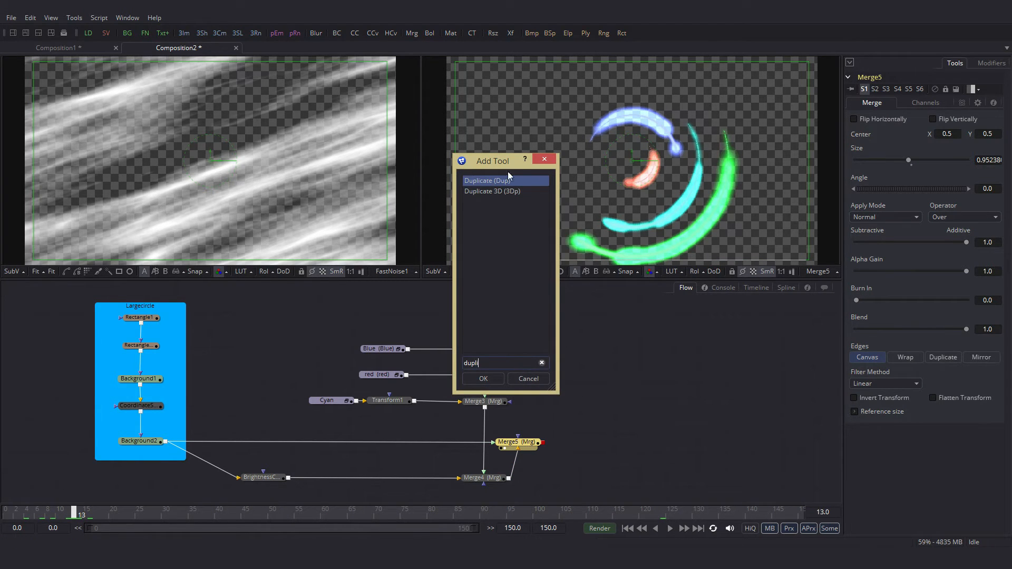
pyautogui.press('Return')
pyautogui.press('2')
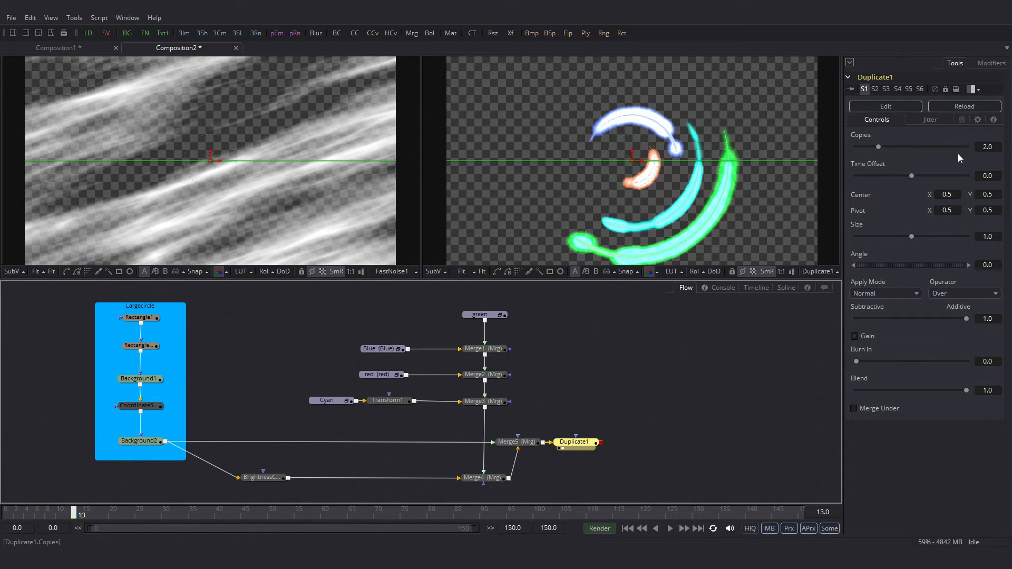
pyautogui.moveTo(912, 177); pyautogui.dragTo(888, 176)
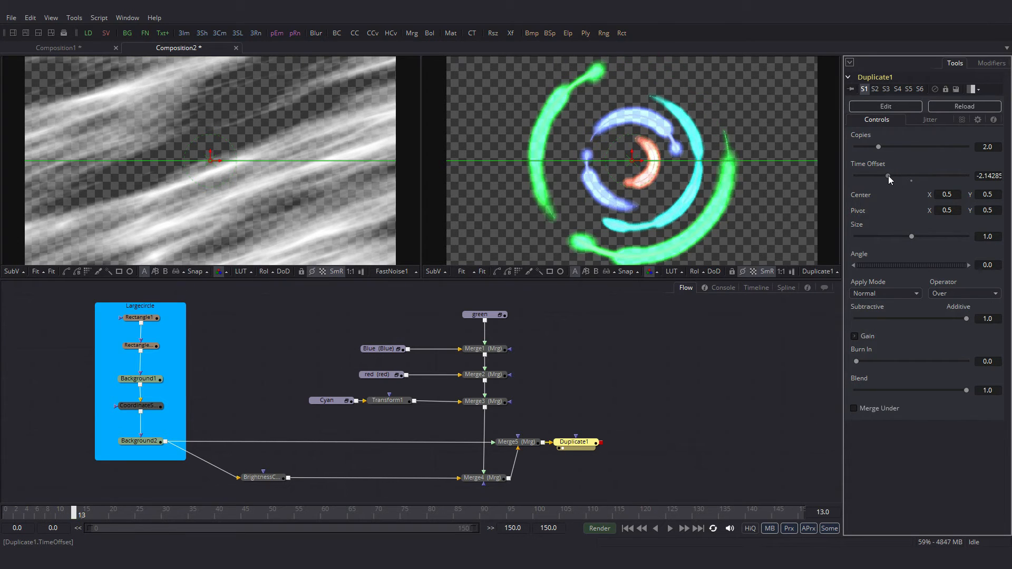
pyautogui.moveTo(912, 236); pyautogui.dragTo(865, 236)
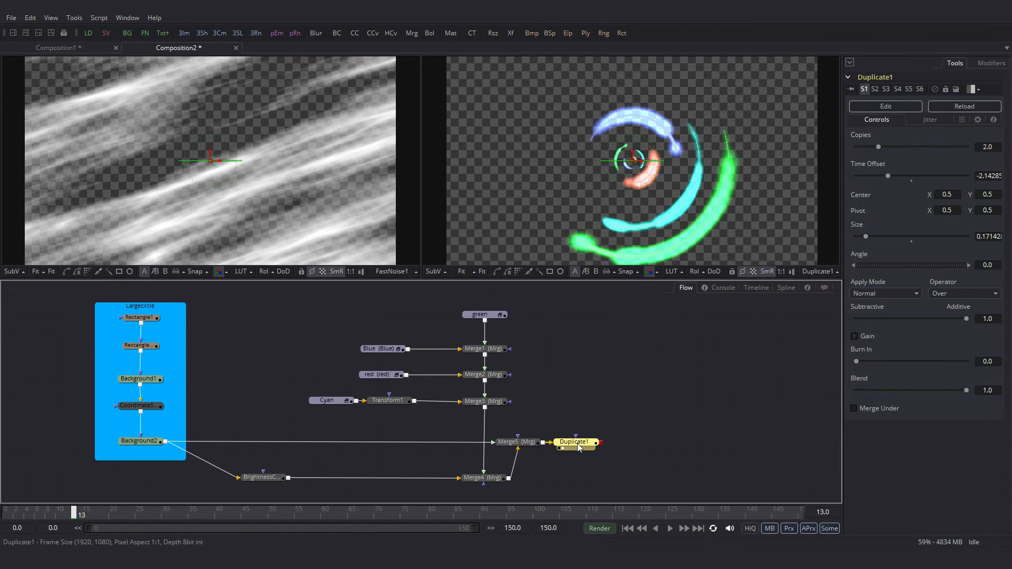
# Add a HotSpot tool after Duplicate1, set its Primary Strength to about 1.5 and increase its Aberration.
pyautogui.hotkey('ctrl', 'space')
pyautogui.write('hot')
pyautogui.press('Return')
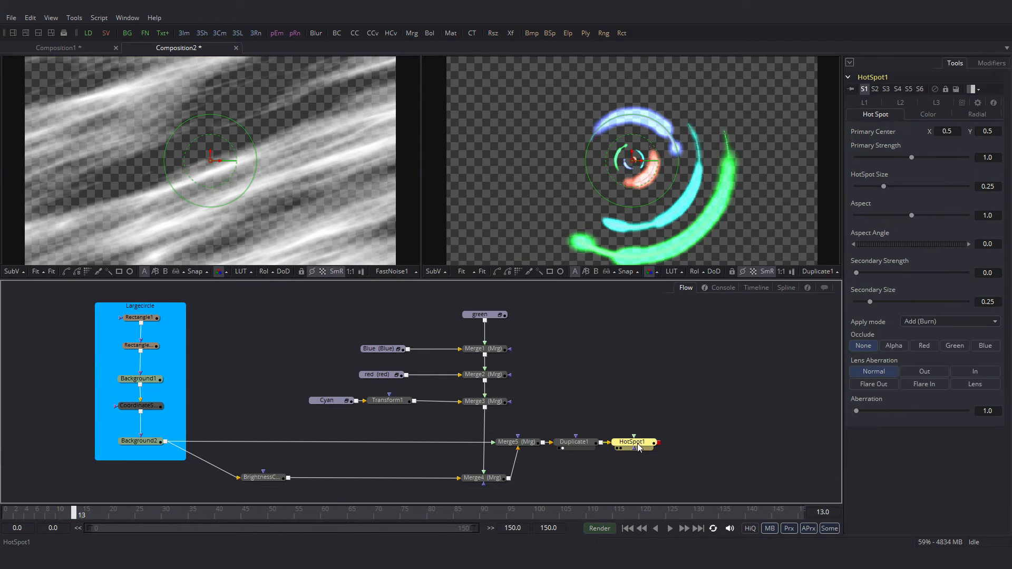
pyautogui.moveTo(912, 157); pyautogui.dragTo(939, 157)
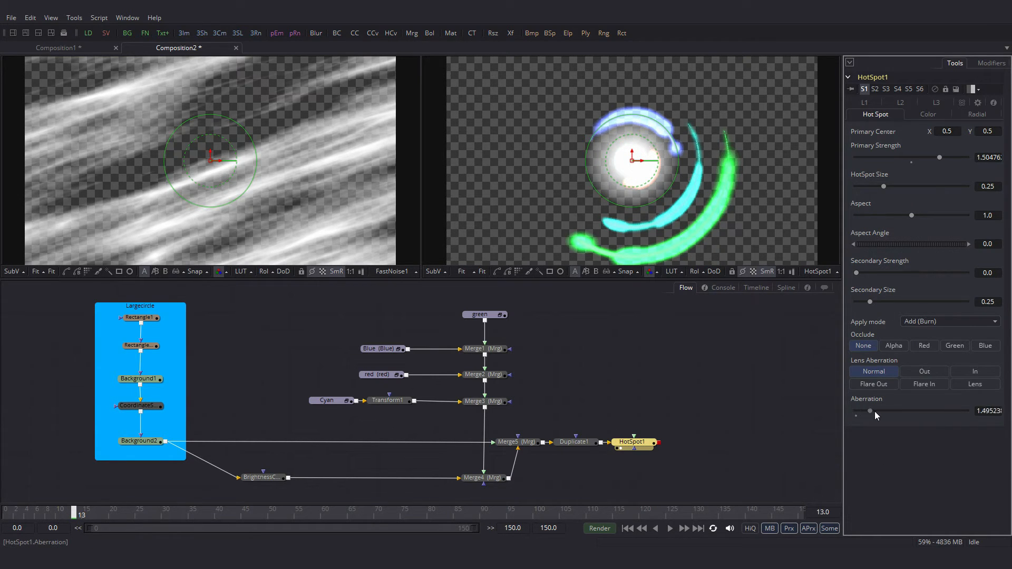
pyautogui.moveTo(893, 413); pyautogui.dragTo(886, 412)
# Enable HotSpot1's radial effect with Radial Repeat about 2.29 and Radial Angle about 155.8, and display its Radial curve.
pyautogui.click(982, 116)
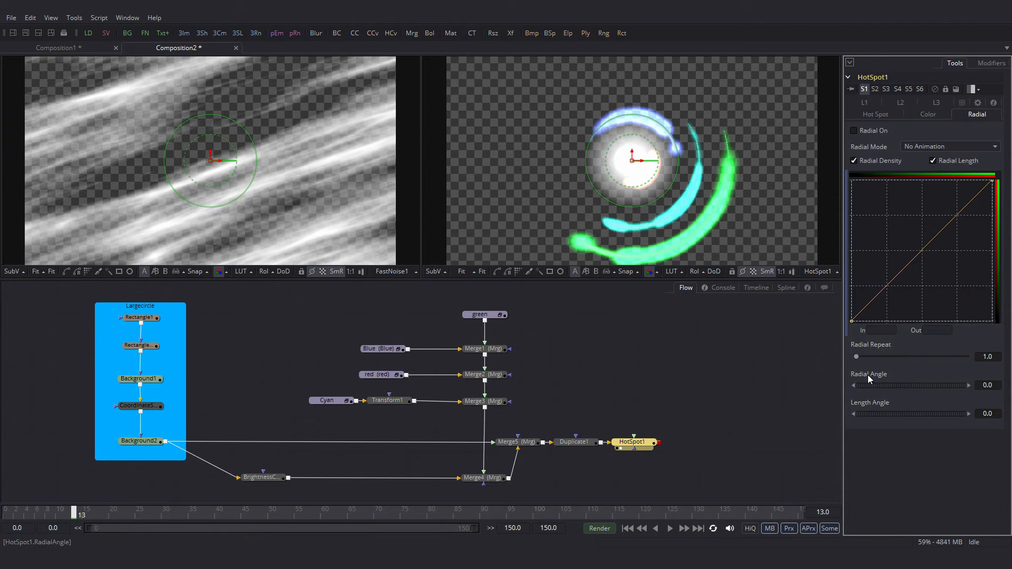
pyautogui.moveTo(871, 353); pyautogui.dragTo(922, 389)
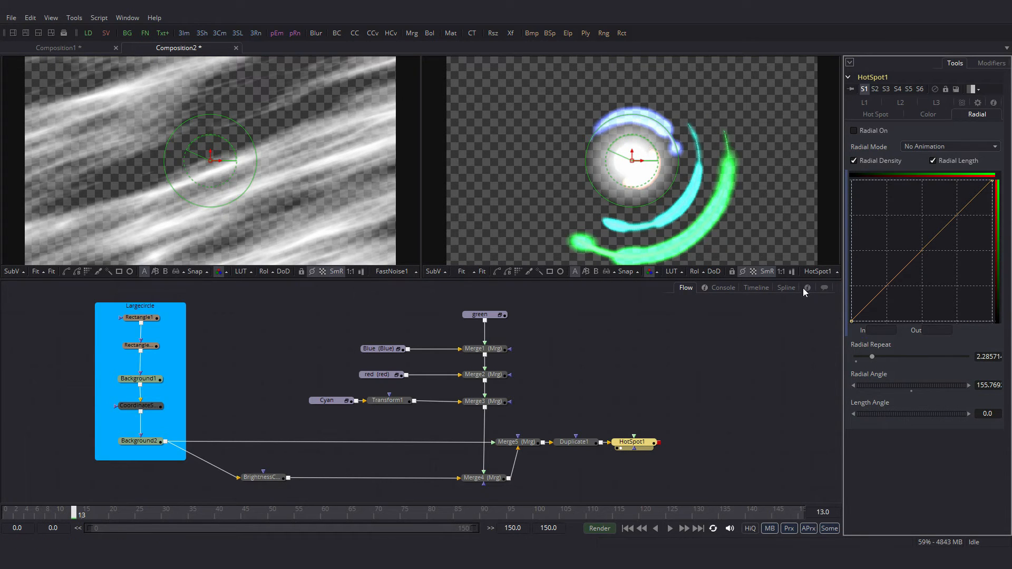
pyautogui.click(786, 287)
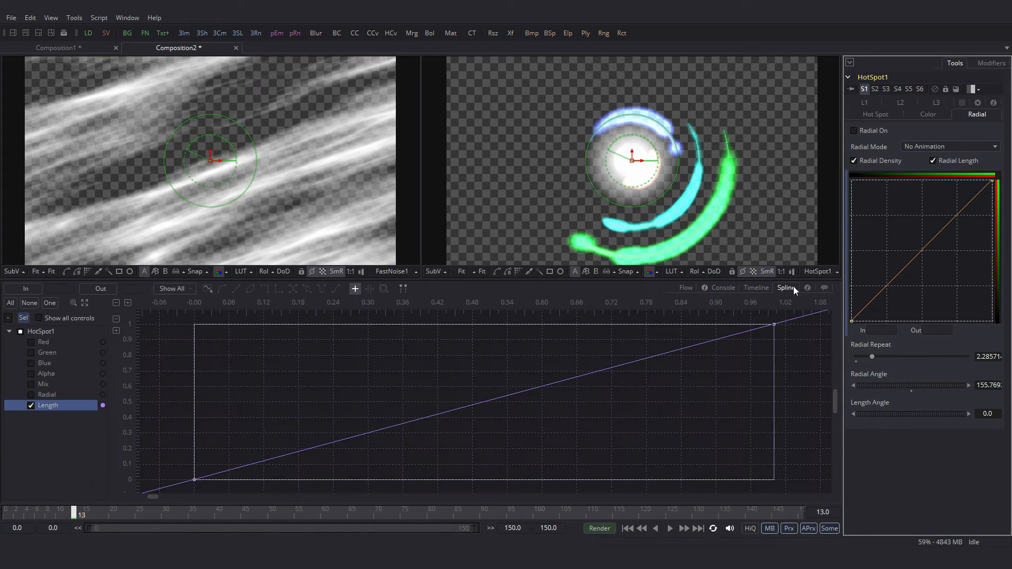
pyautogui.click(58, 394)
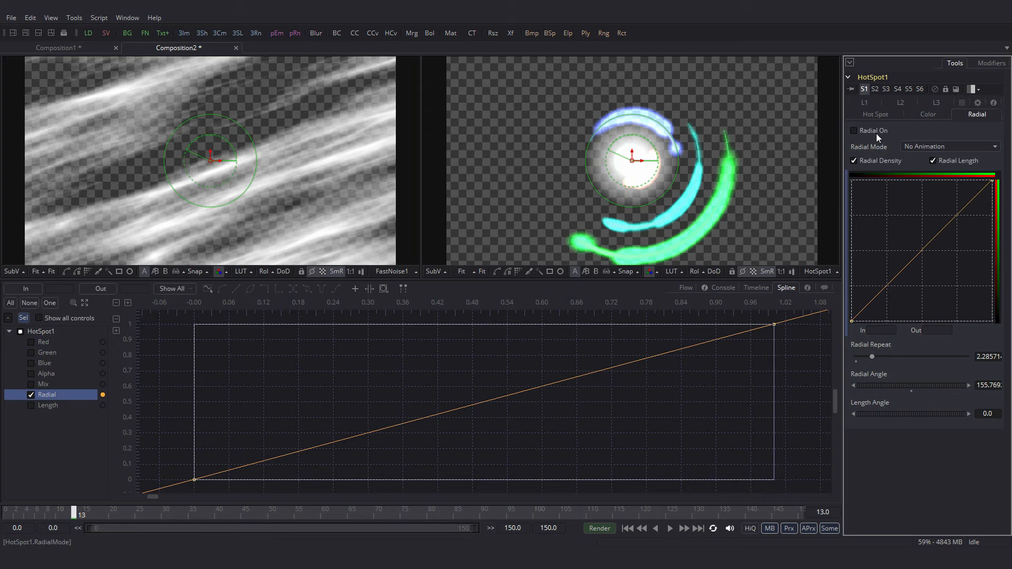
pyautogui.click(854, 131)
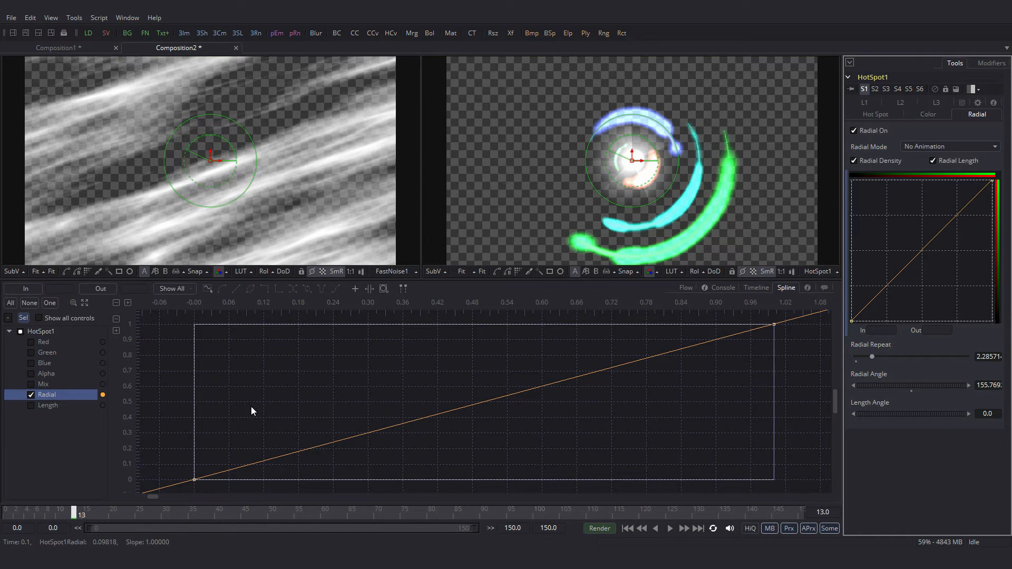
# Add alternating high and low points along HotSpot1's Radial curve to form an irregular zigzag between 0 and 1.
pyautogui.click(354, 289)
pyautogui.click(206, 453)
pyautogui.click(220, 422)
pyautogui.click(248, 461)
pyautogui.click(251, 388)
pyautogui.click(290, 448)
pyautogui.click(297, 369)
pyautogui.click(374, 438)
pyautogui.click(362, 363)
pyautogui.click(432, 458)
pyautogui.click(509, 374)
pyautogui.click(611, 375)
pyautogui.click(619, 456)
pyautogui.click(670, 359)
pyautogui.click(691, 449)
pyautogui.click(721, 353)
pyautogui.click(742, 415)
pyautogui.click(764, 401)
pyautogui.click(577, 444)
pyautogui.click(468, 373)
pyautogui.click(489, 434)
pyautogui.click(333, 410)
pyautogui.click(548, 381)
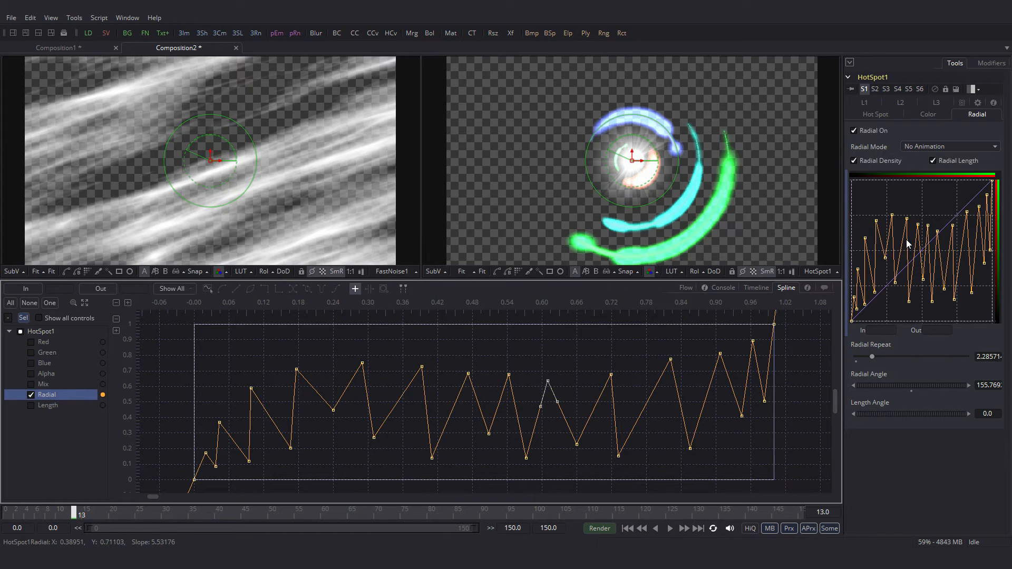
pyautogui.moveTo(901, 251)
pyautogui.mouseDown()
pyautogui.moveTo(903, 289)
pyautogui.moveTo(898, 232)
pyautogui.mouseUp()
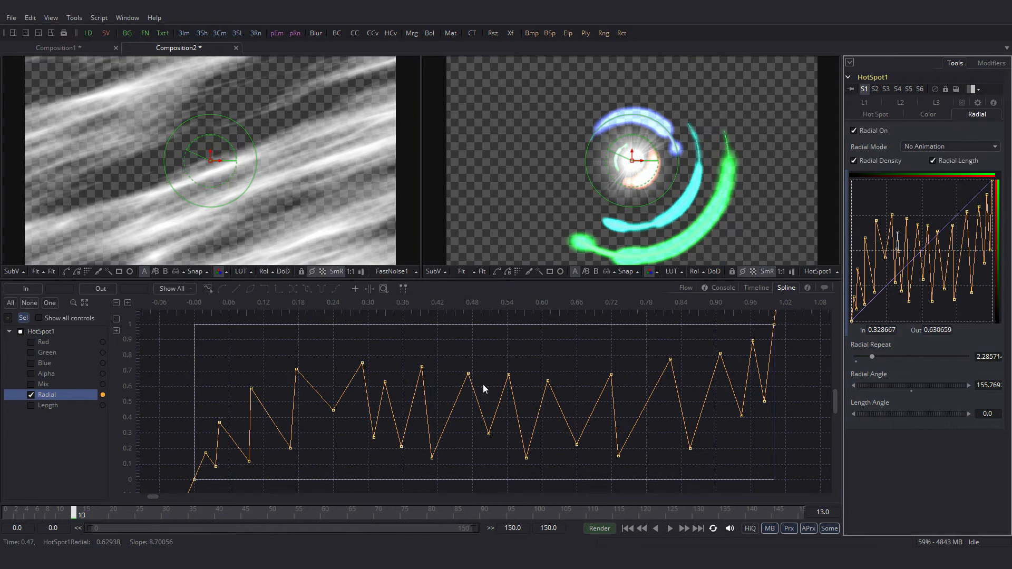
# Show HotSpot1's Length curve and add a dense, irregular zigzag of high and low points along it.
pyautogui.click(58, 406)
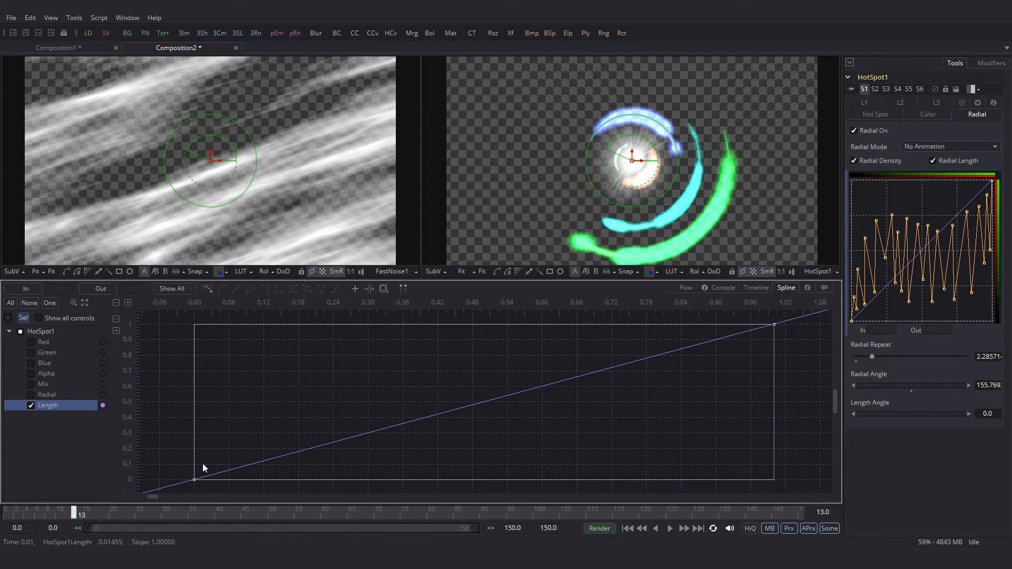
pyautogui.click(355, 290)
pyautogui.click(207, 466)
pyautogui.click(226, 477)
pyautogui.click(231, 428)
pyautogui.click(272, 398)
pyautogui.click(274, 461)
pyautogui.click(338, 464)
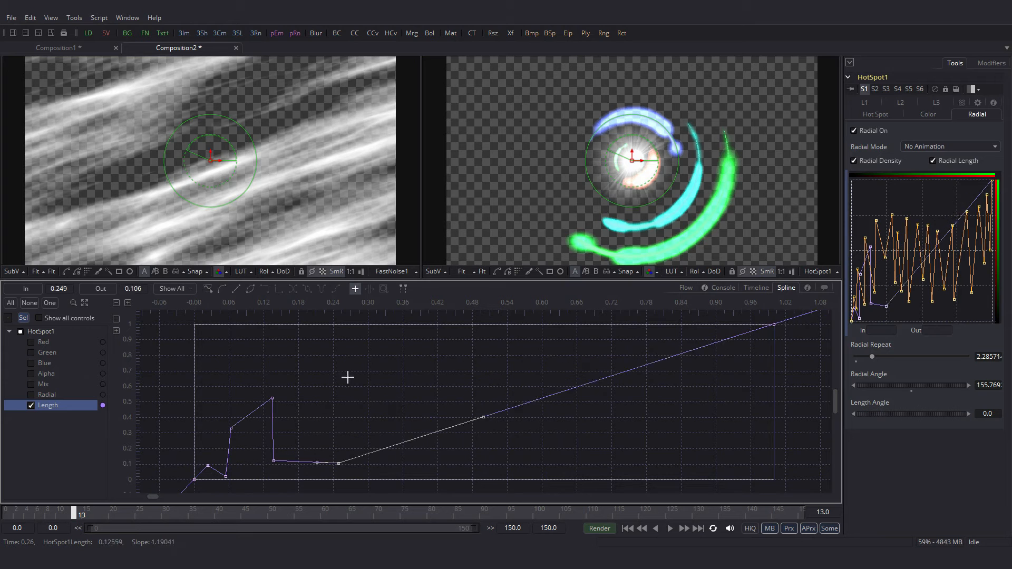
pyautogui.click(348, 377)
pyautogui.click(703, 366)
pyautogui.click(745, 399)
pyautogui.click(752, 345)
pyautogui.click(654, 425)
pyautogui.click(644, 463)
pyautogui.click(566, 366)
pyautogui.click(621, 398)
pyautogui.click(683, 453)
pyautogui.click(740, 435)
pyautogui.click(448, 348)
pyautogui.click(373, 357)
pyautogui.click(445, 452)
pyautogui.click(392, 463)
pyautogui.click(477, 346)
pyautogui.click(474, 453)
pyautogui.click(407, 407)
pyautogui.click(366, 404)
pyautogui.click(308, 345)
pyautogui.click(246, 441)
pyautogui.click(511, 364)
pyautogui.click(543, 446)
pyautogui.click(593, 329)
pyautogui.click(578, 395)
pyautogui.click(586, 383)
pyautogui.click(584, 409)
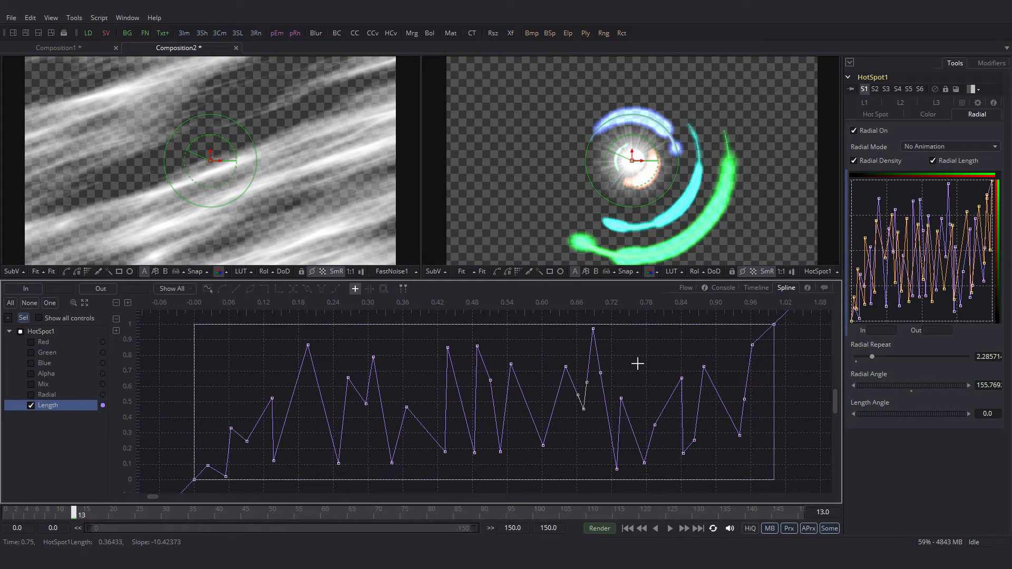
pyautogui.click(671, 443)
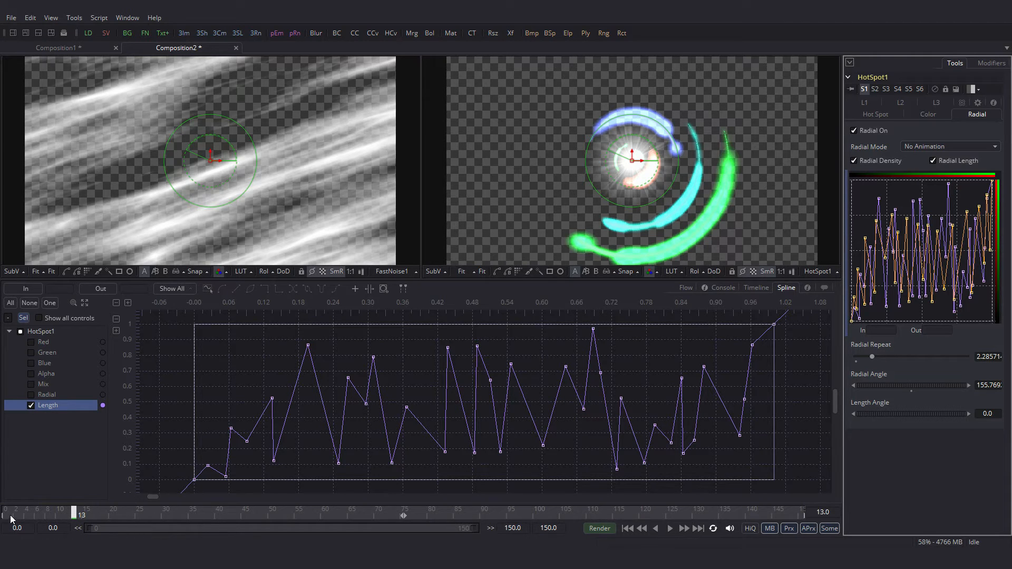
# Keyframe HotSpot1's Length Angle at 0 on frame 0 and -720 on frame 64, and fit its curve in view.
pyautogui.click(10, 516)
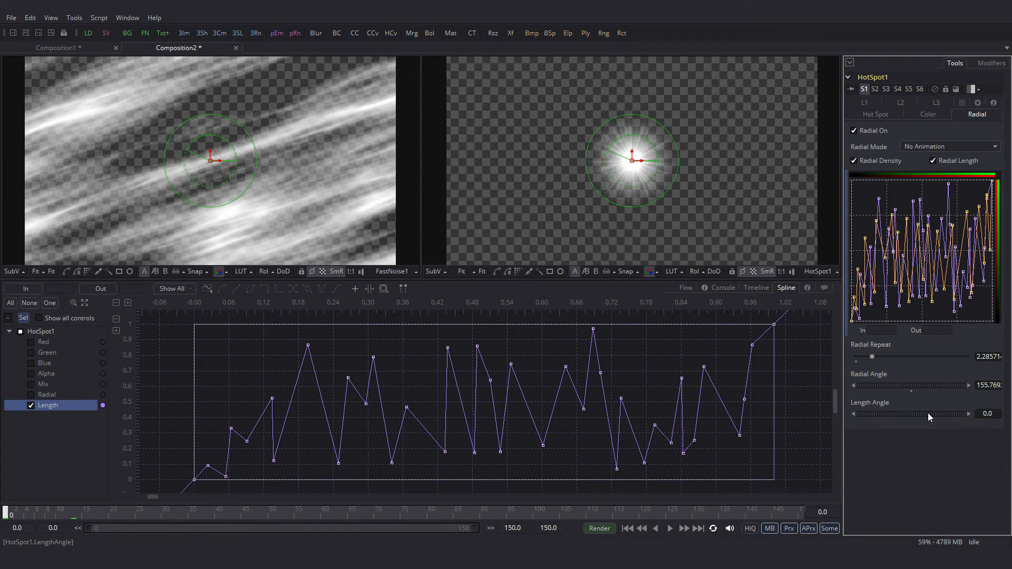
pyautogui.rightClick(928, 413)
pyautogui.click(944, 420)
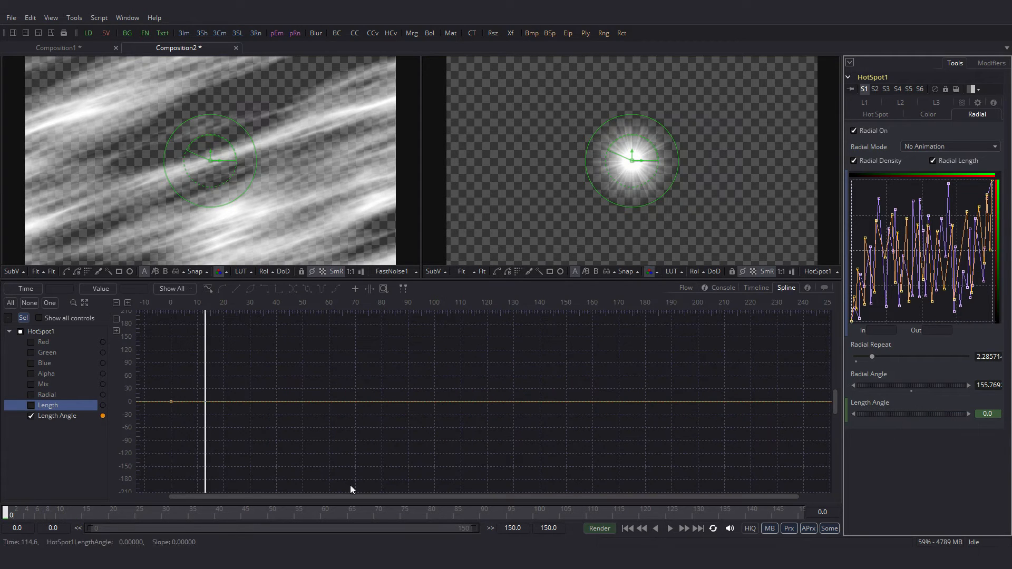
pyautogui.moveTo(255, 516); pyautogui.dragTo(324, 514)
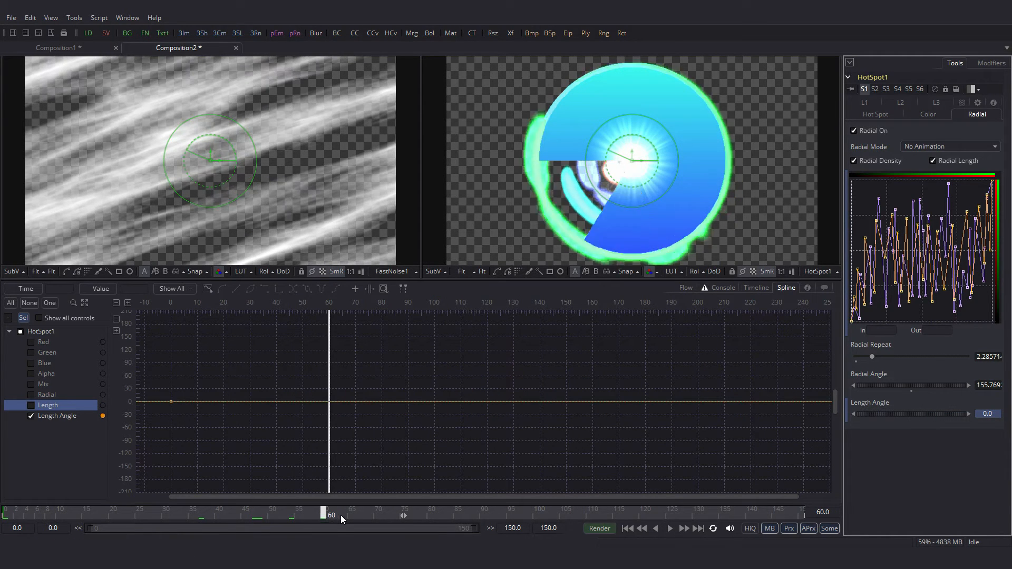
pyautogui.click(347, 514)
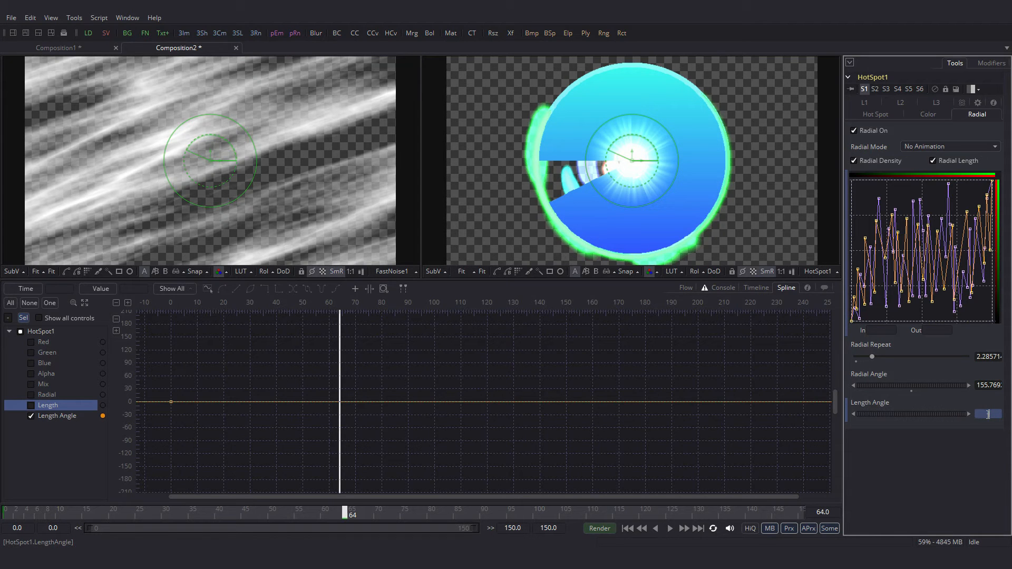
pyautogui.write('20')
pyautogui.press('Return')
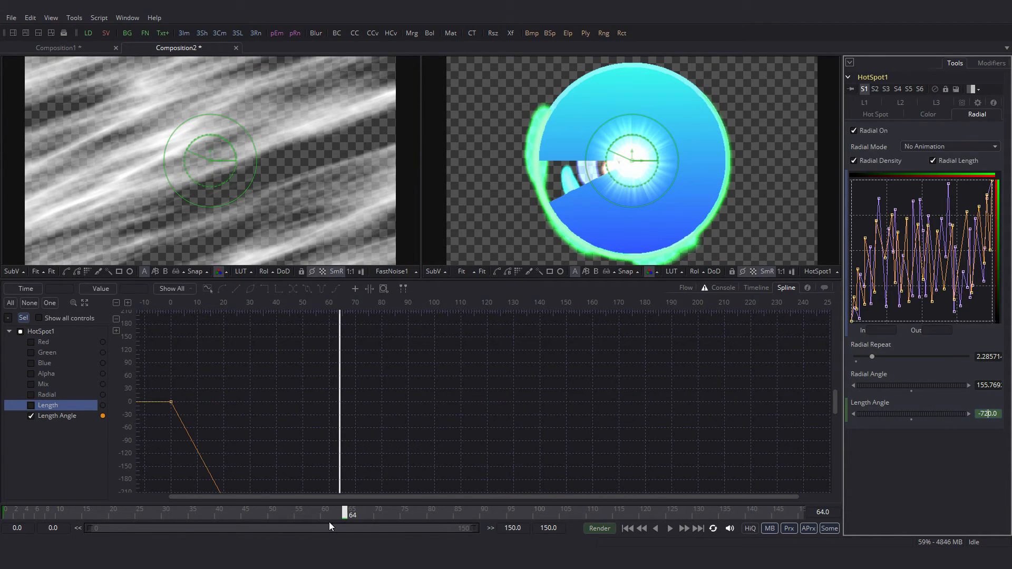
pyautogui.click(85, 303)
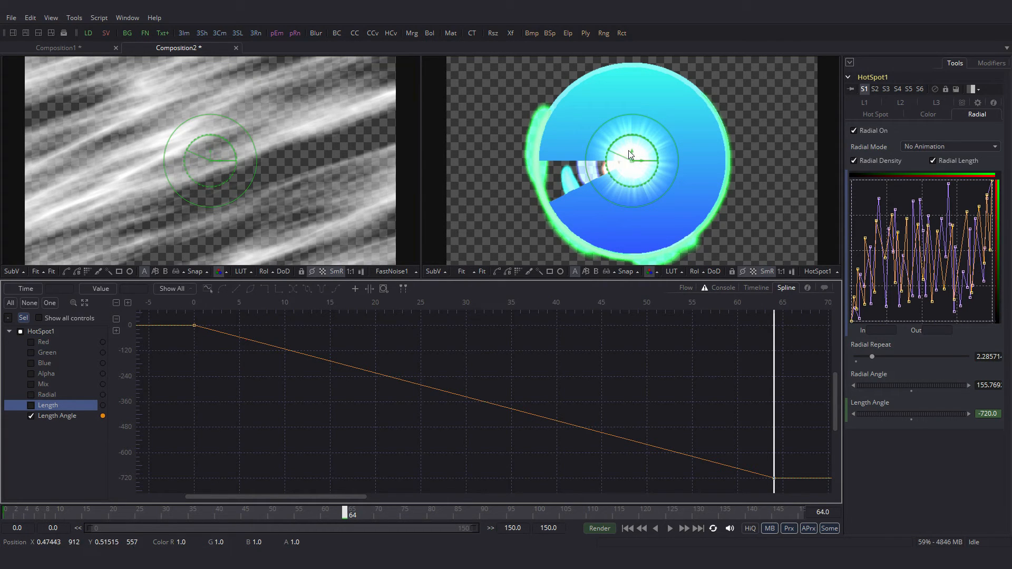
# Move Duplicate1 and HotSpot1 to a lower branch, merge Merge5's output over HotSpot1 with a new Merge, and view the result.
pyautogui.click(685, 288)
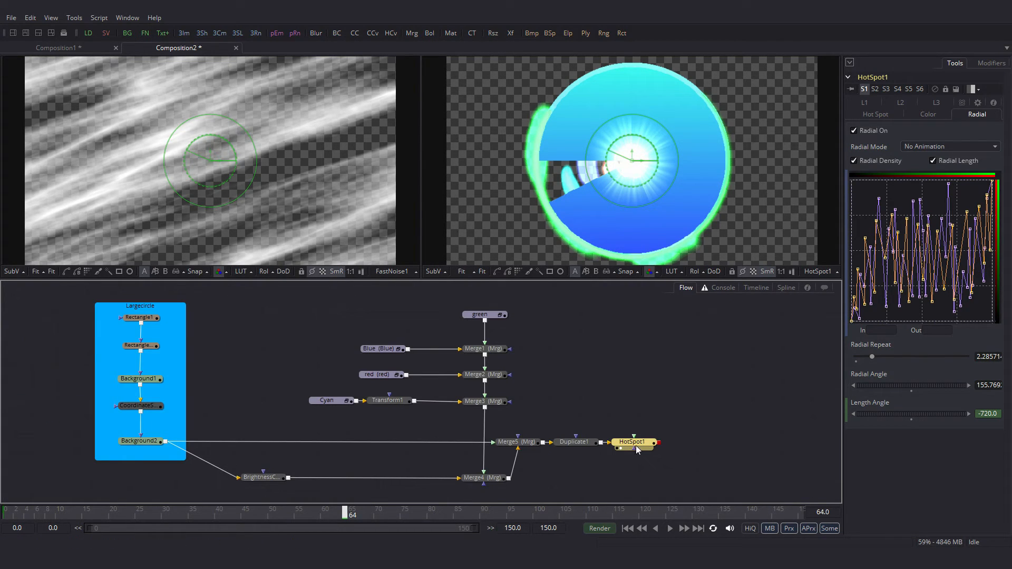
pyautogui.moveTo(566, 410); pyautogui.dragTo(684, 481)
pyautogui.moveTo(633, 445); pyautogui.dragTo(644, 479)
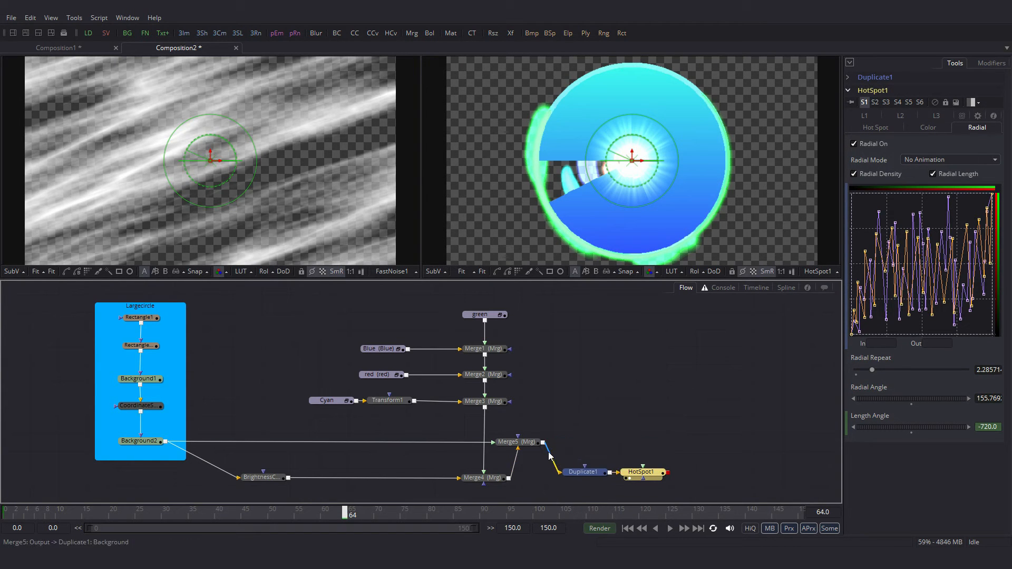
pyautogui.moveTo(544, 445); pyautogui.dragTo(644, 444)
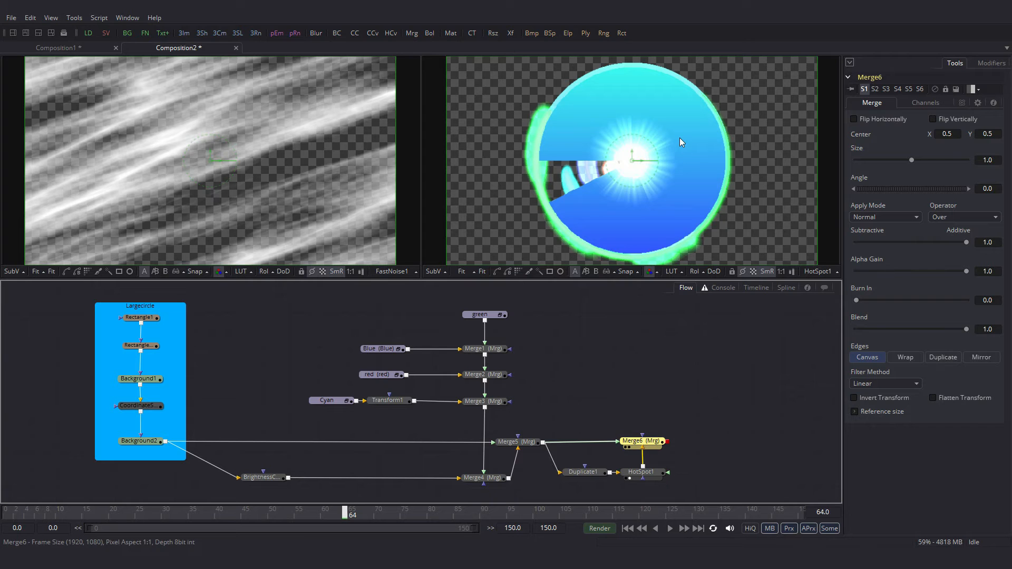
pyautogui.press('2')
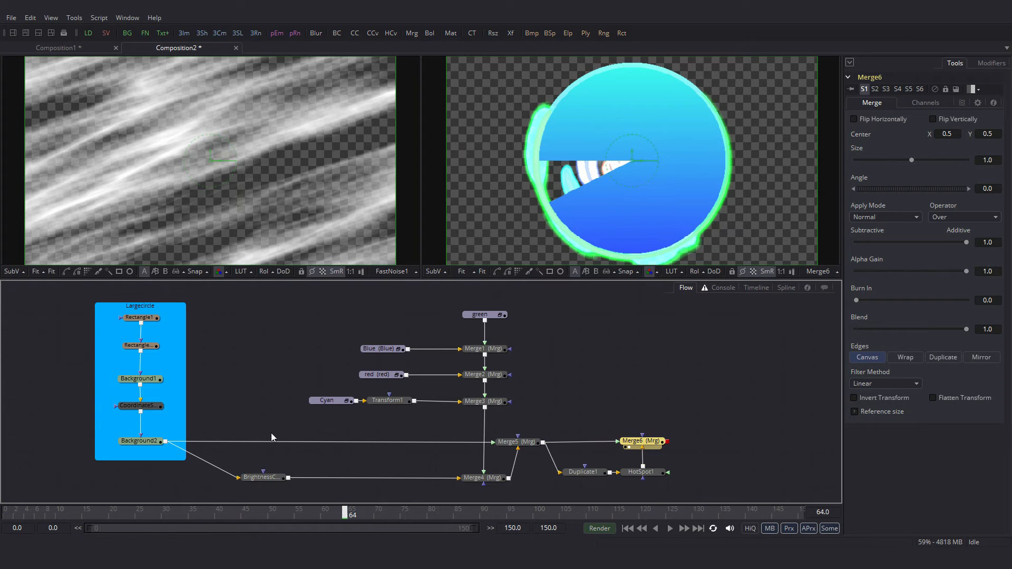
# At frame 16, reshape HotSpot1's Red color curve into an irregular zigzag of peaks and dips rising across its length.
pyautogui.moveTo(51, 511); pyautogui.dragTo(90, 511)
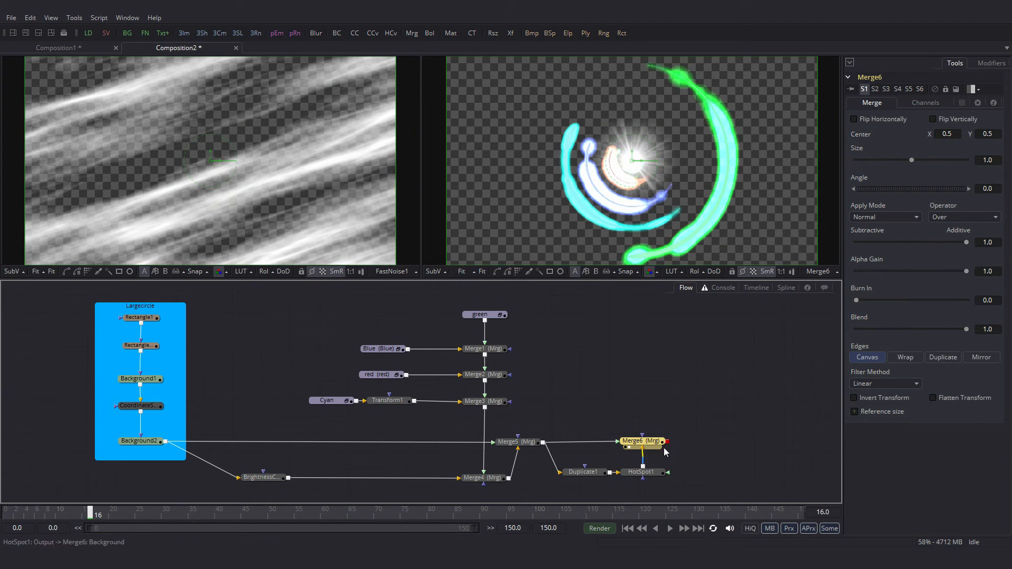
pyautogui.click(641, 473)
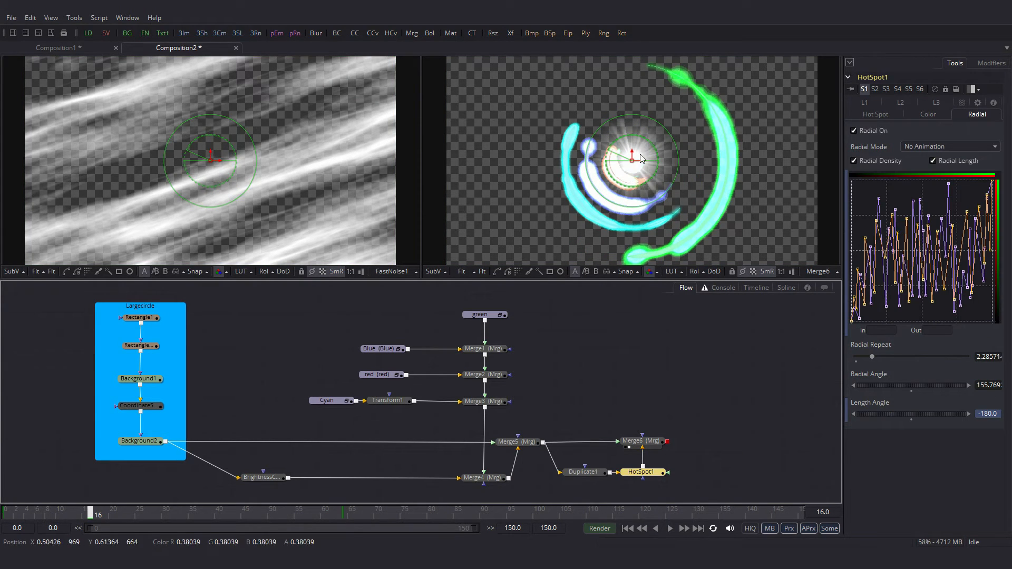
pyautogui.click(929, 114)
pyautogui.moveTo(861, 298); pyautogui.dragTo(947, 257)
pyautogui.moveTo(912, 204); pyautogui.dragTo(992, 187)
pyautogui.moveTo(914, 215); pyautogui.dragTo(865, 219)
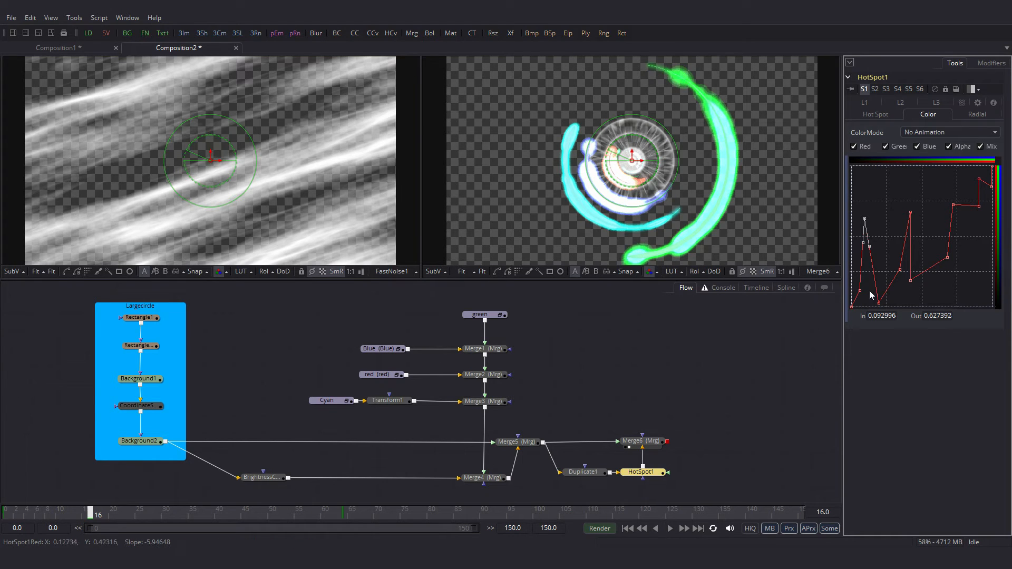
pyautogui.click(880, 261)
pyautogui.moveTo(928, 270); pyautogui.dragTo(926, 242)
pyautogui.moveTo(964, 206); pyautogui.dragTo(936, 257)
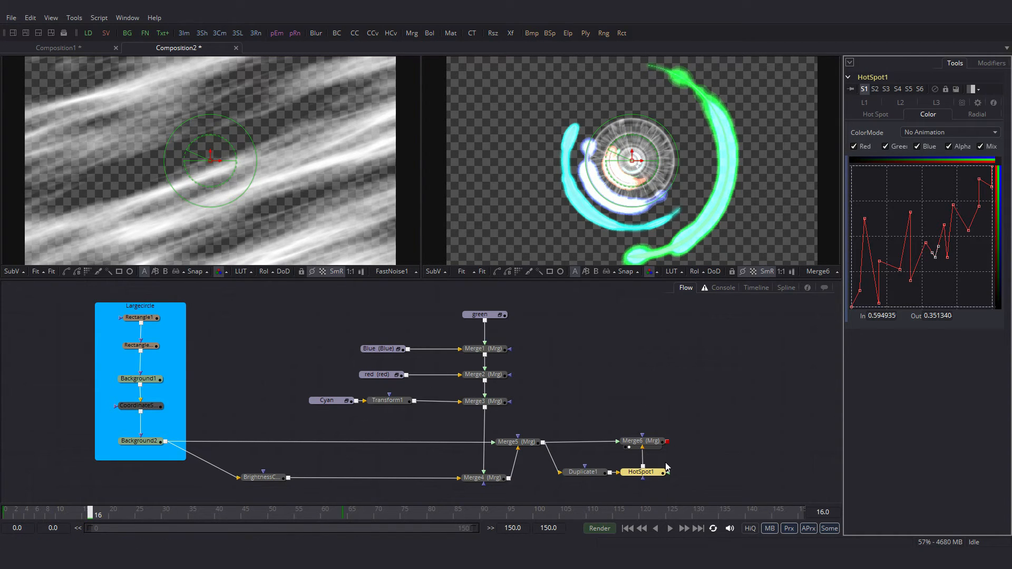
# Keyframe HotSpot1's HotSpot Size at 0.25 on frame 0 and about 0.57 on frame 4, and go to frame 8.
pyautogui.click(884, 114)
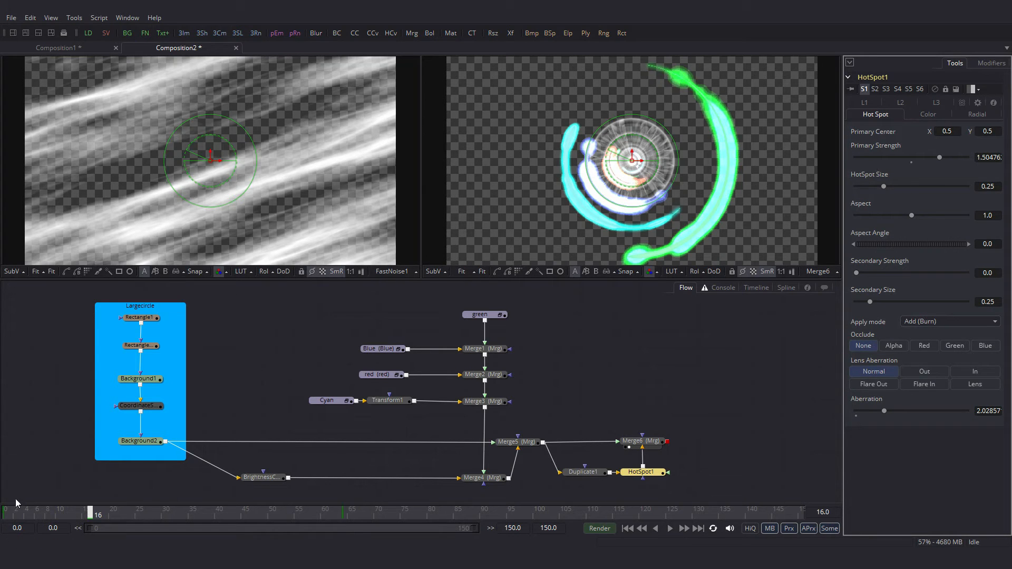
pyautogui.click(6, 515)
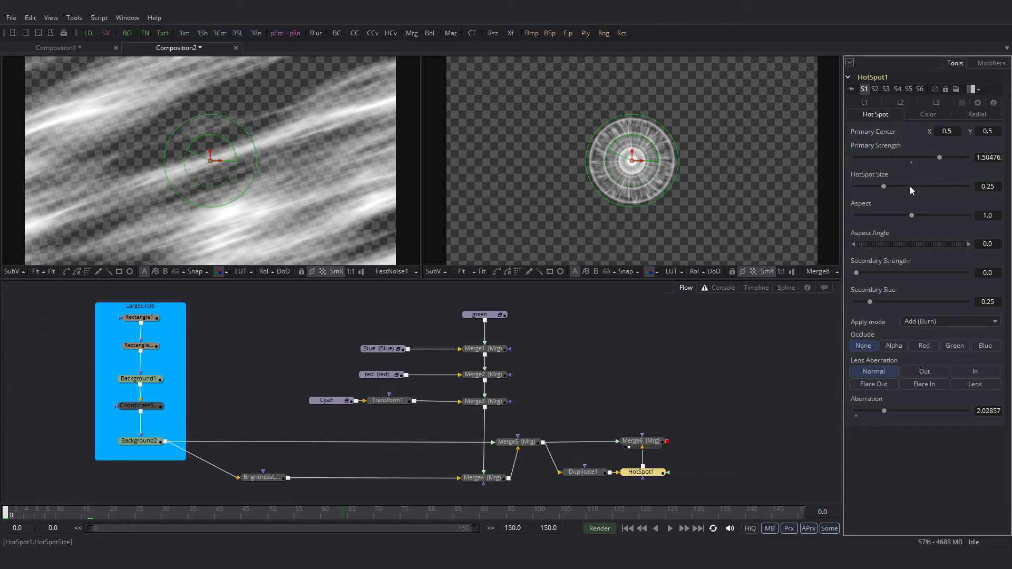
pyautogui.rightClick(910, 186)
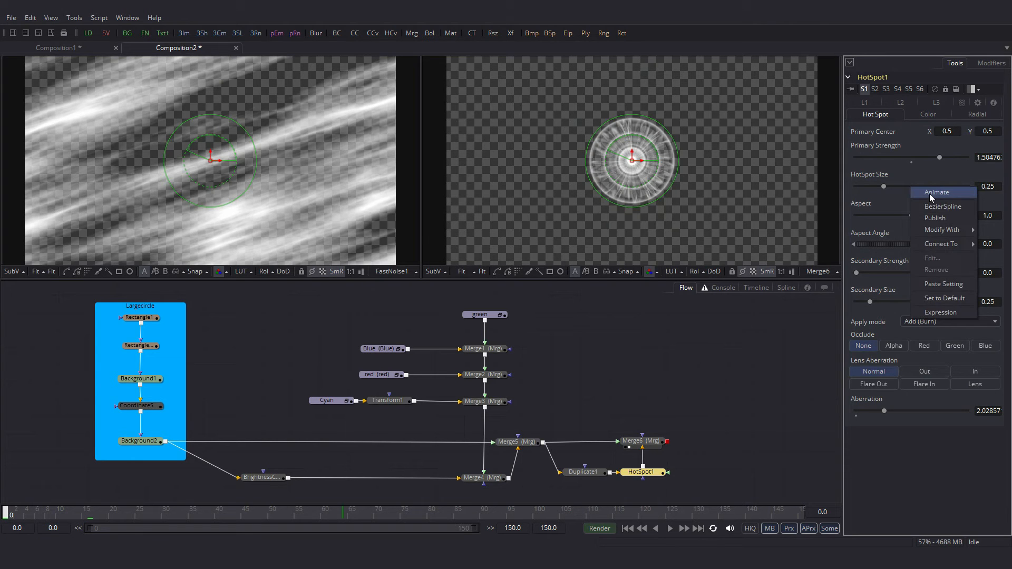
pyautogui.click(930, 194)
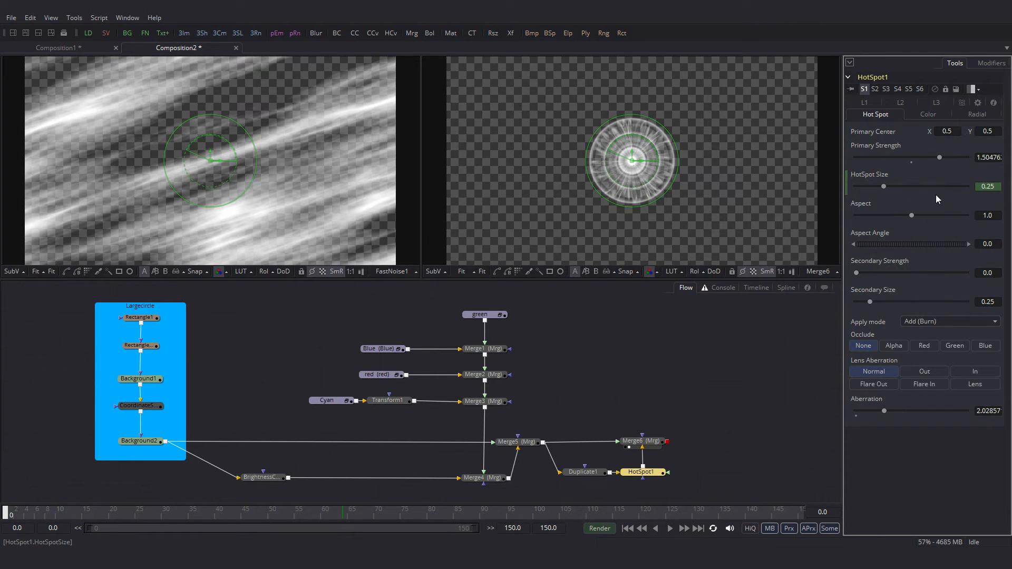
pyautogui.click(27, 516)
pyautogui.moveTo(884, 186); pyautogui.dragTo(914, 188)
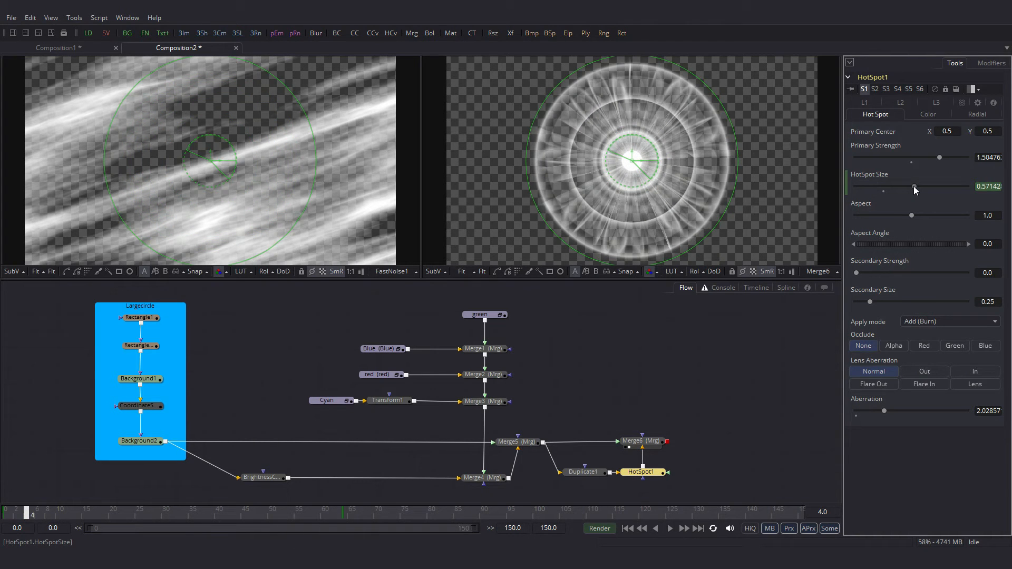
pyautogui.click(49, 516)
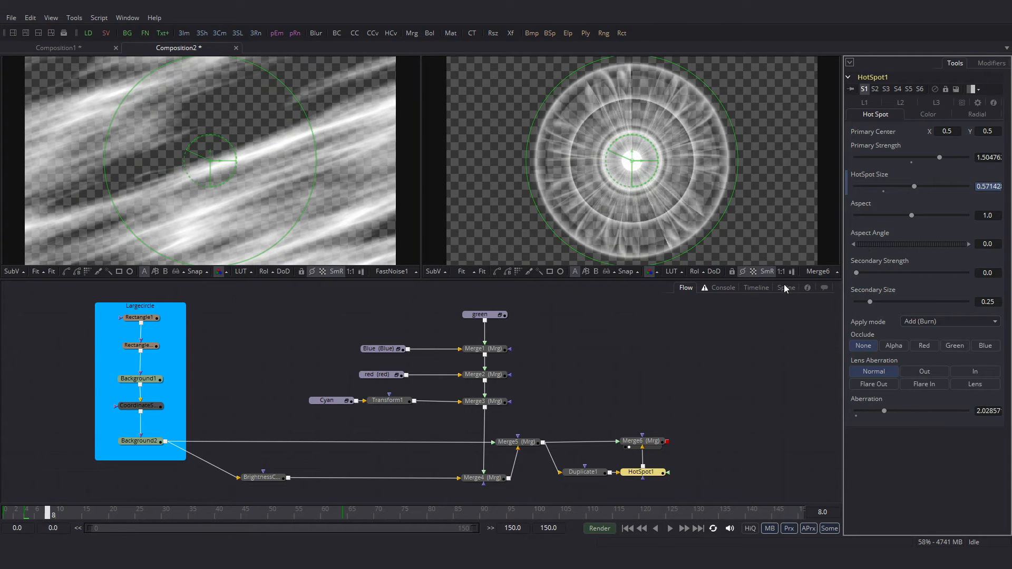
# Keyframe HotSpot1's HotSpot Size to about 0.319 at frame 8 and 0.25 at frame 16.
pyautogui.moveTo(914, 186); pyautogui.dragTo(892, 186)
pyautogui.click(89, 514)
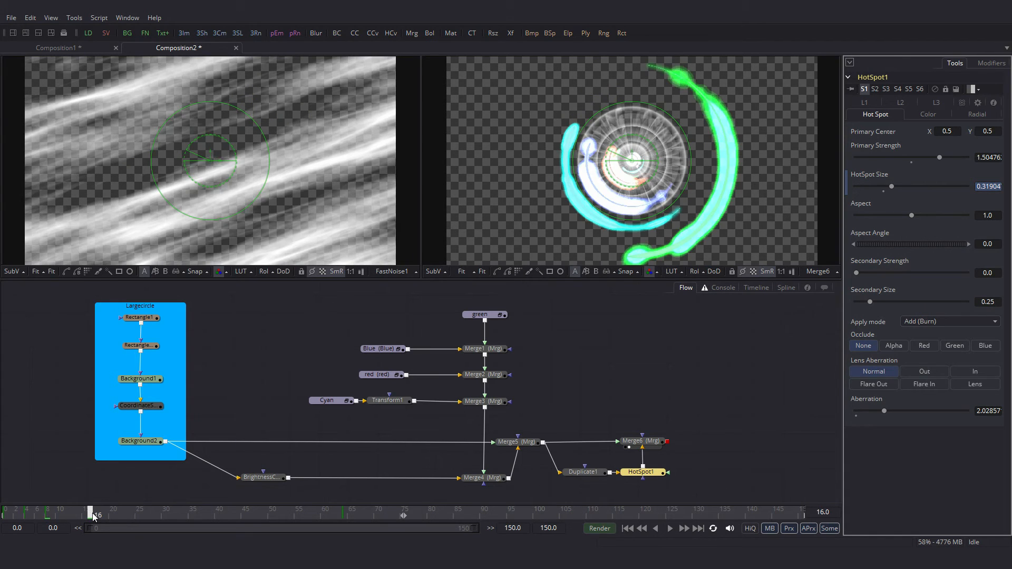
pyautogui.click(885, 191)
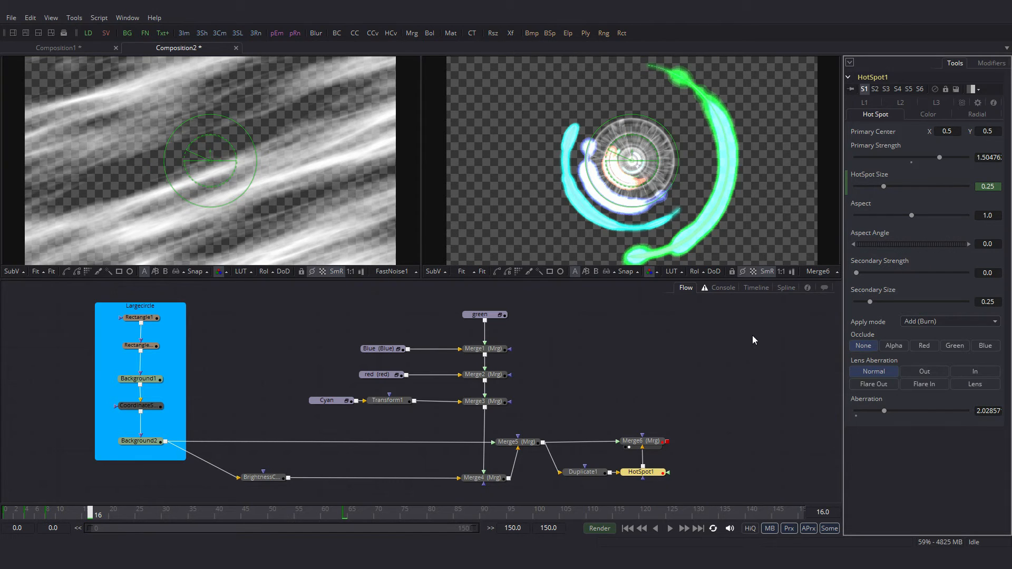
# Isolate the HotSpot Size curve in the spline editor and give all its keyframes stepped interpolation that holds each value until the next key.
pyautogui.click(786, 287)
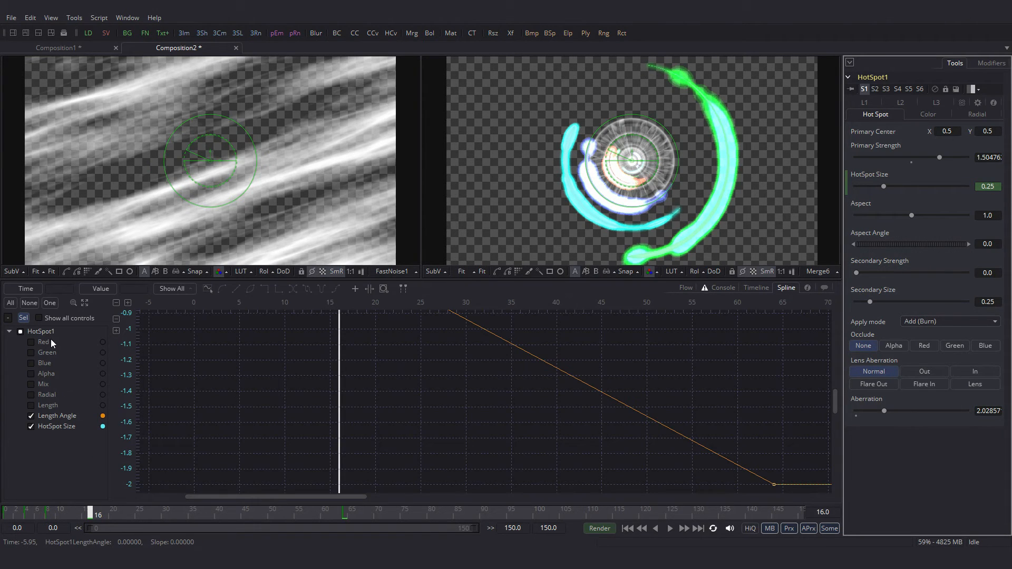
pyautogui.click(70, 426)
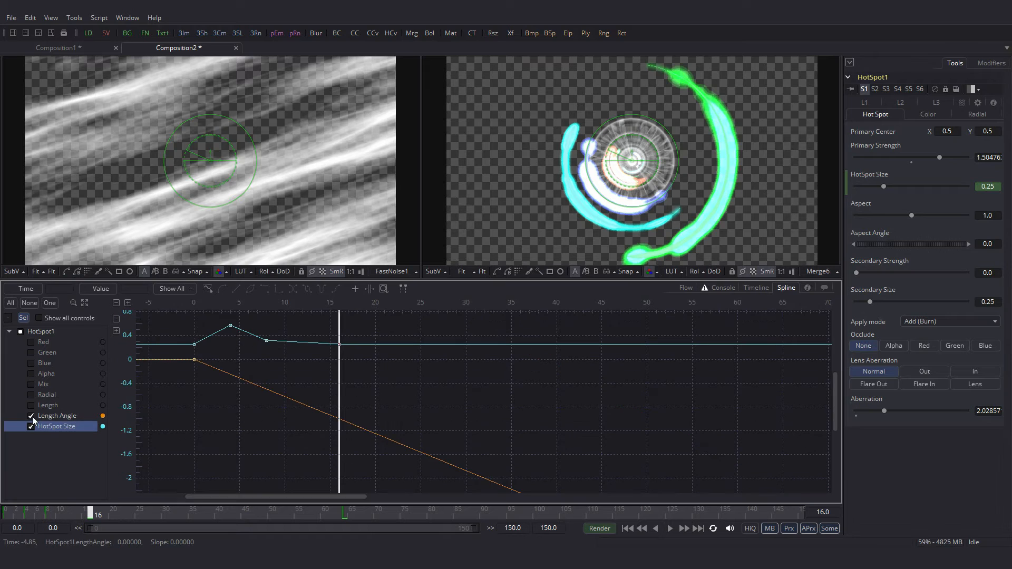
pyautogui.click(31, 416)
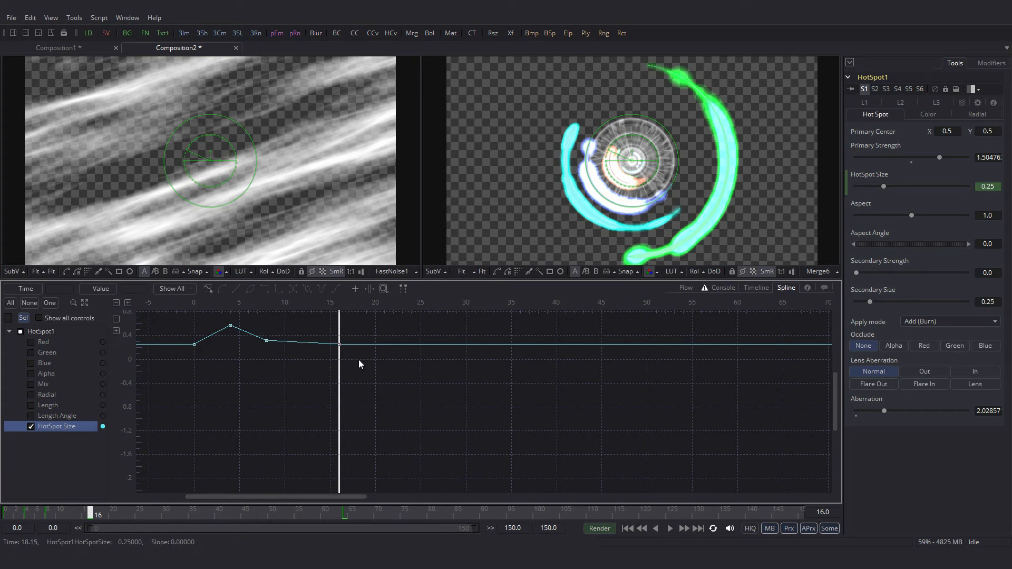
pyautogui.click(84, 302)
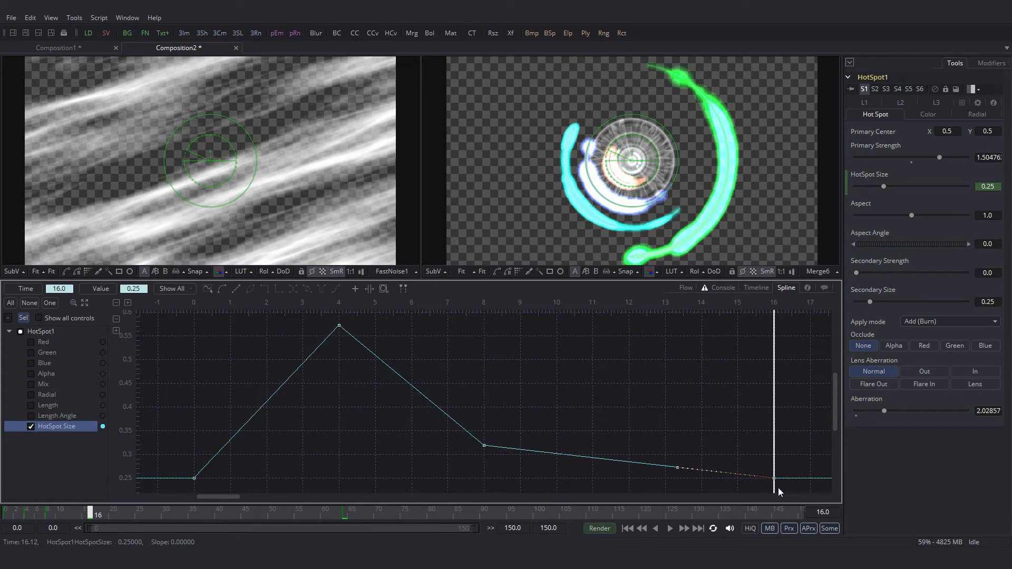
pyautogui.moveTo(792, 488); pyautogui.dragTo(170, 318)
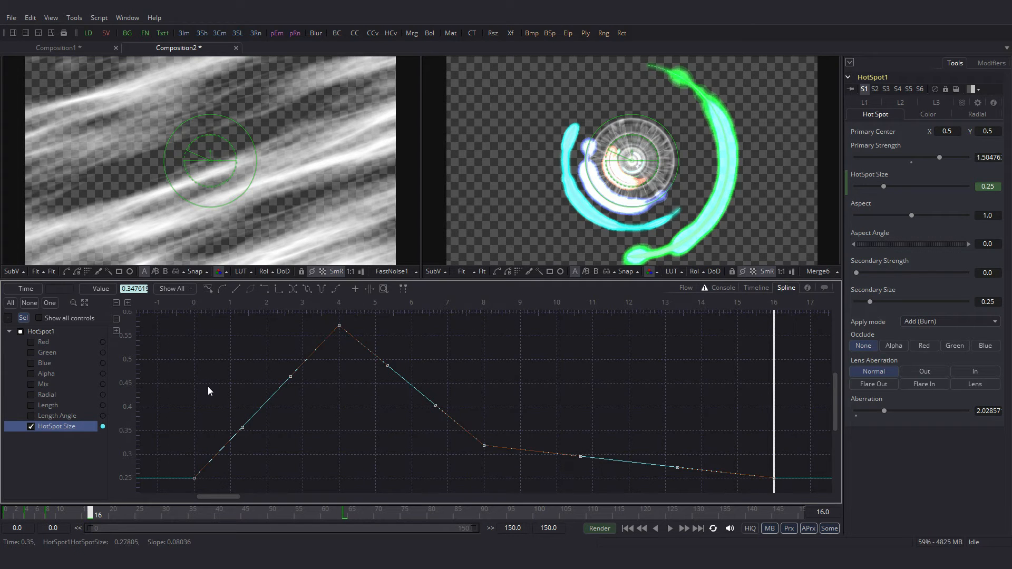
pyautogui.click(265, 289)
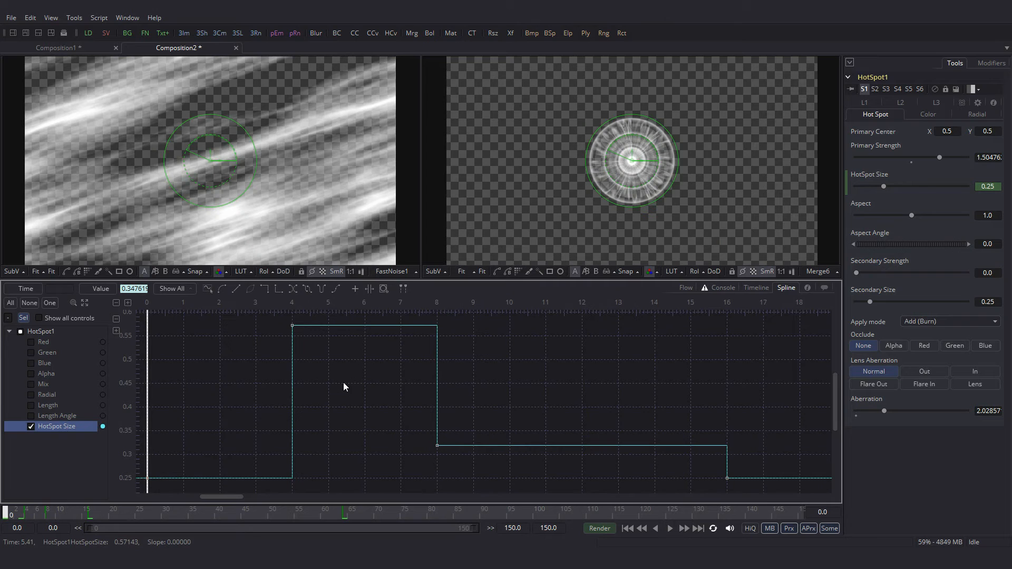
# Review the stepped hot spot animation by scrubbing through the keyframes and playing the composition from the start.
pyautogui.click(22, 515)
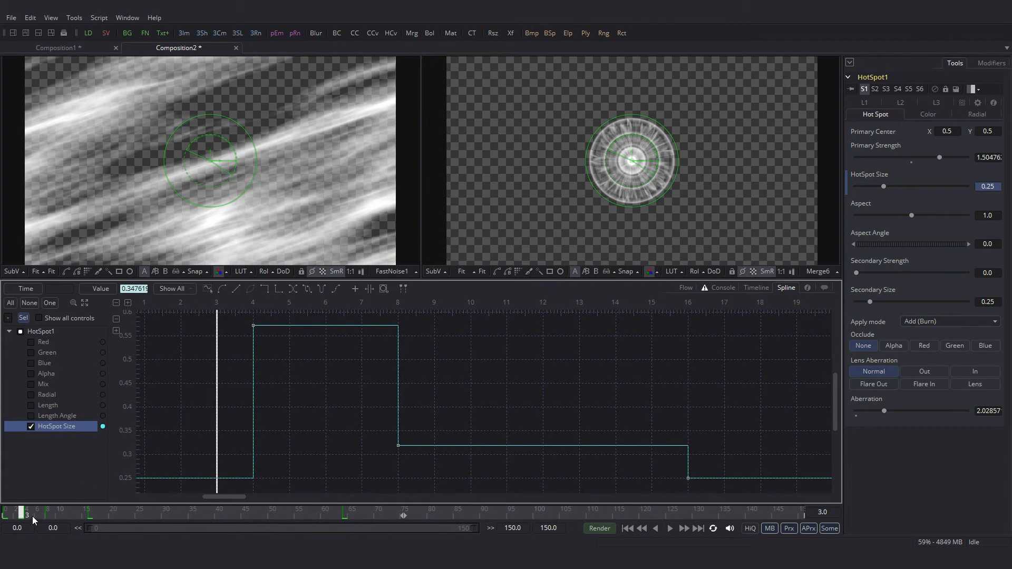
pyautogui.click(27, 512)
pyautogui.click(42, 513)
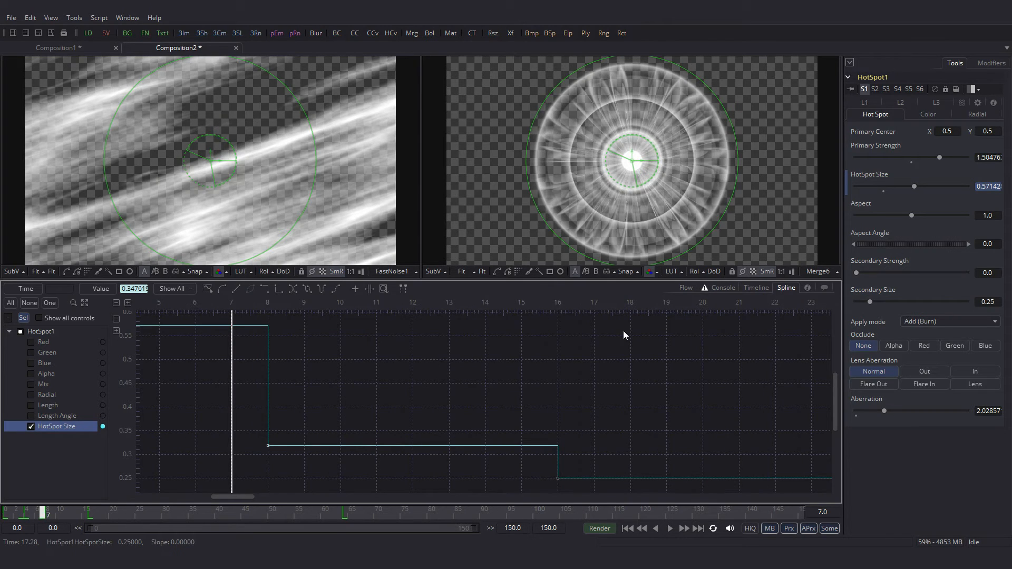
pyautogui.click(686, 289)
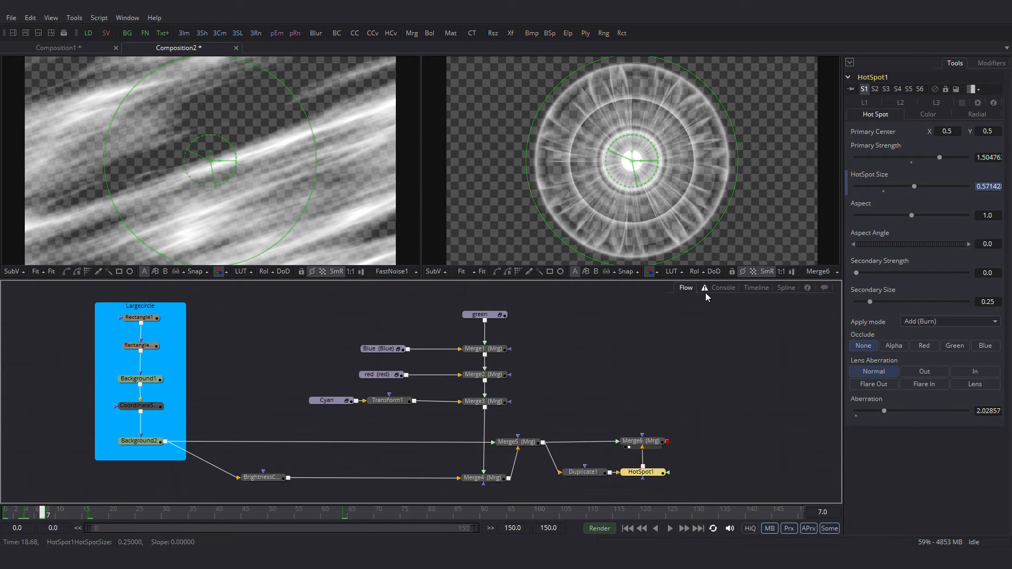
pyautogui.click(8, 515)
pyautogui.click(670, 528)
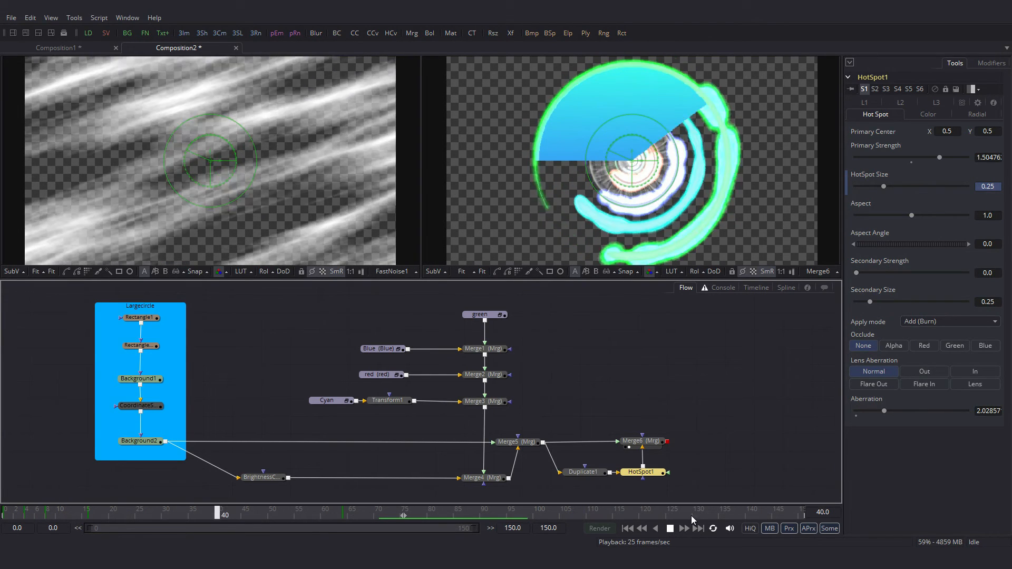
pyautogui.click(669, 528)
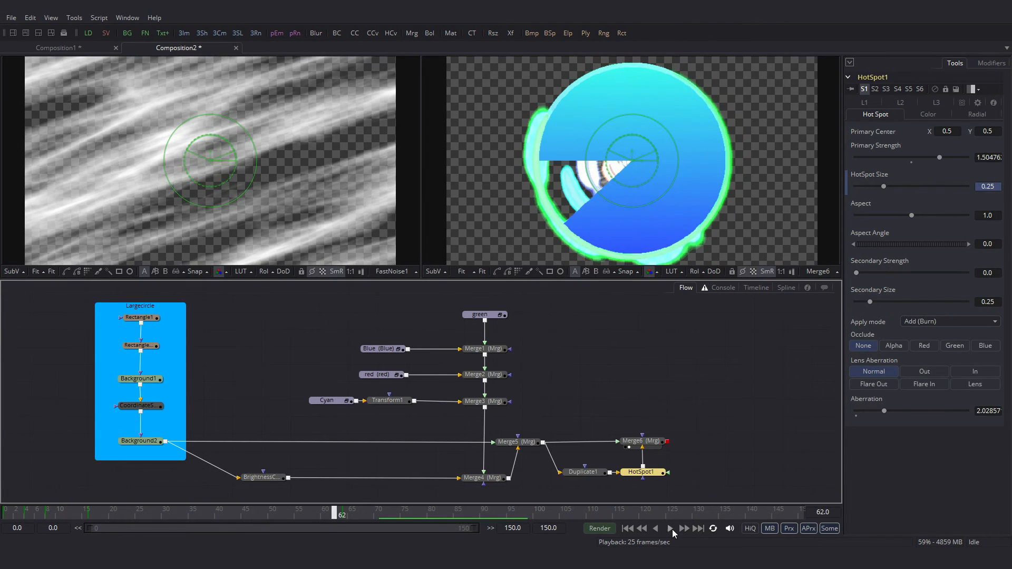
pyautogui.click(11, 515)
pyautogui.moveTo(11, 514); pyautogui.dragTo(373, 514)
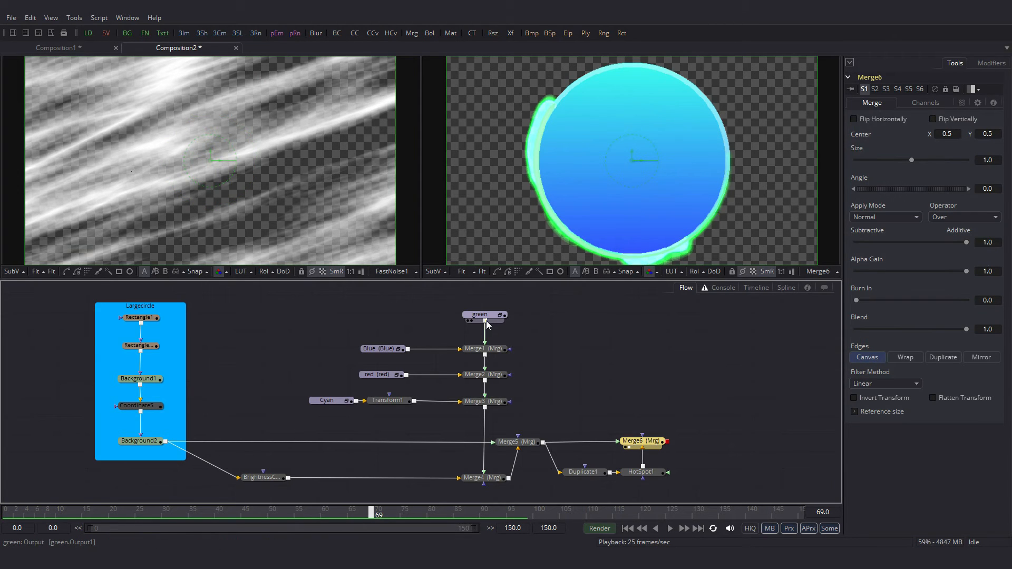
# Merge the green group's output with Merge6 and route its connection through a pipe router placed above the new merge.
pyautogui.moveTo(486, 321); pyautogui.dragTo(669, 444)
pyautogui.click(709, 446)
pyautogui.click(621, 388)
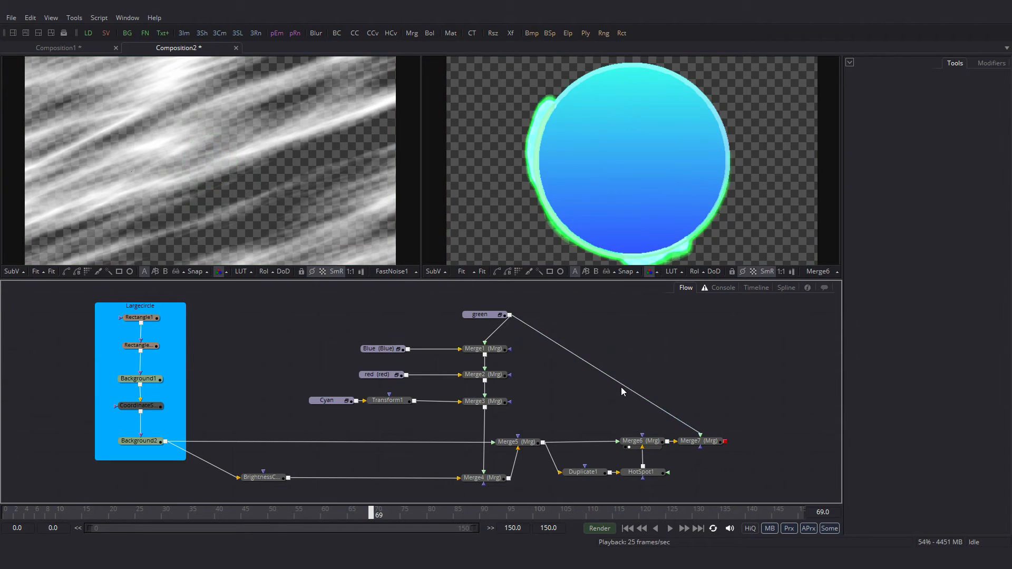
pyautogui.keyDown('alt'); pyautogui.click(607, 376); pyautogui.keyUp('alt')
pyautogui.moveTo(607, 376); pyautogui.dragTo(699, 317)
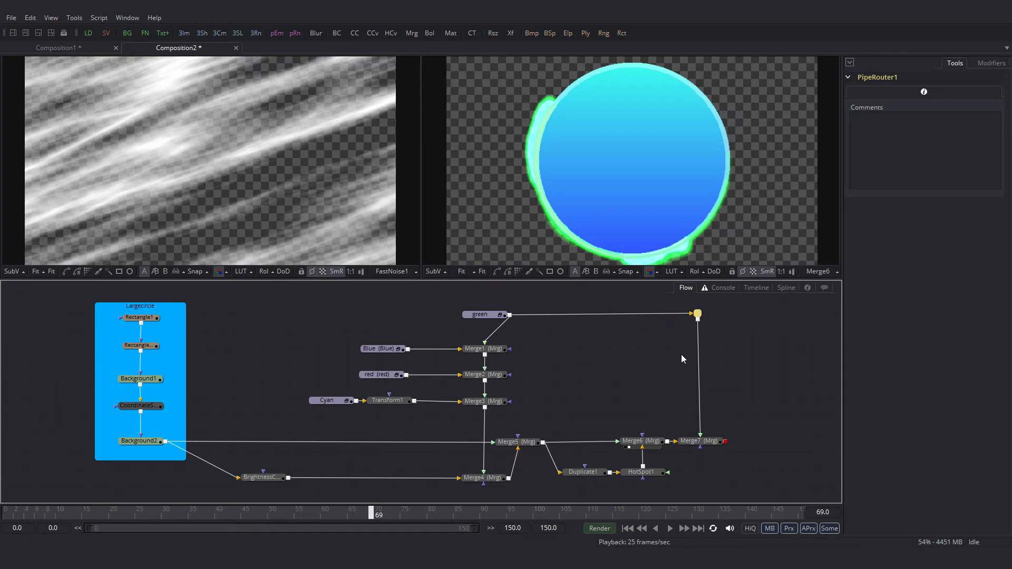
# Show Merge7 in the second viewer and reduce its size to about 0.79 so the green ring hugs the circle.
pyautogui.click(698, 440)
pyautogui.moveTo(698, 441); pyautogui.dragTo(695, 203)
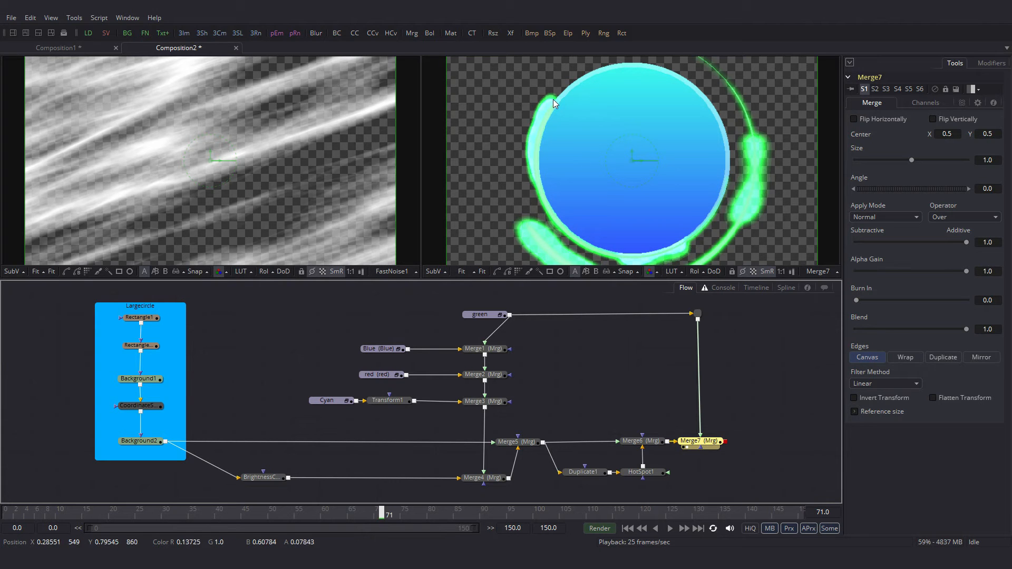
pyautogui.moveTo(912, 159)
pyautogui.mouseDown()
pyautogui.moveTo(893, 161)
pyautogui.moveTo(901, 165)
pyautogui.mouseUp()
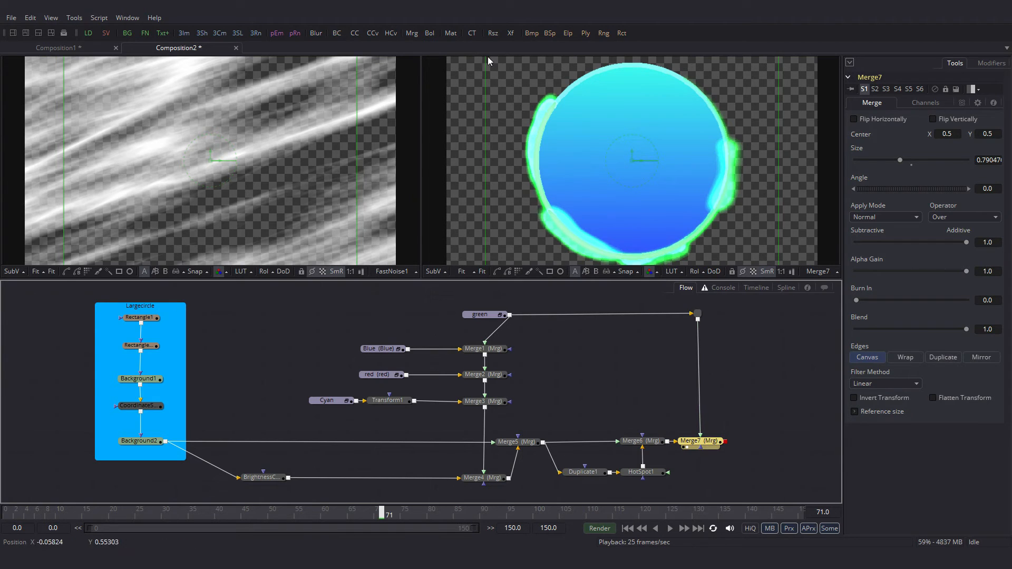
# Add a Transform after Merge7, scale it to about 0.305 and lower its centre to Y 0.341.
pyautogui.click(513, 34)
pyautogui.moveTo(754, 459); pyautogui.dragTo(782, 439)
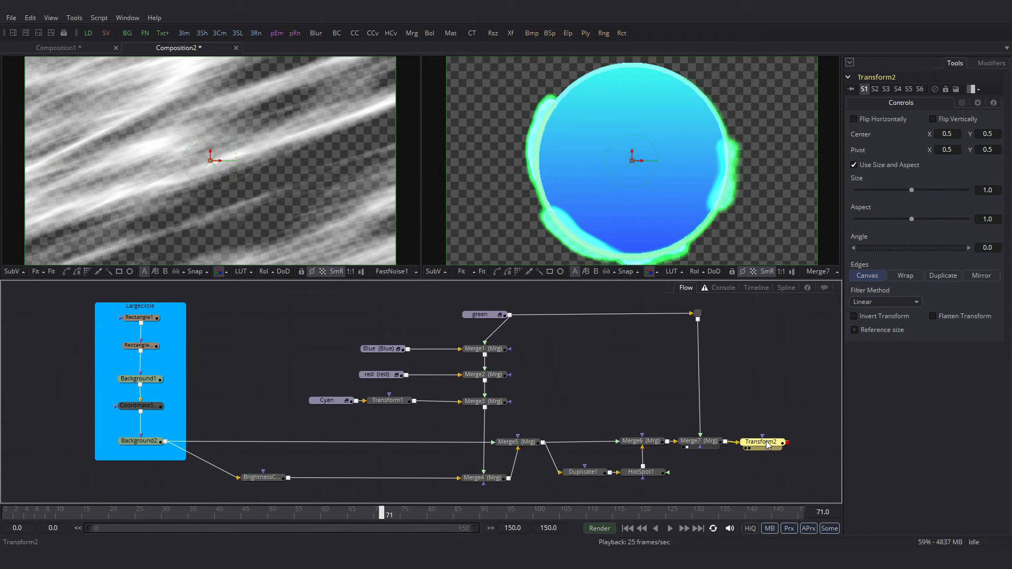
pyautogui.moveTo(912, 190); pyautogui.dragTo(873, 188)
pyautogui.moveTo(633, 151); pyautogui.dragTo(633, 184)
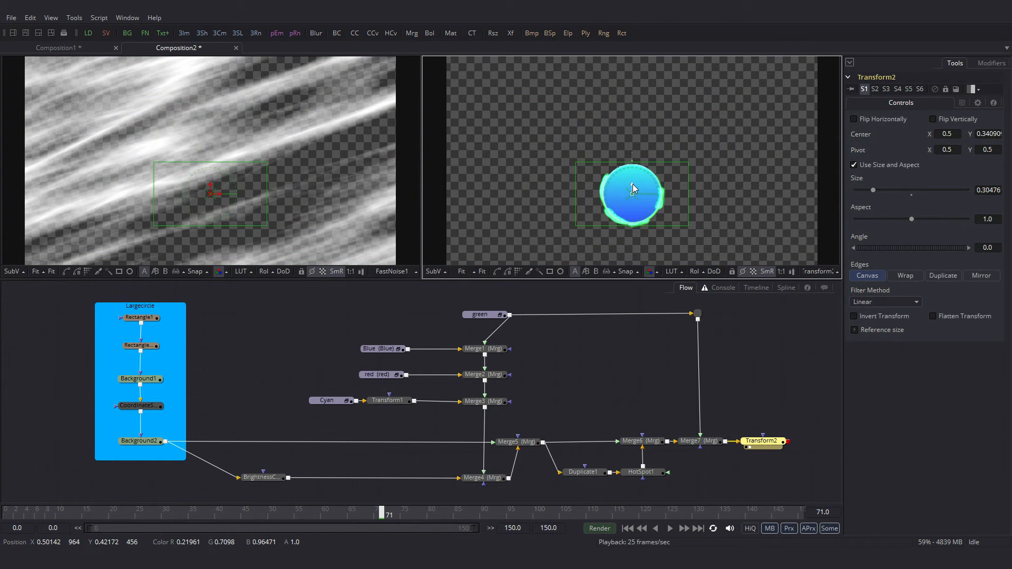
# Import the deranged human image from the Thenika folder in File Explorer into the flow as a loader.
pyautogui.moveTo(787, 386); pyautogui.dragTo(715, 384)
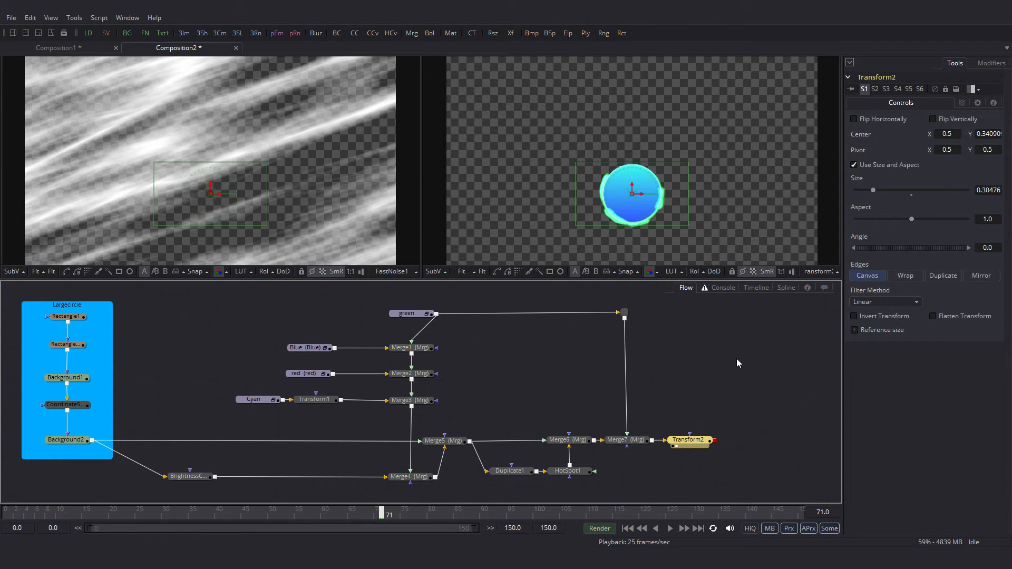
pyautogui.hotkey('alt', 'Tab')
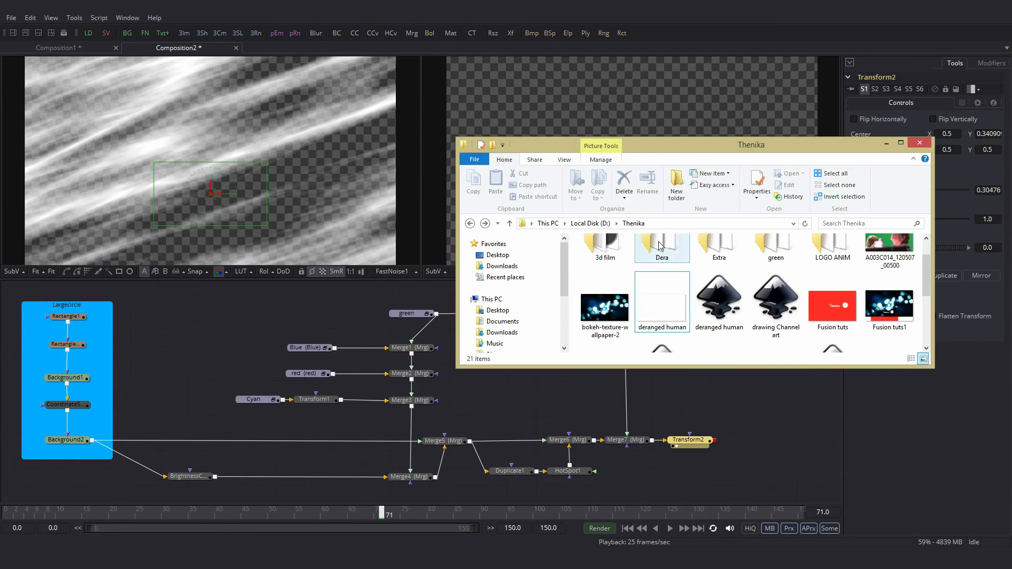
pyautogui.moveTo(663, 304); pyautogui.dragTo(741, 320)
pyautogui.click(886, 143)
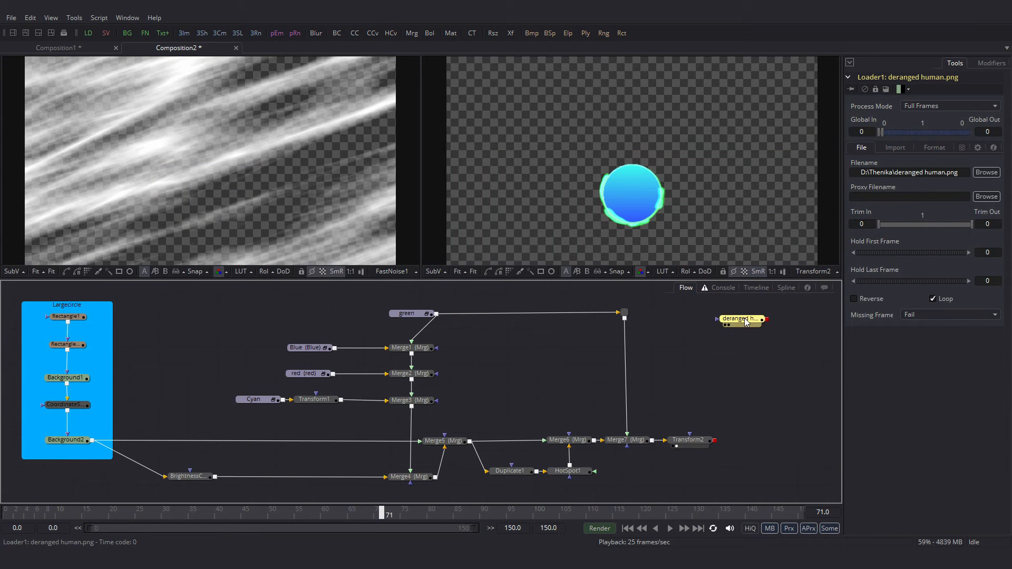
# Add a Background tool below the deranged human loader and mask it with the loader's output.
pyautogui.click(735, 351)
pyautogui.hotkey('ctrl', 'space')
pyautogui.write('ba')
pyautogui.click(476, 377)
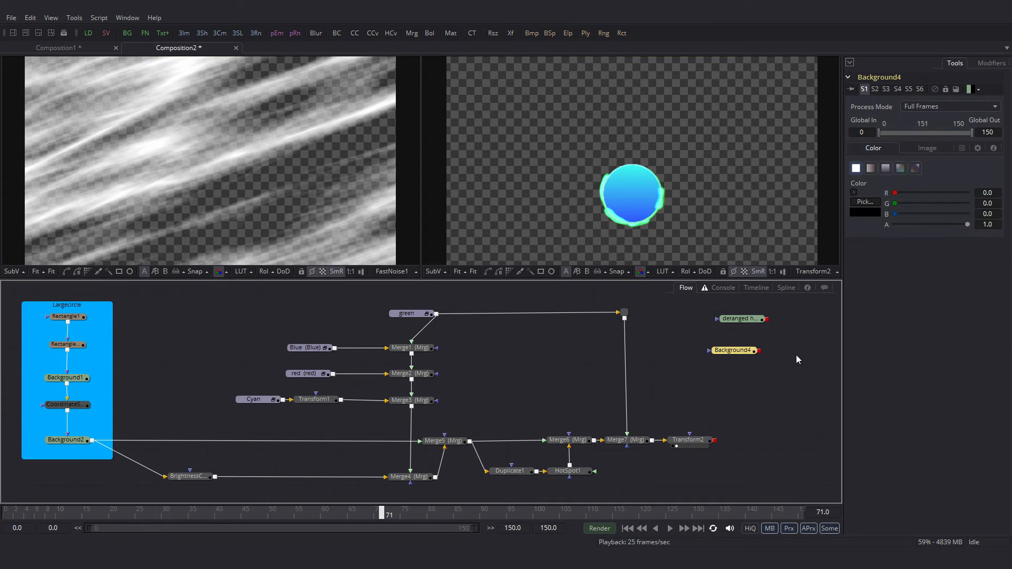
pyautogui.moveTo(742, 353); pyautogui.dragTo(752, 344)
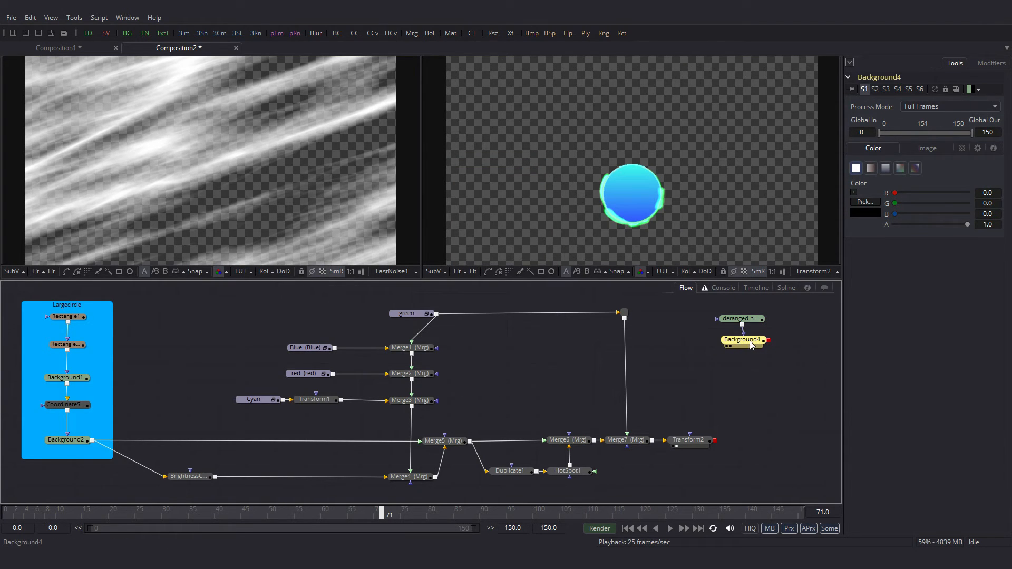
# Add an Image Plane 3D fed by Background4 and place it below that node.
pyautogui.hotkey('ctrl', 'space')
pyautogui.write('image')
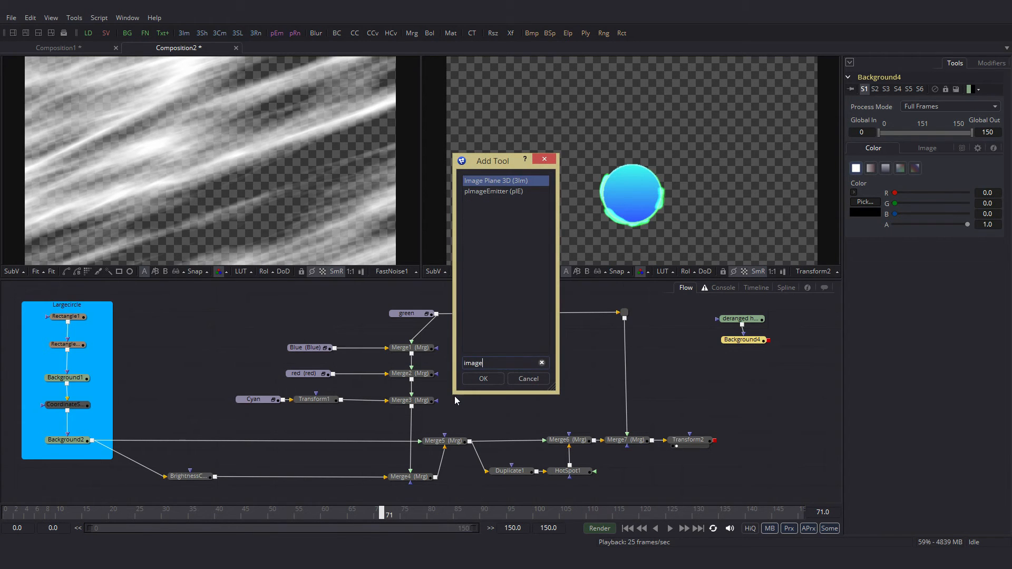
pyautogui.press('Return')
pyautogui.moveTo(803, 344); pyautogui.dragTo(745, 368)
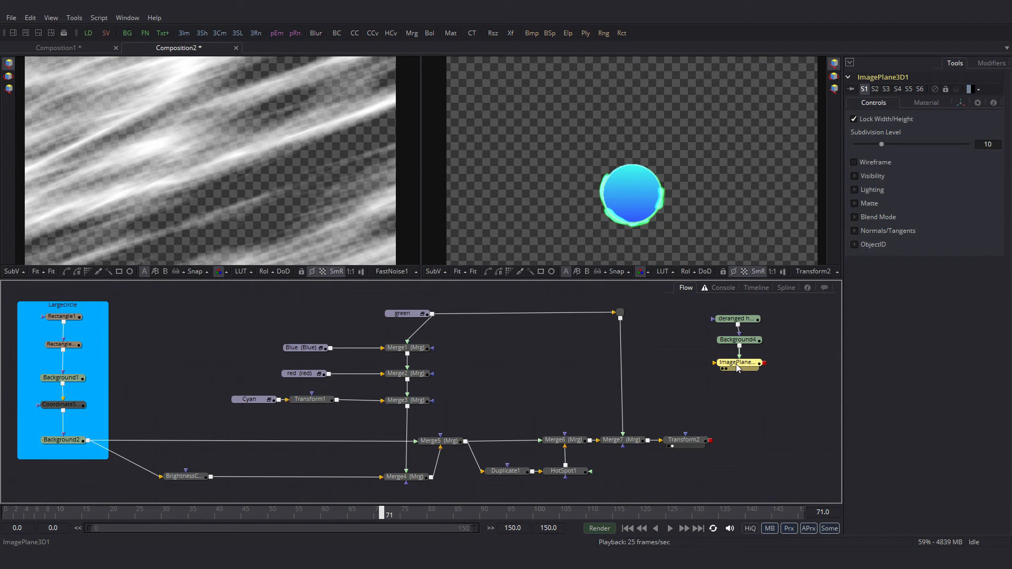
# Add a Renderer 3D after the image plane and merge its output with Transform2.
pyautogui.hotkey('shift', 'space')
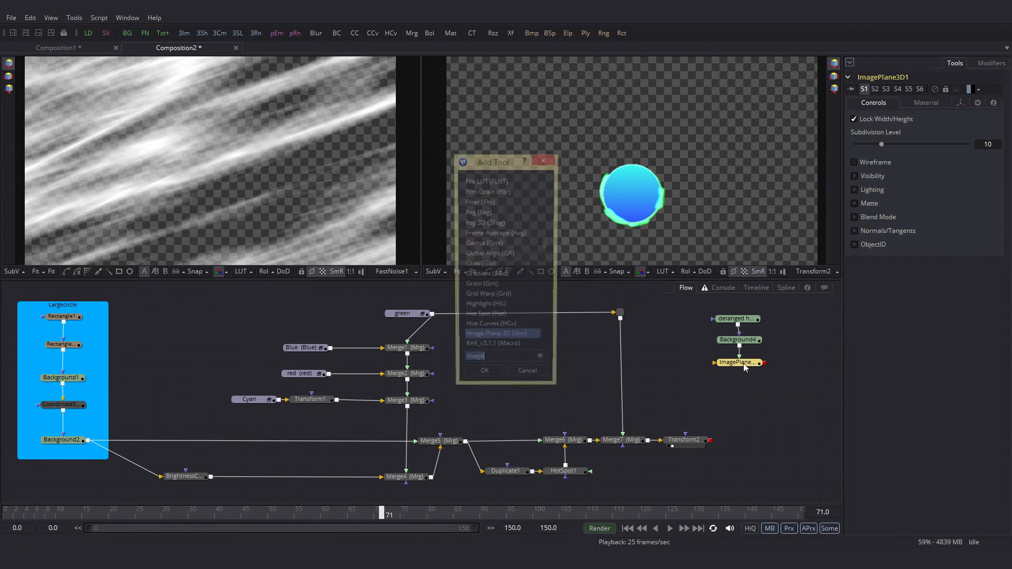
pyautogui.write('ren')
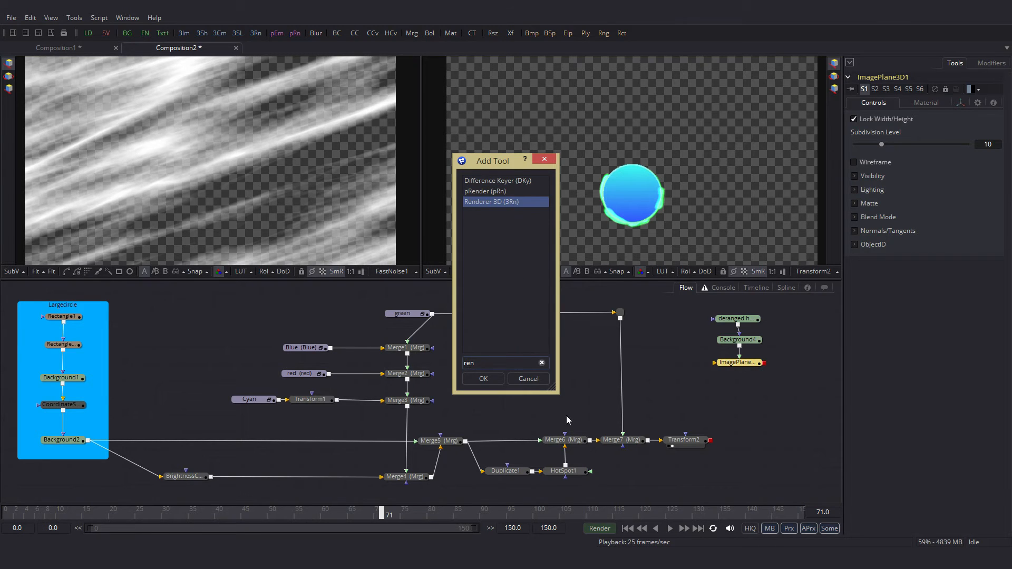
pyautogui.click(494, 379)
pyautogui.moveTo(790, 367); pyautogui.dragTo(815, 372)
pyautogui.moveTo(725, 438); pyautogui.dragTo(712, 441)
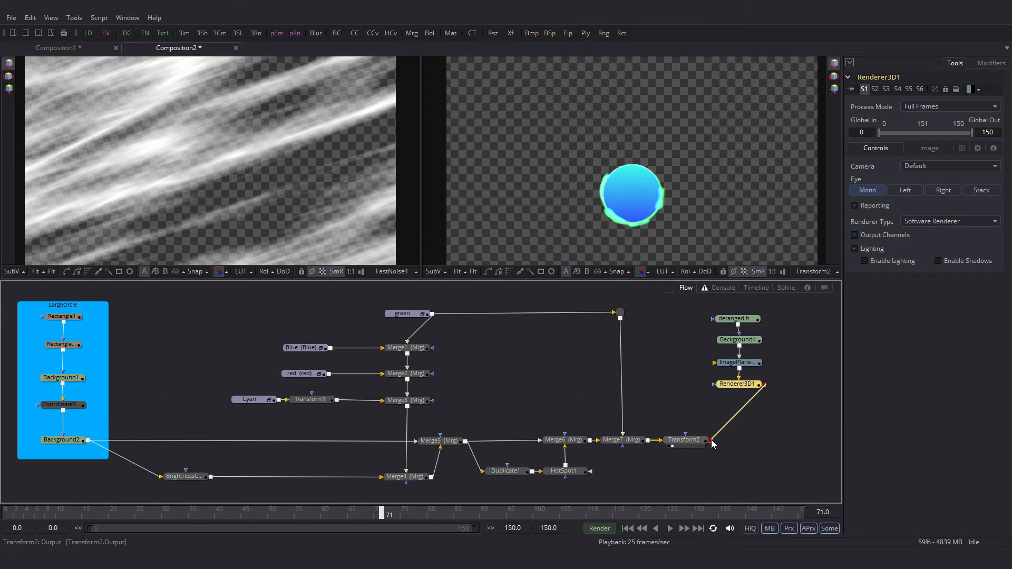
# Colour Background4 light green (R 0.44, G 1.0, B 0.63) and show Merge8 in the second viewer.
pyautogui.click(753, 342)
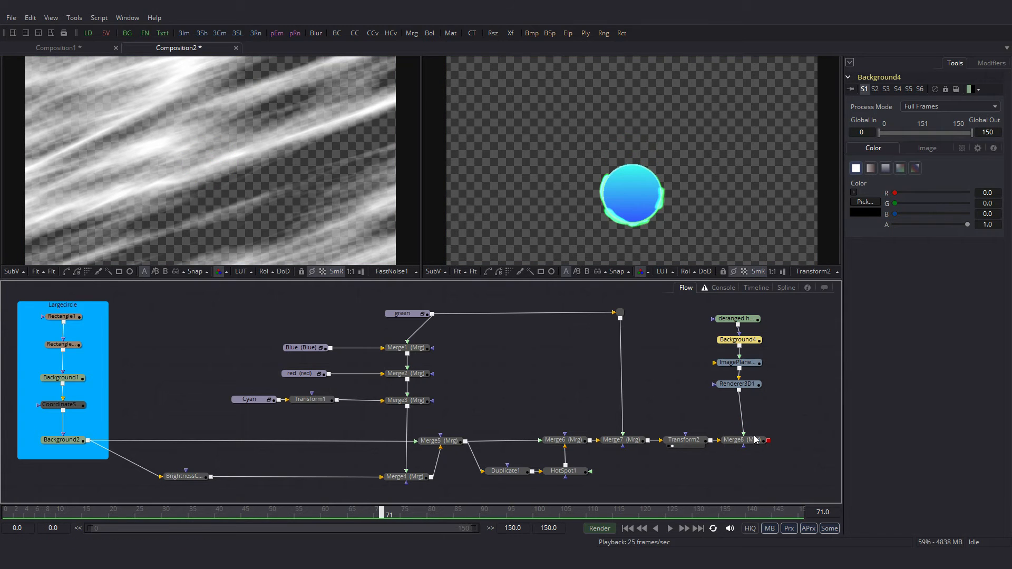
pyautogui.click(853, 192)
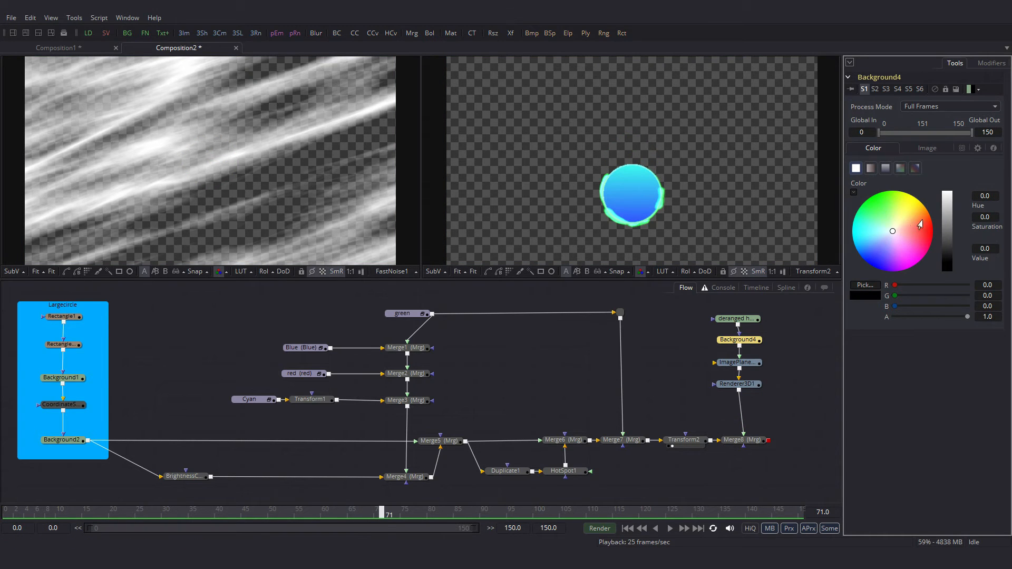
pyautogui.click(876, 216)
pyautogui.moveTo(761, 180); pyautogui.dragTo(761, 180)
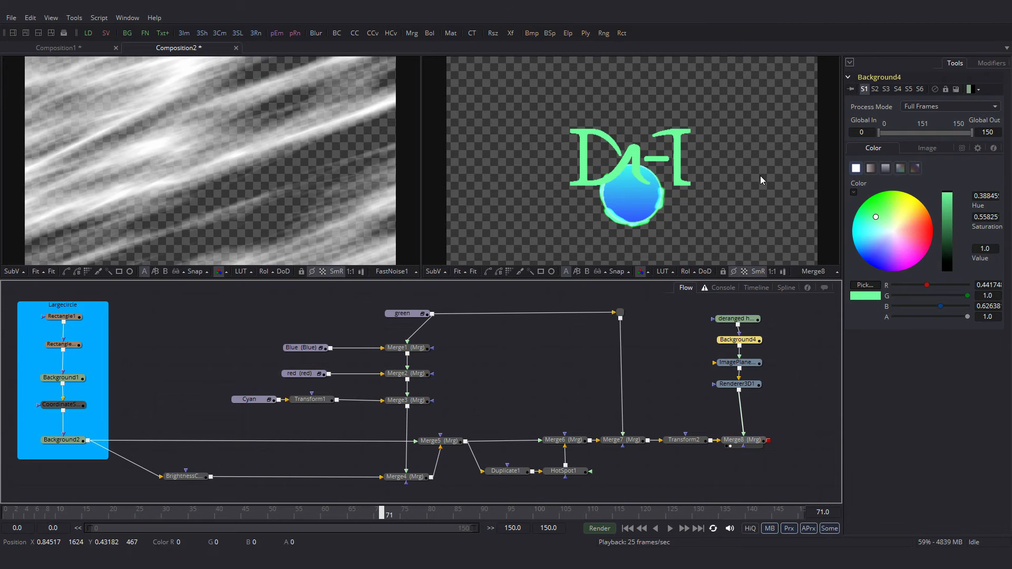
# Fit the logo inside the blue circle by setting Merge8's centre to Y 0.338 and its size to about 0.295.
pyautogui.click(767, 440)
pyautogui.moveTo(633, 159); pyautogui.dragTo(640, 186)
pyautogui.moveTo(912, 160); pyautogui.dragTo(872, 162)
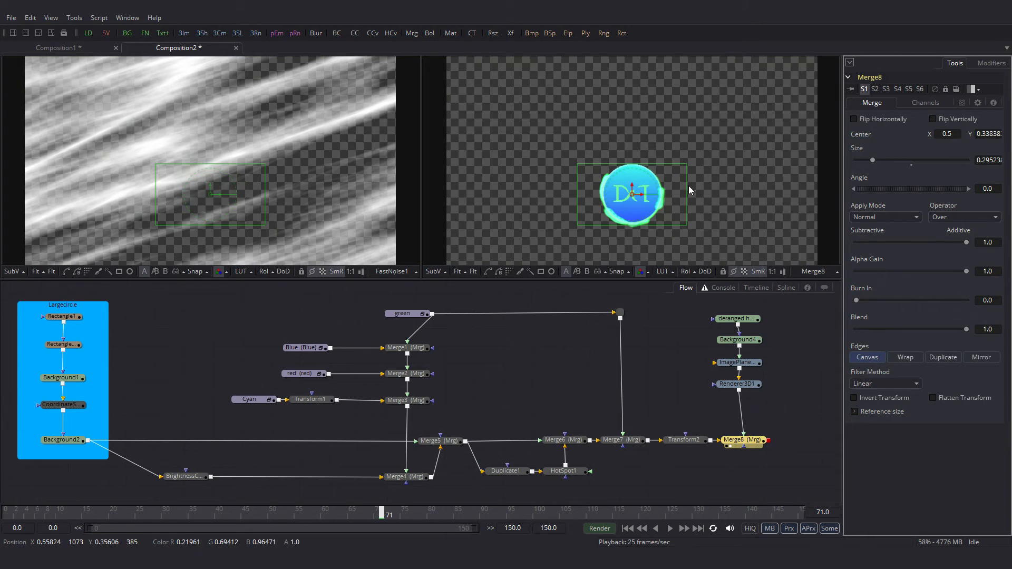
pyautogui.moveTo(789, 388); pyautogui.dragTo(269, 389)
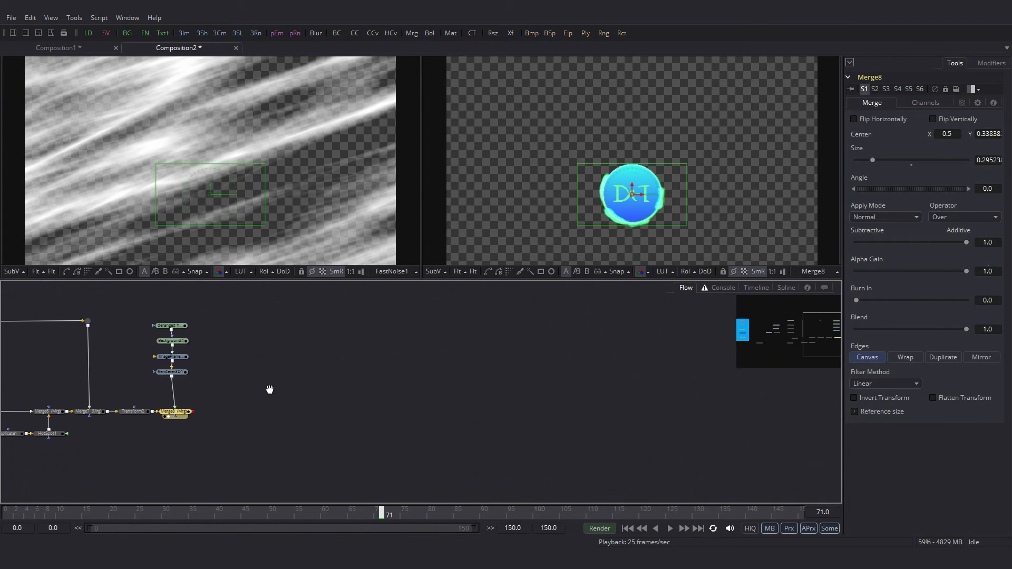
# Add a new Background node in the empty area of the flow and show it in a single viewer.
pyautogui.moveTo(490, 411); pyautogui.dragTo(399, 419)
pyautogui.click(369, 391)
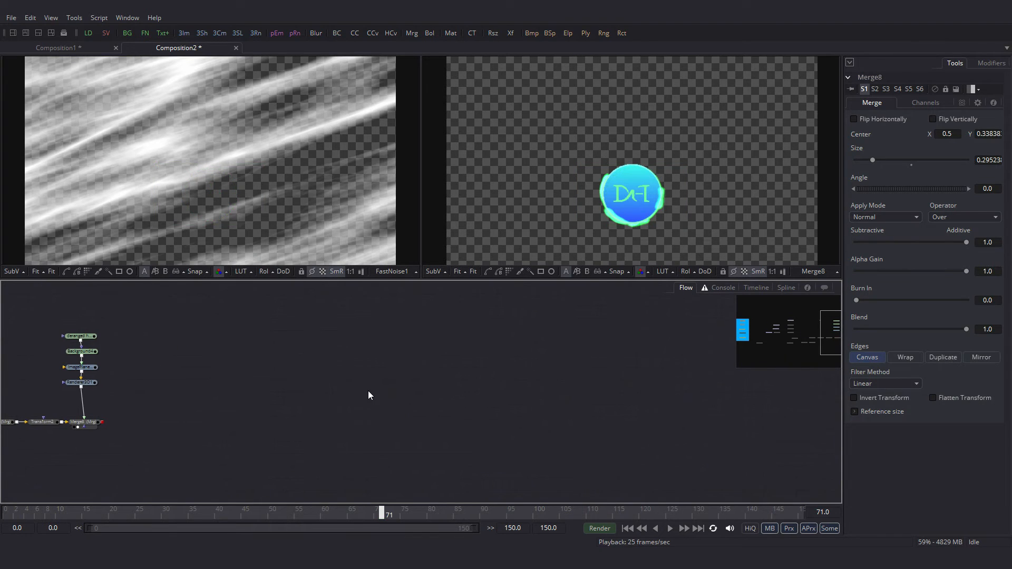
pyautogui.click(129, 33)
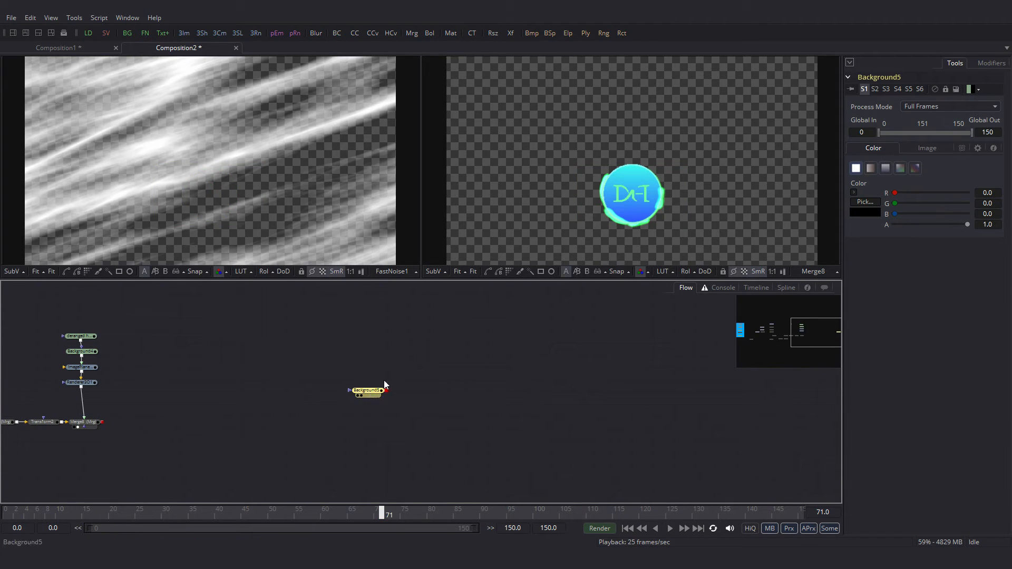
pyautogui.scroll(3, 401, 384)
pyautogui.scroll(2, 406, 381)
pyautogui.moveTo(395, 394)
pyautogui.mouseDown()
pyautogui.moveTo(406, 381)
pyautogui.moveTo(404, 401)
pyautogui.mouseUp()
pyautogui.moveTo(313, 413); pyautogui.dragTo(584, 123)
pyautogui.click(14, 33)
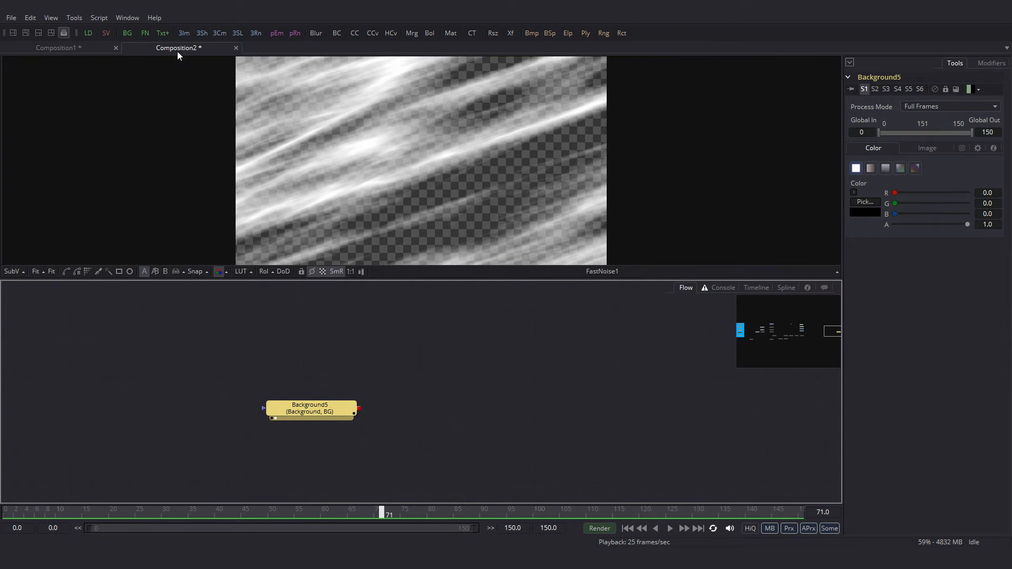
pyautogui.moveTo(311, 408); pyautogui.dragTo(364, 176)
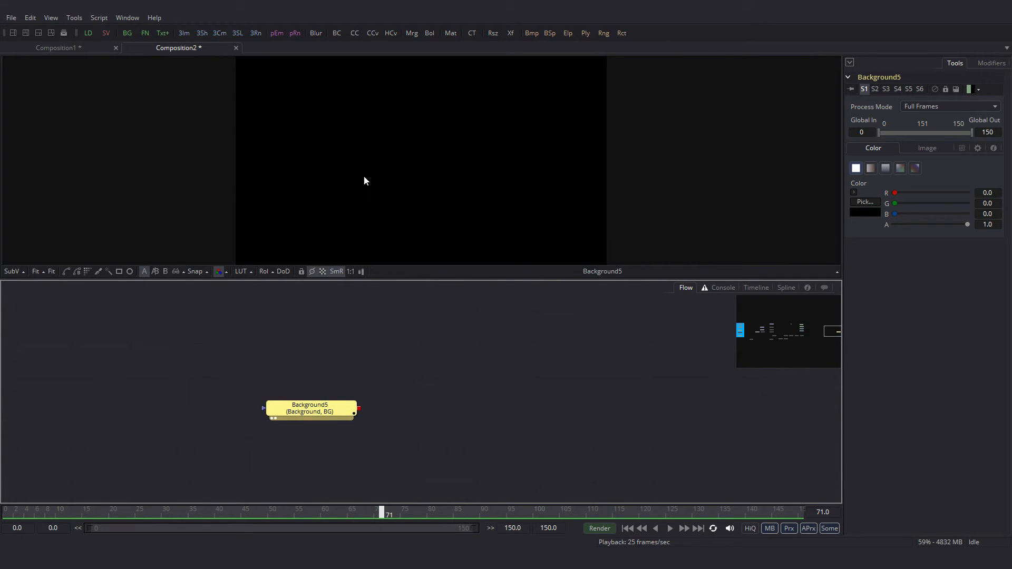
# Colour Background5 deep blue with R about 0.01, G 0.0 and B 0.84.
pyautogui.click(854, 192)
pyautogui.moveTo(888, 230); pyautogui.dragTo(873, 265)
pyautogui.click(947, 204)
pyautogui.moveTo(322, 412); pyautogui.dragTo(324, 409)
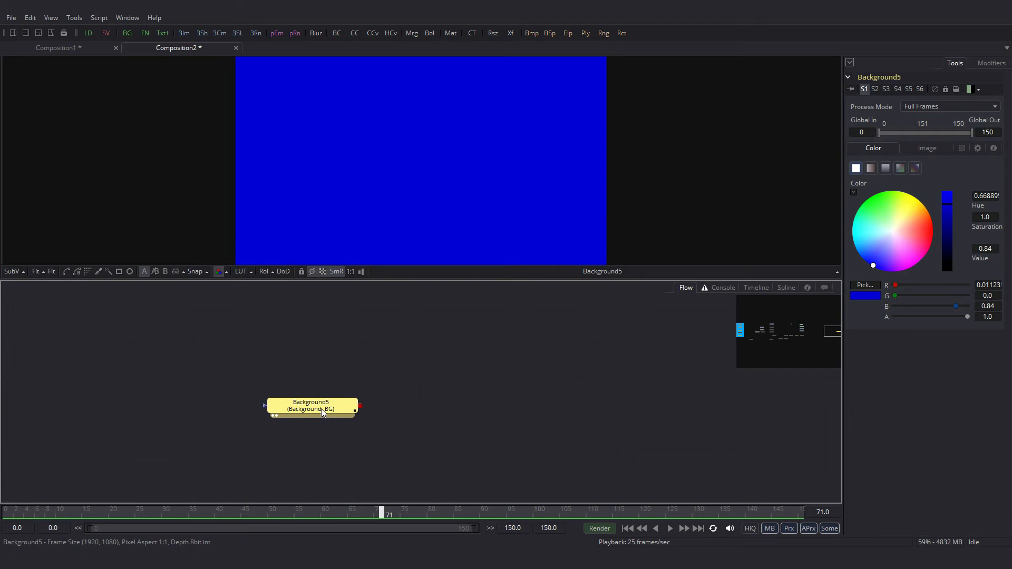
# Mask Background5 with a rectangle centred at Y about 0.823, about 0.855 wide and 0.11 high, forming a strip near the frame's upper edge.
pyautogui.click(118, 274)
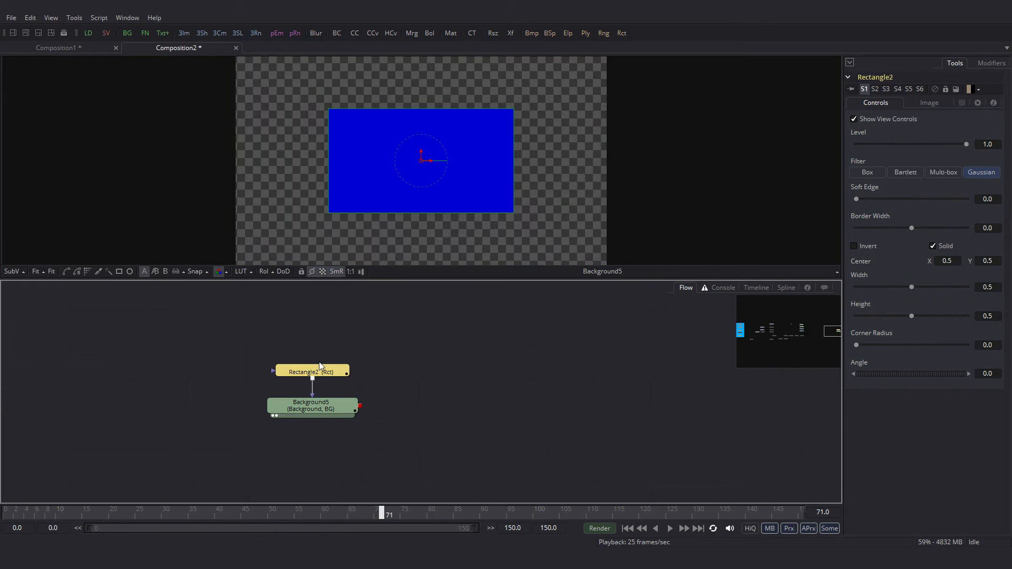
pyautogui.moveTo(514, 158); pyautogui.dragTo(580, 153)
pyautogui.moveTo(390, 109); pyautogui.dragTo(424, 97)
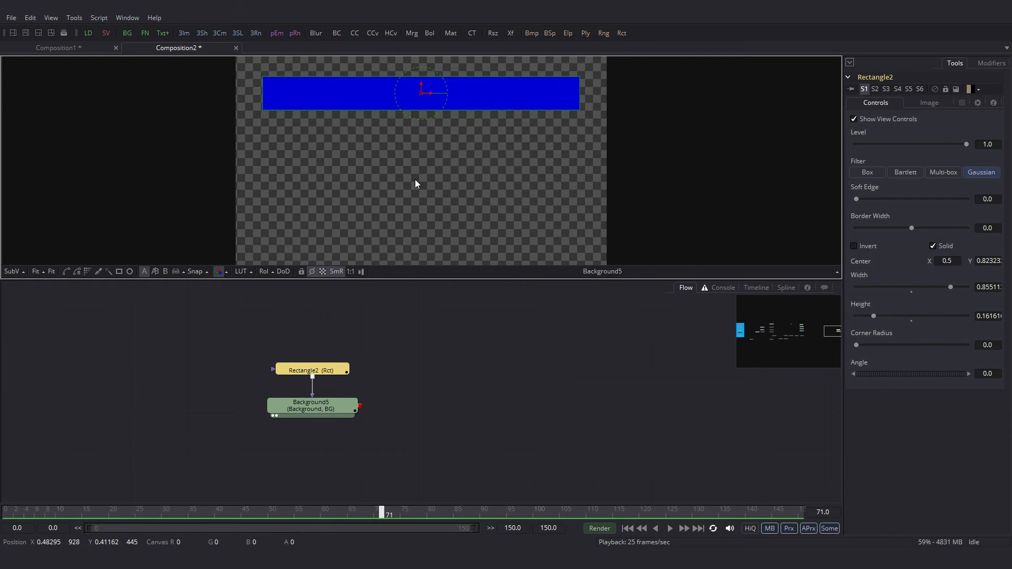
pyautogui.scroll(-1, 416, 181)
pyautogui.moveTo(457, 132); pyautogui.dragTo(458, 133)
pyautogui.moveTo(406, 353); pyautogui.dragTo(404, 400)
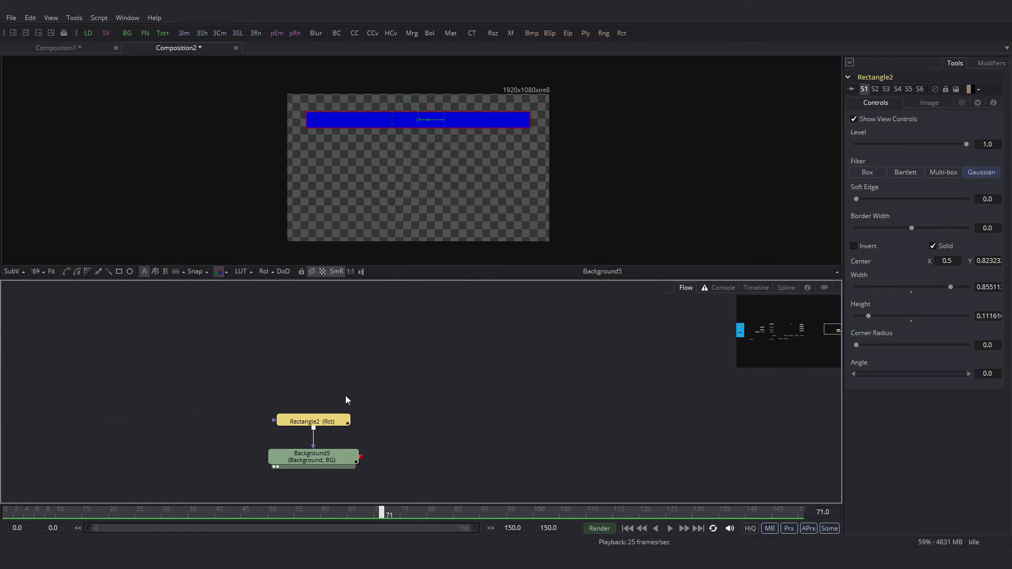
# Add another Background node above Rectangle2 and mask it with a pasted copy of that rectangle.
pyautogui.click(387, 393)
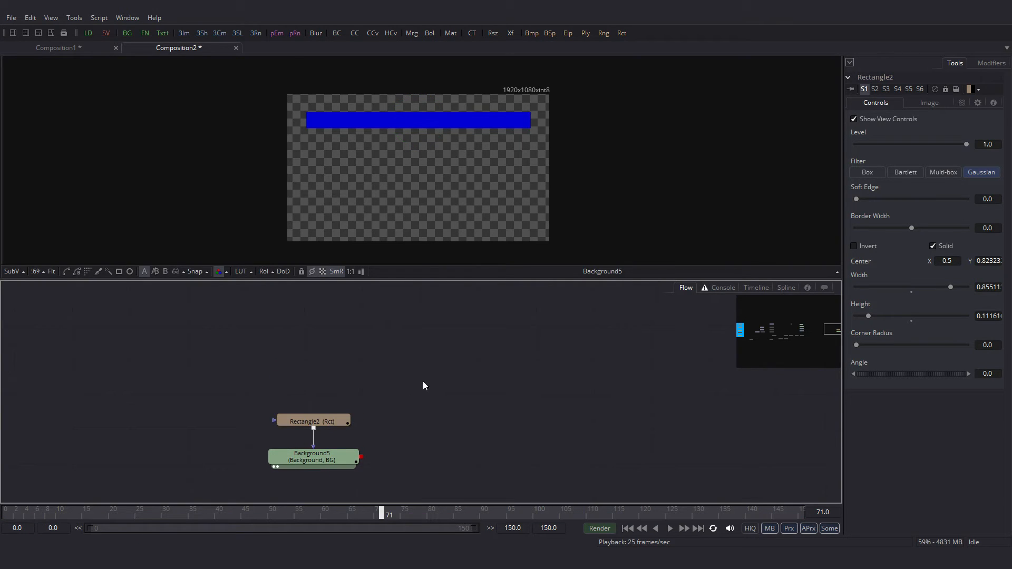
pyautogui.click(127, 34)
pyautogui.moveTo(384, 387); pyautogui.dragTo(313, 384)
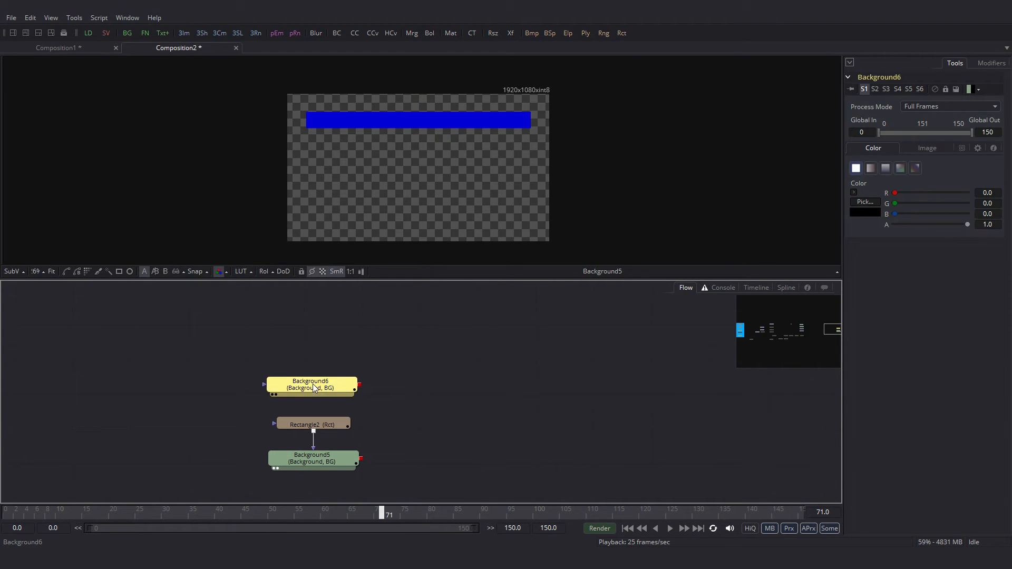
pyautogui.click(327, 429)
pyautogui.hotkey('ctrl', 'c')
pyautogui.click(317, 347)
pyautogui.hotkey('ctrl', 'v')
pyautogui.moveTo(356, 347); pyautogui.dragTo(323, 382)
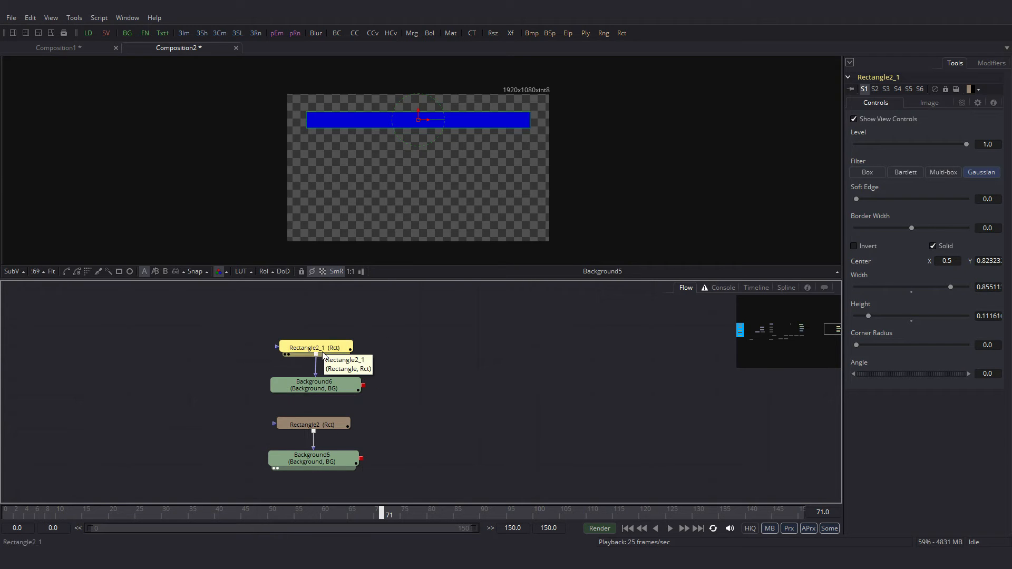
# Colour Background6 light cyan-blue at full brightness.
pyautogui.click(326, 387)
pyautogui.click(854, 193)
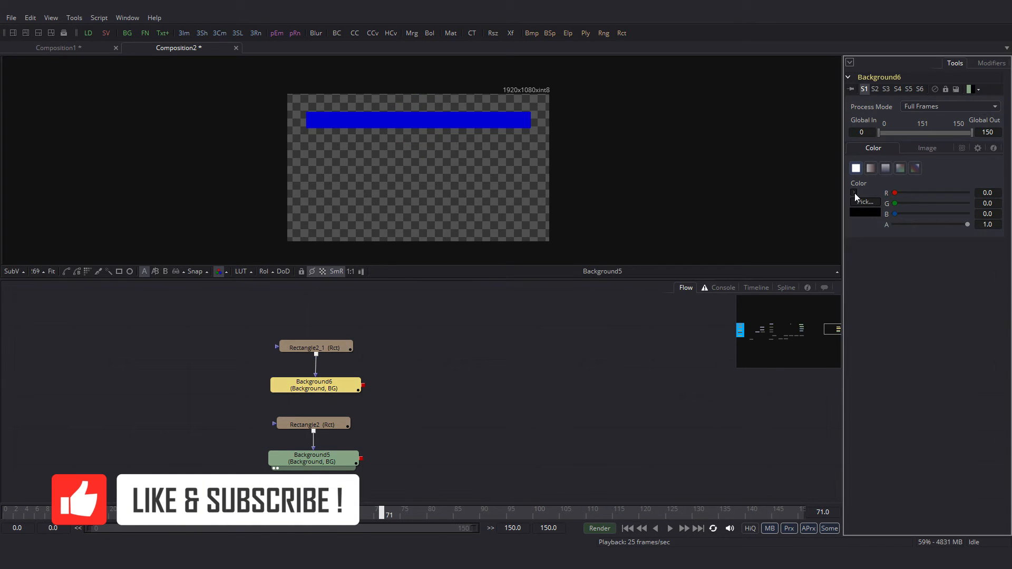
pyautogui.moveTo(945, 204); pyautogui.dragTo(948, 180)
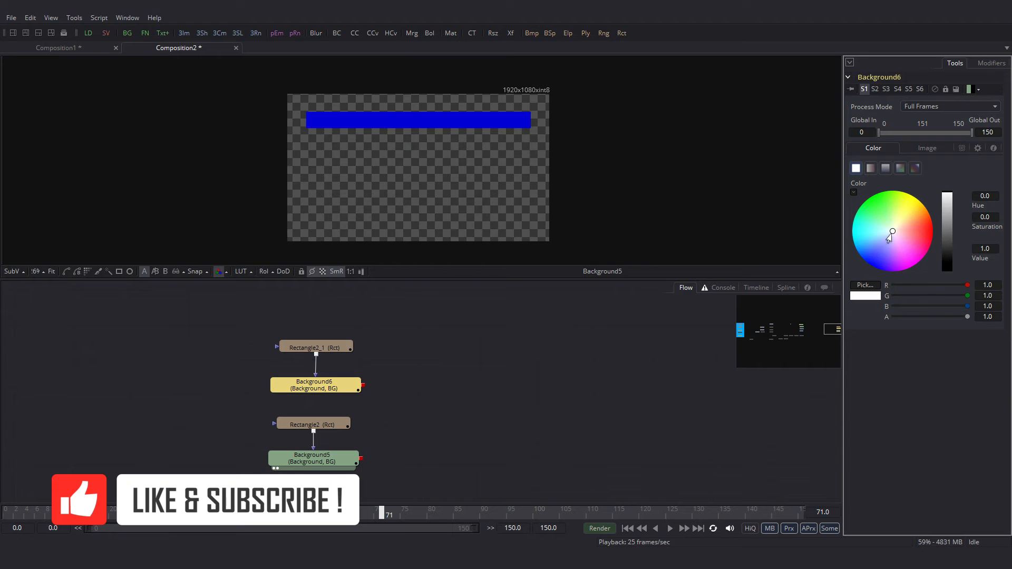
pyautogui.click(869, 236)
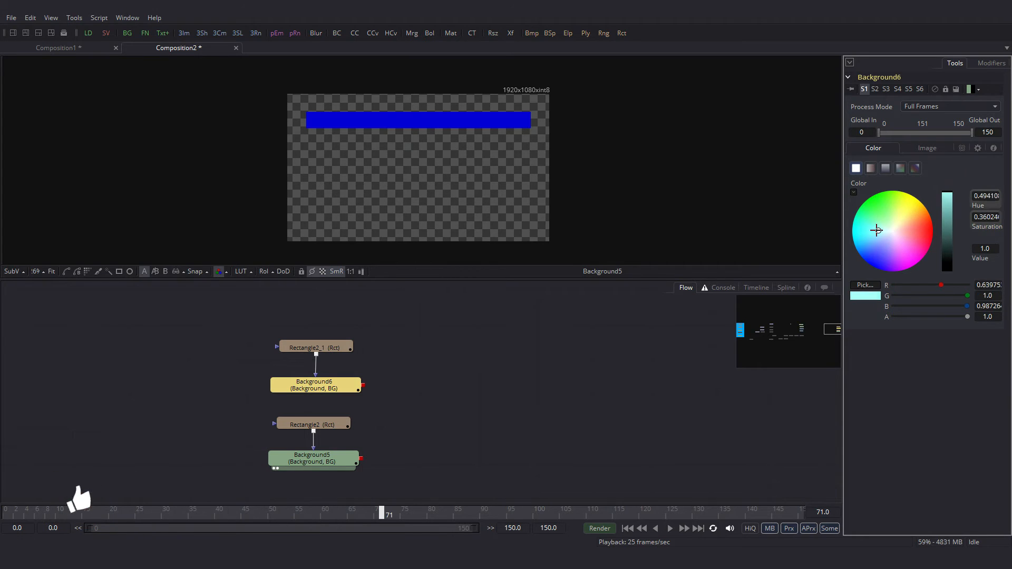
# Shape Background6's rectangle mask to about 0.996 wide and 0.047 high with a soft edge of about 0.019, showing Background6 in the viewer.
pyautogui.click(313, 348)
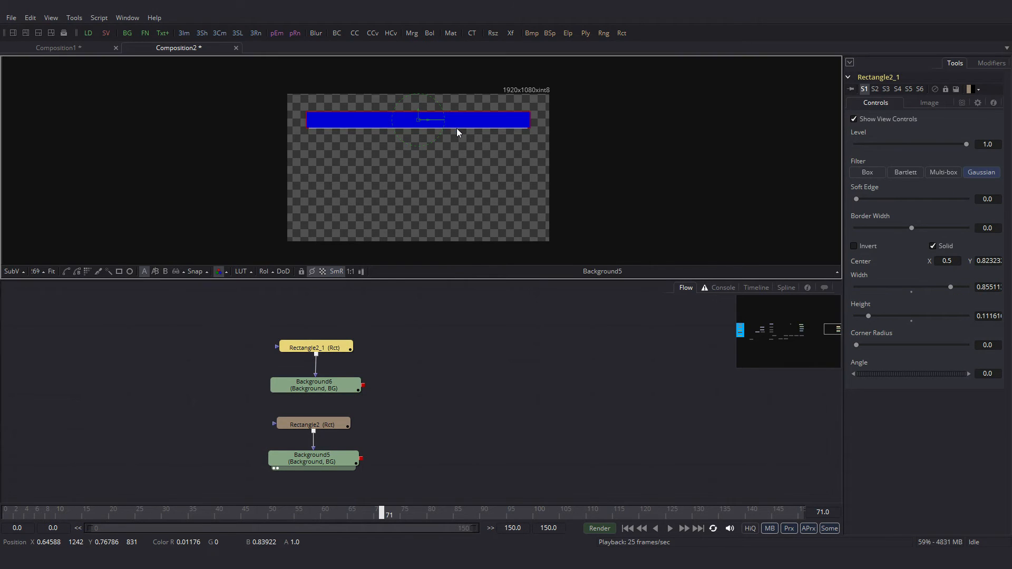
pyautogui.moveTo(457, 128); pyautogui.dragTo(458, 123)
pyautogui.click(275, 394)
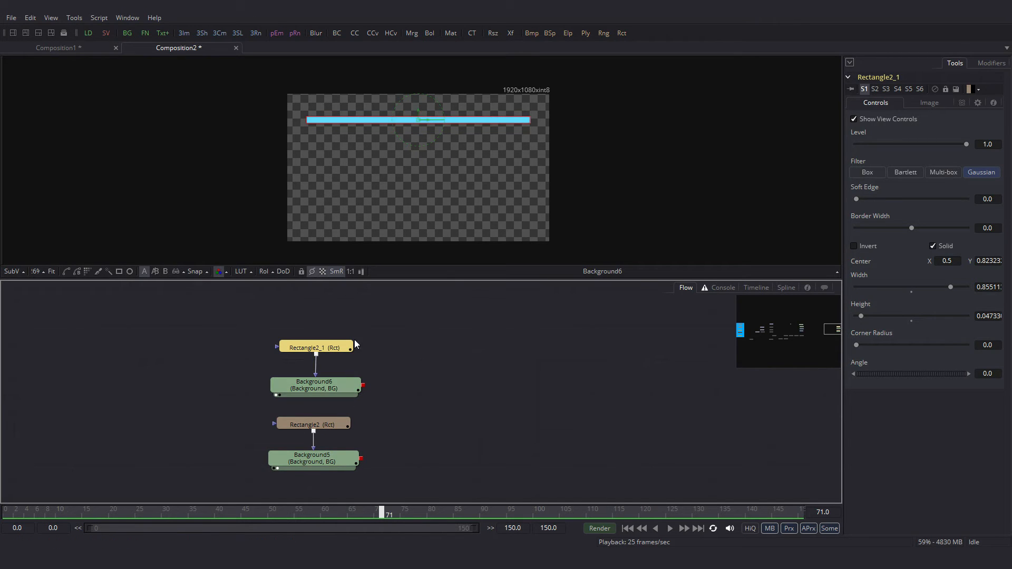
pyautogui.moveTo(857, 199); pyautogui.dragTo(868, 198)
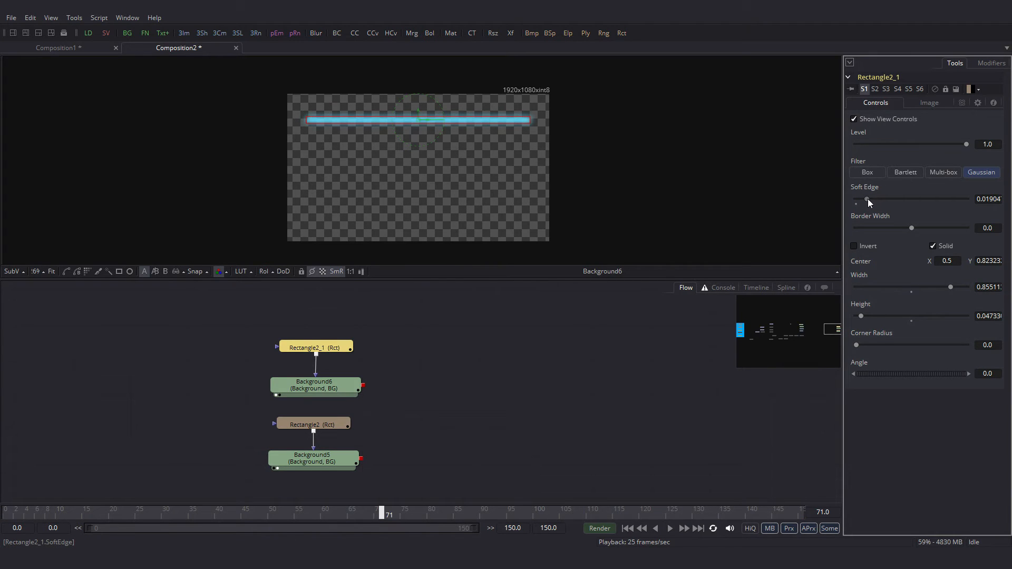
pyautogui.moveTo(530, 121); pyautogui.dragTo(549, 123)
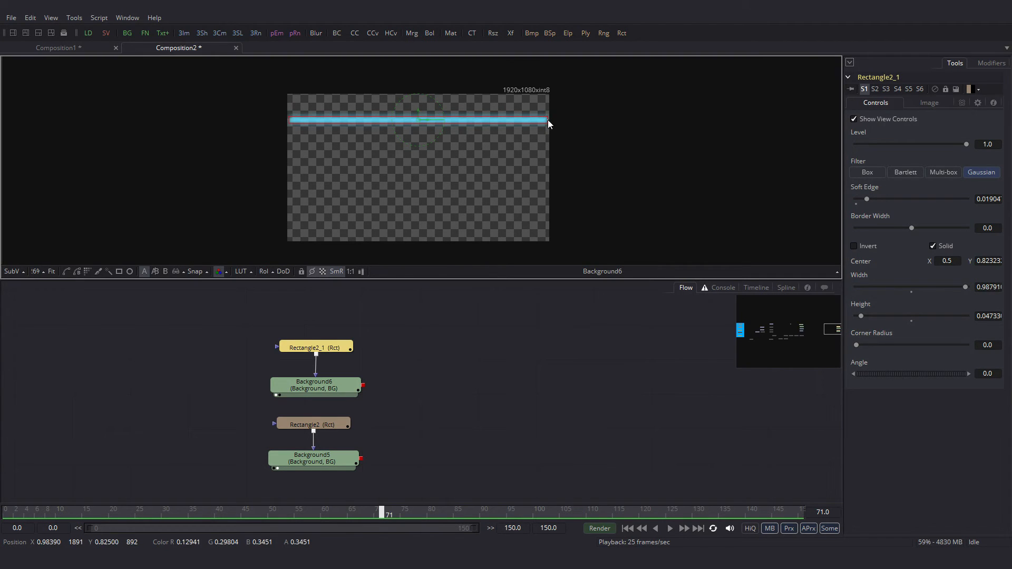
# Add a third Background node masked by a small rectangle about 0.029 wide and 0.05 high, centred near X 0.962, Y 0.824 on the strip.
pyautogui.scroll(-3, 380, 337)
pyautogui.moveTo(381, 338); pyautogui.dragTo(376, 382)
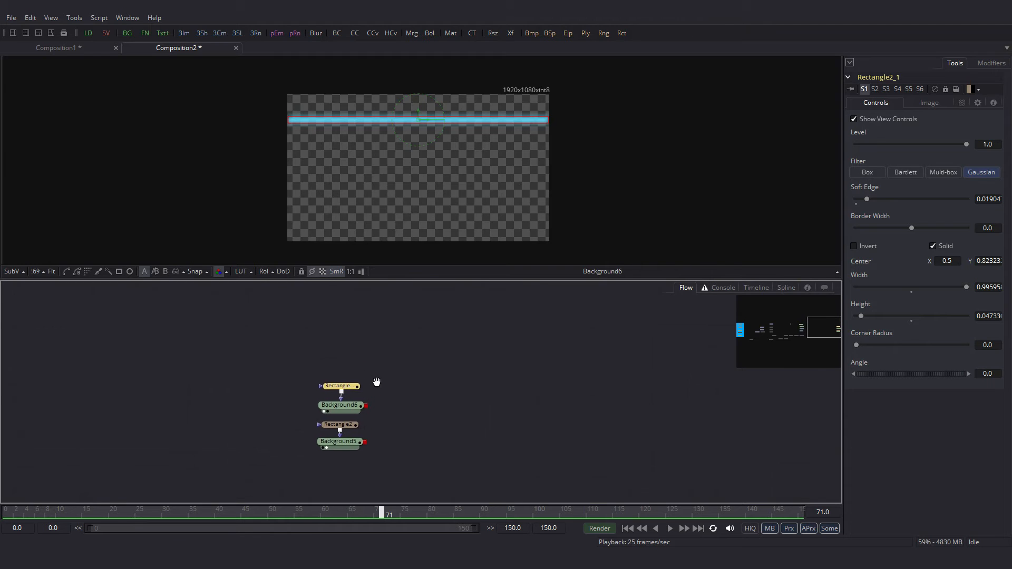
pyautogui.click(336, 359)
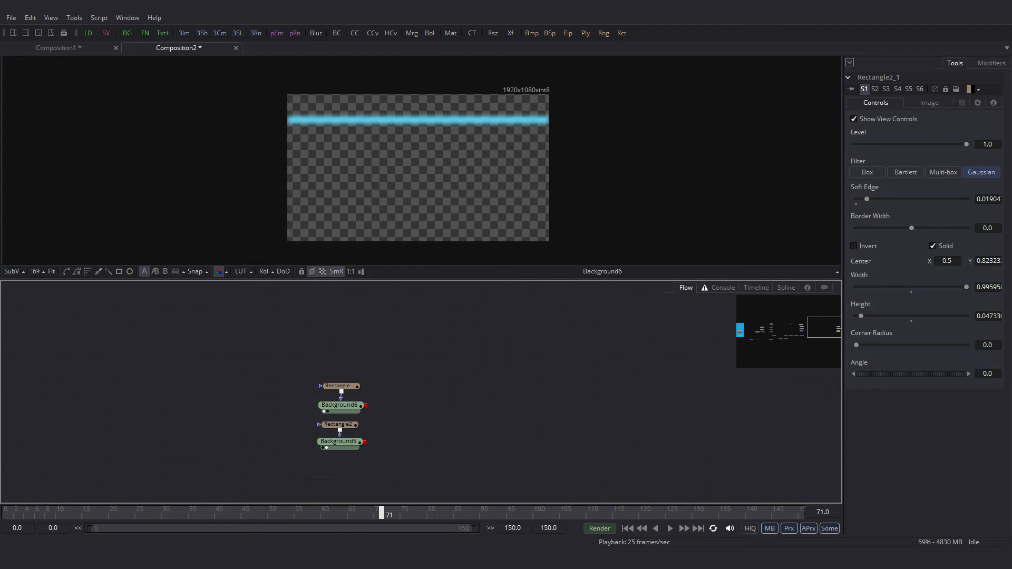
pyautogui.click(128, 32)
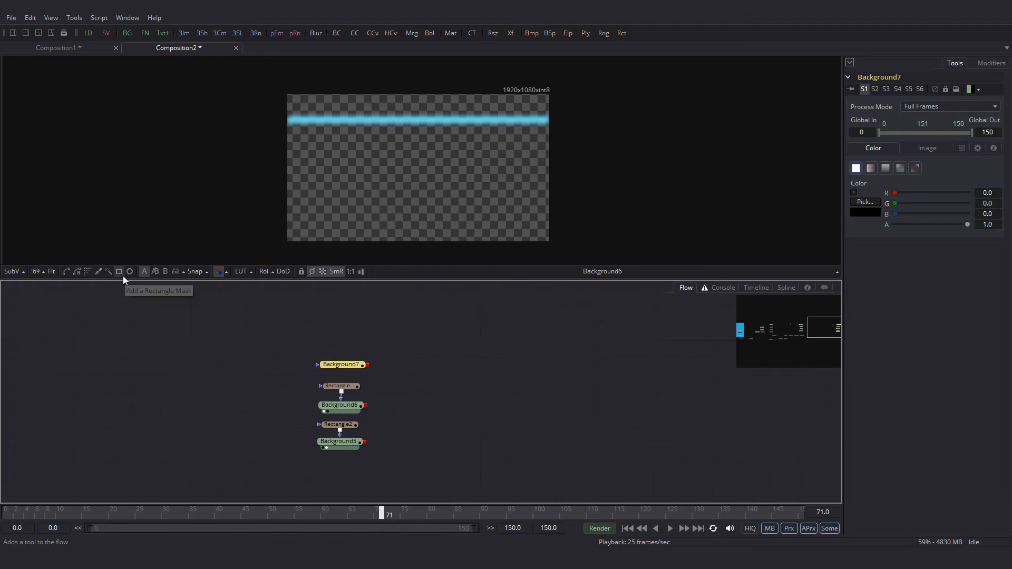
pyautogui.click(121, 274)
pyautogui.moveTo(484, 175); pyautogui.dragTo(457, 170)
pyautogui.moveTo(422, 131); pyautogui.dragTo(652, 107)
pyautogui.scroll(1, 444, 163)
# Colour Background7 white and show it in the viewer.
pyautogui.click(350, 365)
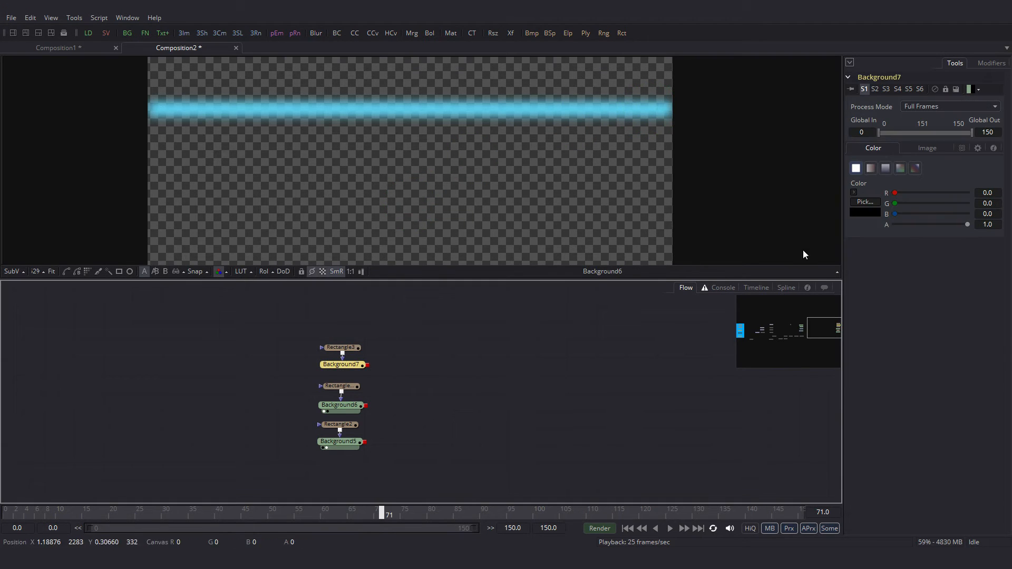
pyautogui.click(854, 192)
pyautogui.moveTo(945, 206); pyautogui.dragTo(948, 189)
pyautogui.moveTo(351, 369); pyautogui.dragTo(436, 165)
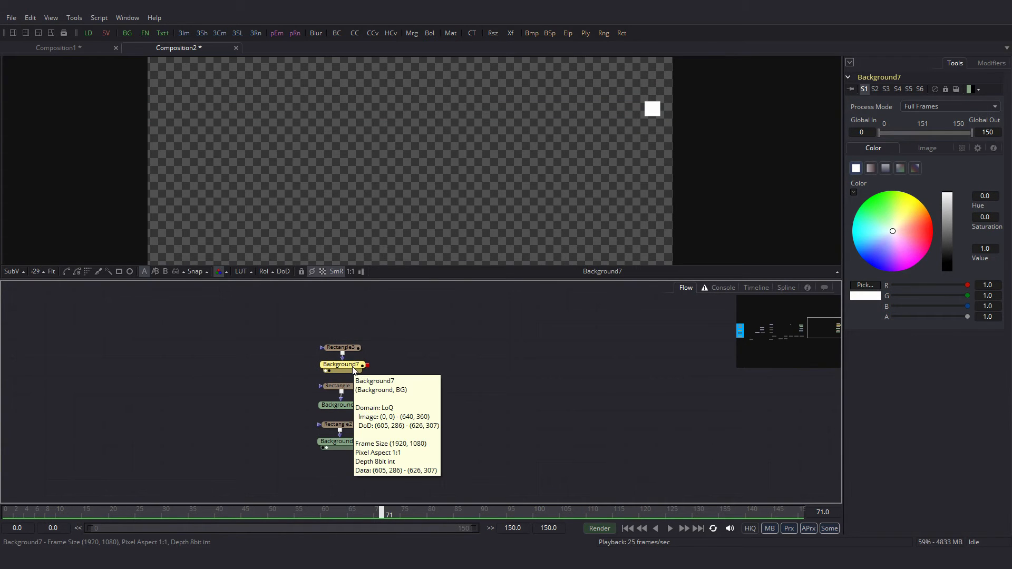
# Add a Duplicate node after Background7 with 10 copies and show it in the viewer.
pyautogui.hotkey('ctrl', 'space')
pyautogui.write('du')
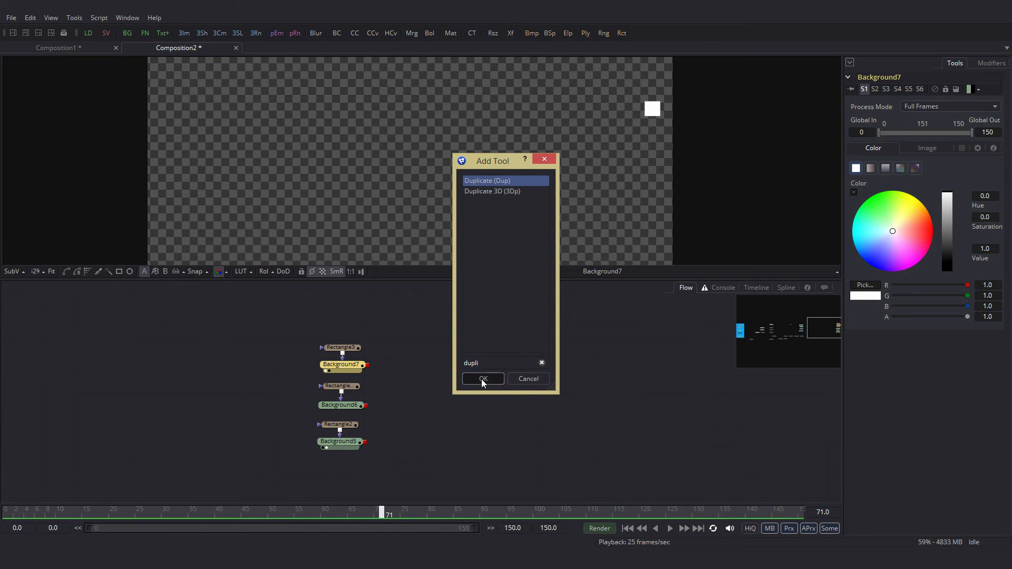
pyautogui.click(482, 378)
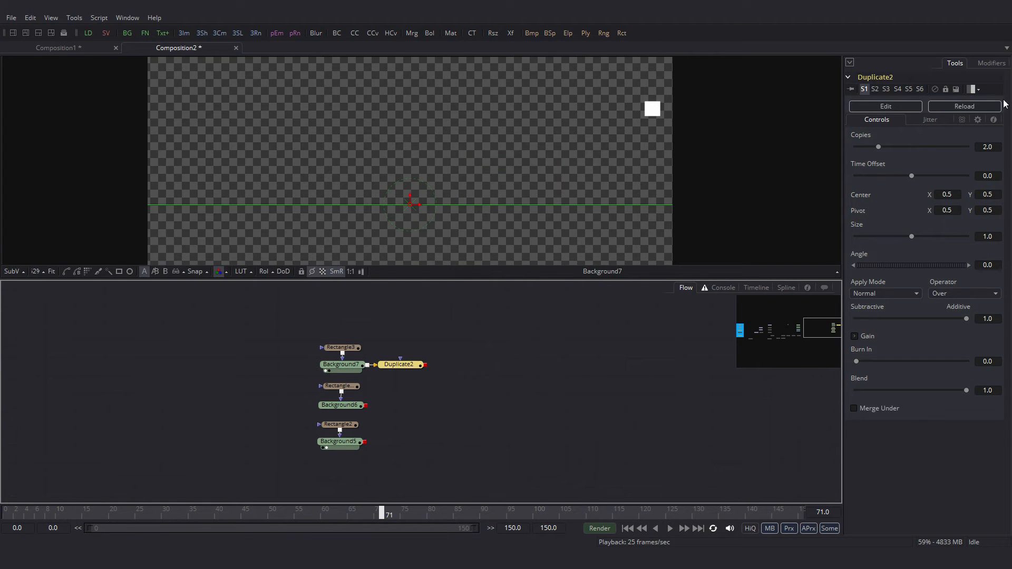
pyautogui.click(989, 148)
pyautogui.write('10')
pyautogui.press('Return')
pyautogui.moveTo(399, 365); pyautogui.dragTo(510, 156)
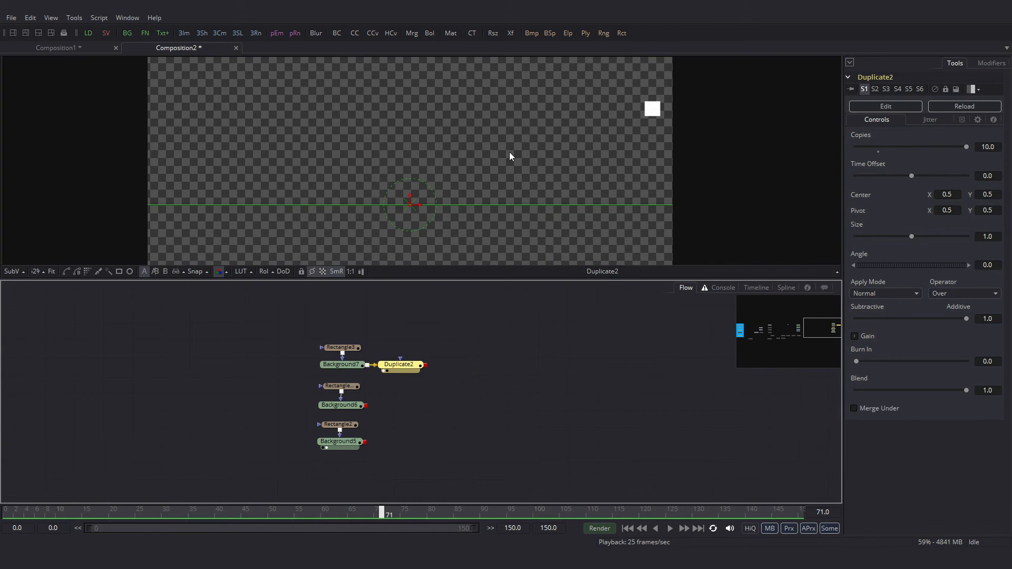
# Spread the white squares across the frame with a Duplicate2 centre X of about 0.39, and set their mask's soft edge to about 0.005.
pyautogui.moveTo(421, 207); pyautogui.dragTo(362, 204)
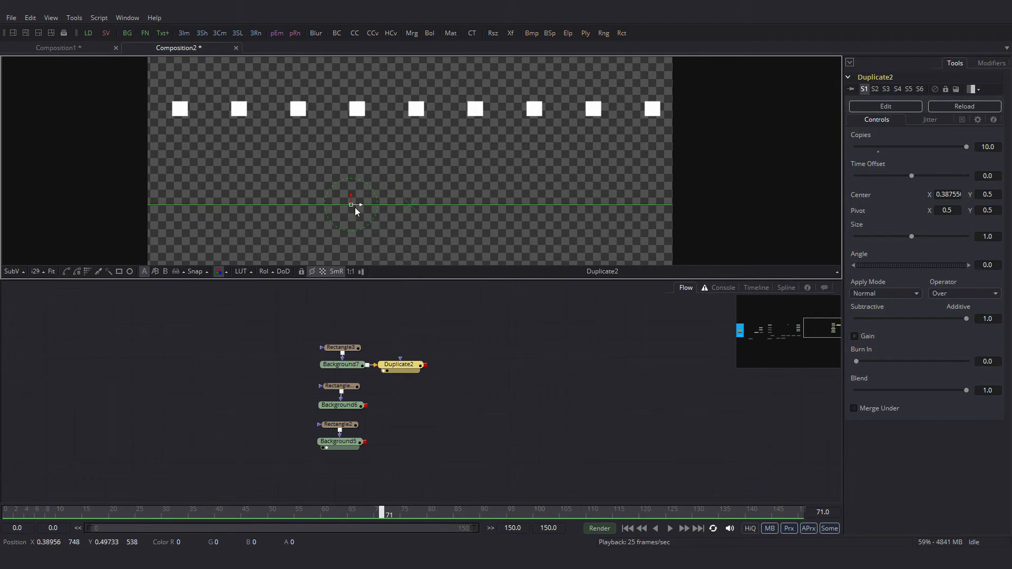
pyautogui.moveTo(362, 205); pyautogui.dragTo(360, 204)
pyautogui.click(345, 347)
pyautogui.moveTo(856, 203); pyautogui.dragTo(859, 201)
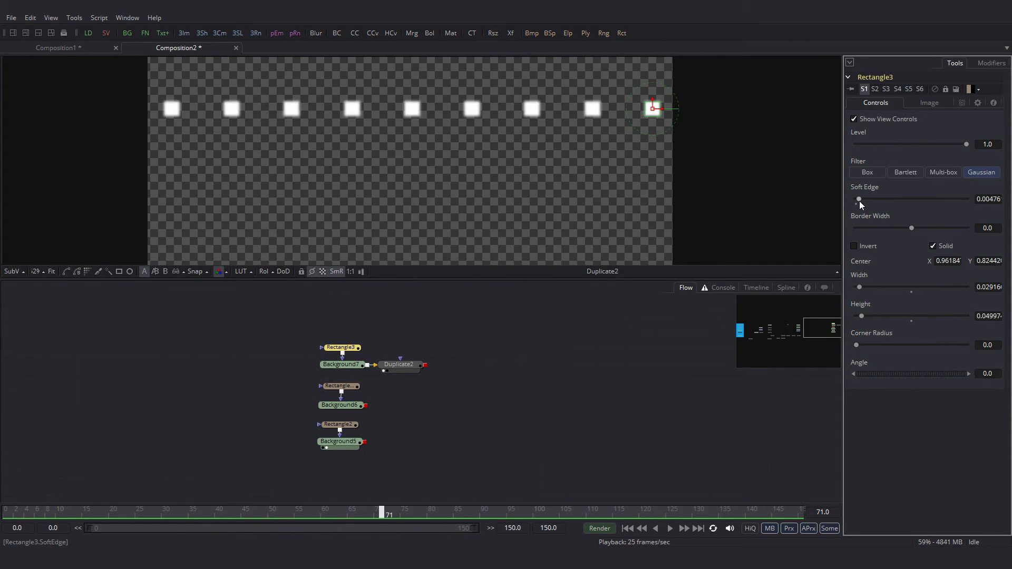
# Merge the duplicated squares over Background6 and that result over Background5, showing the final merge in the viewer.
pyautogui.moveTo(426, 366); pyautogui.dragTo(428, 432)
pyautogui.moveTo(368, 406); pyautogui.dragTo(431, 451)
pyautogui.moveTo(371, 447); pyautogui.dragTo(493, 116)
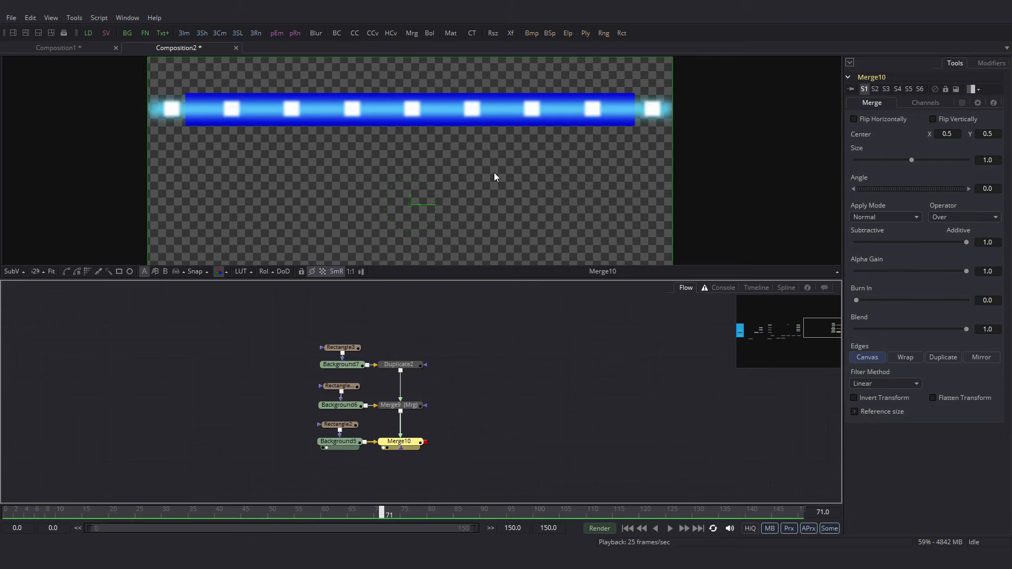
# Widen the deep blue strip's mask to about 0.97 and increase the light blue strip's mask height to about 0.072.
pyautogui.click(339, 424)
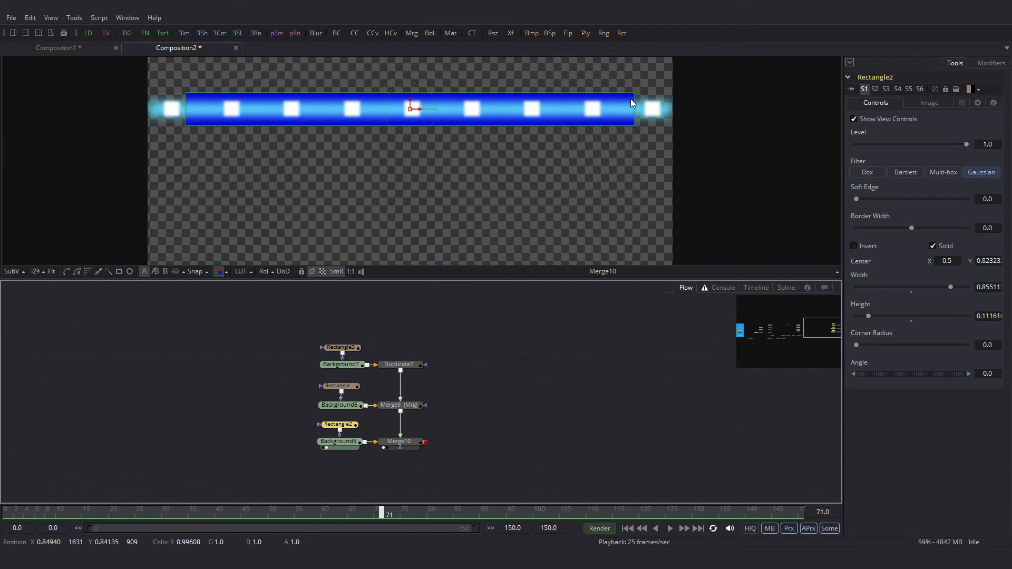
pyautogui.moveTo(634, 103); pyautogui.dragTo(665, 107)
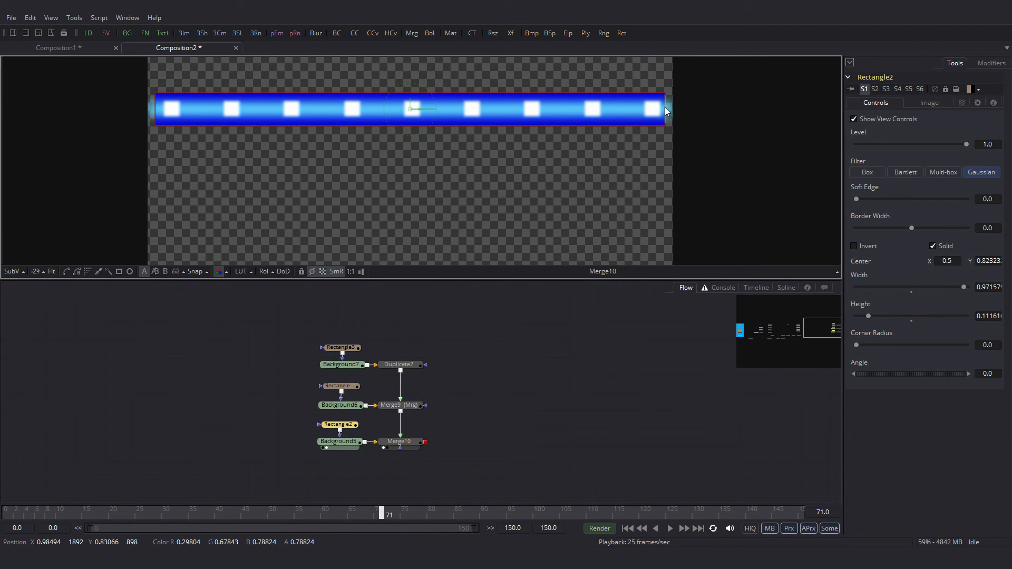
pyautogui.click(344, 387)
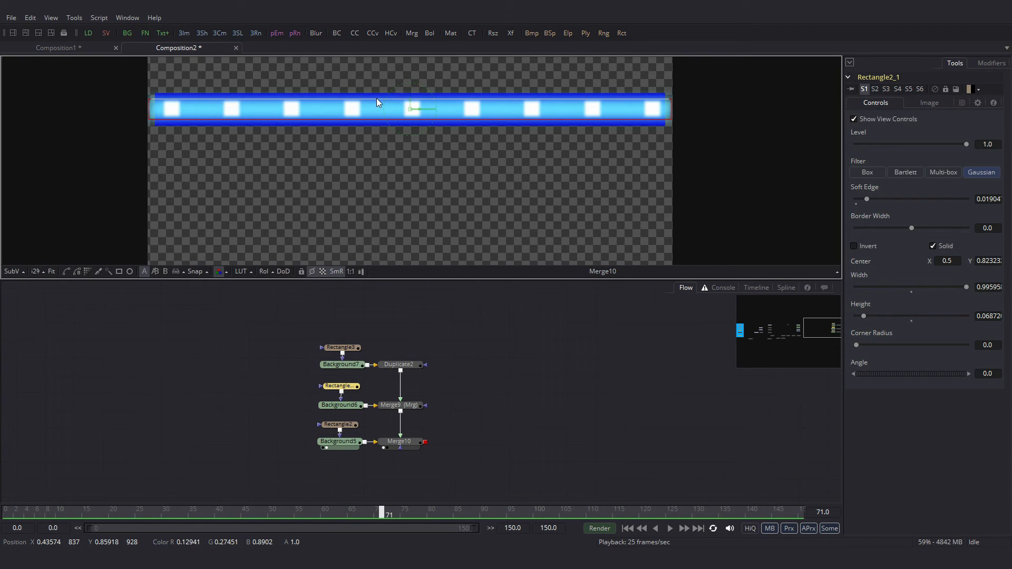
pyautogui.moveTo(378, 98); pyautogui.dragTo(379, 97)
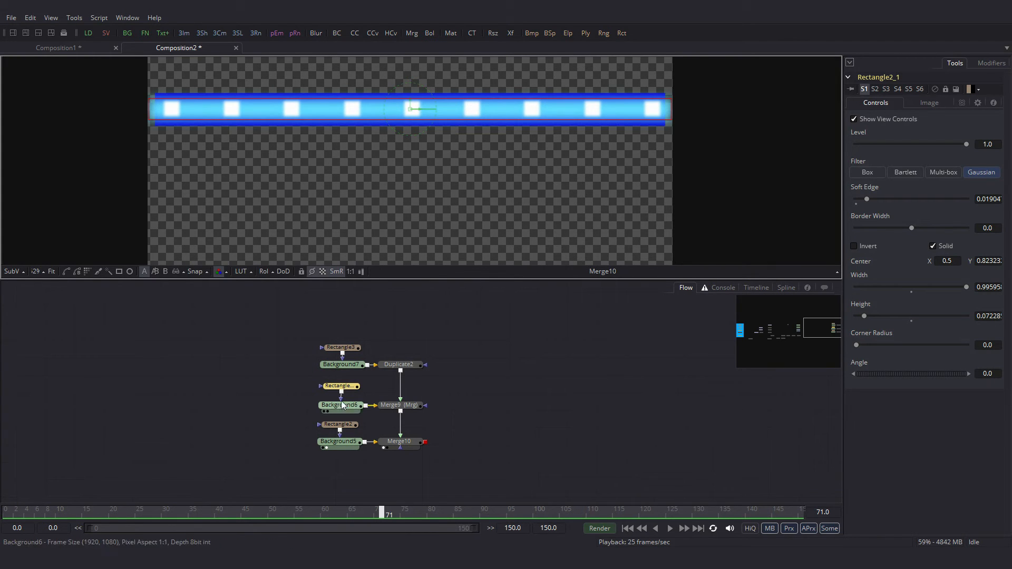
# Lower the white square's mask slightly to centre Y about 0.823 so the squares sit centred in the strip.
pyautogui.click(352, 348)
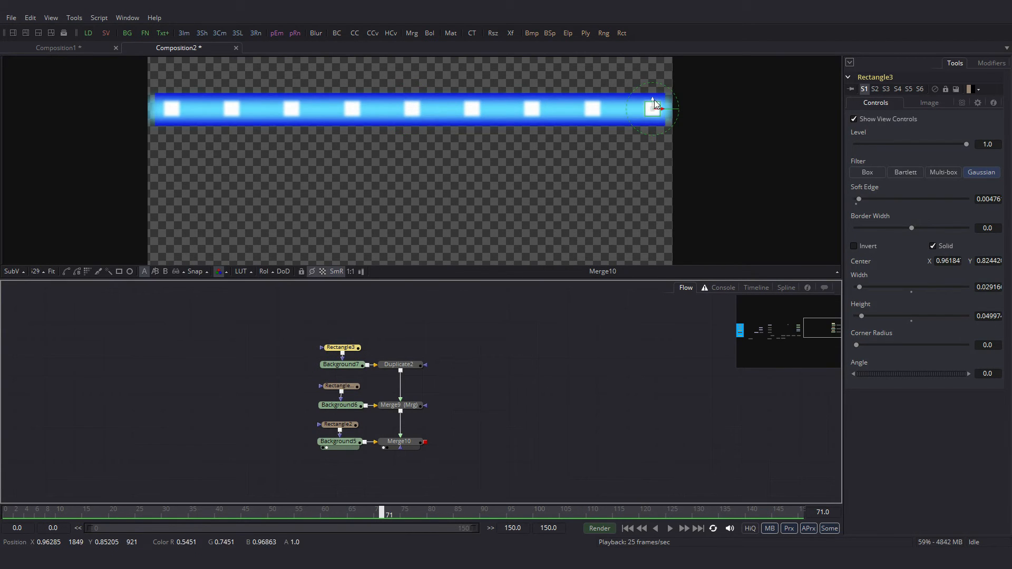
pyautogui.moveTo(652, 105); pyautogui.dragTo(652, 105)
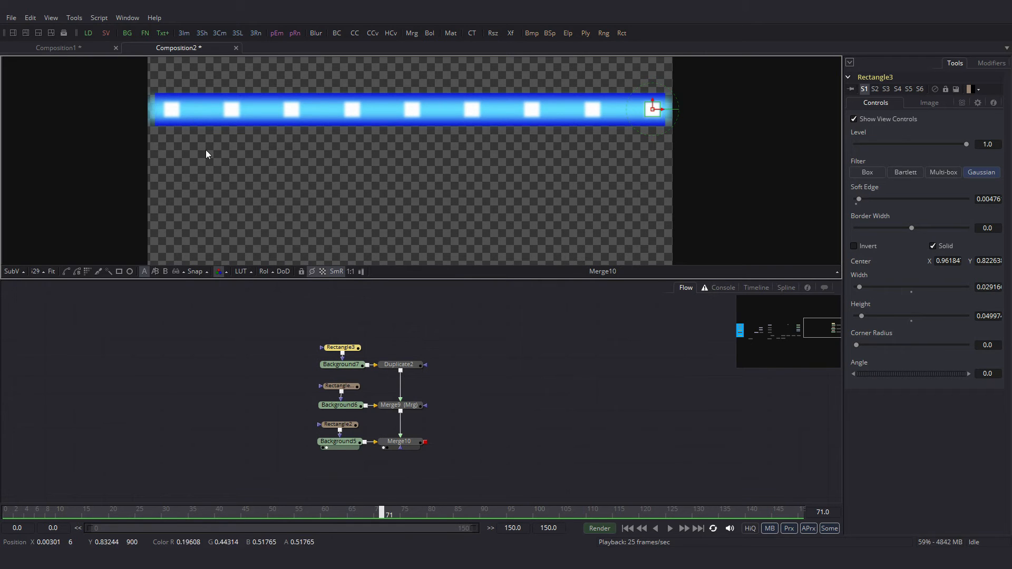
# Mask Merge10 with the deep blue strip by feeding Background5 into its effect mask, and fit the image in the viewer.
pyautogui.moveTo(366, 443); pyautogui.dragTo(400, 450)
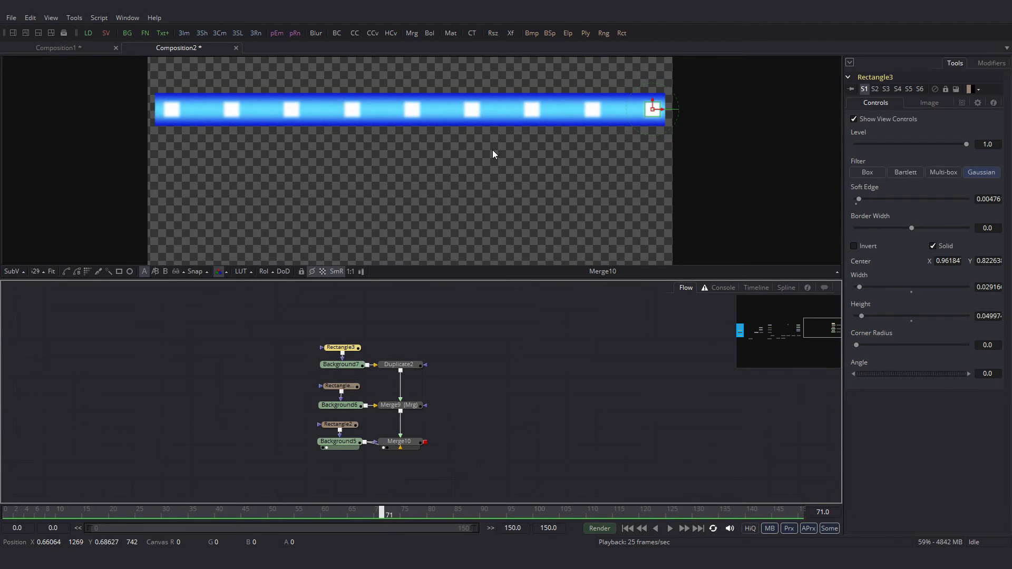
pyautogui.click(51, 271)
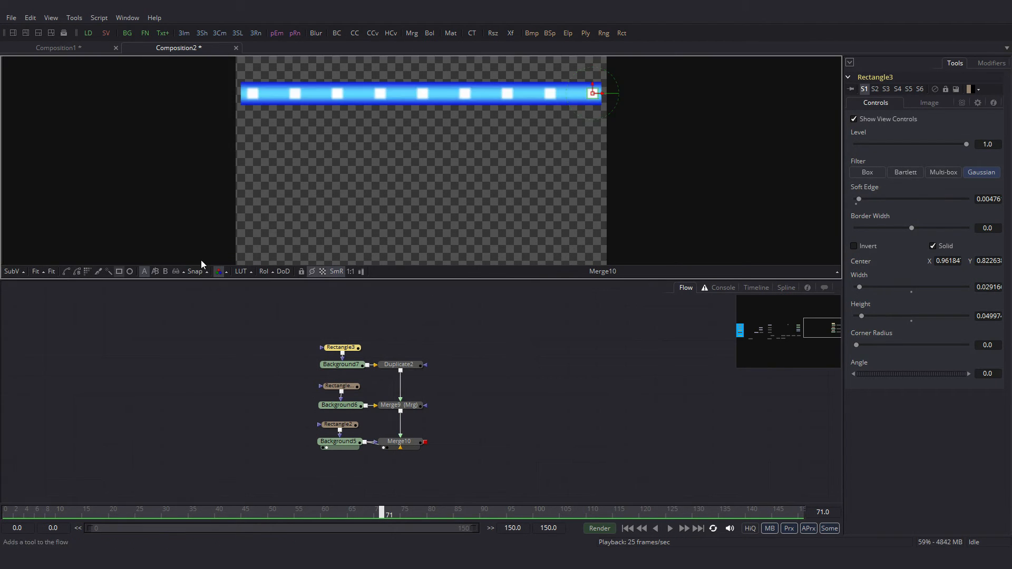
# Add a Duplicate after Merge10, show it in the viewer, and place the second strip lower with centre Y about -0.157.
pyautogui.click(412, 445)
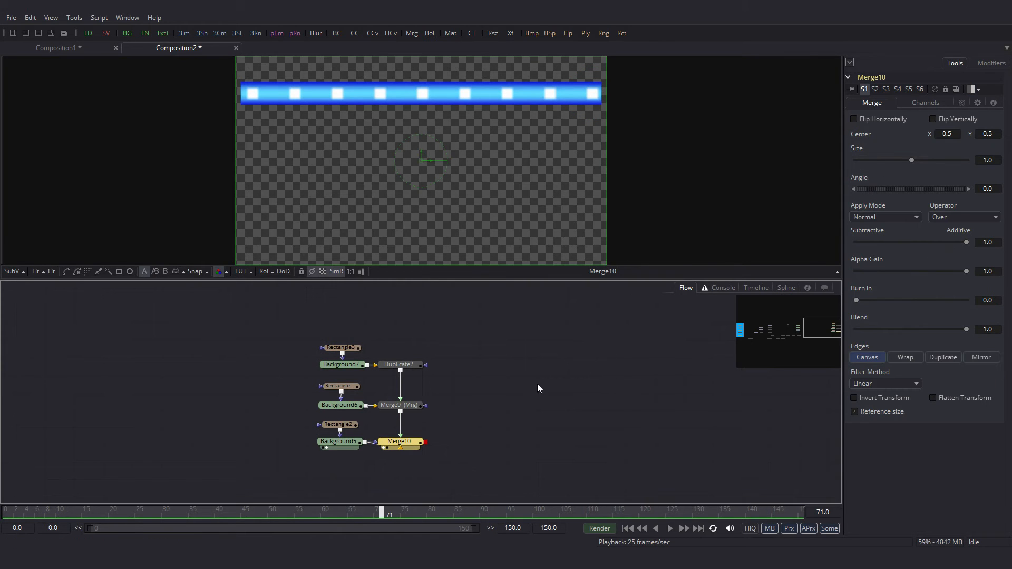
pyautogui.hotkey('shift', 'space')
pyautogui.write('dup')
pyautogui.press('Return')
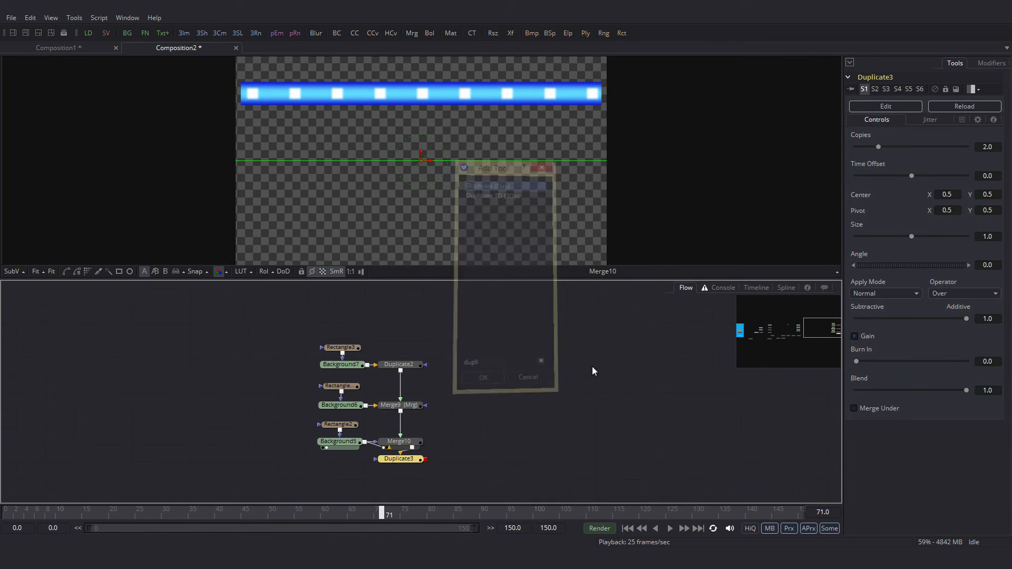
pyautogui.moveTo(401, 461); pyautogui.dragTo(497, 444)
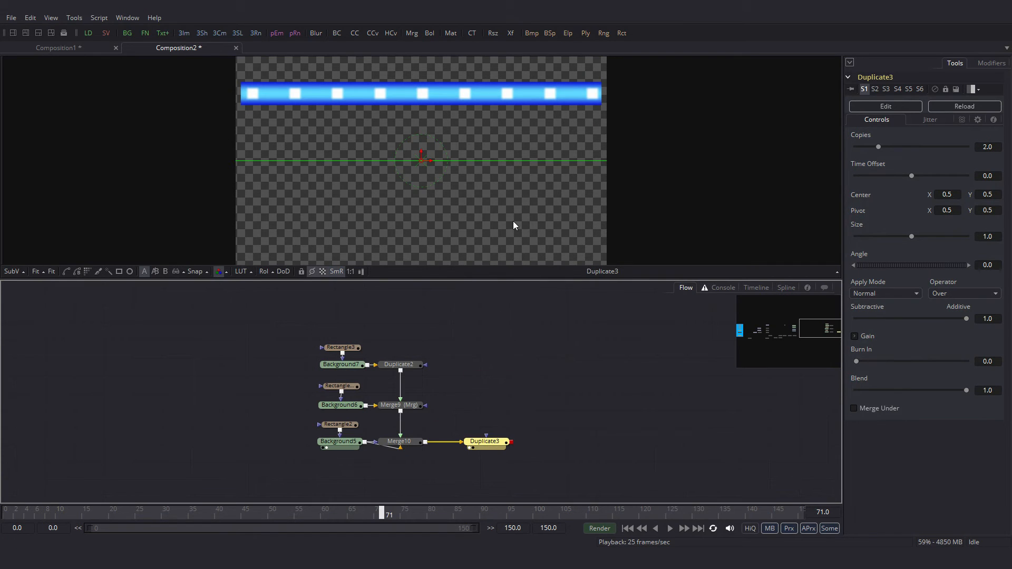
pyautogui.press('1')
pyautogui.moveTo(422, 159); pyautogui.dragTo(433, 291)
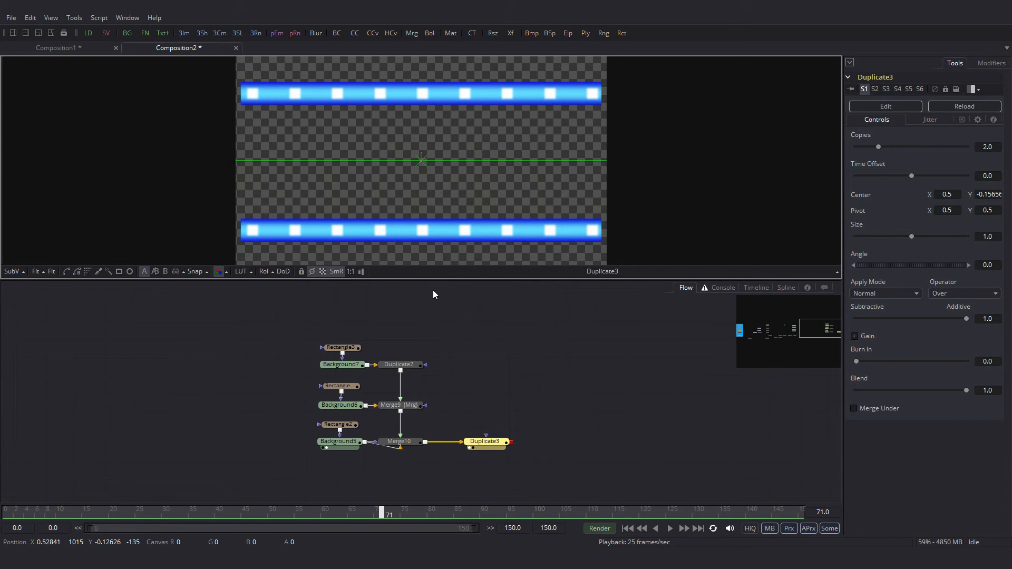
# Add a new Background with a rectangle mask in the empty flow area below the strip nodes.
pyautogui.moveTo(479, 410); pyautogui.dragTo(455, 360)
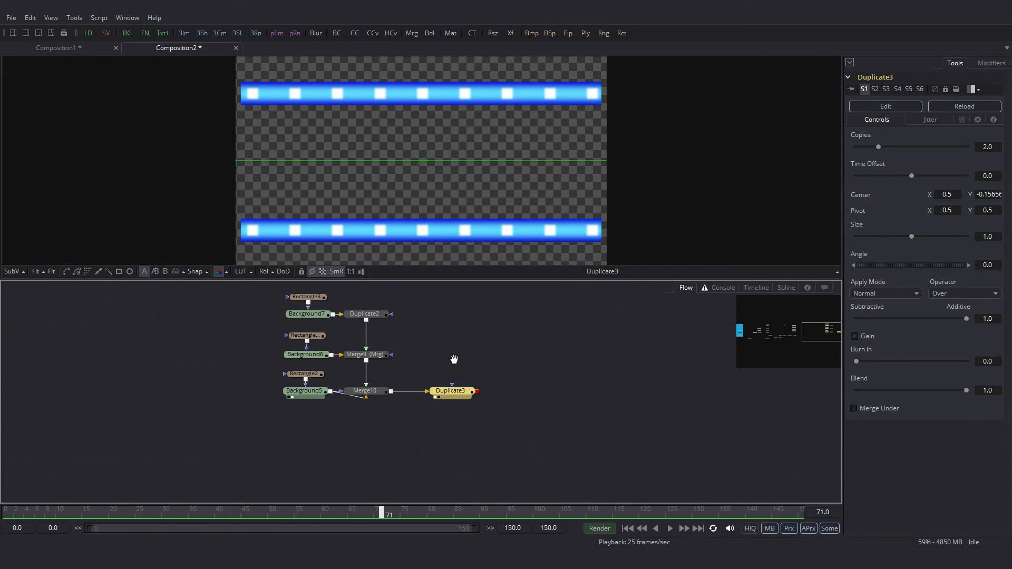
pyautogui.click(205, 474)
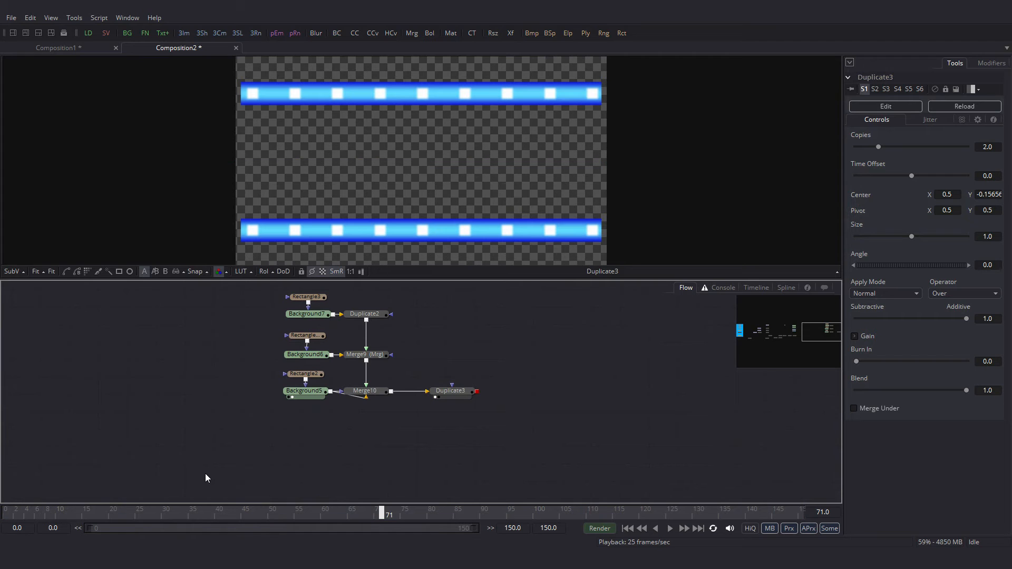
pyautogui.click(127, 33)
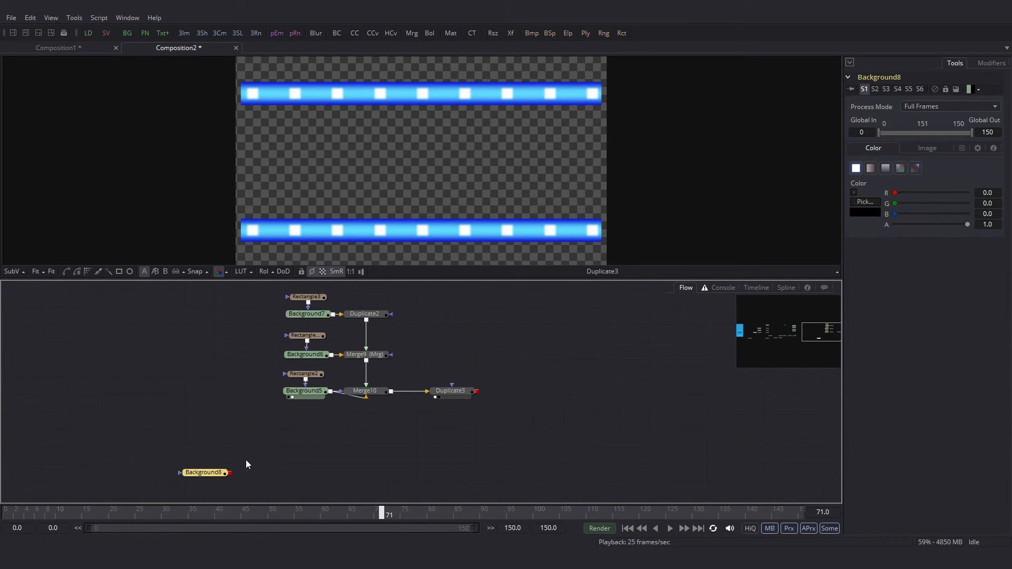
pyautogui.click(119, 271)
pyautogui.click(228, 474)
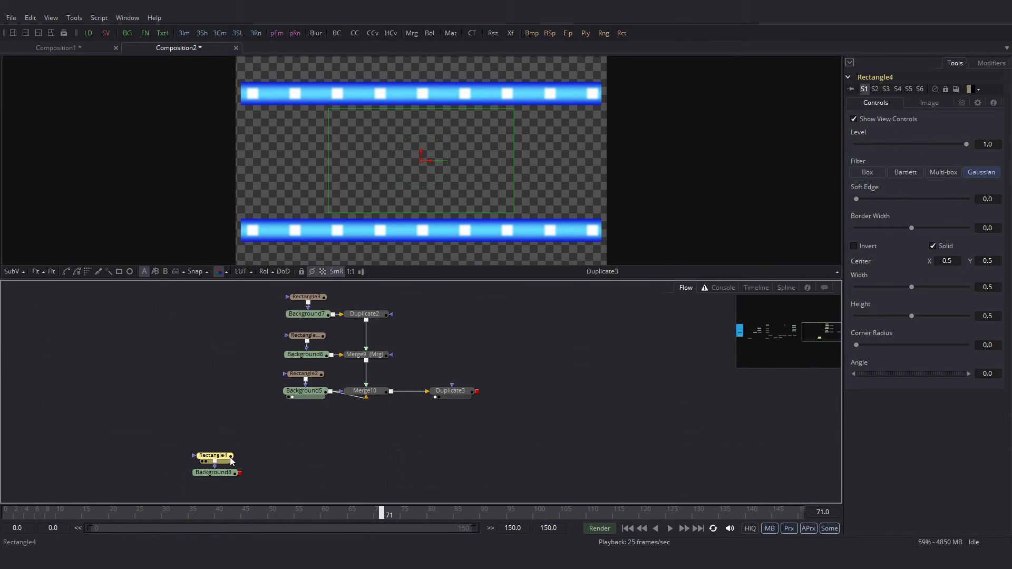
# Set Background8's colour to the deep blue sampled from the strip in the viewer.
pyautogui.moveTo(436, 169); pyautogui.dragTo(437, 168)
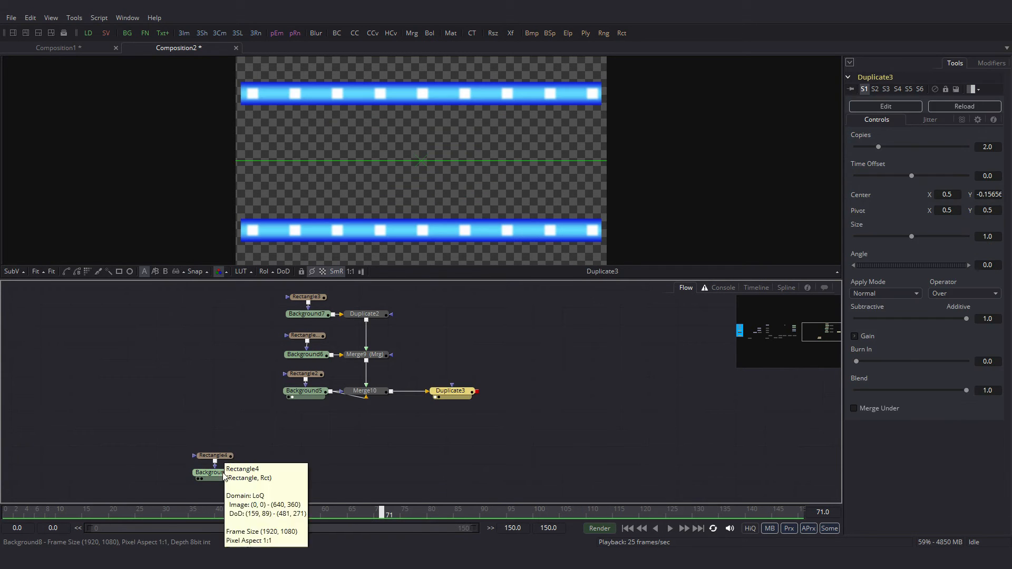
pyautogui.click(223, 473)
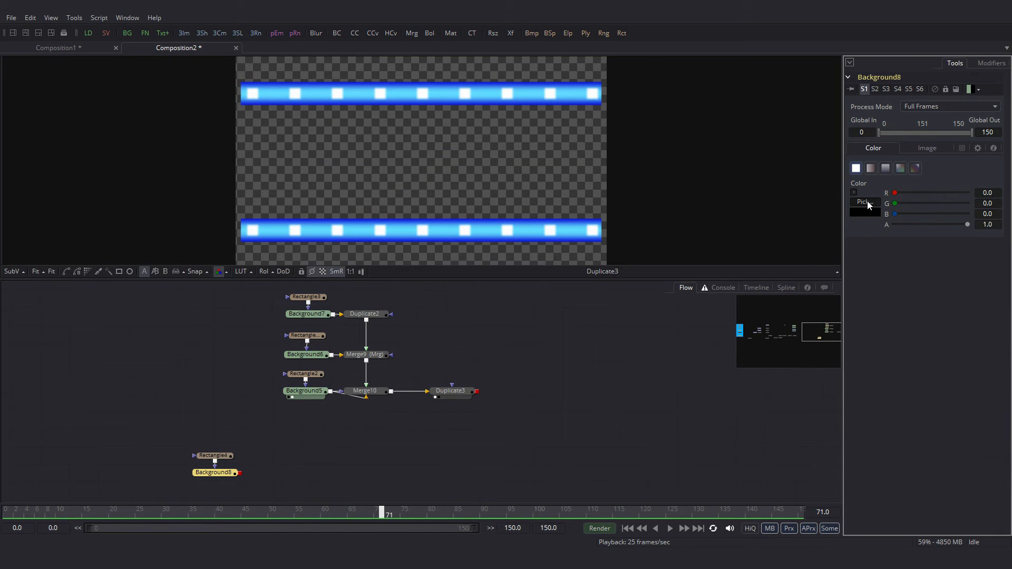
pyautogui.moveTo(868, 200); pyautogui.dragTo(560, 79)
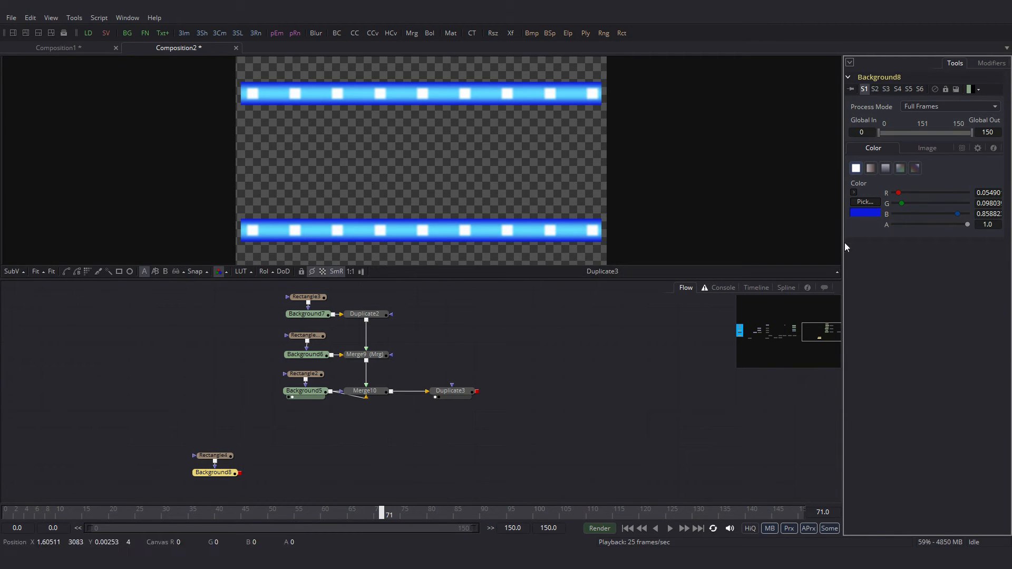
# Shape Rectangle4 into a thin vertical bar about 0.017 wide at centre X about 0.918, and show Background8 in the viewer.
pyautogui.click(220, 459)
pyautogui.moveTo(406, 156); pyautogui.dragTo(586, 160)
pyautogui.moveTo(227, 473); pyautogui.dragTo(425, 144)
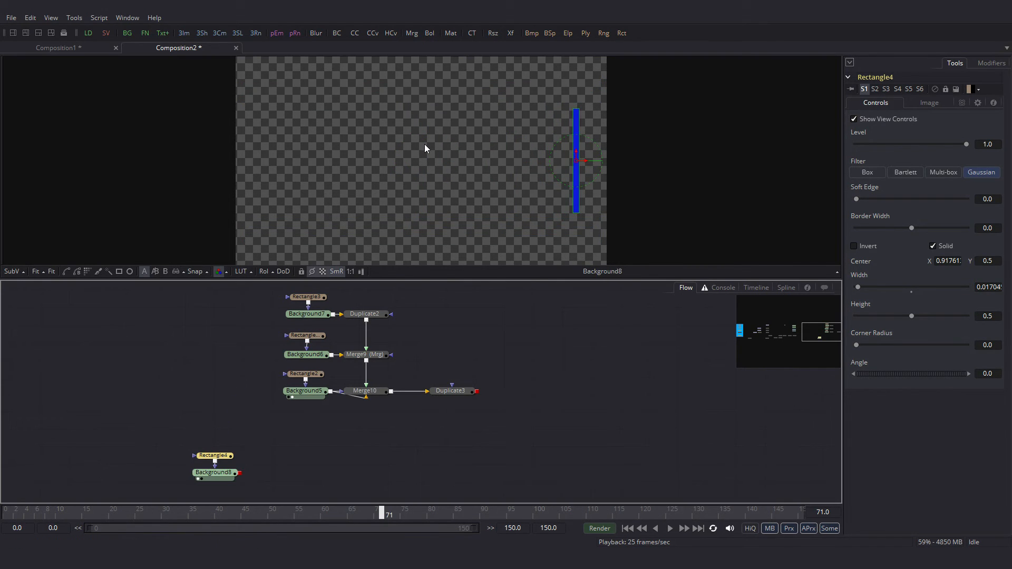
# Add another Background above Background8 and mask it with a pasted copy of Rectangle4.
pyautogui.click(127, 34)
pyautogui.click(266, 463)
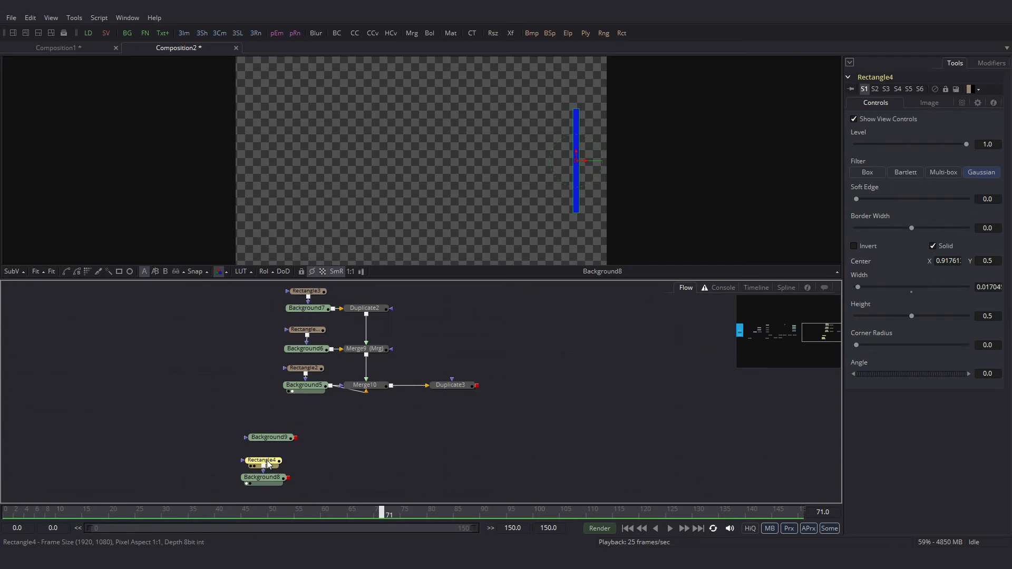
pyautogui.click(262, 427)
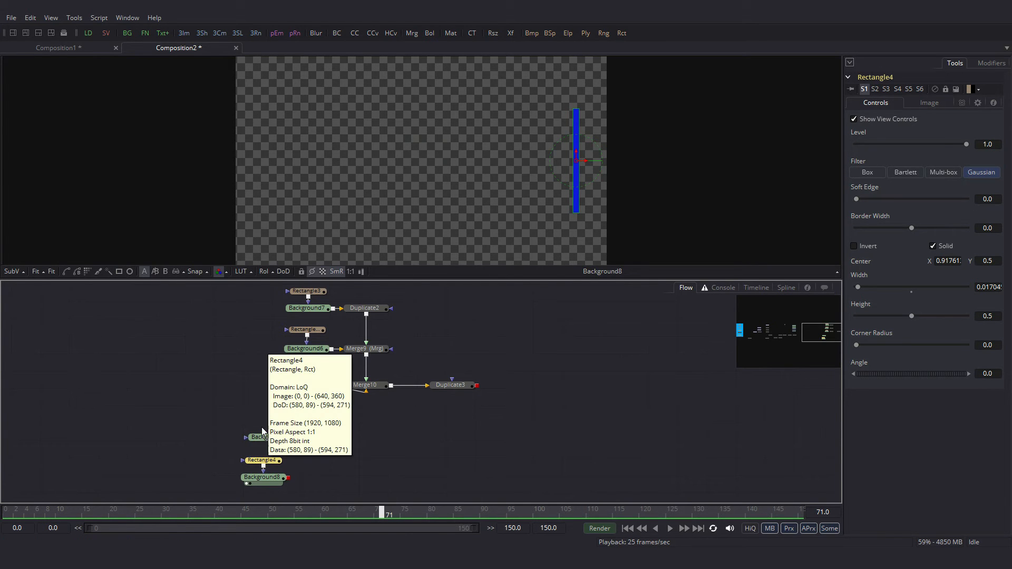
pyautogui.hotkey('ctrl', 'v')
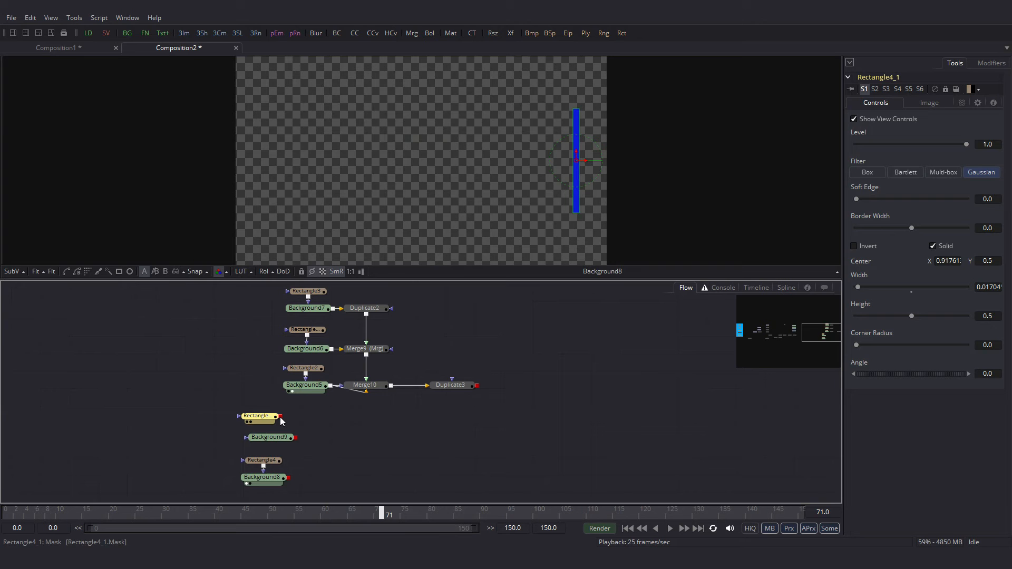
pyautogui.moveTo(281, 417)
pyautogui.mouseDown()
pyautogui.moveTo(272, 440)
pyautogui.moveTo(275, 421)
pyautogui.mouseUp()
# Colour Background9 with the light blue sampled from Background6, and merge it over Background8, showing the merge in the viewer.
pyautogui.moveTo(323, 350); pyautogui.dragTo(486, 147)
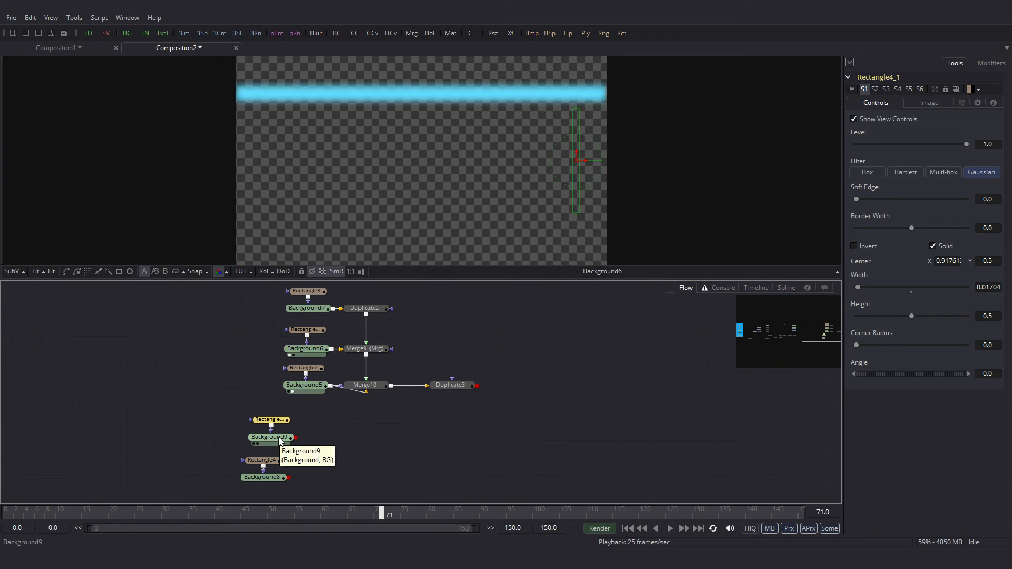
pyautogui.click(279, 439)
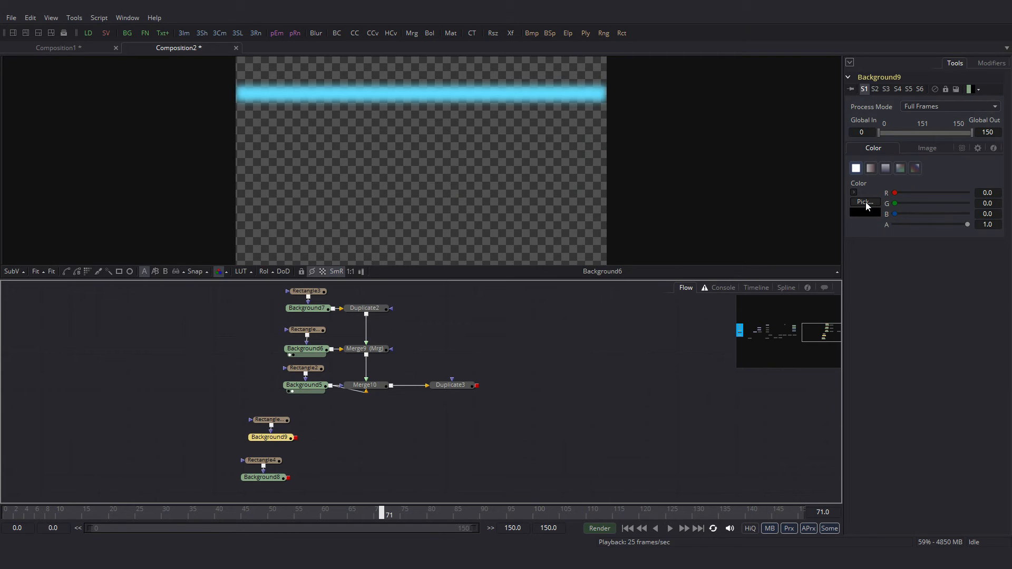
pyautogui.moveTo(604, 112); pyautogui.dragTo(547, 87)
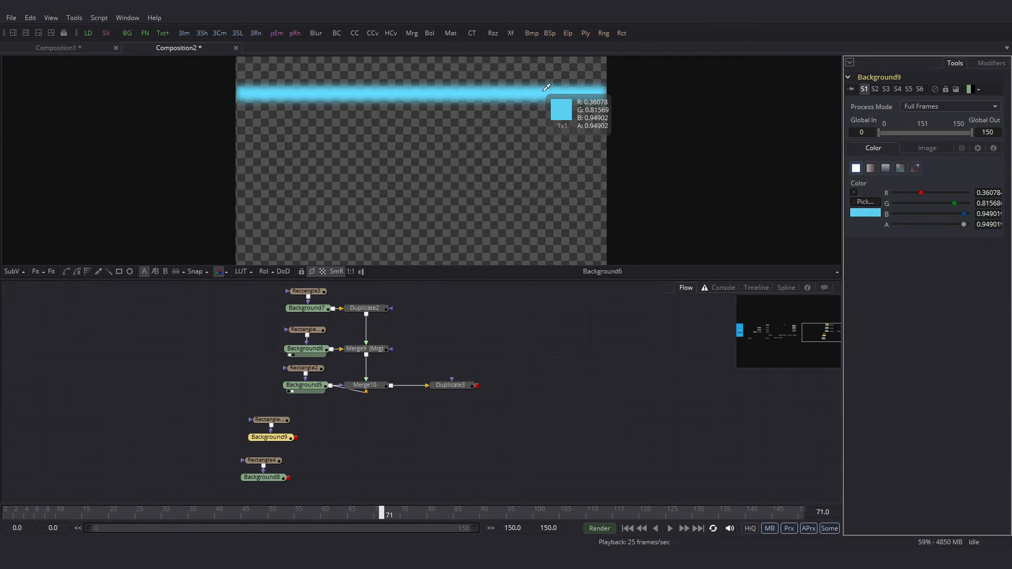
pyautogui.moveTo(296, 437); pyautogui.dragTo(466, 173)
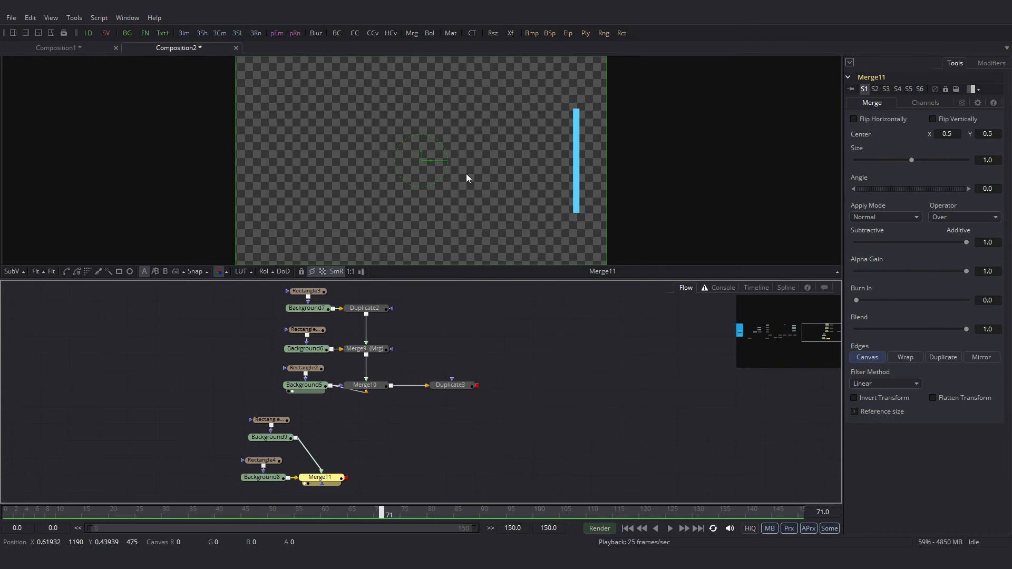
# Narrow the light blue bar's mask to a width of about 0.008 with a soft edge of about 0.0076.
pyautogui.click(271, 420)
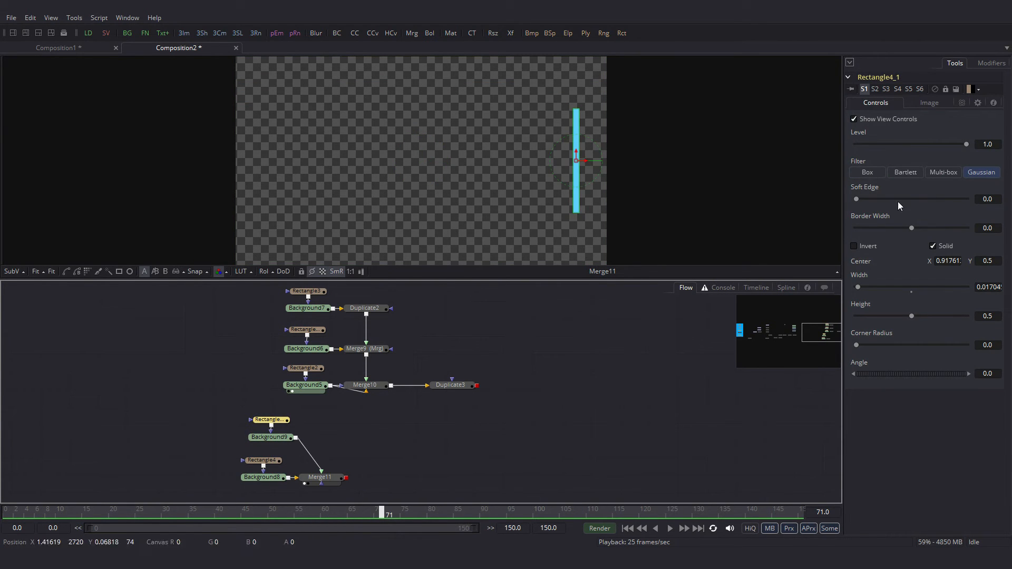
pyautogui.moveTo(856, 199); pyautogui.dragTo(868, 199)
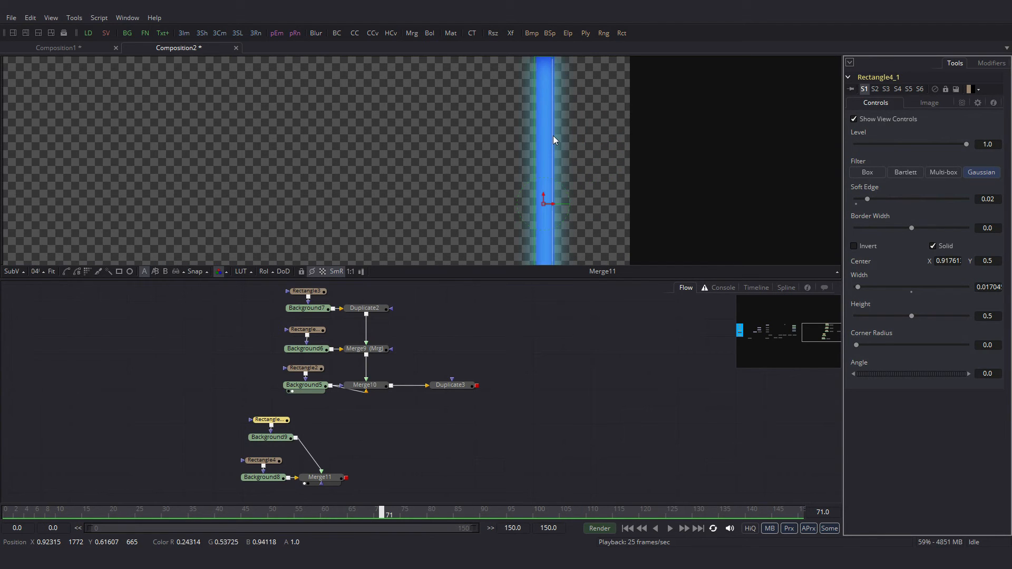
pyautogui.moveTo(553, 135); pyautogui.dragTo(549, 134)
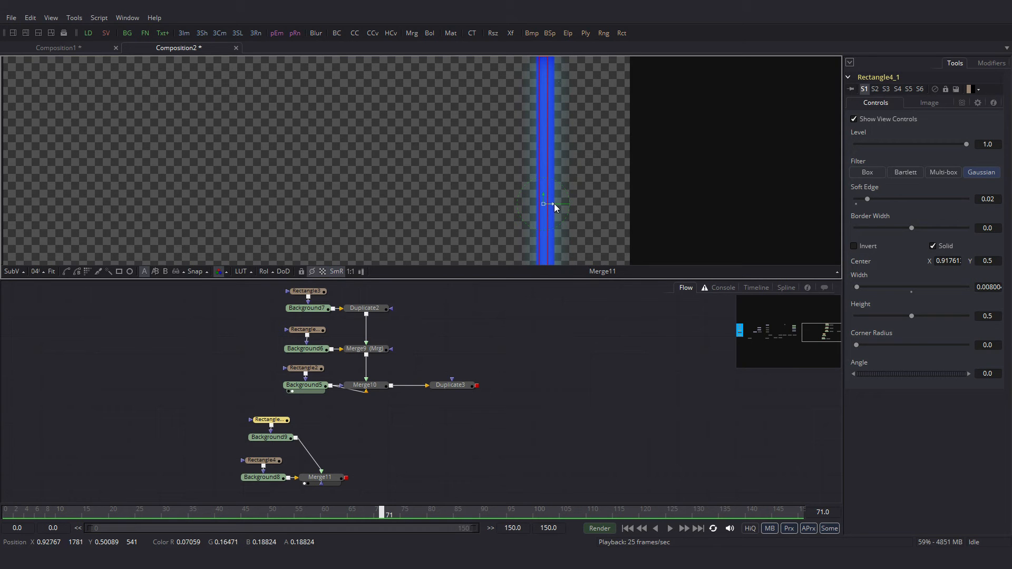
pyautogui.moveTo(868, 200); pyautogui.dragTo(861, 199)
pyautogui.click(51, 271)
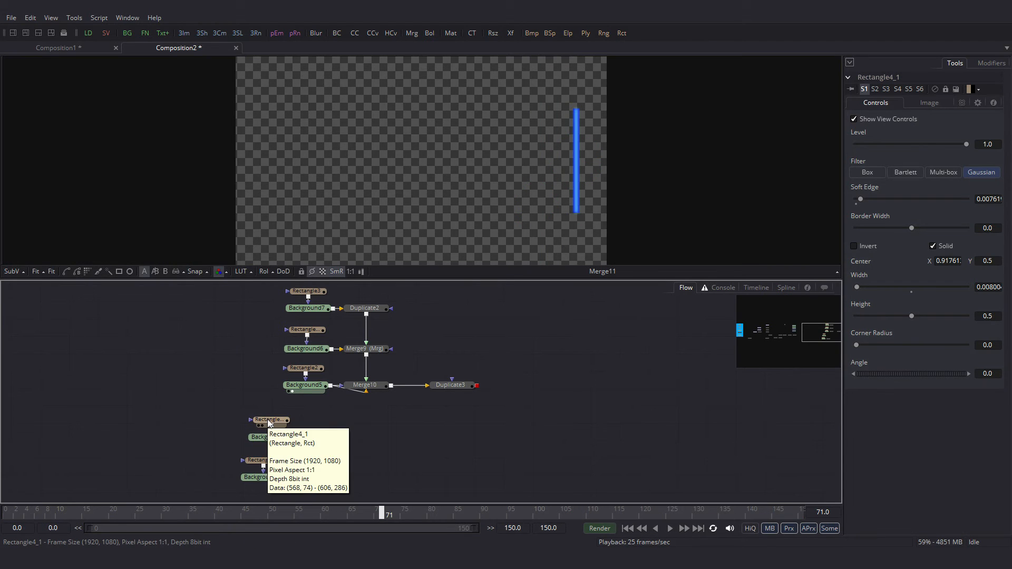
# Increase the light blue bar's mask height to about 0.552 and connect Background8 as Merge11's effect mask.
pyautogui.click(269, 420)
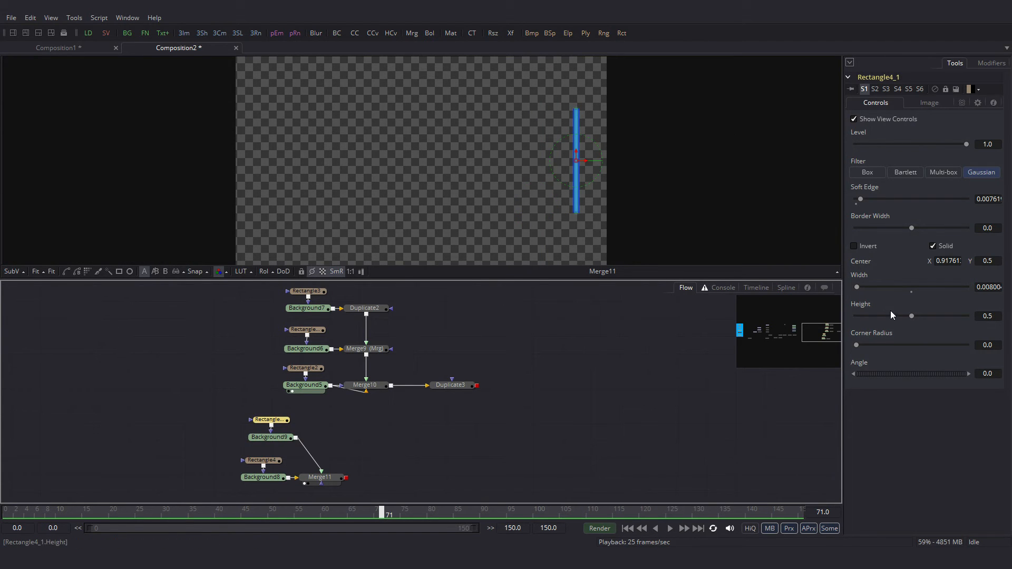
pyautogui.moveTo(912, 316); pyautogui.dragTo(919, 316)
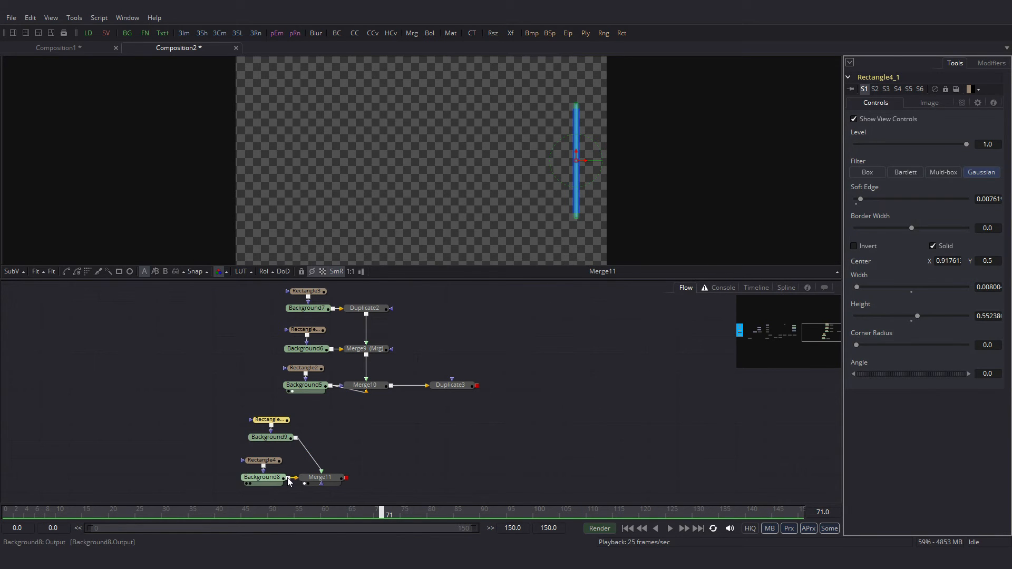
pyautogui.moveTo(289, 478); pyautogui.dragTo(322, 487)
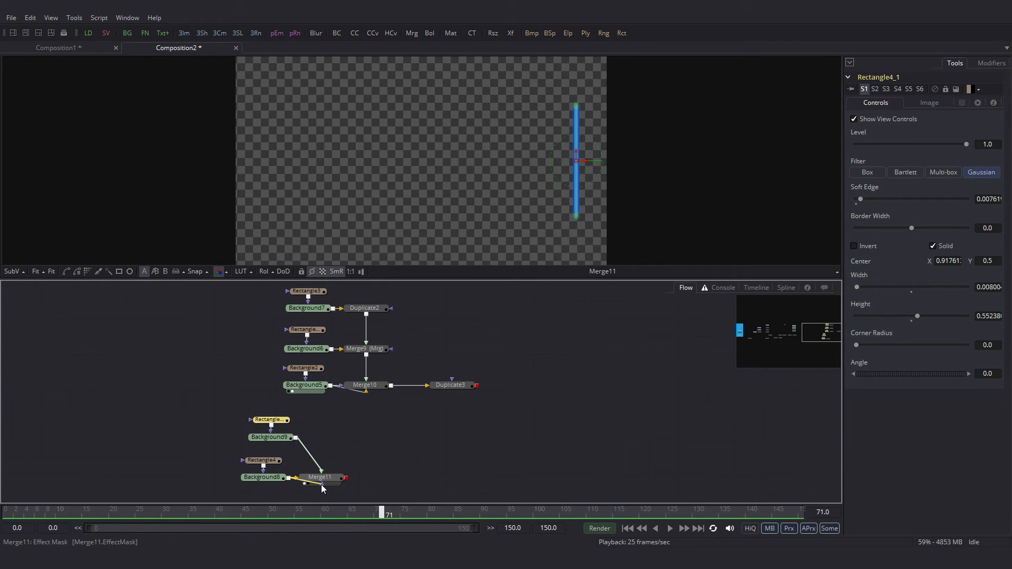
# Add a Duplicate after Merge11 with 5 copies and centre X about 0.29, spreading the bars across the frame, and view it.
pyautogui.click(321, 479)
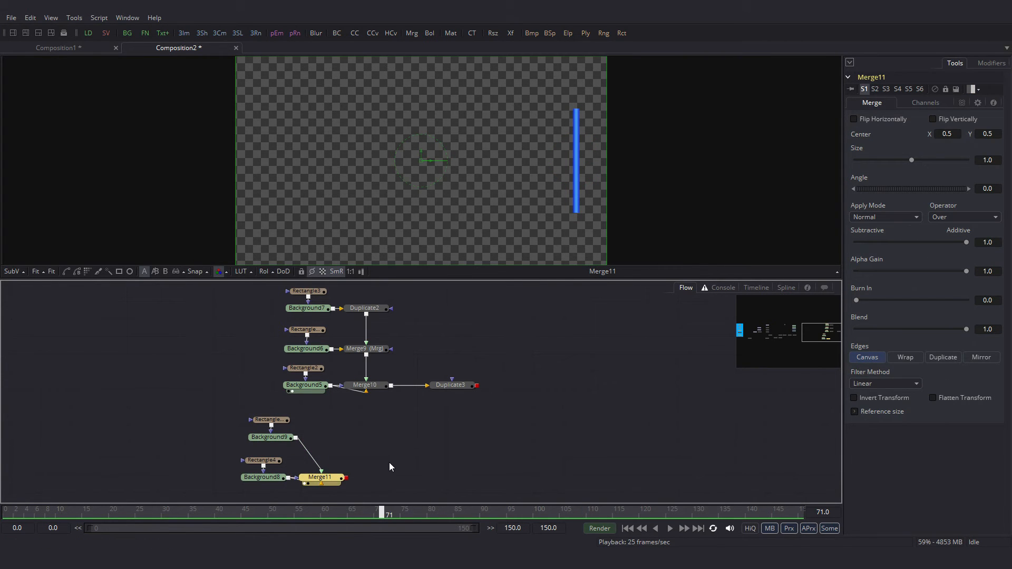
pyautogui.hotkey('ctrl', 'space')
pyautogui.write('dupli')
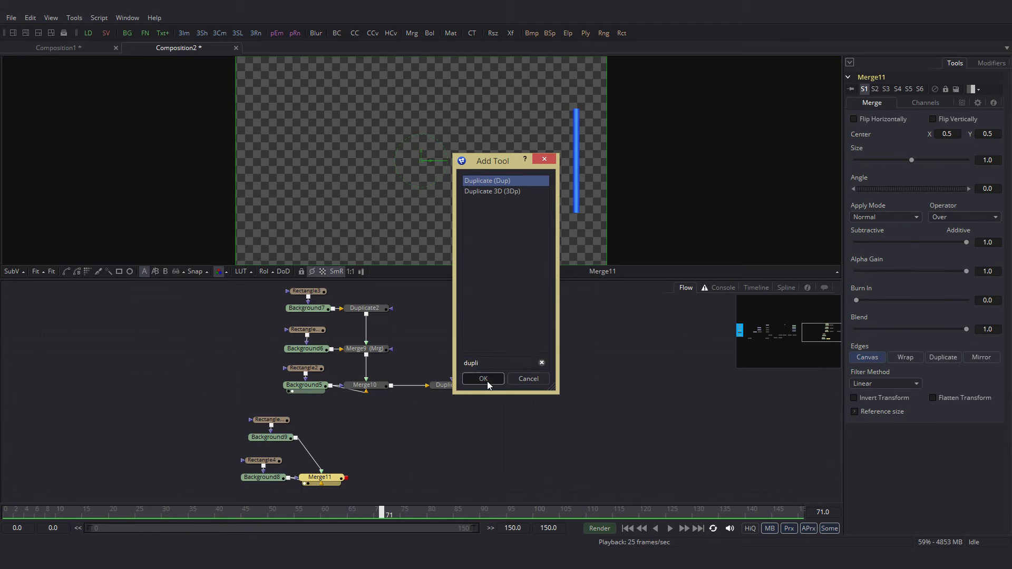
pyautogui.click(487, 382)
pyautogui.click(987, 147)
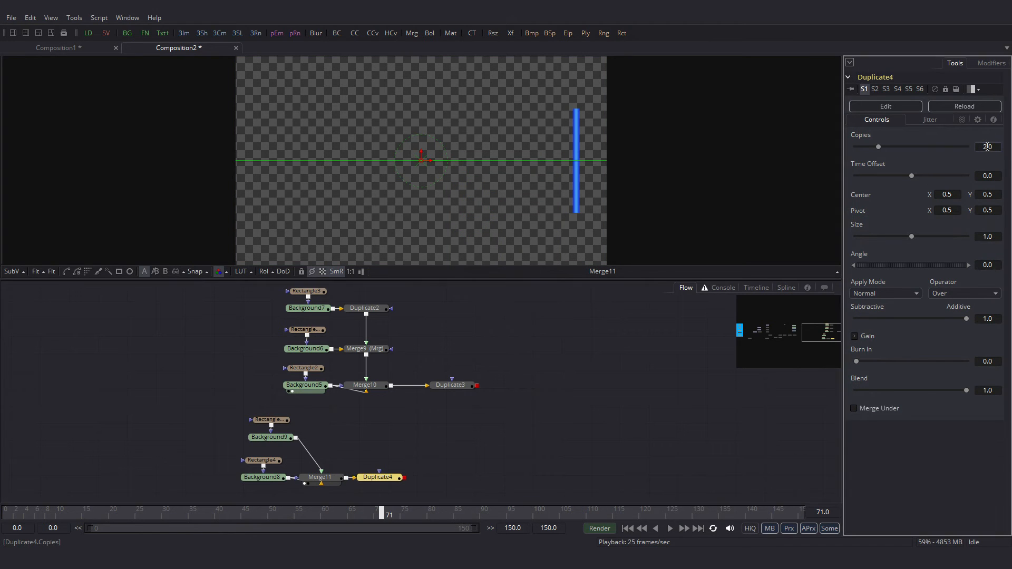
pyautogui.write('5')
pyautogui.press('Tab')
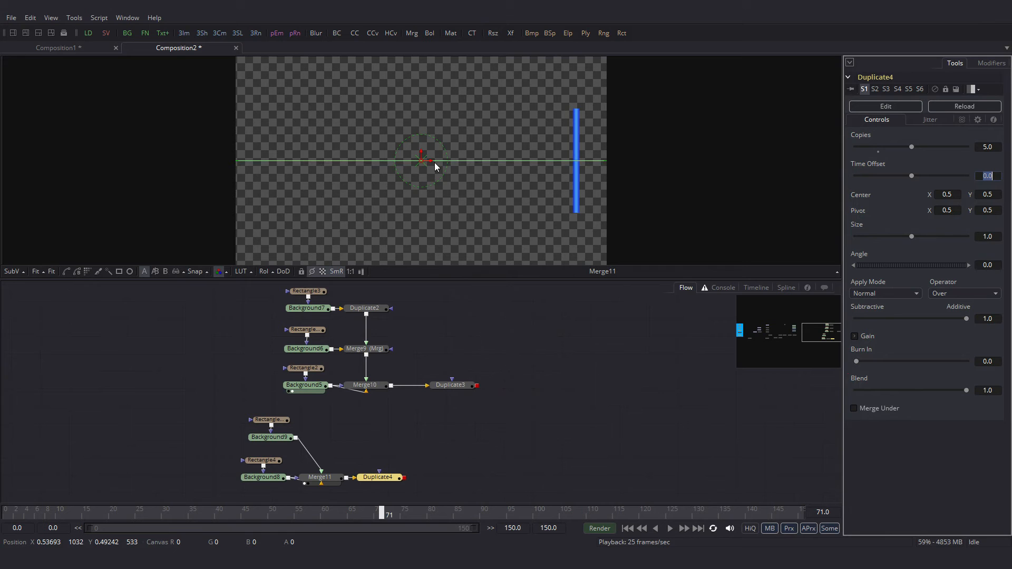
pyautogui.moveTo(431, 162); pyautogui.dragTo(352, 163)
pyautogui.press('1')
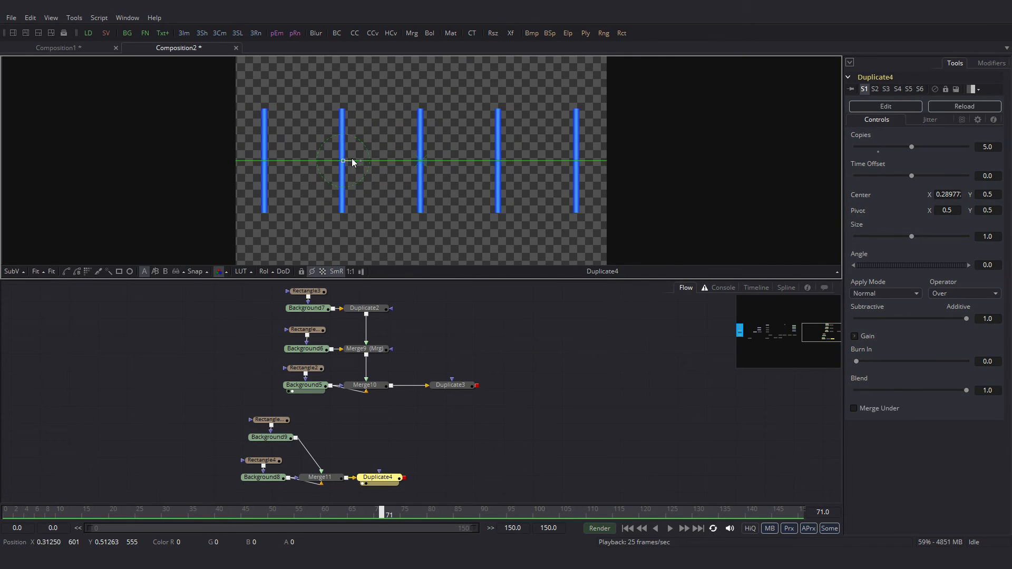
# Merge the duplicated strips from Duplicate3 over the bars from Duplicate4 and show the result in the viewer.
pyautogui.moveTo(477, 386); pyautogui.dragTo(407, 478)
pyautogui.press('1')
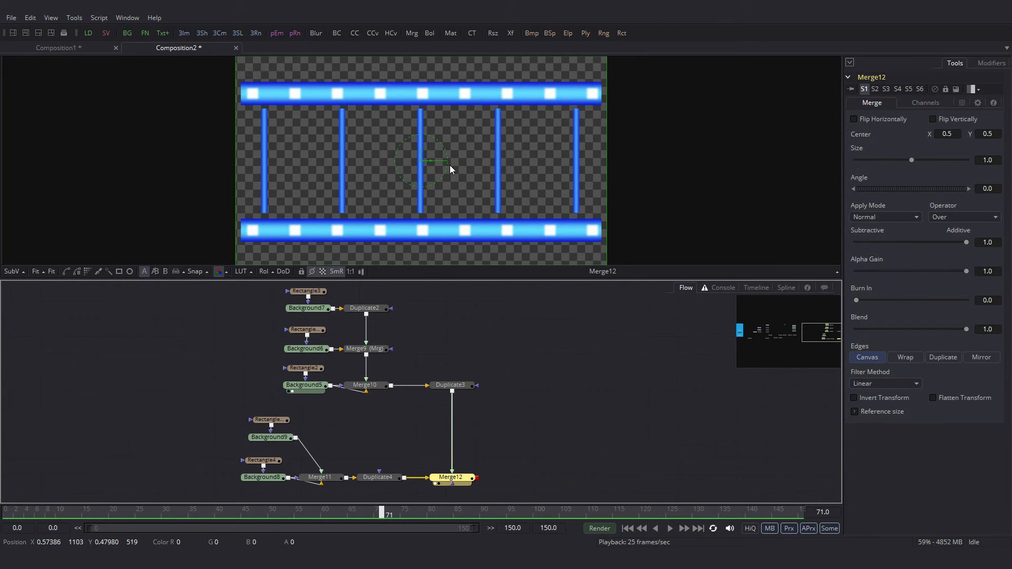
# Increase the height of the Rectangle4 mask so the vertical bars reach the upper and lower strips.
pyautogui.click(258, 461)
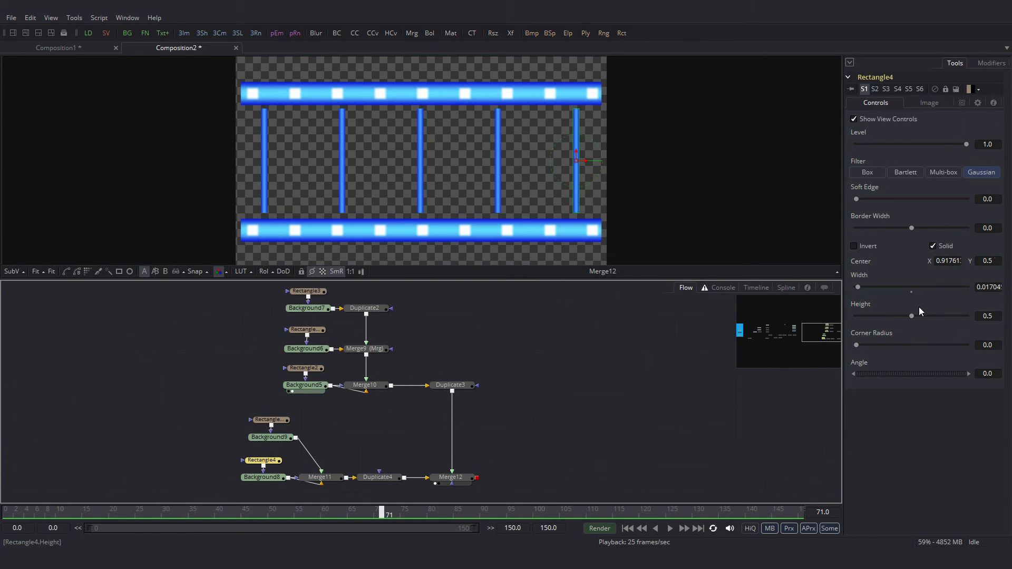
pyautogui.moveTo(913, 316); pyautogui.dragTo(928, 315)
pyautogui.click(269, 420)
# Add an Image Plane 3D after Merge12 to bring the ladder graphic into 3D.
pyautogui.click(459, 477)
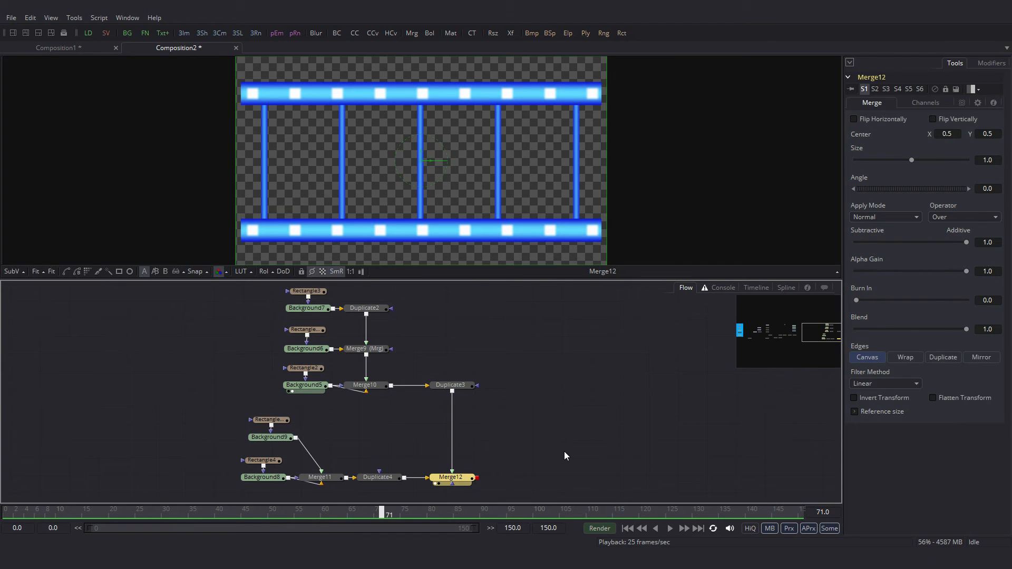
pyautogui.hotkey('ctrl', 'space')
pyautogui.write('ima')
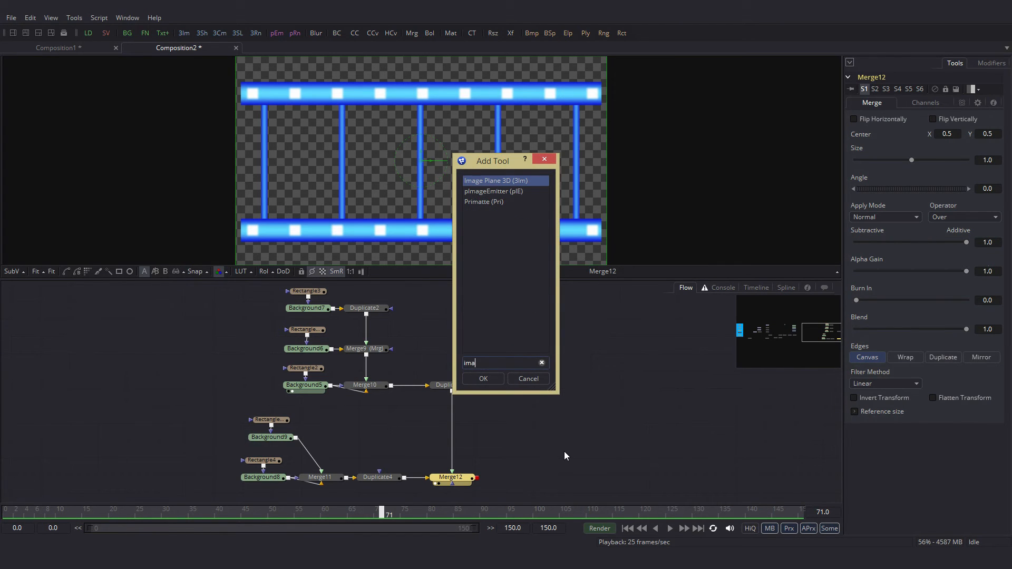
pyautogui.press('Return')
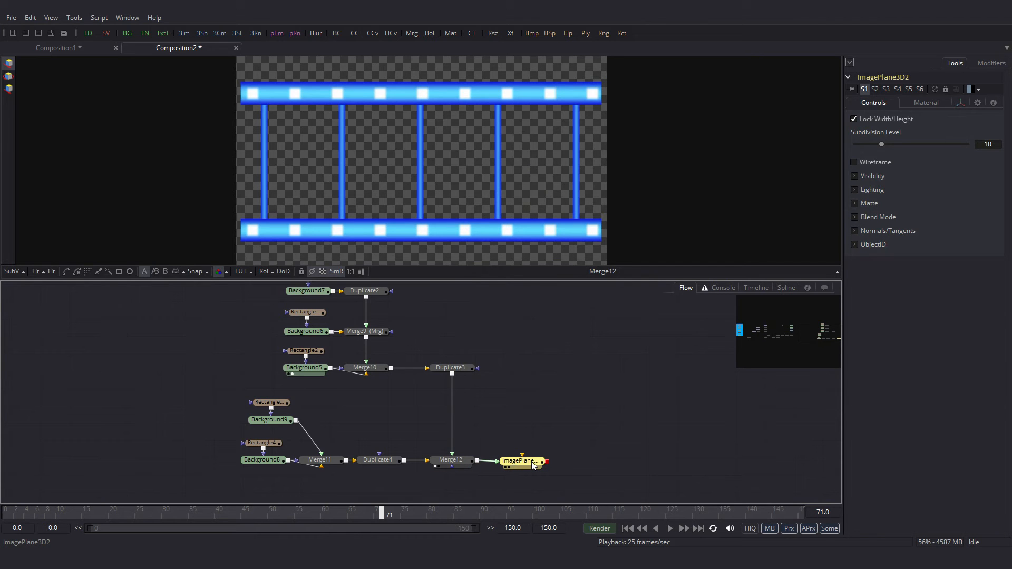
# Add a Bender 3D after the image plane and show it fitted in the viewer.
pyautogui.hotkey('ctrl', 'space')
pyautogui.write('bend')
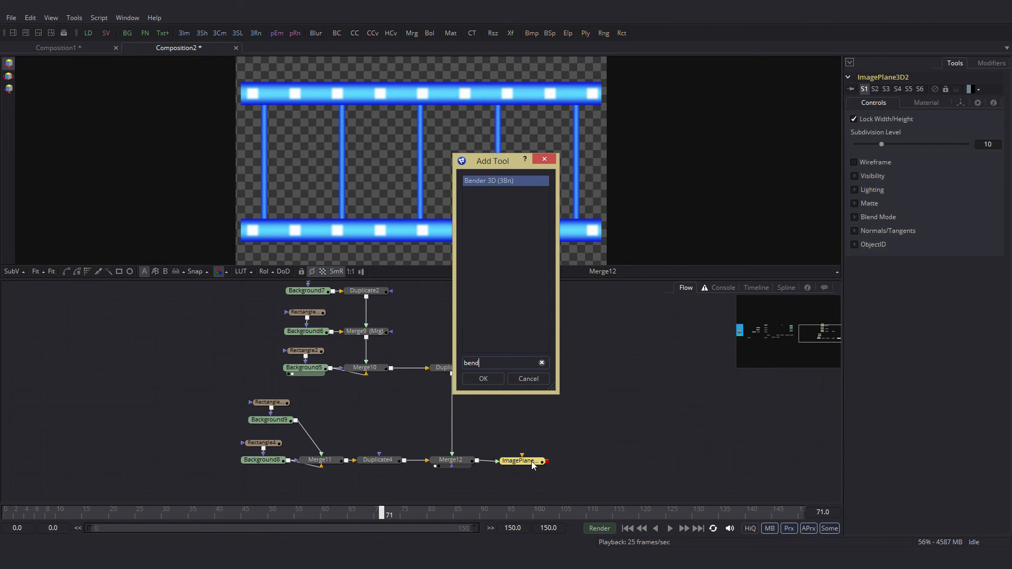
pyautogui.press('Return')
pyautogui.press('1')
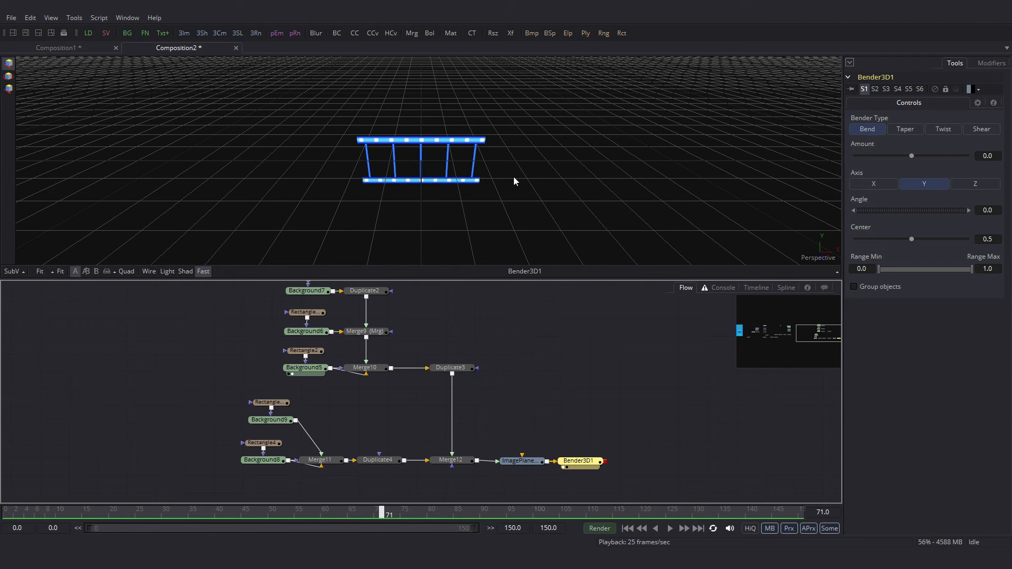
pyautogui.click(61, 271)
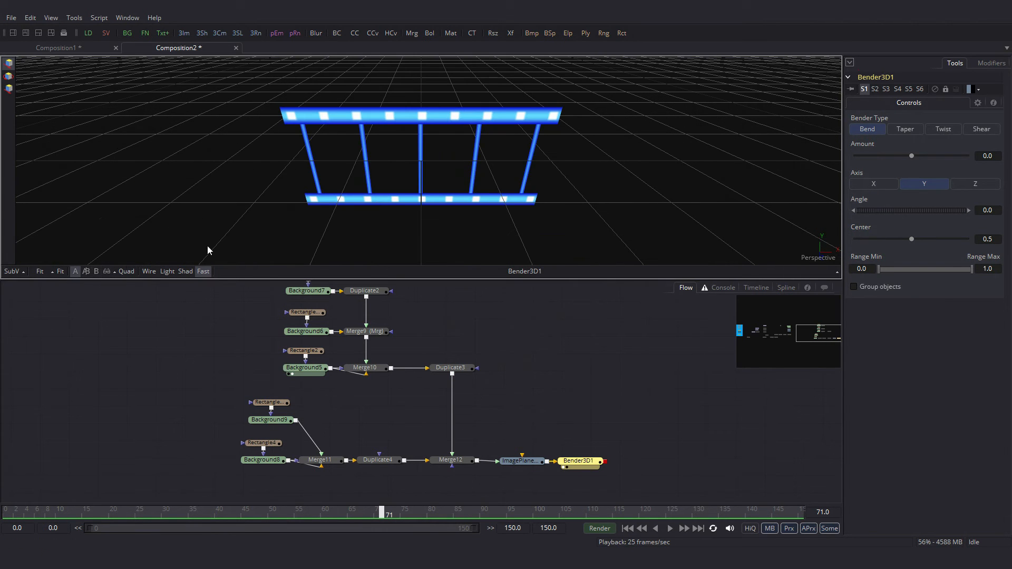
# Set the Bender 3D to Twist with an amount of 0.5 around the X axis.
pyautogui.click(943, 129)
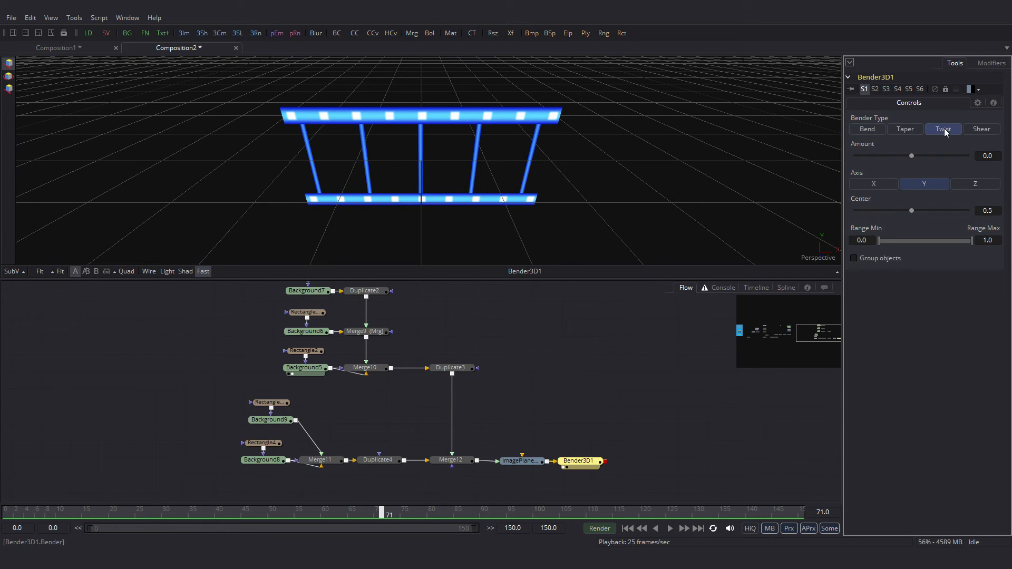
pyautogui.click(988, 157)
pyautogui.write('0.5')
pyautogui.press('Tab')
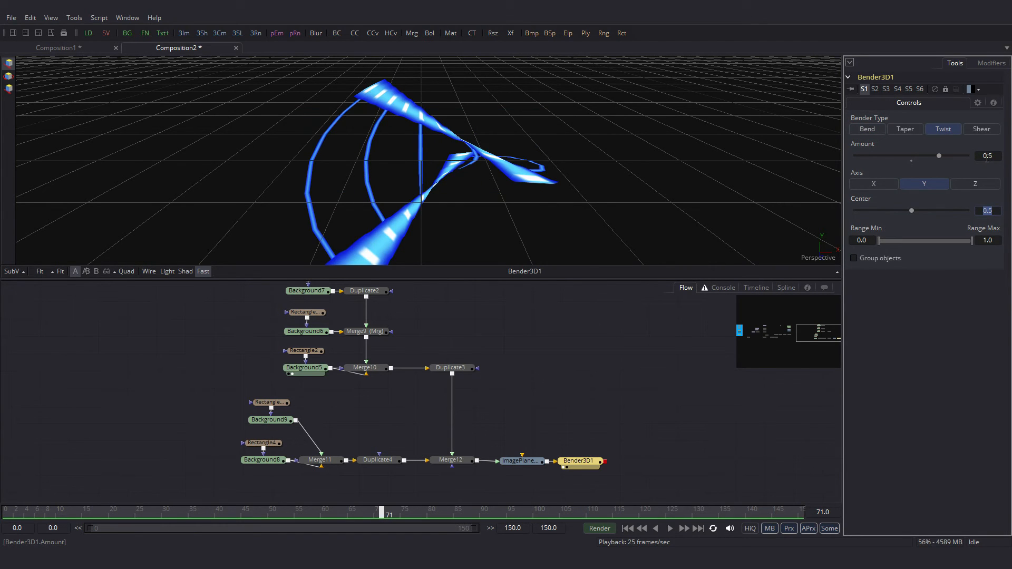
pyautogui.click(880, 185)
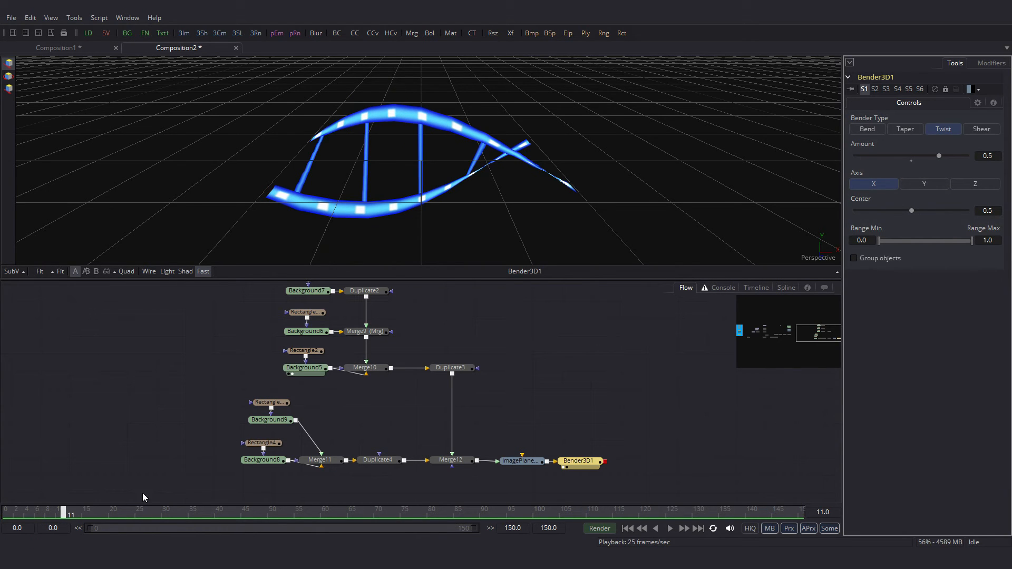
# Animate the bender's Center from 0.0 at frame 11 to 10.0 at frame 72, and scrub through the twist.
pyautogui.moveTo(911, 211); pyautogui.dragTo(808, 210)
pyautogui.rightClick(907, 217)
pyautogui.click(910, 218)
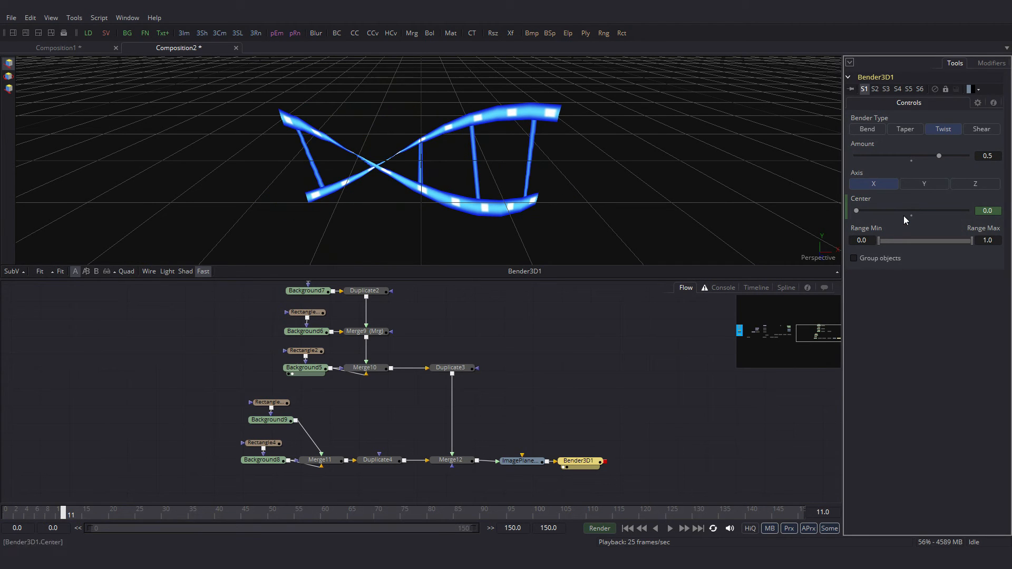
pyautogui.click(390, 516)
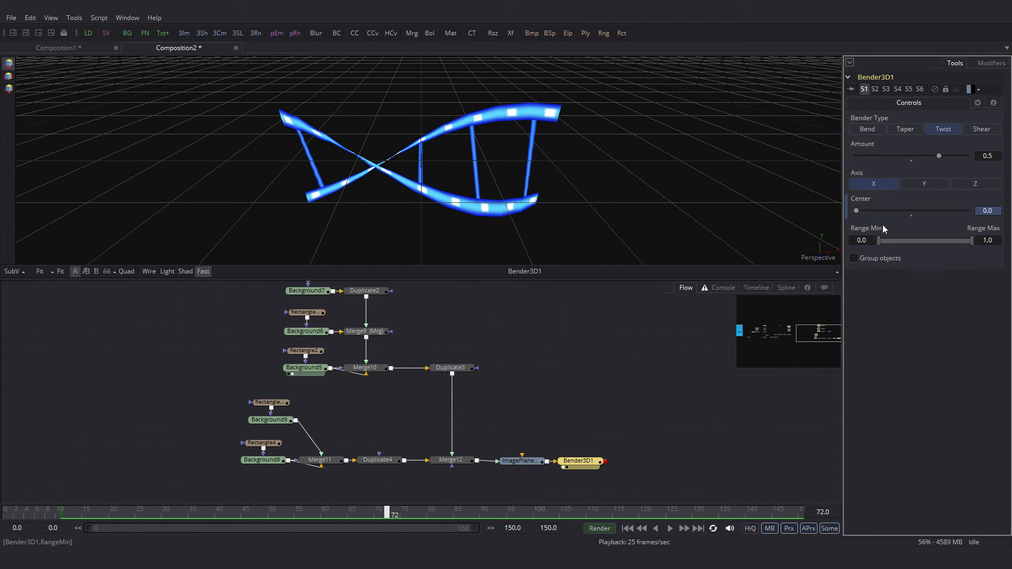
pyautogui.click(989, 211)
pyautogui.write('1.80')
pyautogui.press('Tab')
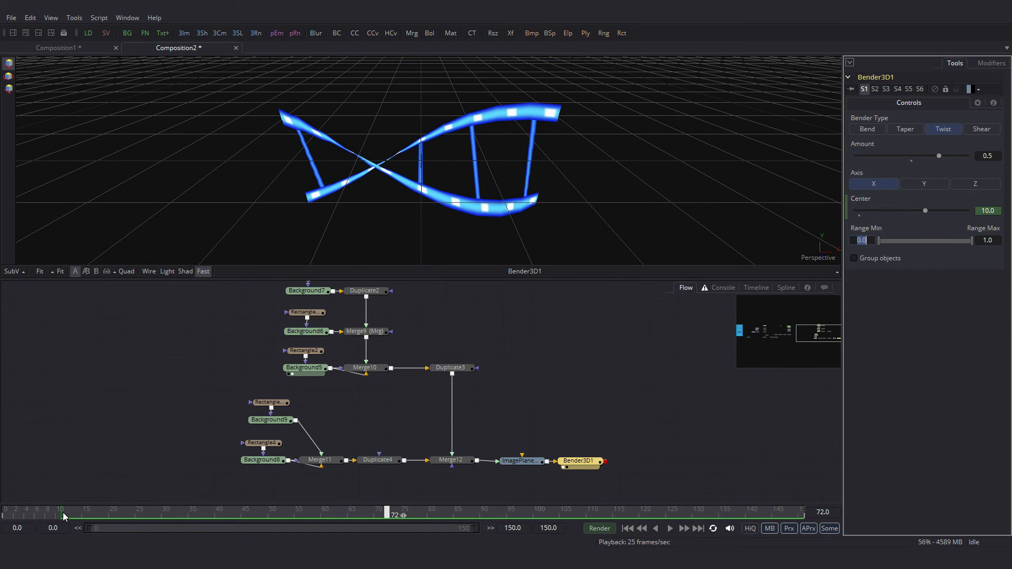
pyautogui.click(125, 513)
pyautogui.moveTo(130, 515); pyautogui.dragTo(376, 516)
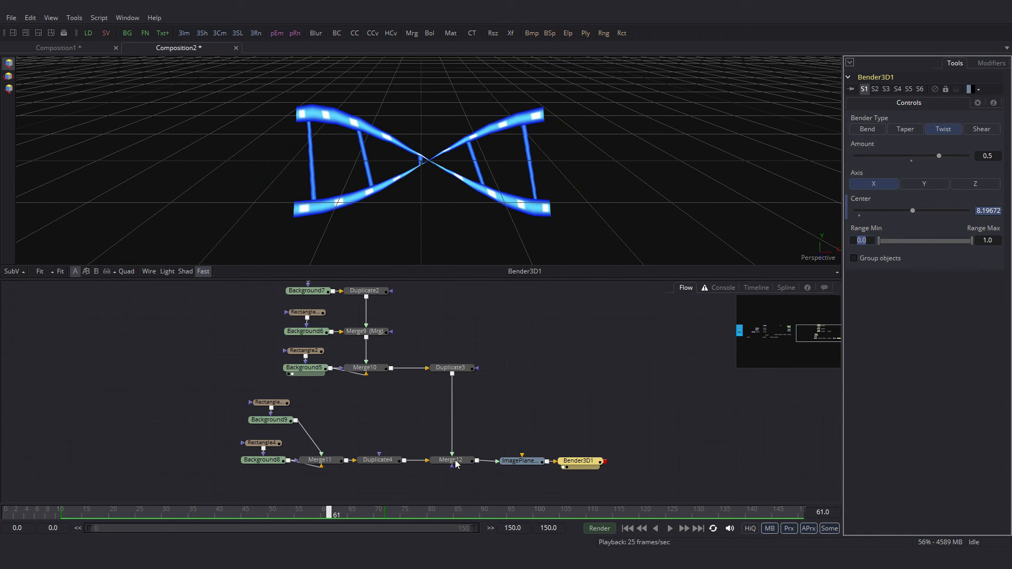
# Raise the subdivision level of ImagePlane3D2 to 40 for a smoother twist.
pyautogui.click(517, 462)
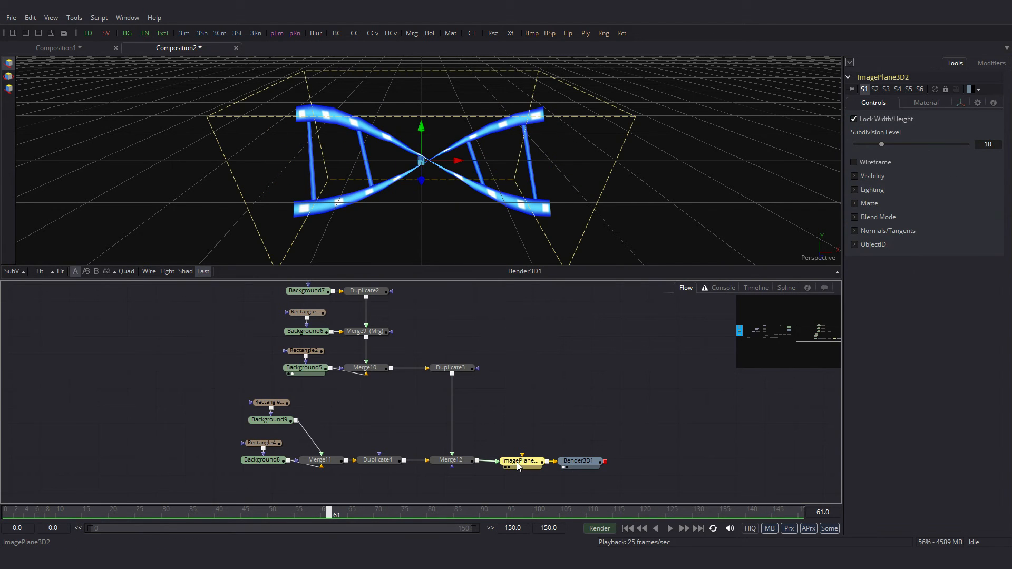
pyautogui.moveTo(882, 144); pyautogui.dragTo(966, 144)
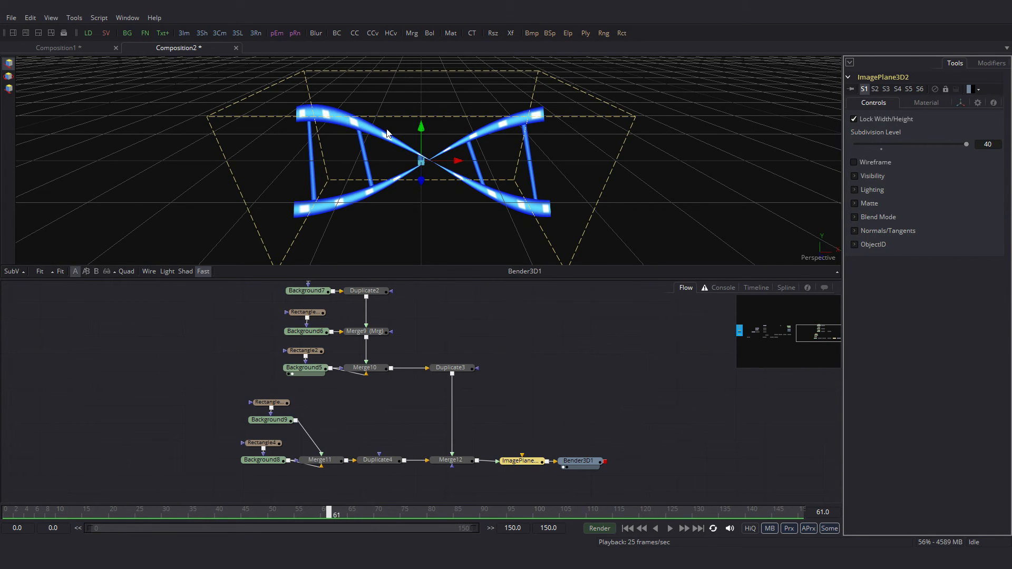
# Smooth the bender's Center curve at frame 72 and extend its incoming handle to about frame 29 at value 10.
pyautogui.click(577, 461)
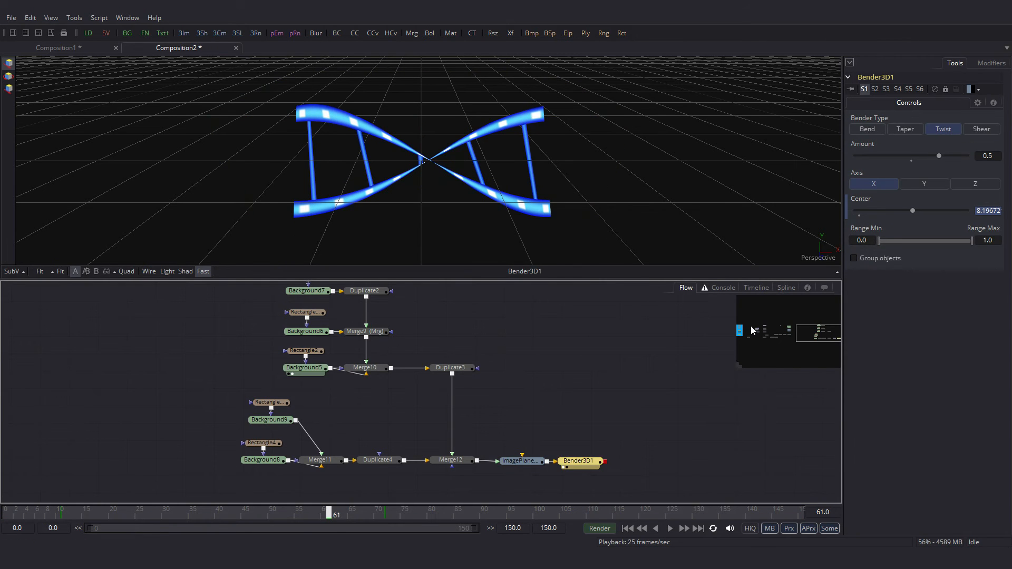
pyautogui.click(787, 287)
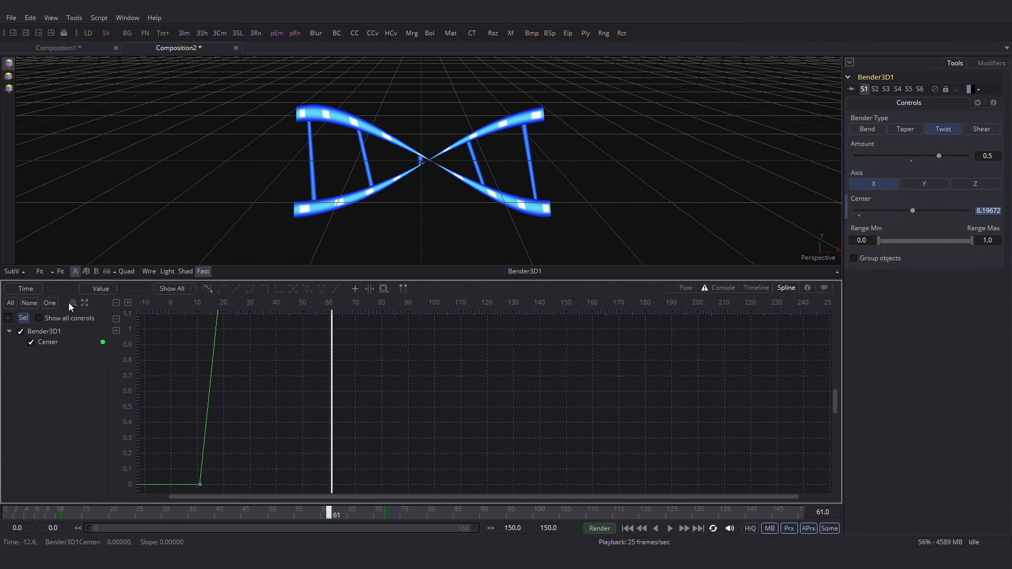
pyautogui.click(84, 303)
pyautogui.moveTo(728, 309); pyautogui.dragTo(697, 301)
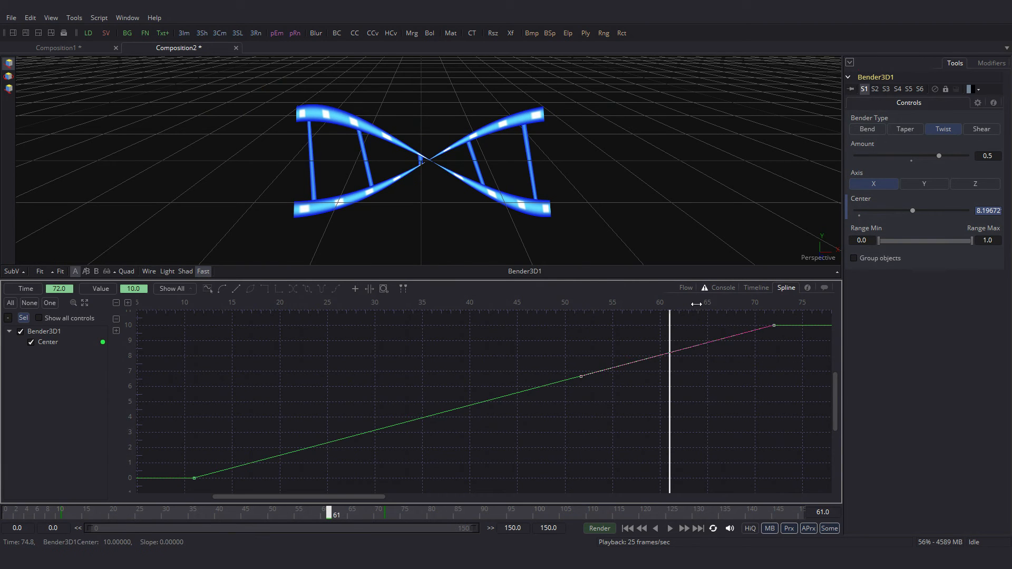
pyautogui.click(222, 289)
pyautogui.moveTo(581, 325); pyautogui.dragTo(364, 326)
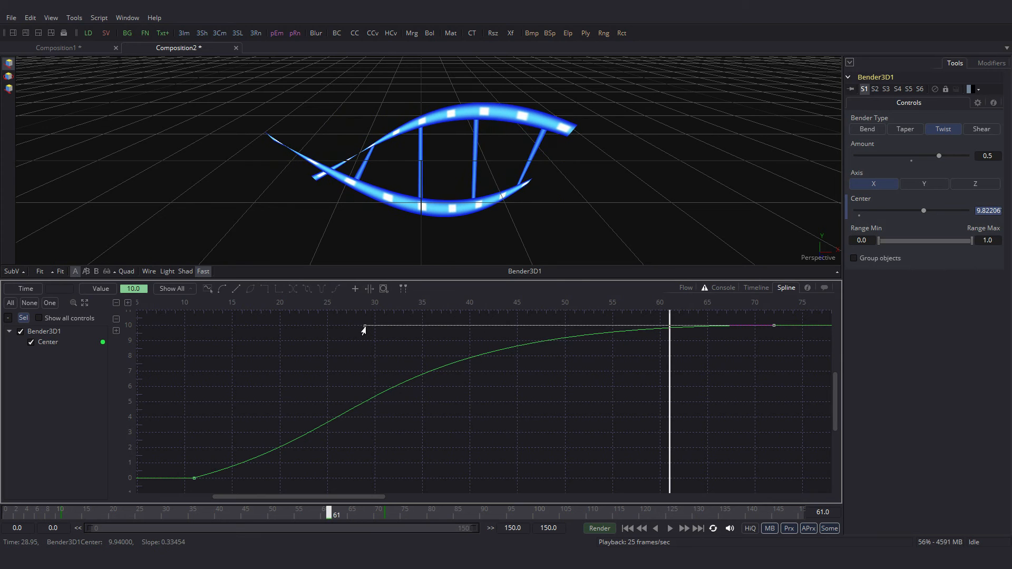
# Add a Renderer 3D after Bender3D1 and show its output in the viewer.
pyautogui.click(686, 288)
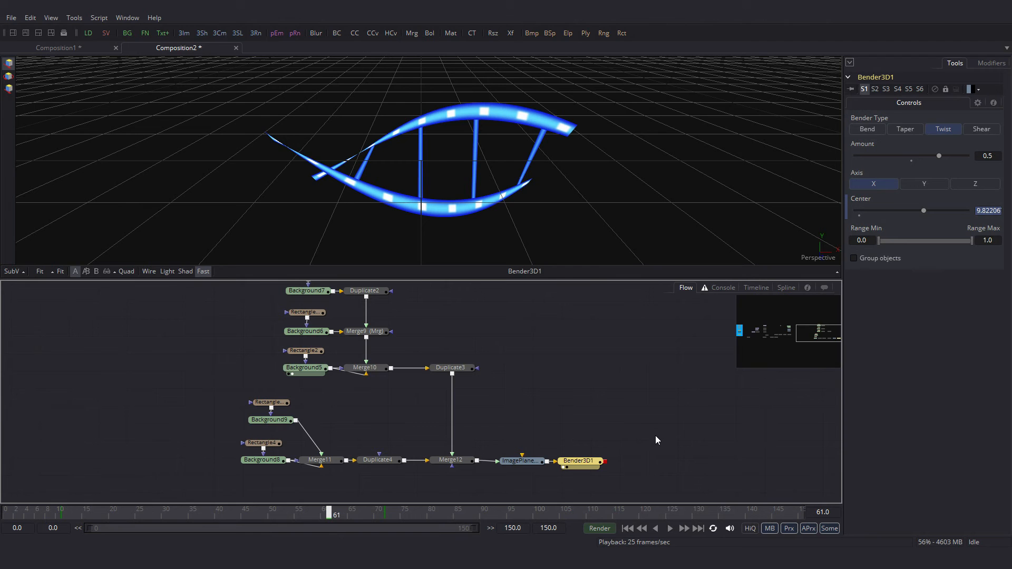
pyautogui.hotkey('ctrl', 'space')
pyautogui.write('rend')
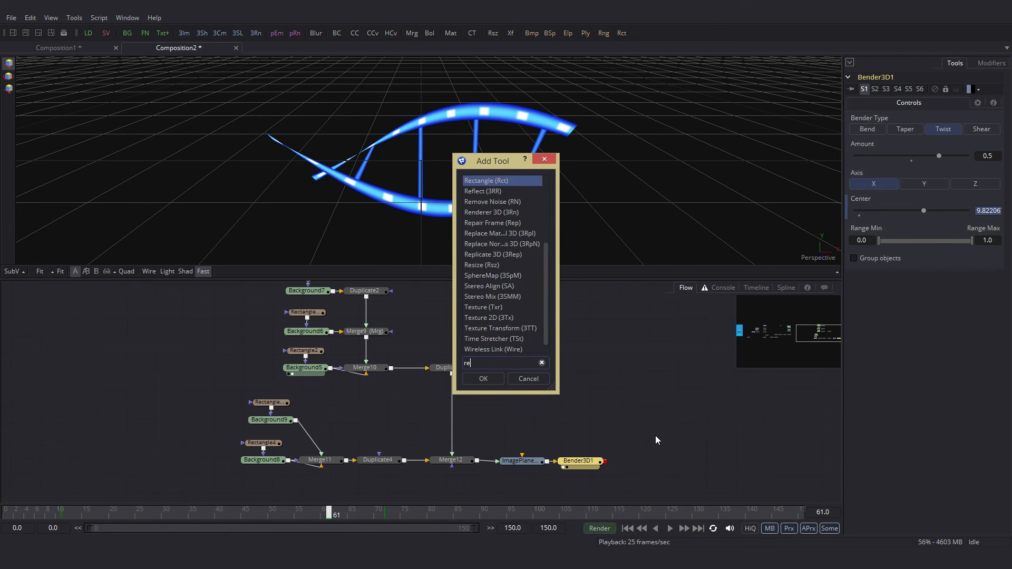
pyautogui.press('Return')
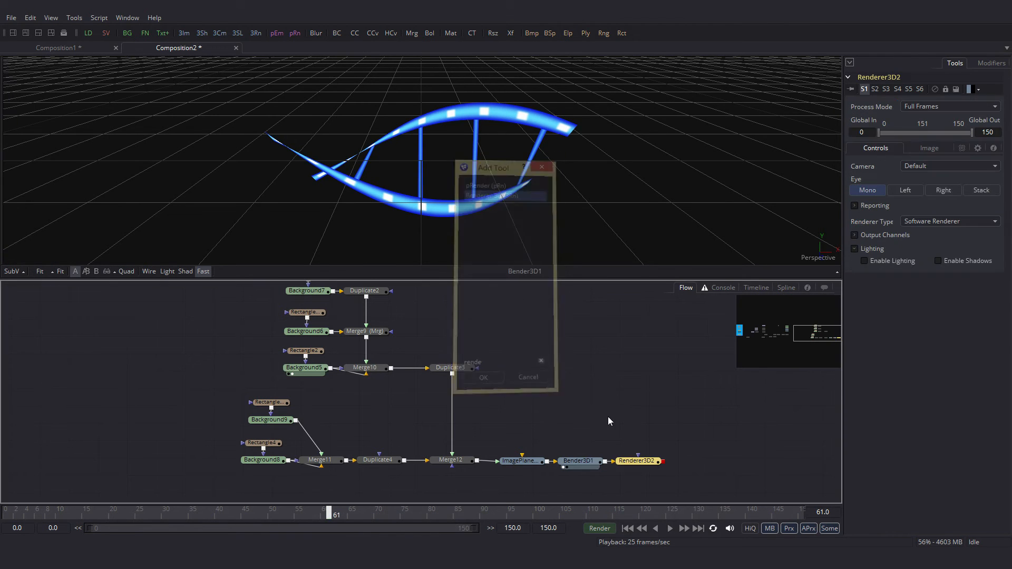
pyautogui.moveTo(637, 461); pyautogui.dragTo(557, 191)
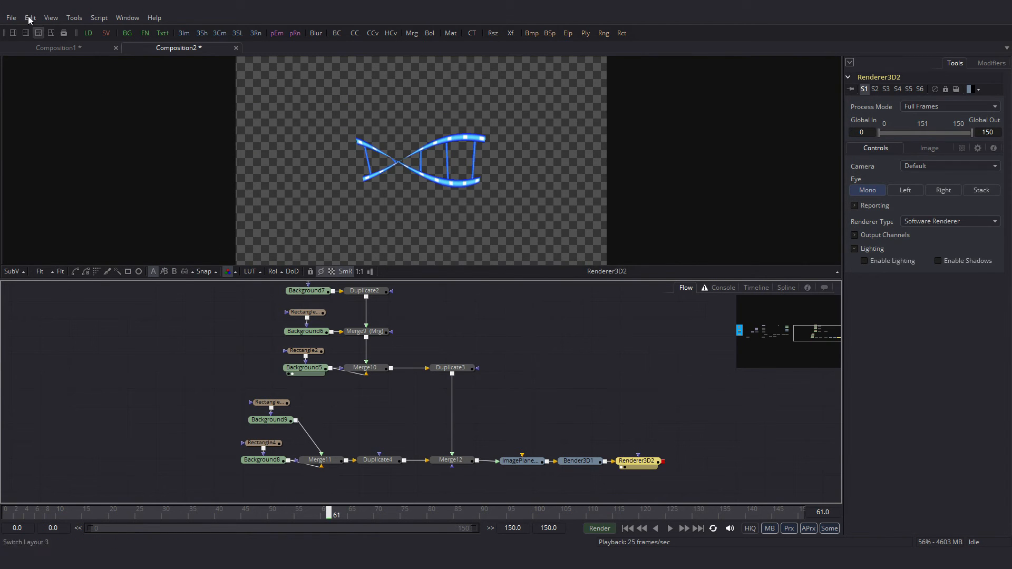
# Switch to a two-viewer layout and show the logo from Merge8 in the second viewer.
pyautogui.click(25, 32)
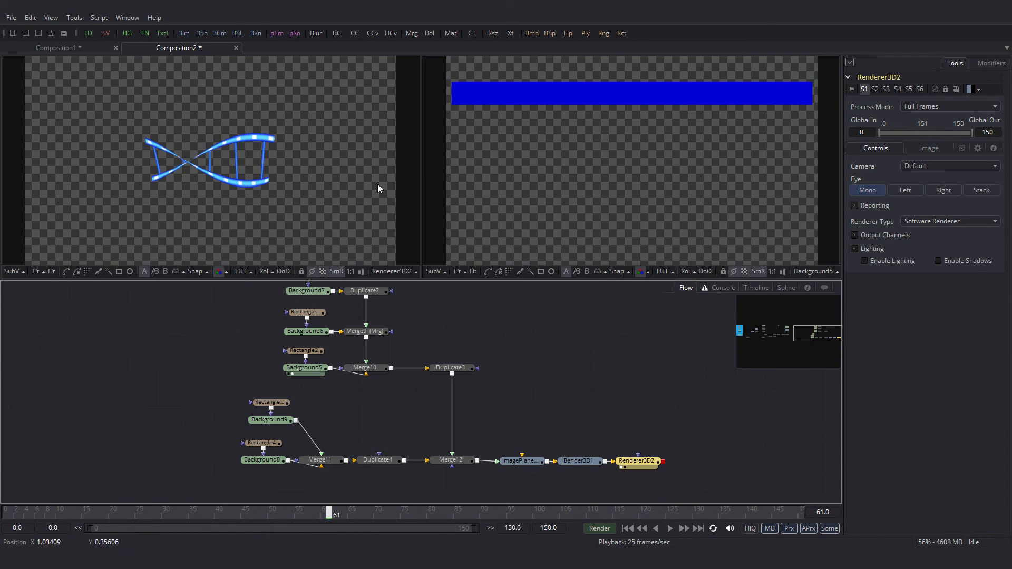
pyautogui.moveTo(98, 401); pyautogui.dragTo(316, 381)
pyautogui.scroll(-2, 202, 404)
pyautogui.moveTo(236, 407); pyautogui.dragTo(529, 189)
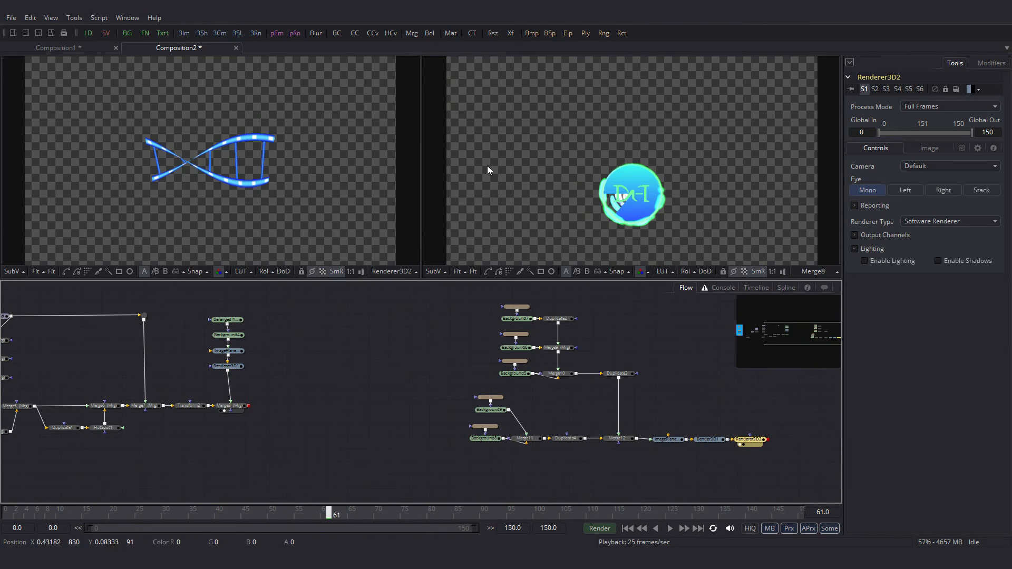
# Add a Color Corrector after Renderer3D2 and tint the helix cyan, with tint about 0.515 and strength about 0.69.
pyautogui.click(354, 35)
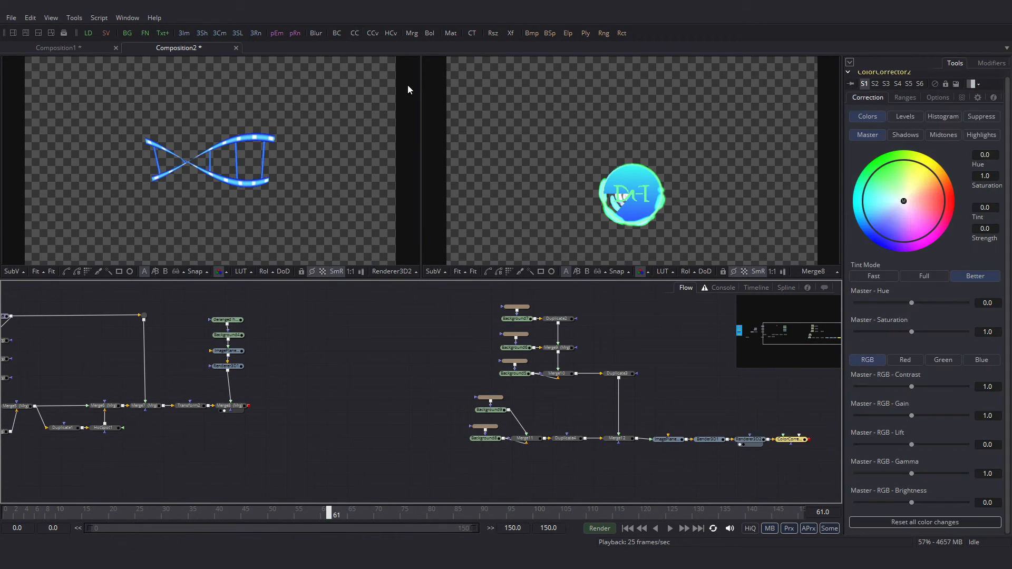
pyautogui.moveTo(903, 203); pyautogui.dragTo(869, 204)
pyautogui.press('1')
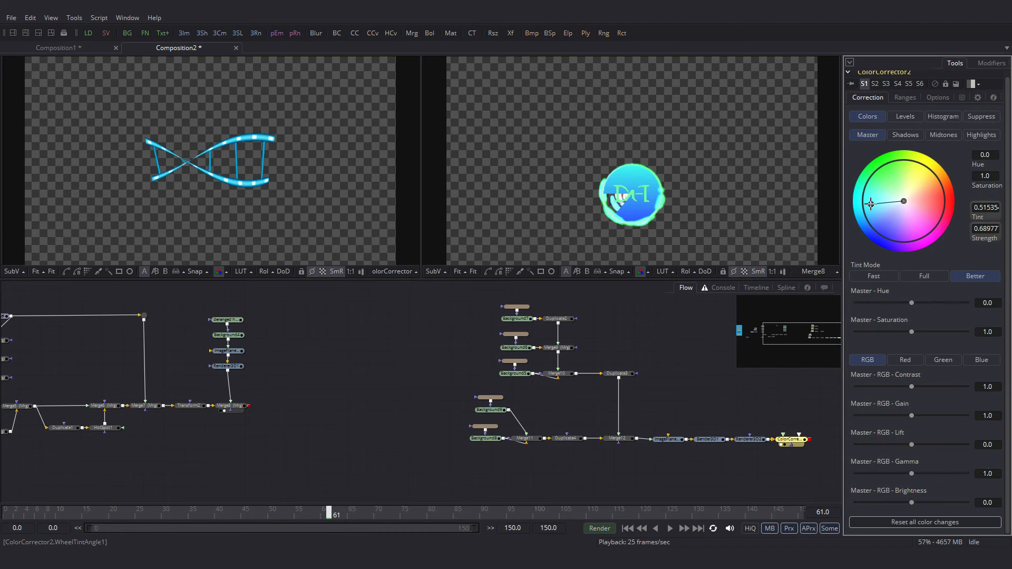
# Add a Soft Glow after the Color Corrector and show it in the first viewer.
pyautogui.moveTo(692, 394); pyautogui.dragTo(532, 374)
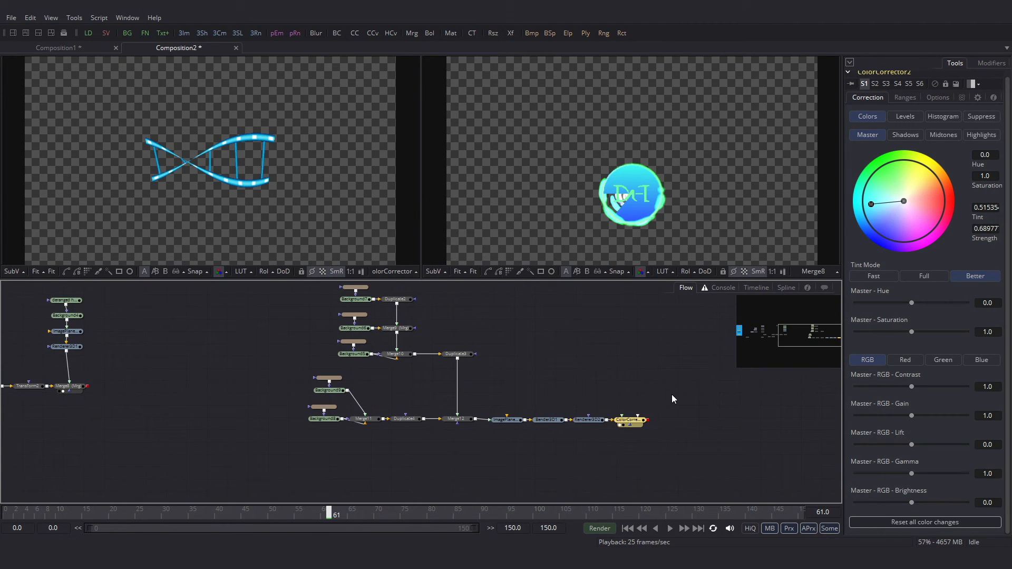
pyautogui.hotkey('ctrl', 'space')
pyautogui.write('soft')
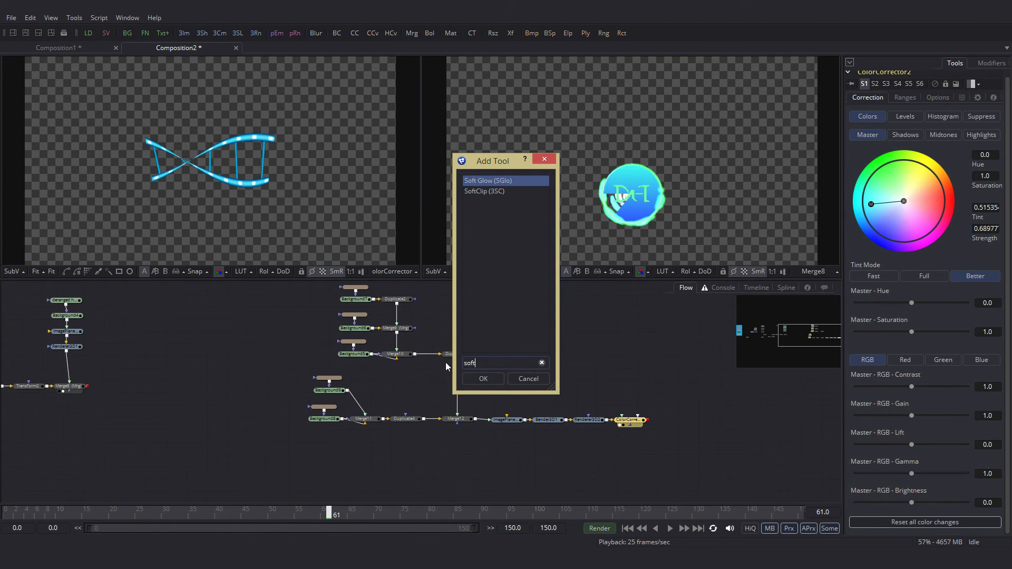
pyautogui.click(484, 379)
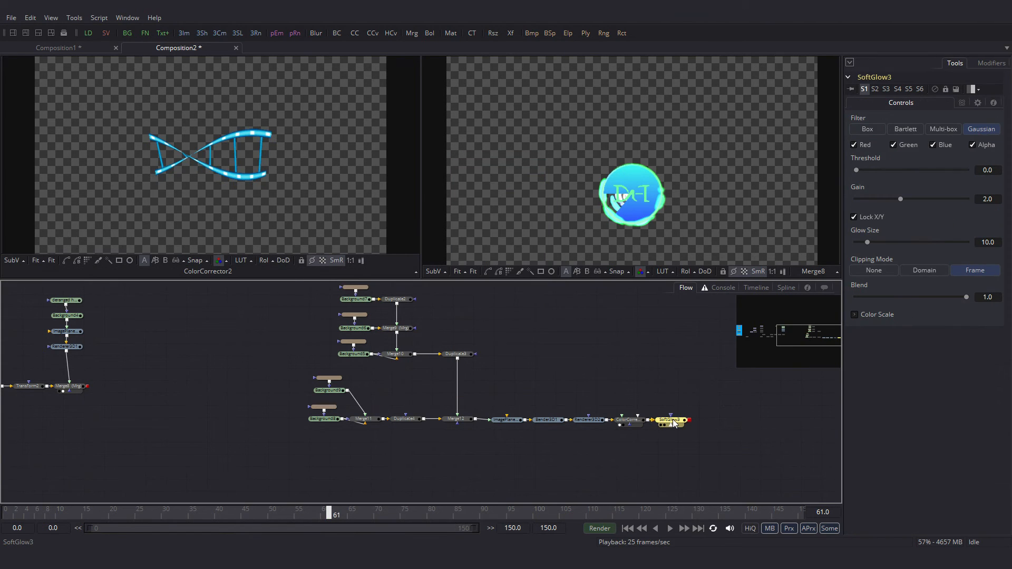
pyautogui.press('1')
# Strengthen the Soft Glow by raising its gain above 2.19 and its glow size above 16.19.
pyautogui.moveTo(903, 198); pyautogui.dragTo(906, 200)
pyautogui.moveTo(869, 242); pyautogui.dragTo(875, 243)
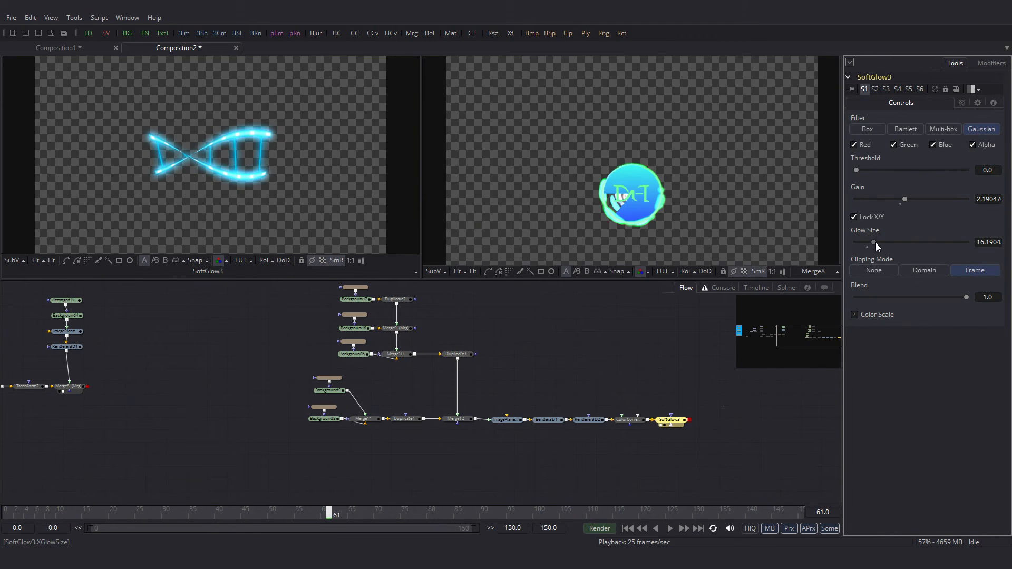
pyautogui.moveTo(904, 199); pyautogui.dragTo(909, 199)
pyautogui.moveTo(870, 243); pyautogui.dragTo(881, 246)
pyautogui.moveTo(911, 199); pyautogui.dragTo(911, 199)
# Merge the glowing helix from SoftGlow3 over the logo output of Merge8.
pyautogui.scroll(-3, 253, 417)
pyautogui.moveTo(232, 433); pyautogui.dragTo(373, 438)
pyautogui.scroll(-1, 230, 434)
pyautogui.moveTo(580, 453); pyautogui.dragTo(391, 349)
pyautogui.moveTo(547, 428); pyautogui.dragTo(331, 415)
pyautogui.click(485, 399)
pyautogui.scroll(3, 397, 420)
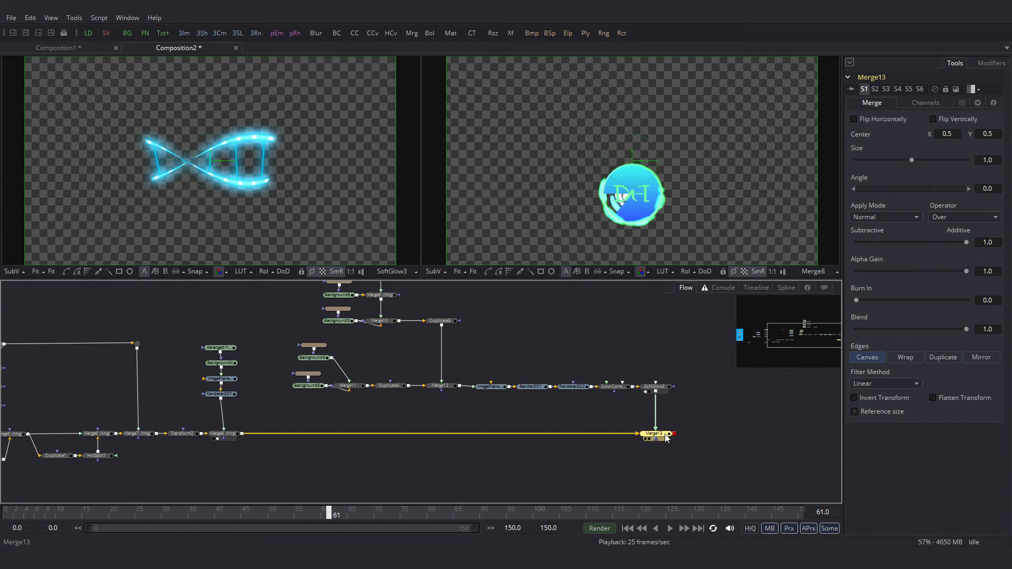
# Show Merge13 in the second viewer and reduce the helix's merge size to about 0.31.
pyautogui.press('2')
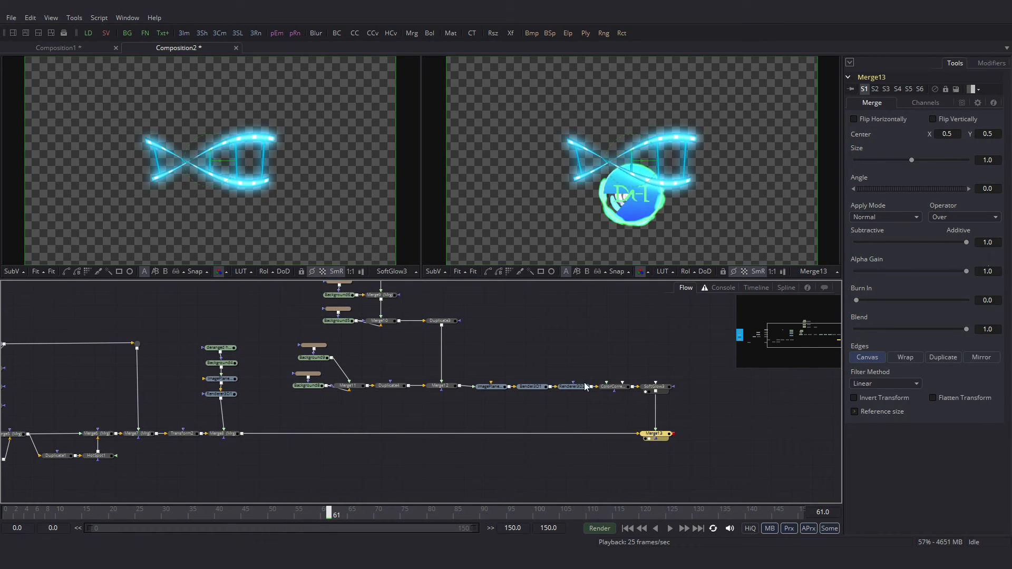
pyautogui.moveTo(911, 160); pyautogui.dragTo(872, 160)
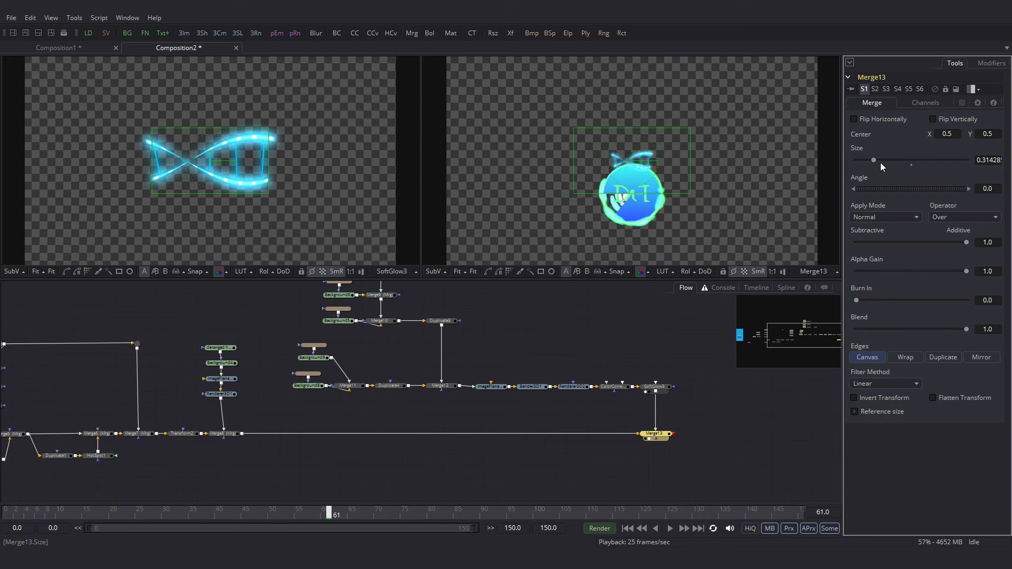
# Fit the helix inside the logo circle at merge size about 0.25 and center Y about 0.34, and strengthen its Soft Glow.
pyautogui.moveTo(874, 159); pyautogui.dragTo(870, 160)
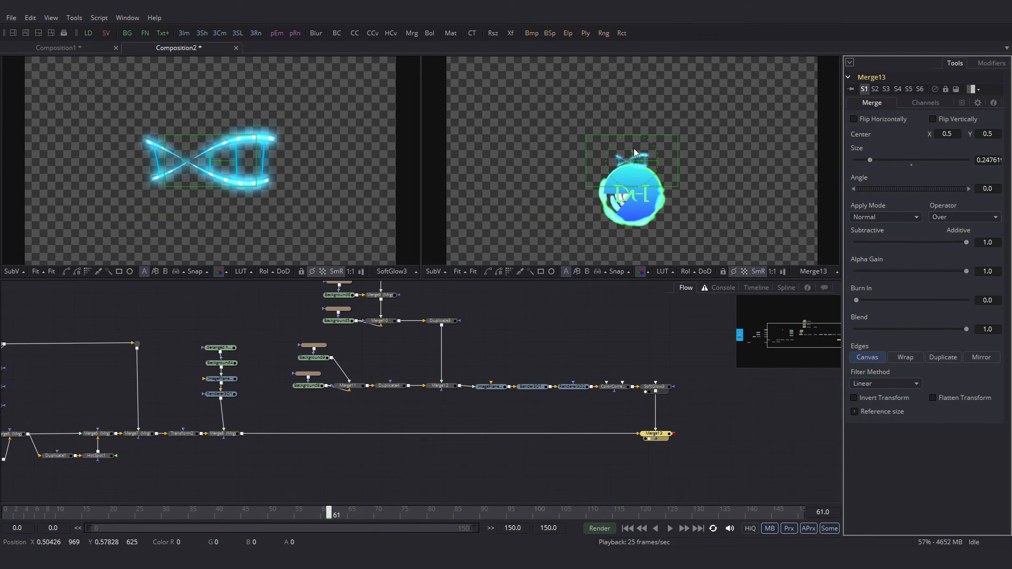
pyautogui.moveTo(634, 149); pyautogui.dragTo(631, 182)
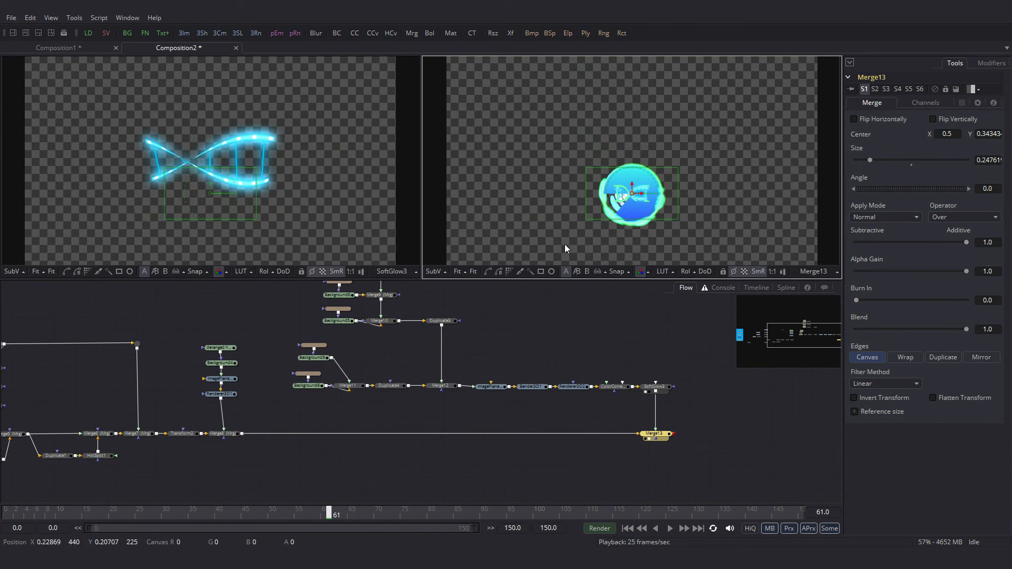
pyautogui.click(655, 386)
pyautogui.moveTo(889, 244); pyautogui.dragTo(894, 242)
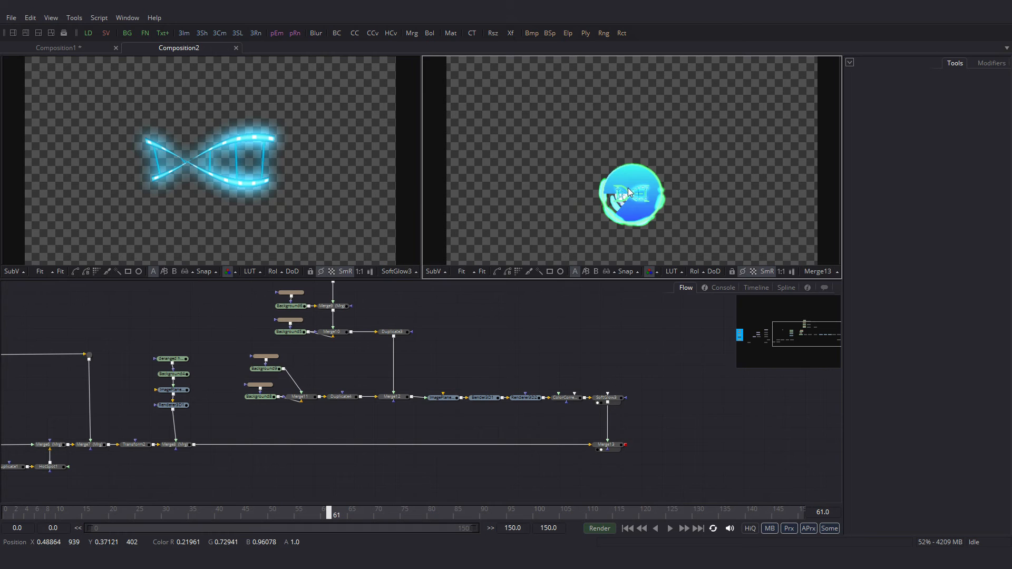
# Animate Merge13's Blend from 0 at frame 20 to 1 at frame 23 to fade in the helix.
pyautogui.click(611, 446)
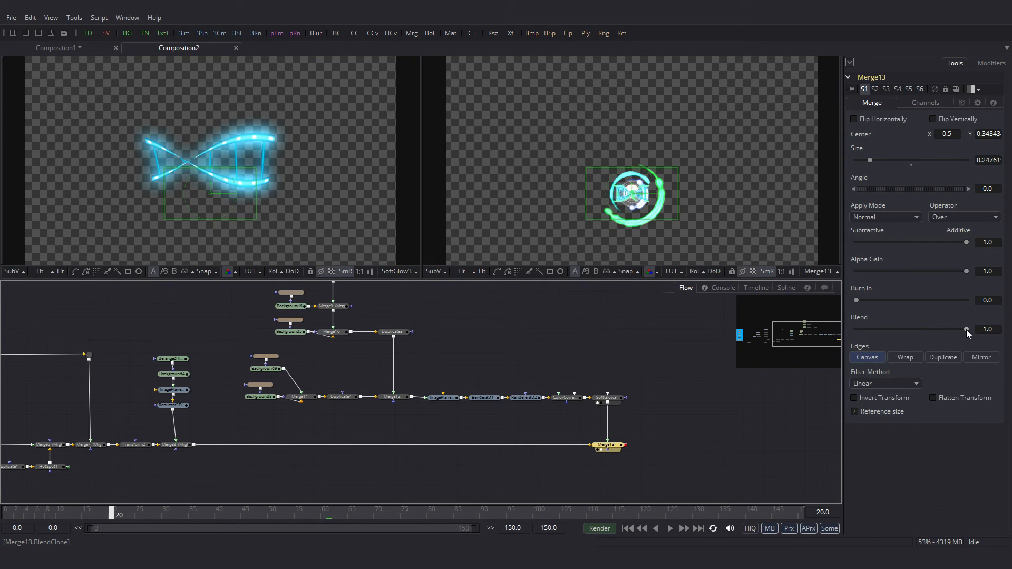
pyautogui.moveTo(967, 330); pyautogui.dragTo(849, 327)
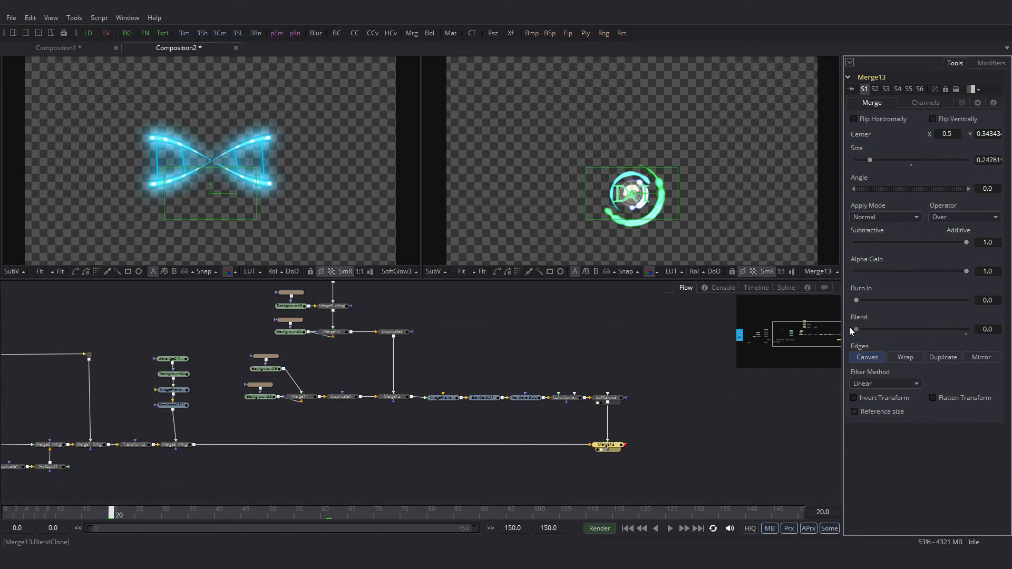
pyautogui.rightClick(912, 329)
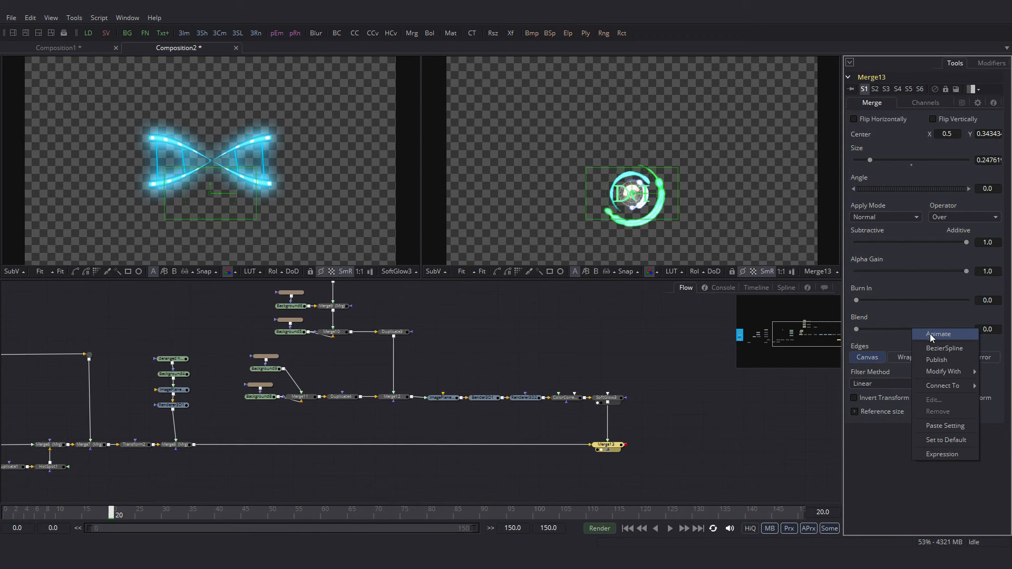
pyautogui.click(930, 334)
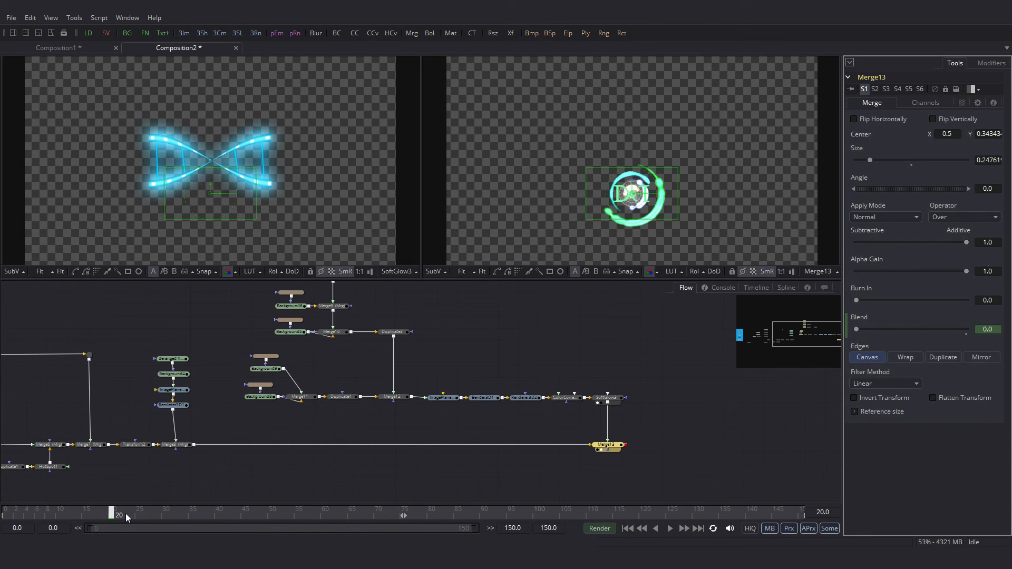
pyautogui.click(127, 516)
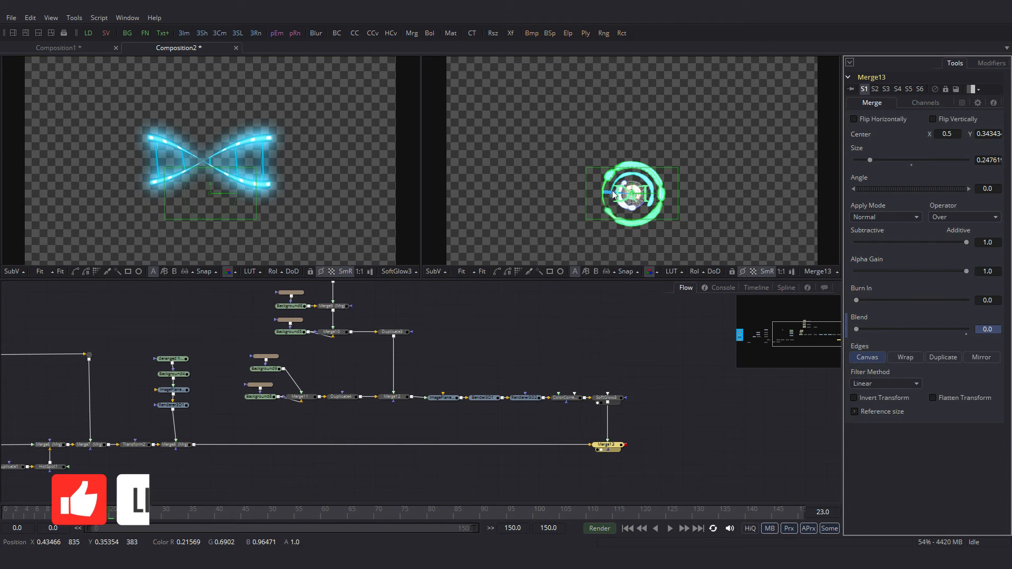
pyautogui.moveTo(859, 332); pyautogui.dragTo(966, 331)
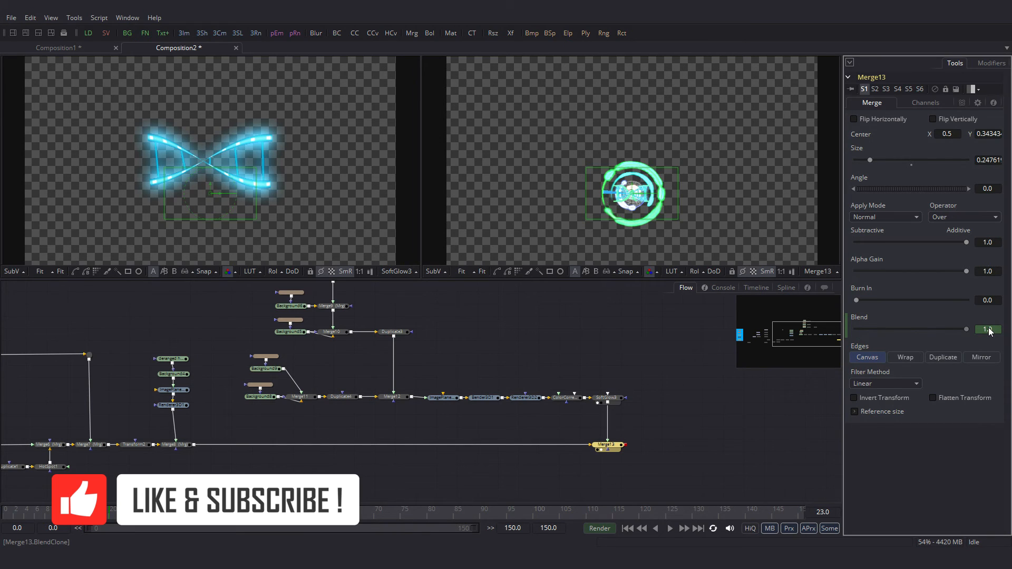
# Hold Merge13's Blend at 1 with a keyframe on frame 69 and drop it to 0 on frame 70.
pyautogui.click(372, 511)
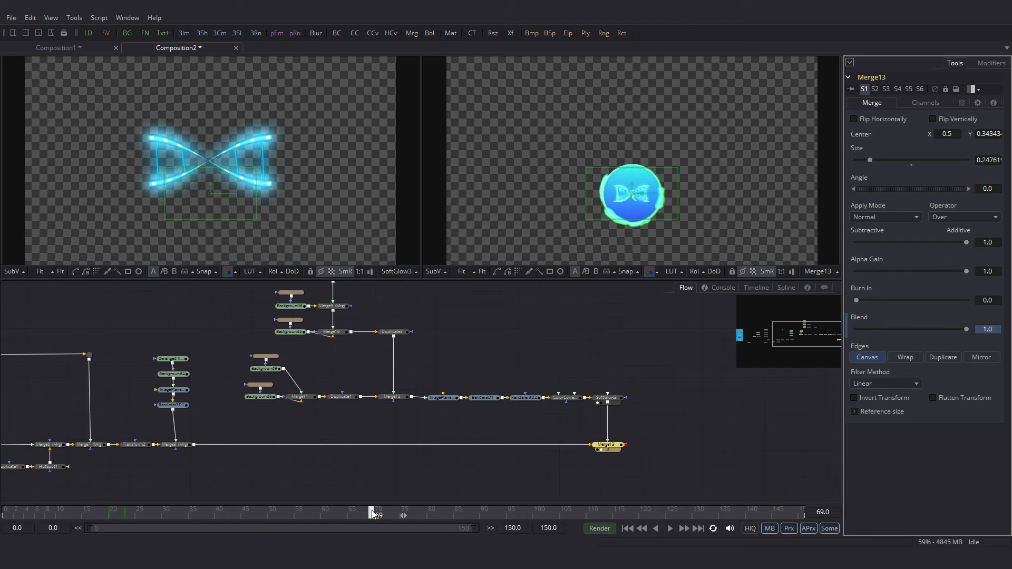
pyautogui.rightClick(914, 330)
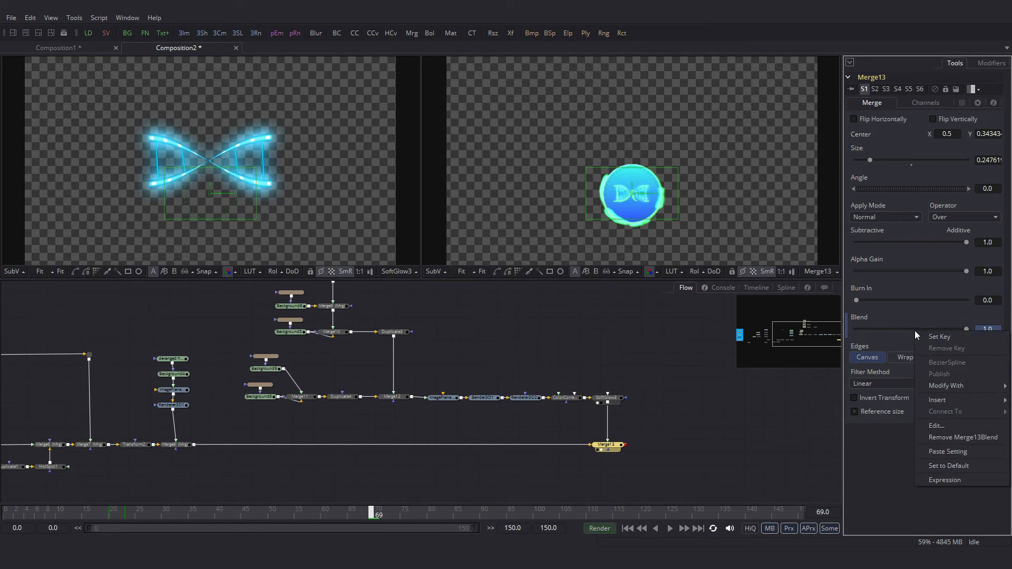
pyautogui.click(935, 335)
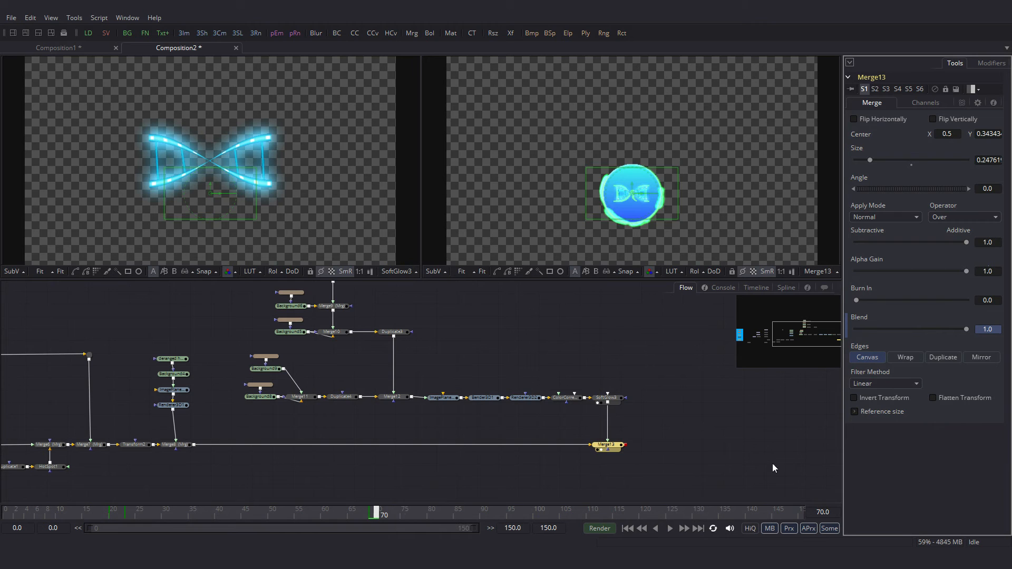
pyautogui.moveTo(967, 333); pyautogui.dragTo(812, 332)
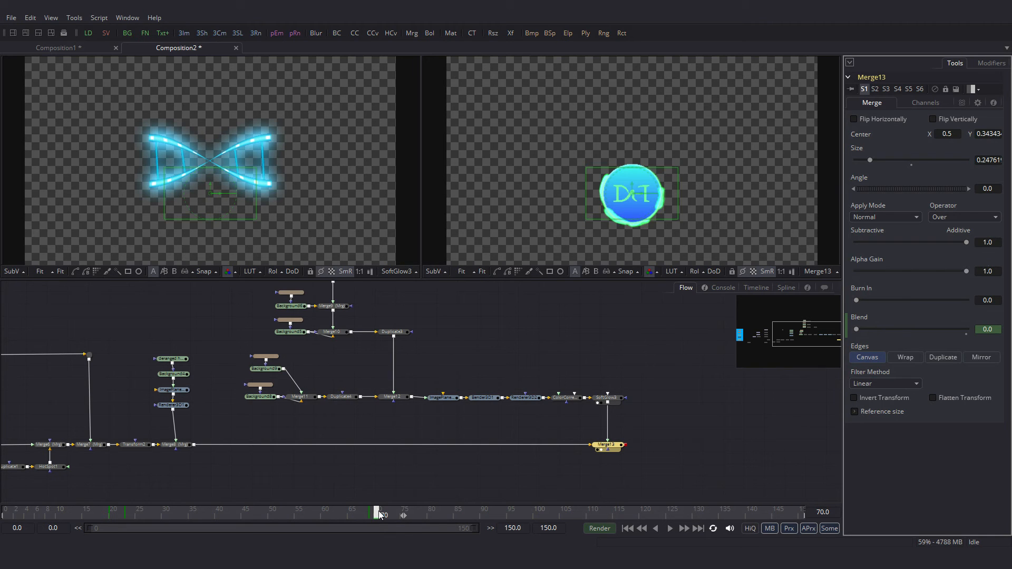
# Animate Merge8's Blend from 0 at frame 69 to 1 at frame 70 so the logo letters replace the helix.
pyautogui.click(175, 445)
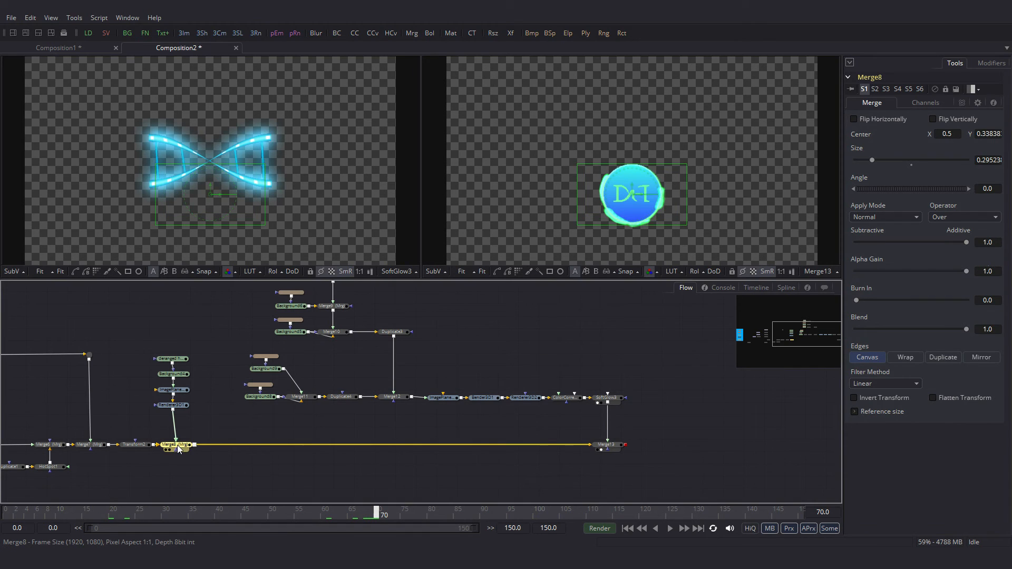
pyautogui.click(373, 511)
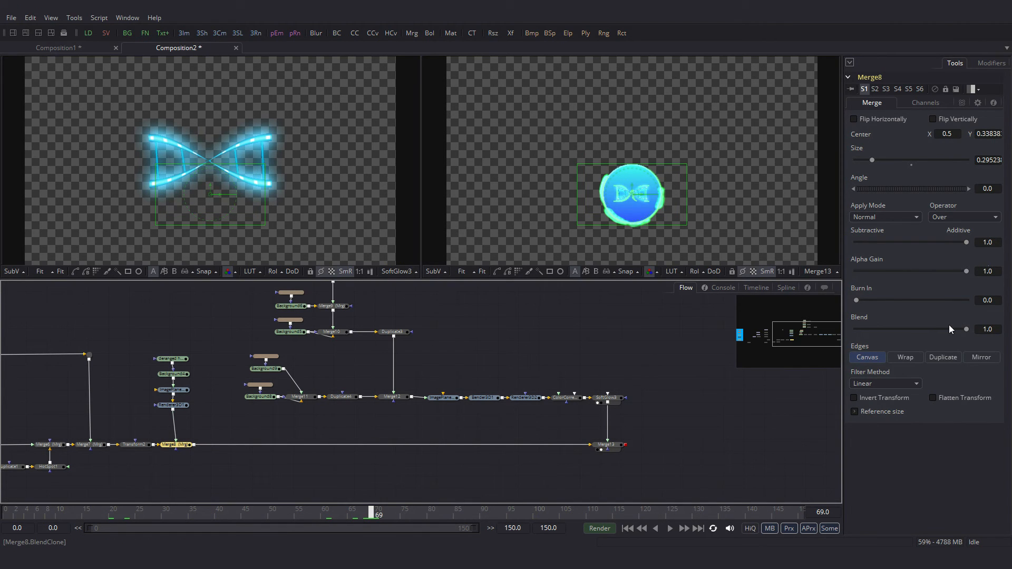
pyautogui.moveTo(966, 330); pyautogui.dragTo(807, 337)
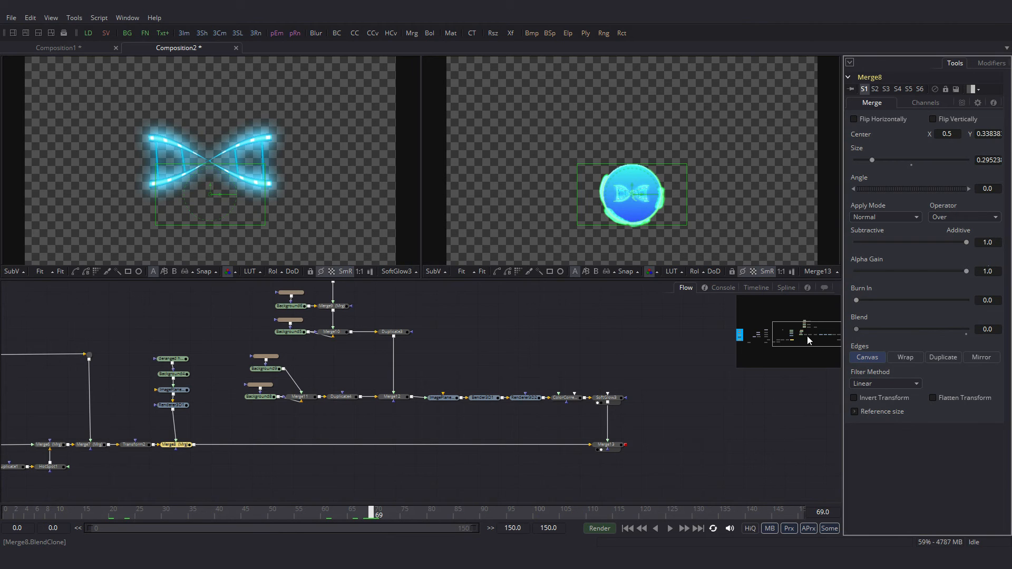
pyautogui.rightClick(894, 330)
pyautogui.click(918, 336)
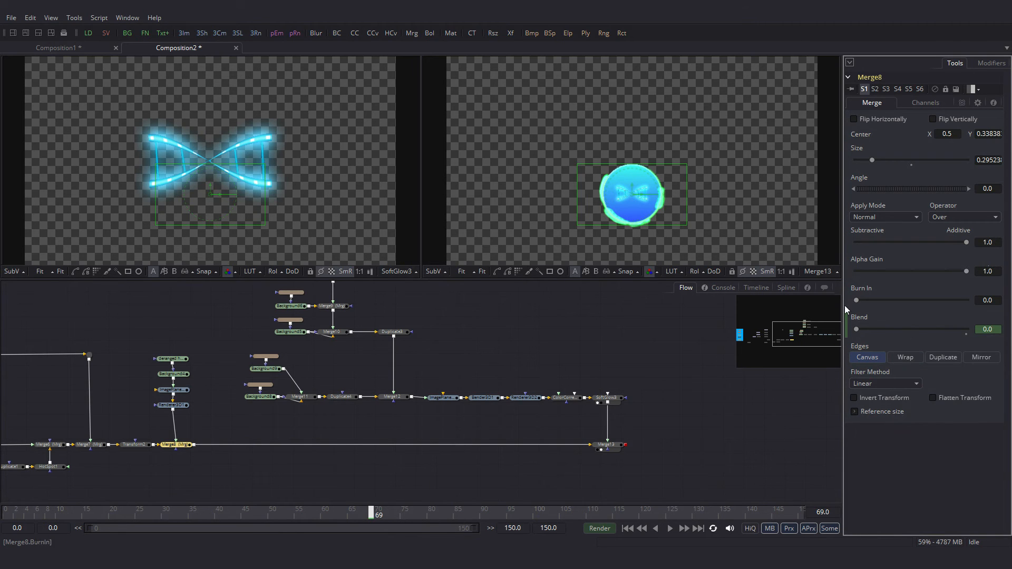
pyautogui.press('Right')
pyautogui.moveTo(858, 330); pyautogui.dragTo(978, 319)
pyautogui.click(372, 513)
pyautogui.click(377, 516)
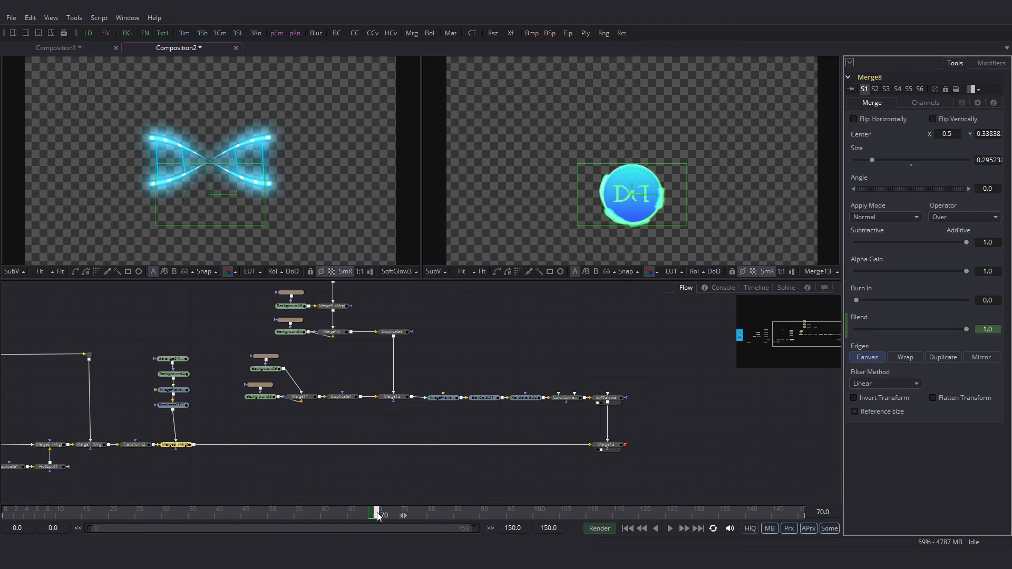
# Play the Merge13 animation from the start to check the helix-to-letters switch, and go to frame 41.
pyautogui.click(606, 445)
pyautogui.click(629, 528)
pyautogui.click(671, 528)
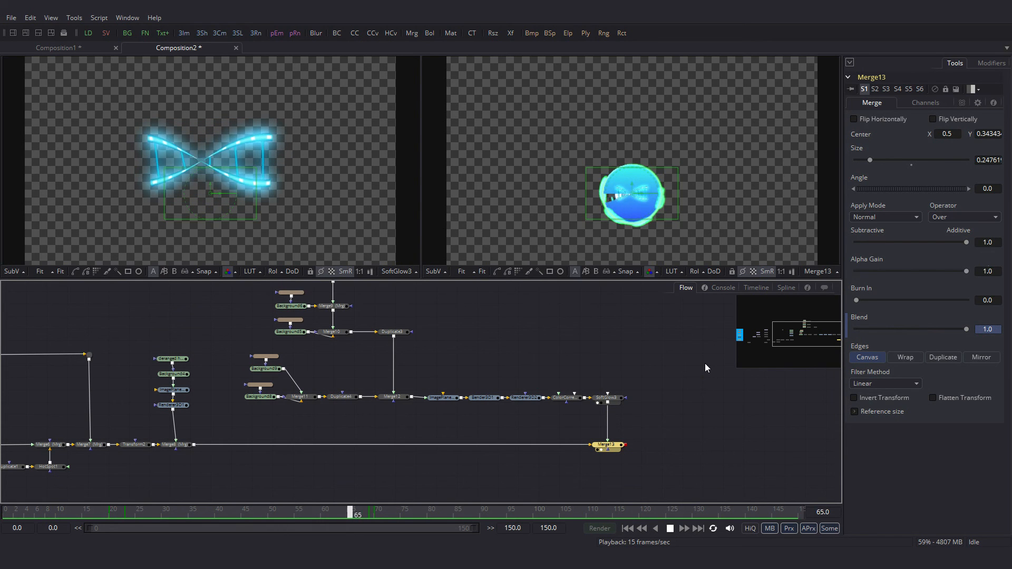
pyautogui.click(670, 528)
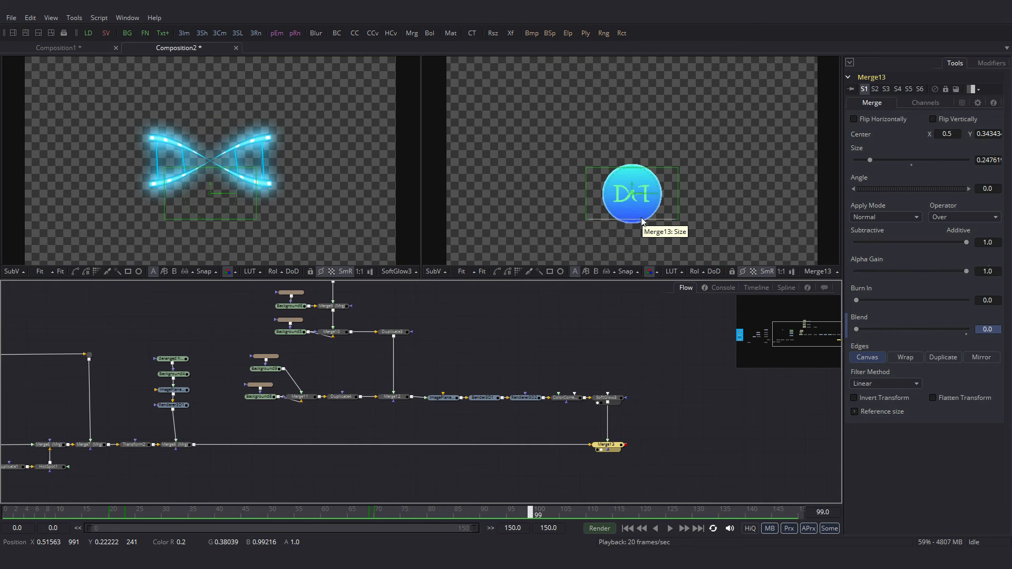
pyautogui.moveTo(196, 514); pyautogui.dragTo(221, 515)
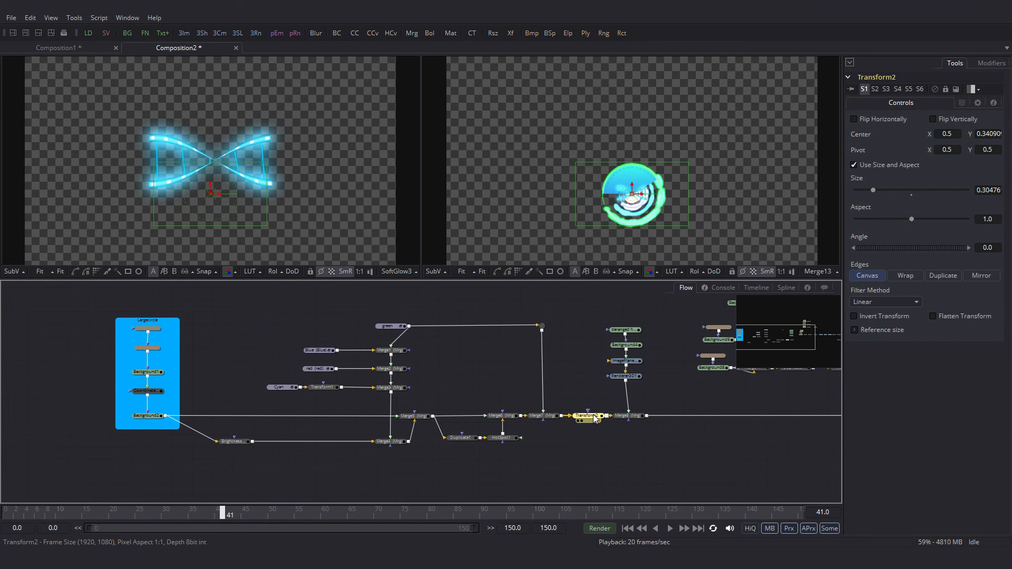
# Paste a copy of Transform2, feed it from the large circle's Background output, and show it in the first viewer.
pyautogui.hotkey('ctrl', 'v')
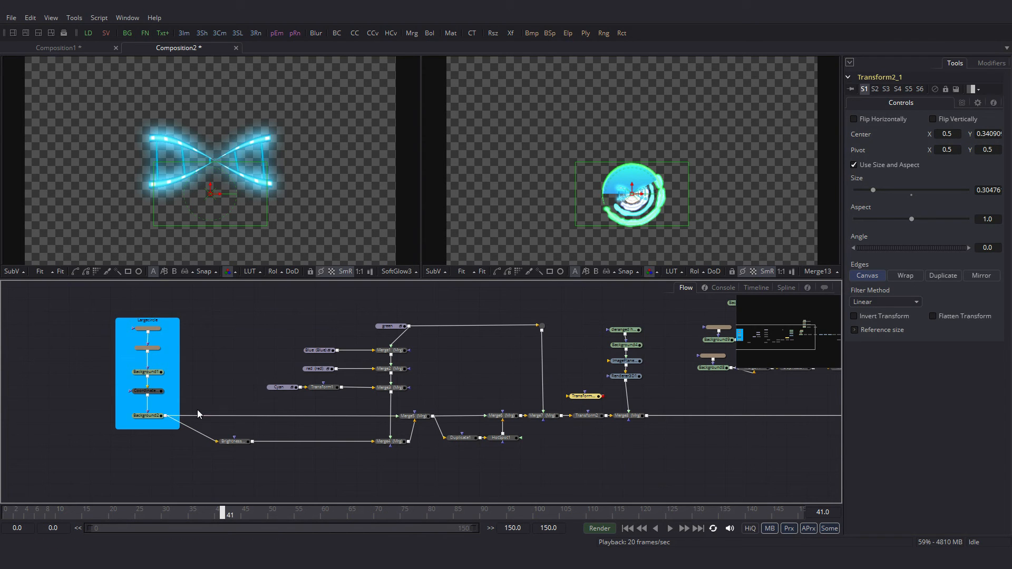
pyautogui.moveTo(165, 416); pyautogui.dragTo(600, 401)
pyautogui.press('1')
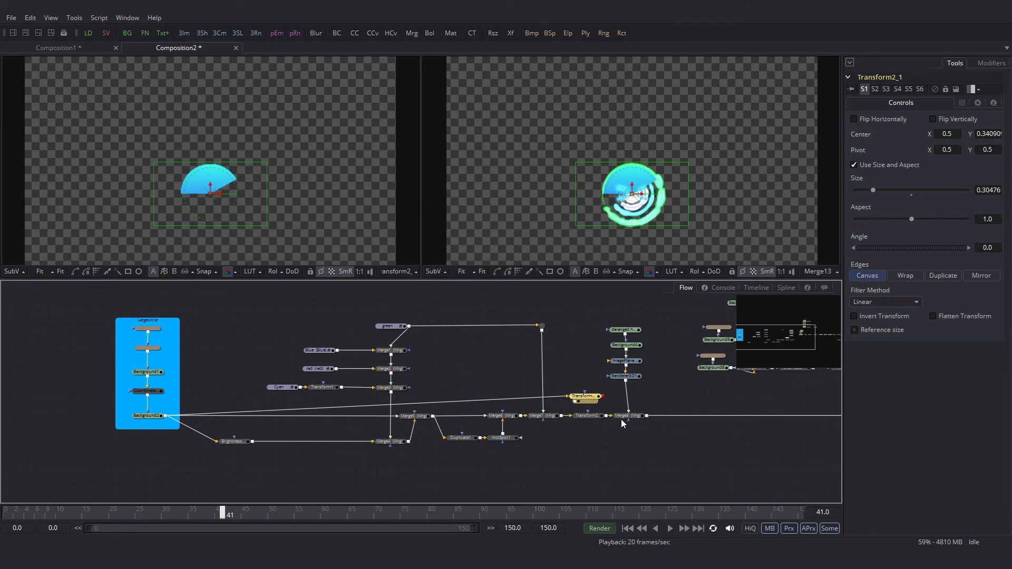
# Connect the copied Transform to Merge13's effect mask to limit the helix to the revealed circle.
pyautogui.moveTo(705, 468); pyautogui.dragTo(357, 459)
pyautogui.click(247, 406)
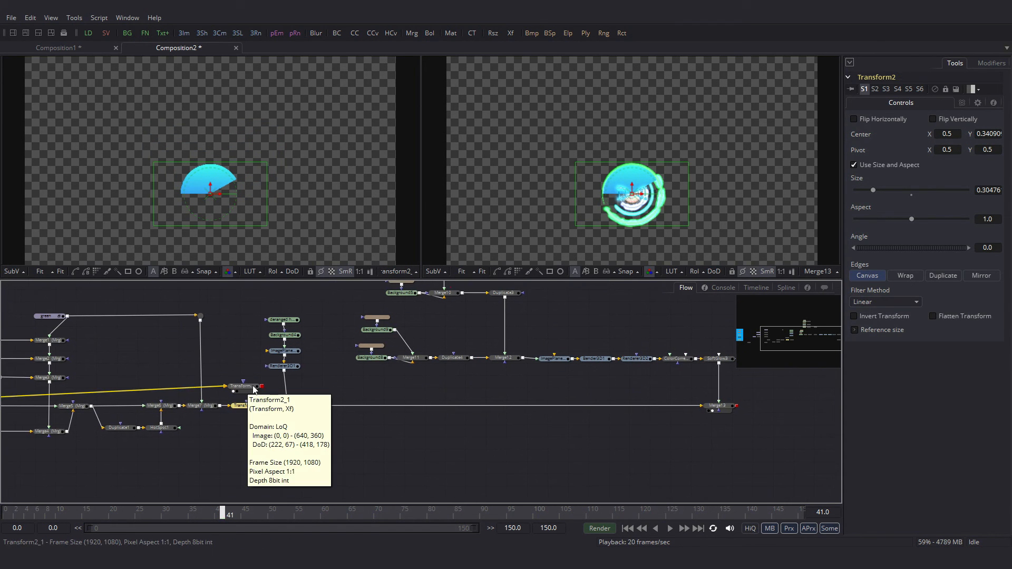
pyautogui.moveTo(262, 388); pyautogui.dragTo(720, 412)
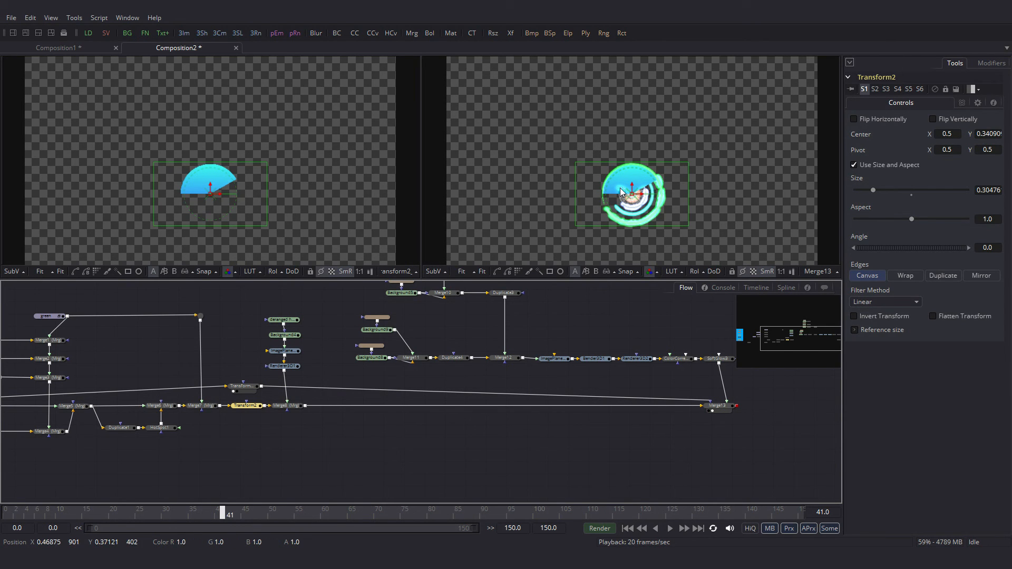
# Brighten the helix in ColorCorrector2 with RGB gain about 2.87 and gamma about 1.29, and check the result at frames 65 and 74.
pyautogui.click(680, 359)
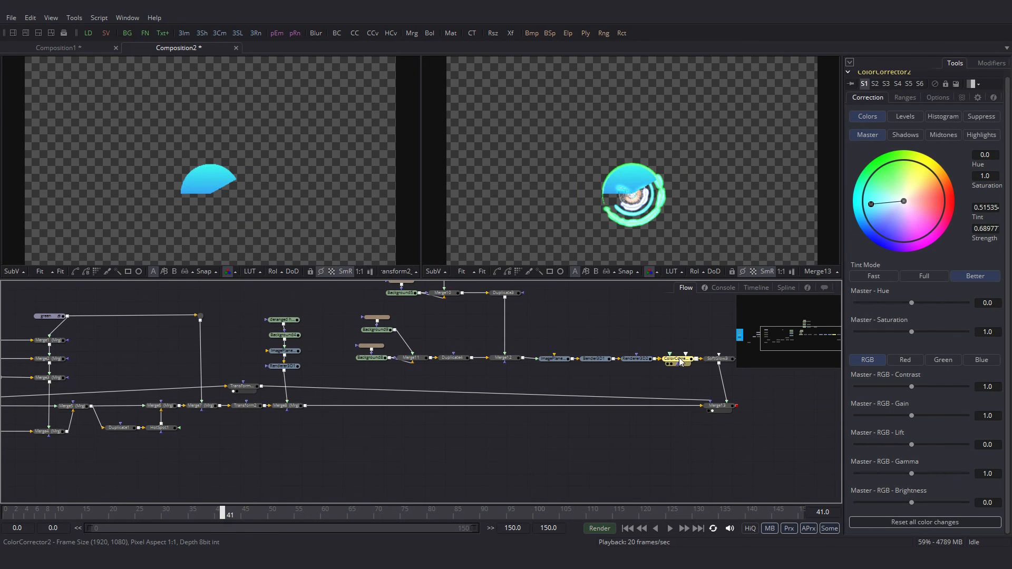
pyautogui.moveTo(912, 416); pyautogui.dragTo(931, 415)
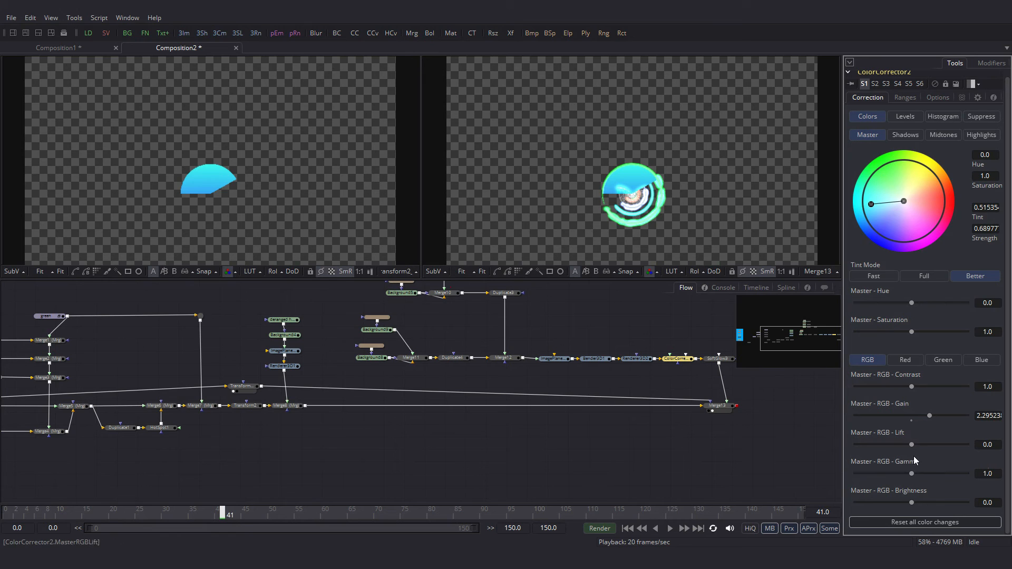
pyautogui.moveTo(912, 474); pyautogui.dragTo(919, 475)
pyautogui.moveTo(929, 417); pyautogui.dragTo(937, 416)
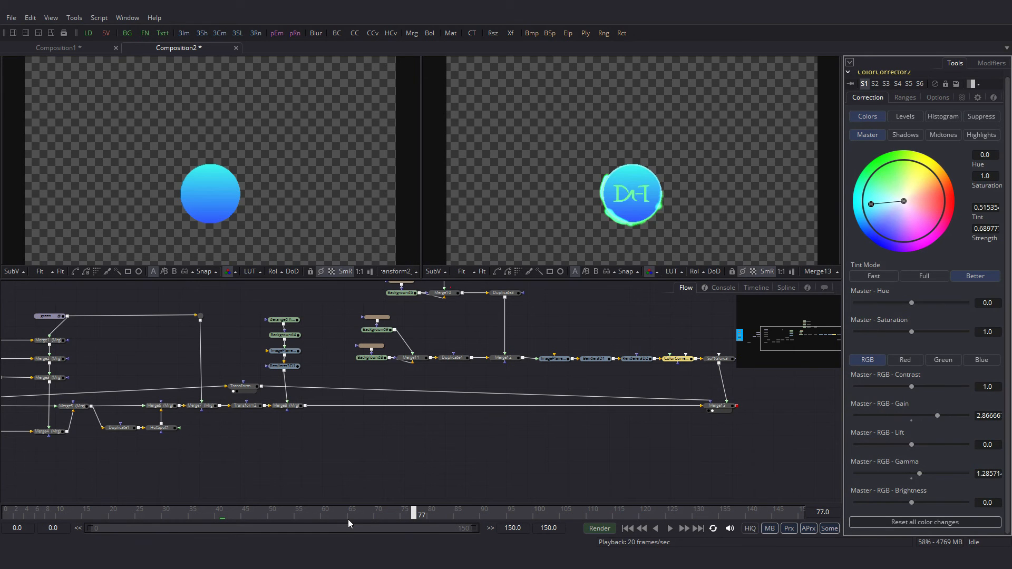
pyautogui.click(348, 522)
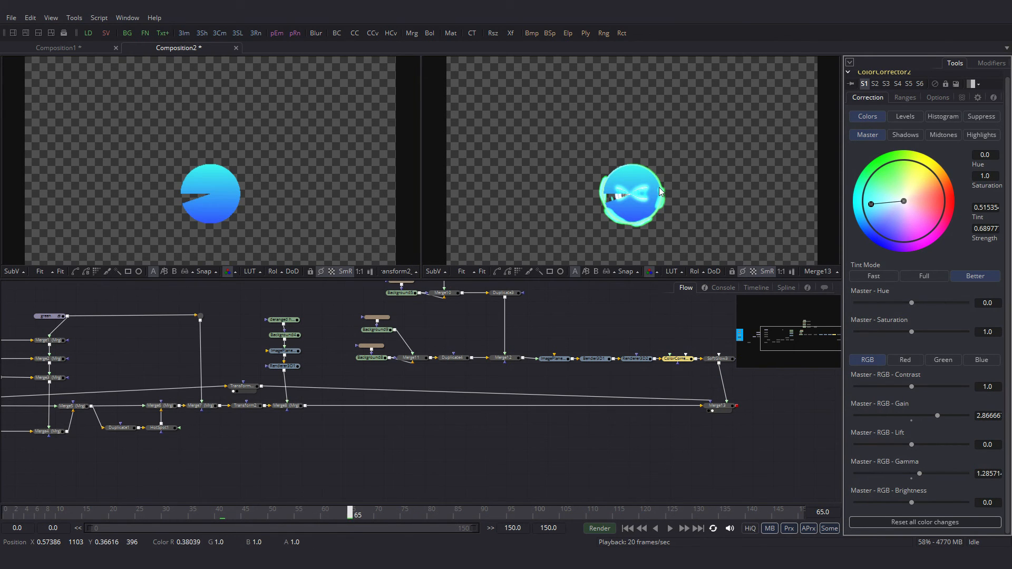
pyautogui.moveTo(378, 515); pyautogui.dragTo(397, 515)
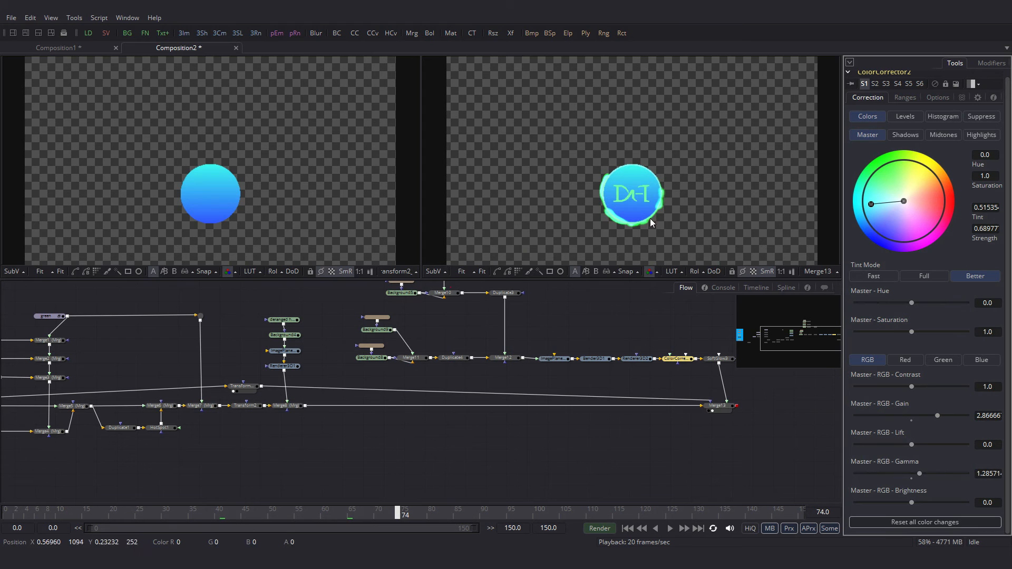
# Animate Background4's color group from its green at frame 72 to white (R, G, B 1.0) at frame 77.
pyautogui.click(290, 336)
pyautogui.click(389, 515)
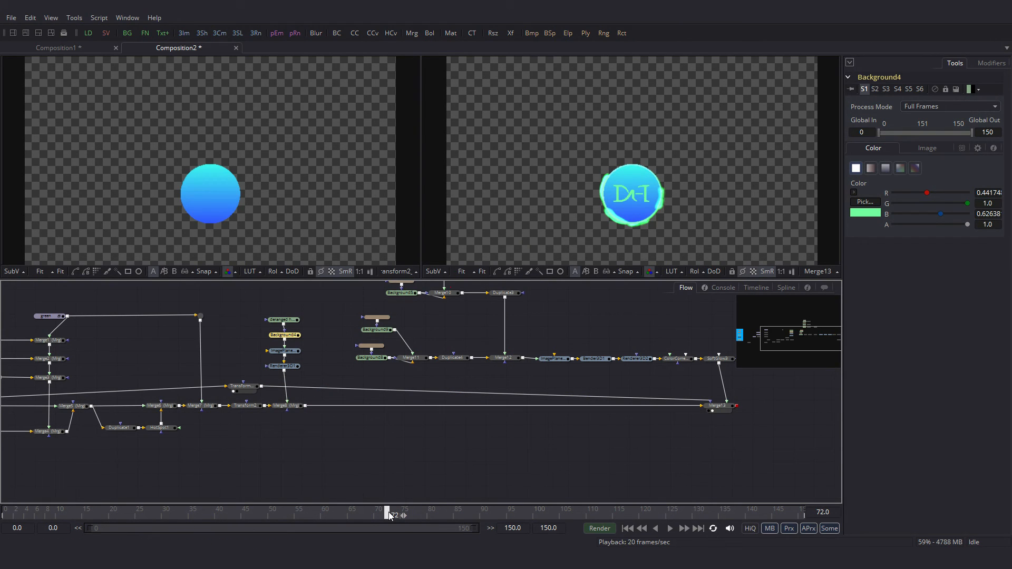
pyautogui.rightClick(942, 203)
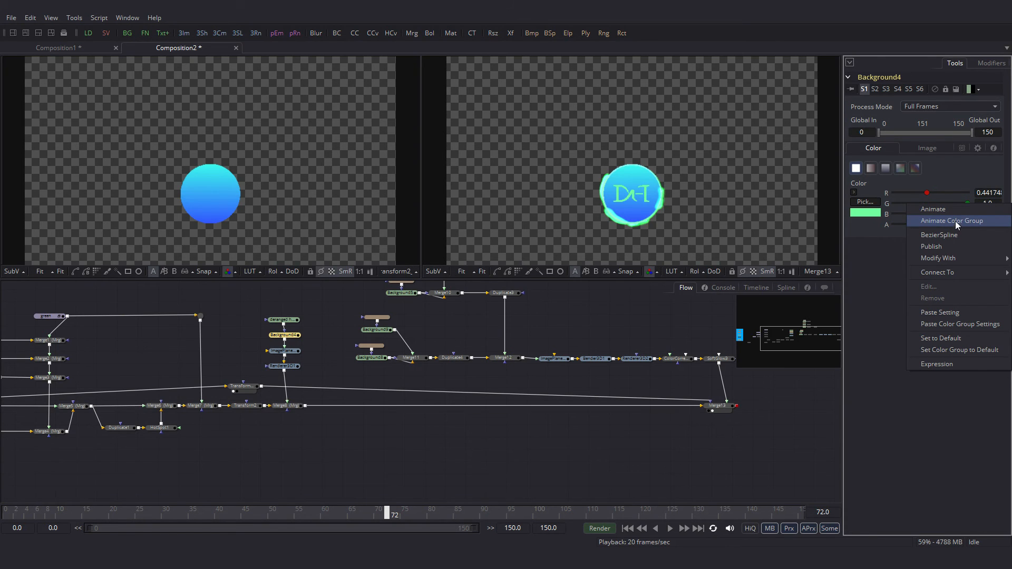
pyautogui.click(955, 222)
pyautogui.click(413, 515)
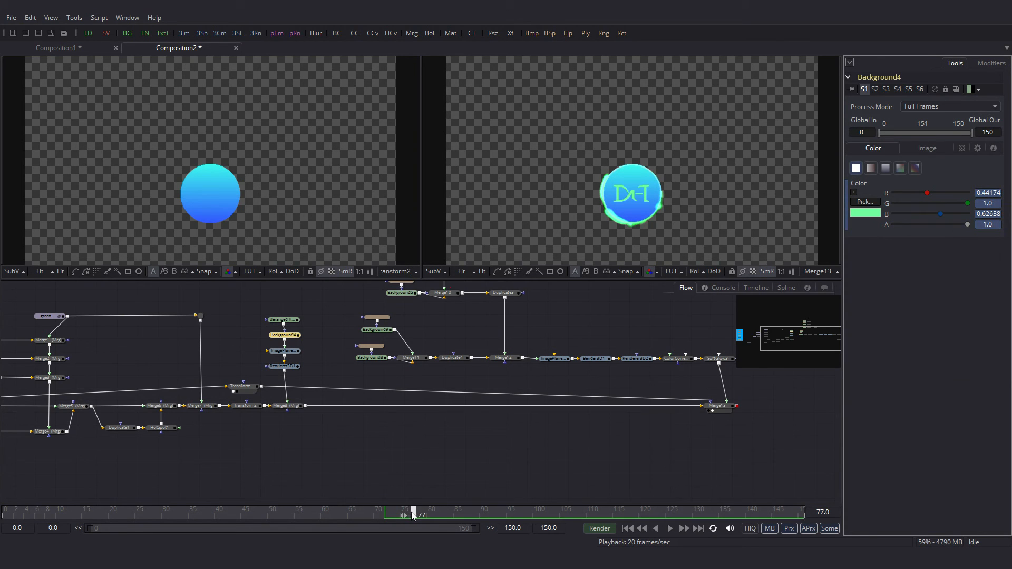
pyautogui.click(854, 192)
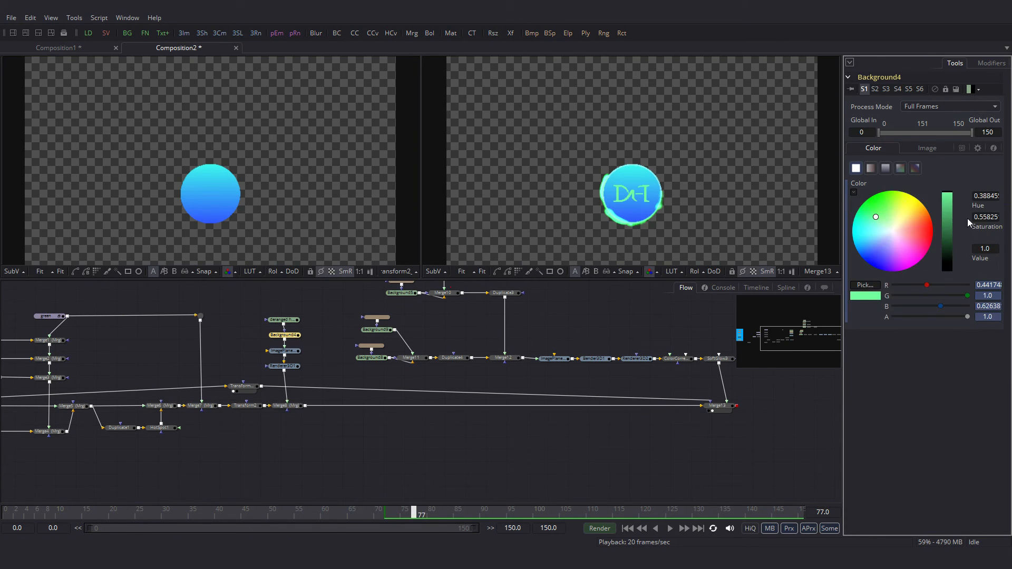
pyautogui.click(893, 230)
pyautogui.moveTo(968, 307); pyautogui.dragTo(991, 307)
pyautogui.moveTo(968, 285); pyautogui.dragTo(1007, 269)
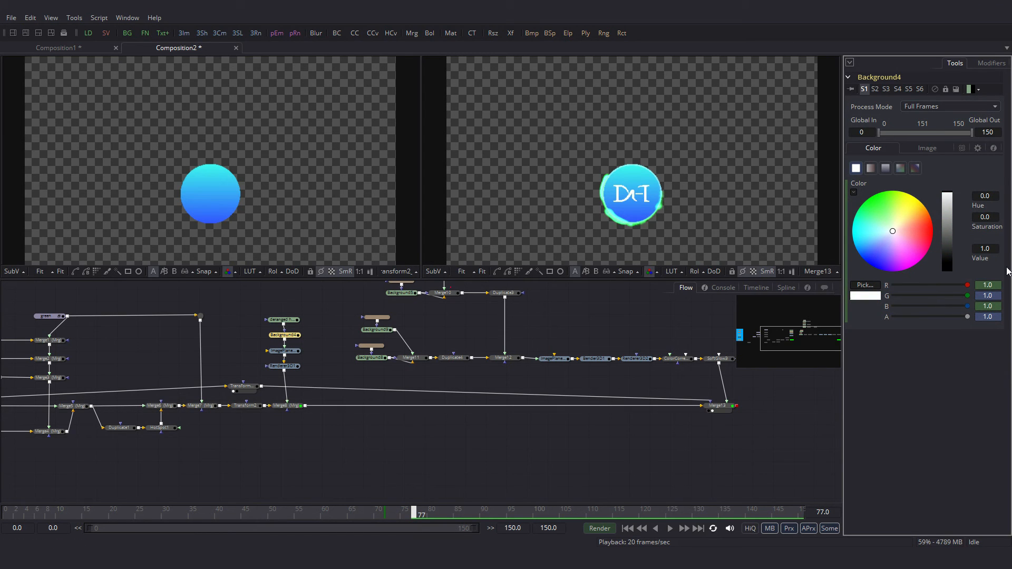
# Add a Soft Glow after Renderer3D1 in the logo letter branch, with the playhead at frame 77.
pyautogui.click(388, 512)
pyautogui.click(415, 512)
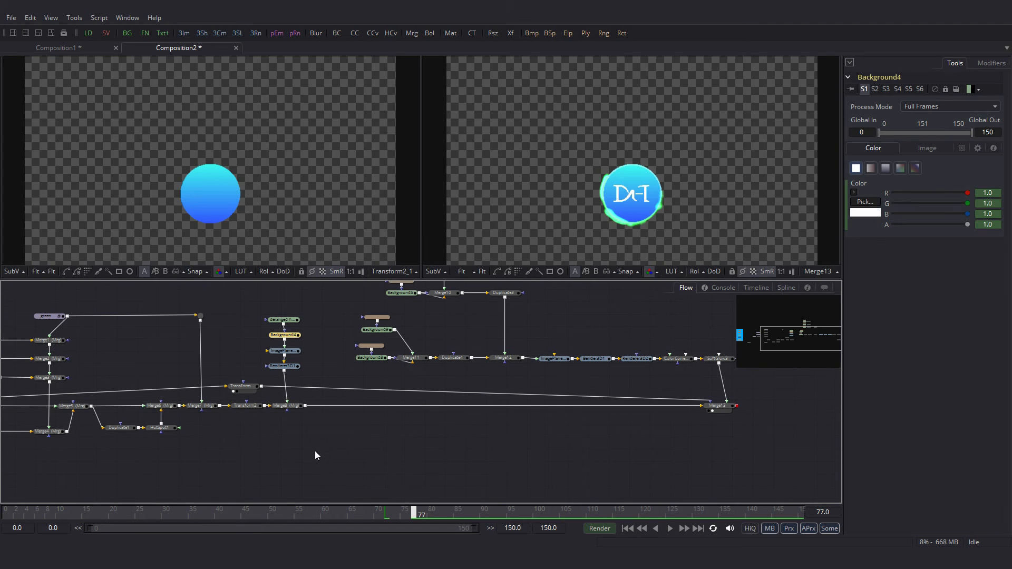
pyautogui.click(290, 368)
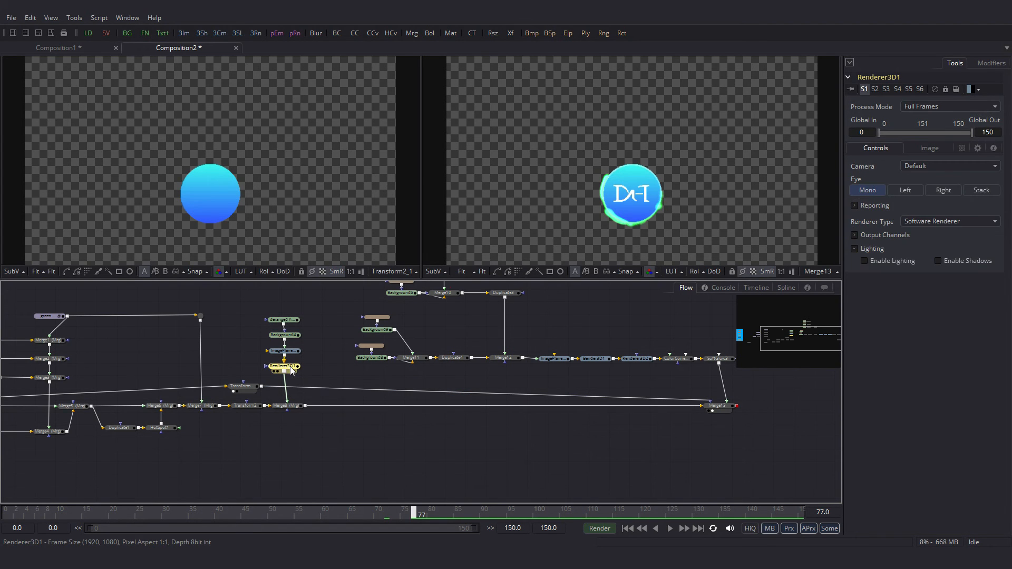
pyautogui.hotkey('ctrl', 'space')
pyautogui.write('soft')
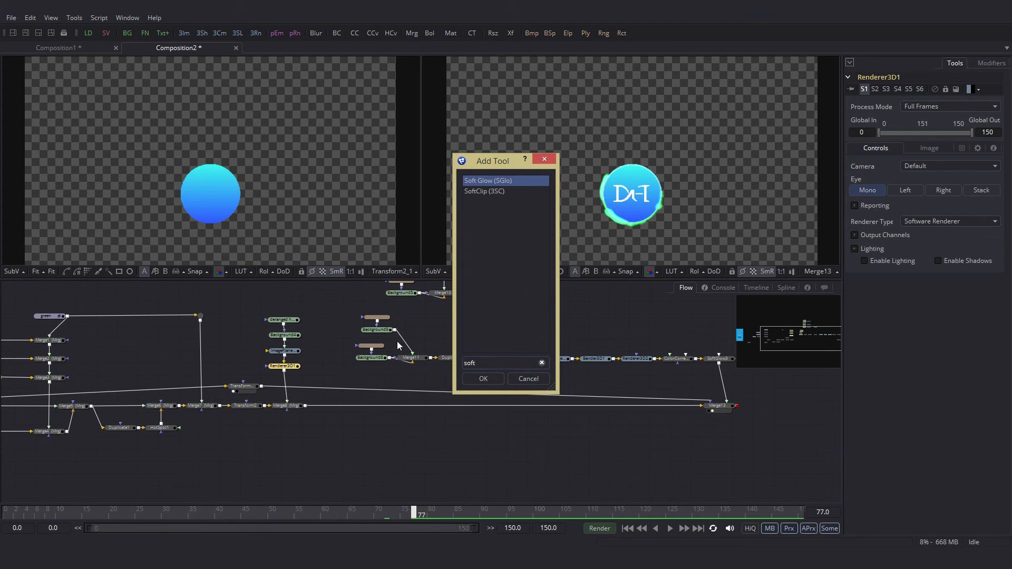
pyautogui.click(501, 381)
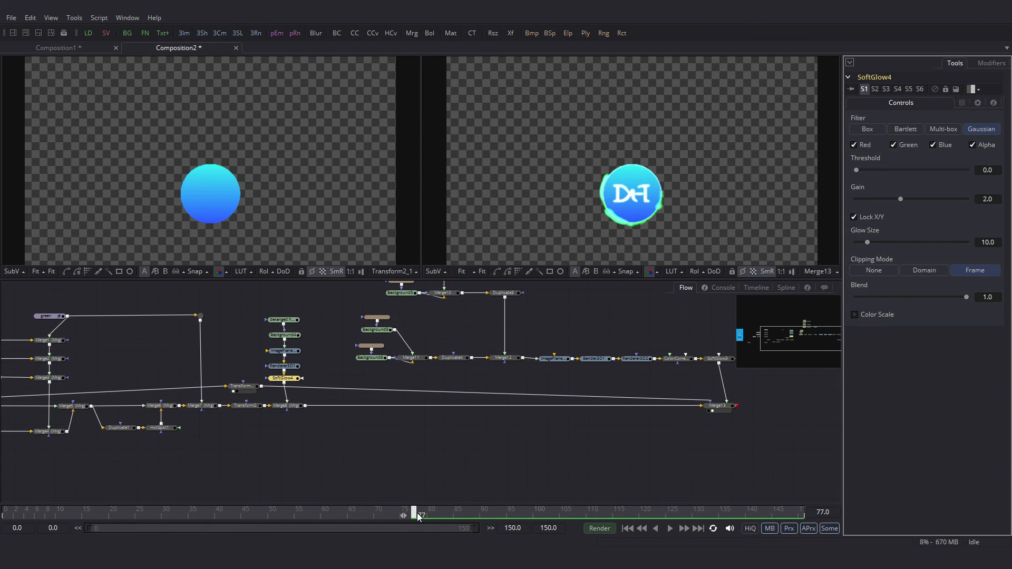
# Animate SoftGlow4's Blend from 1.0 at frame 72 to 0 at frame 77.
pyautogui.moveTo(966, 297); pyautogui.dragTo(844, 295)
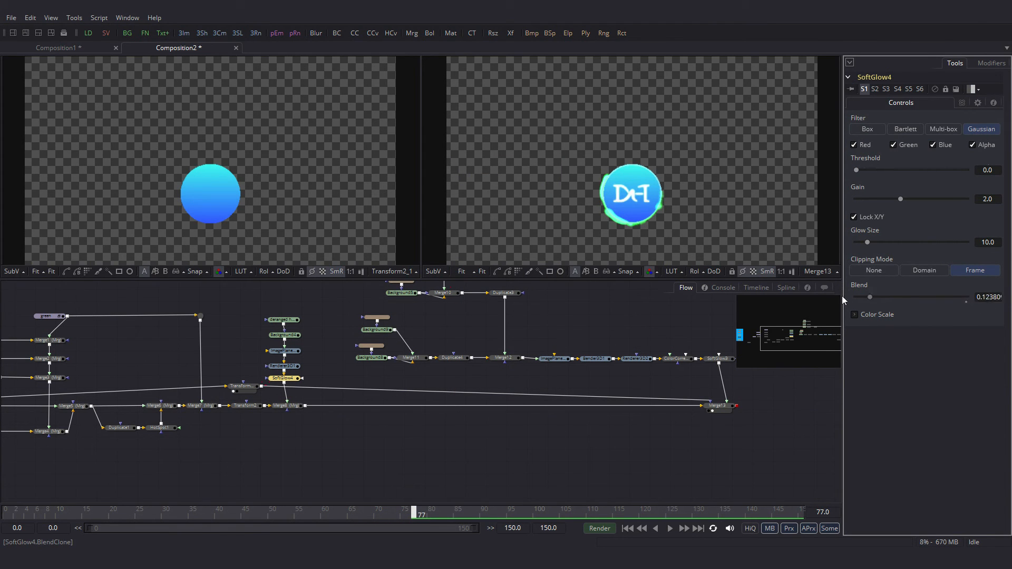
pyautogui.rightClick(887, 294)
pyautogui.click(904, 302)
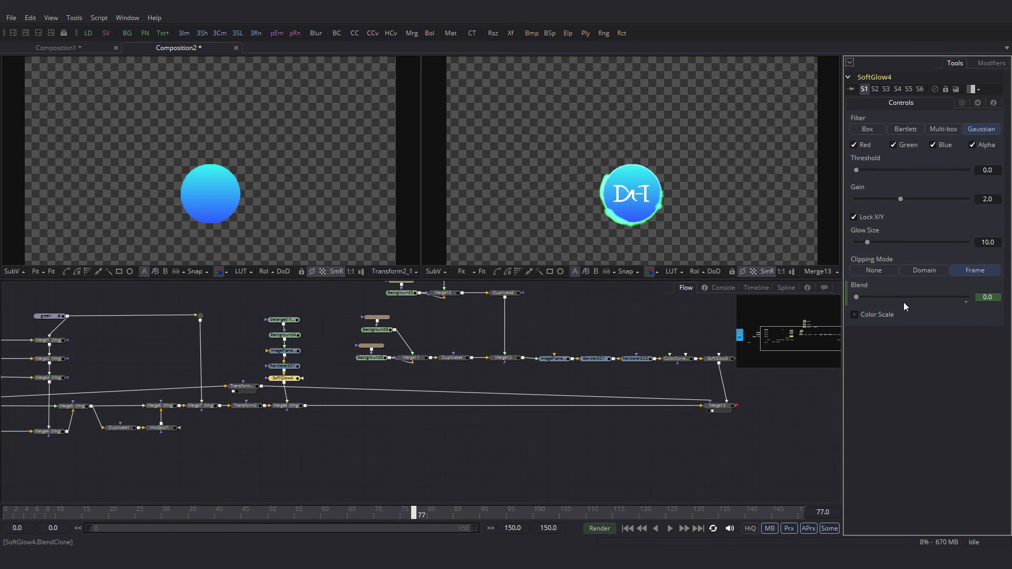
pyautogui.click(387, 514)
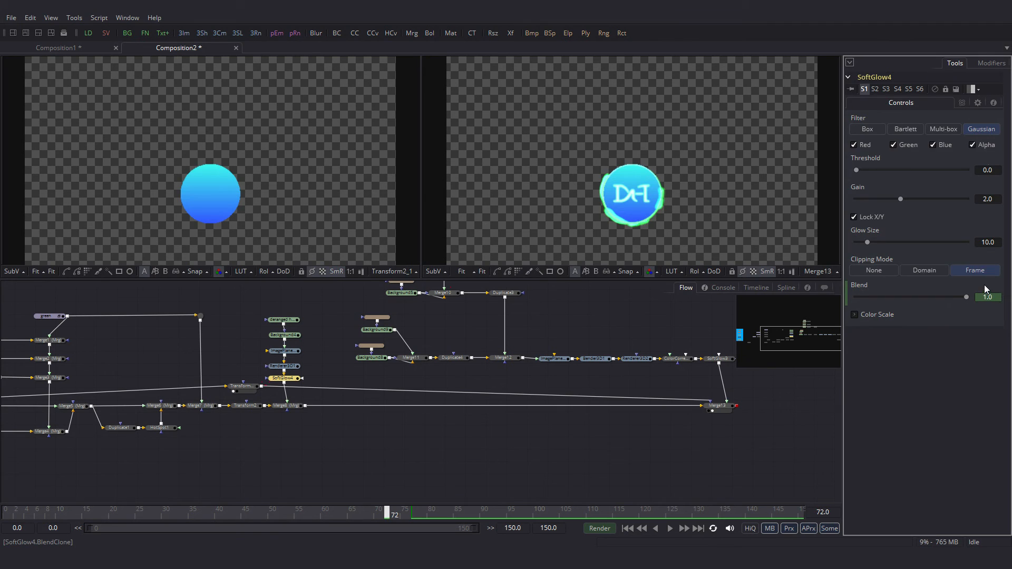
# Play back the composition and examine the opening frames of the reveal up to frame 5.
pyautogui.click(670, 528)
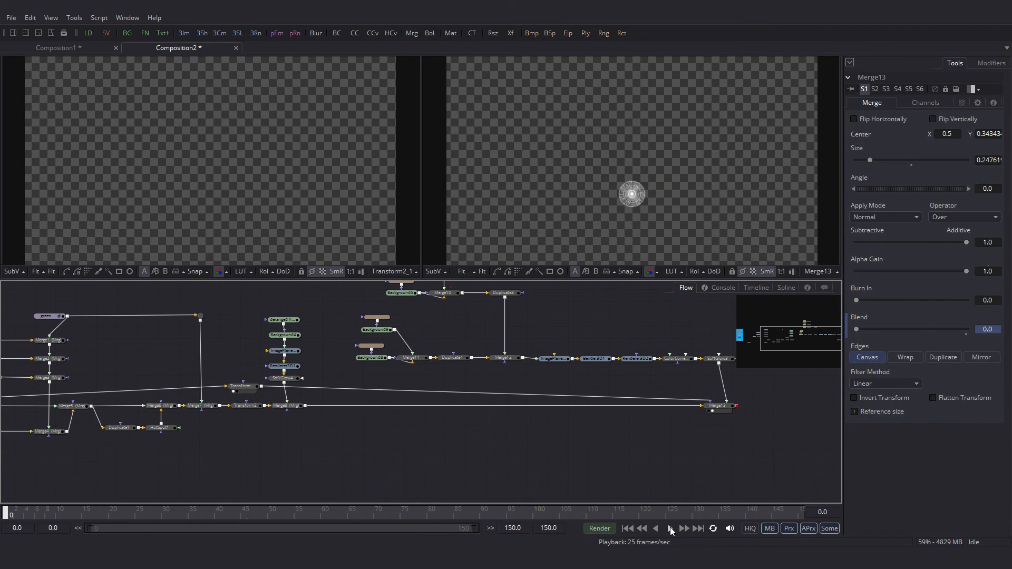
pyautogui.click(670, 529)
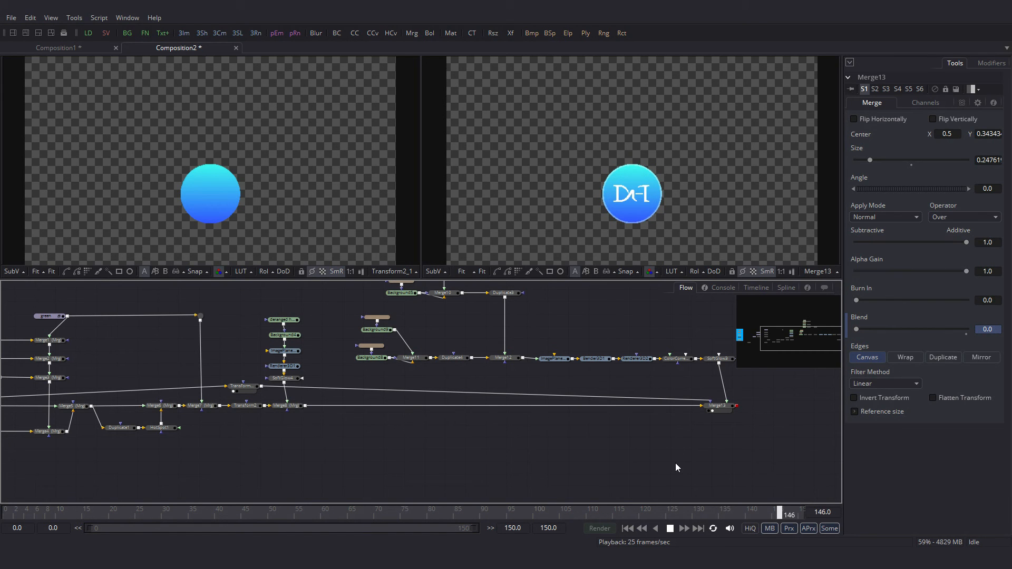
pyautogui.click(669, 529)
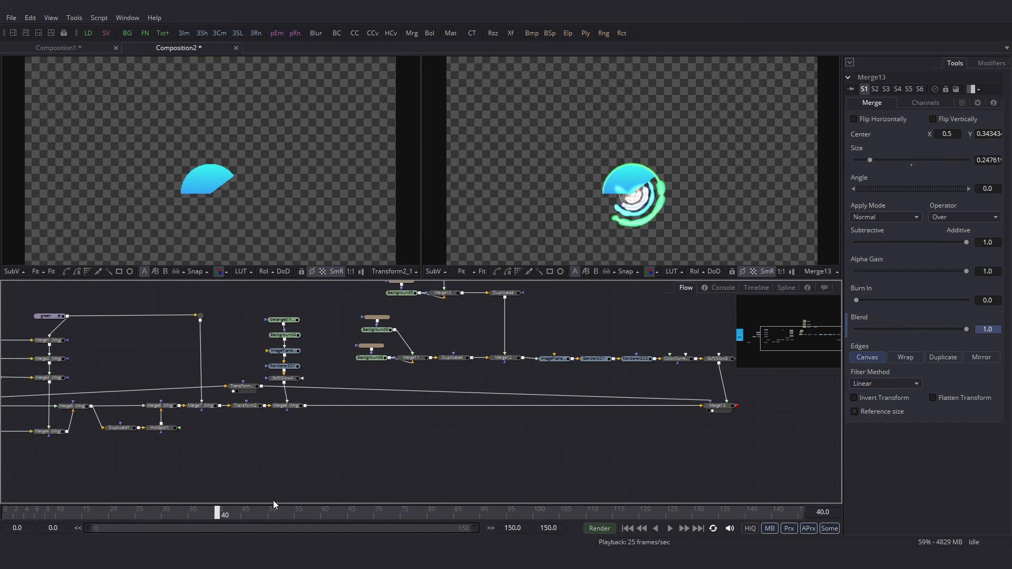
pyautogui.moveTo(5, 515); pyautogui.dragTo(33, 511)
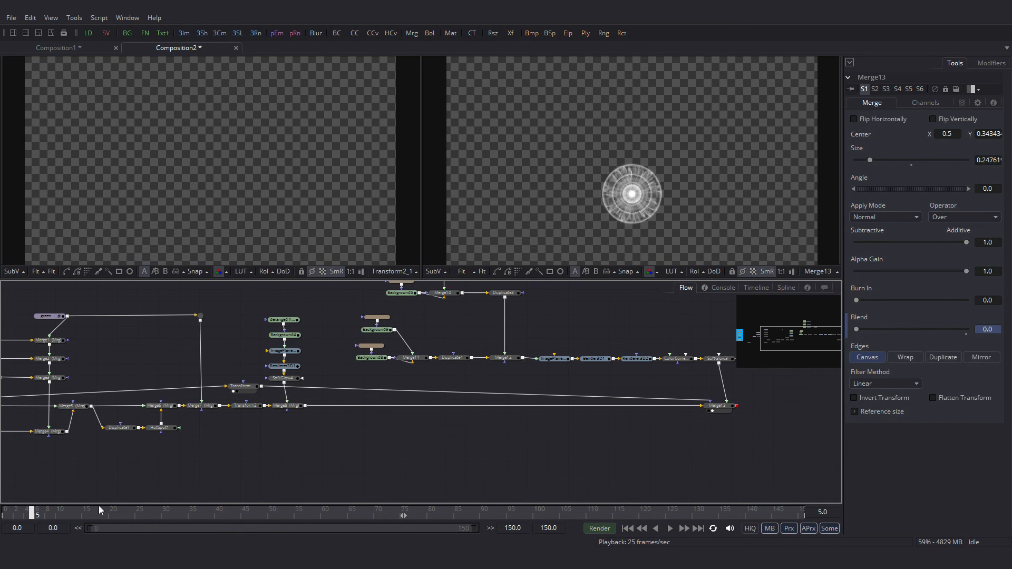
# Add a Transform after Merge13, move its pivot to the circle's centre at about Y 0.339, and show it in the second viewer.
pyautogui.click(721, 411)
pyautogui.click(511, 33)
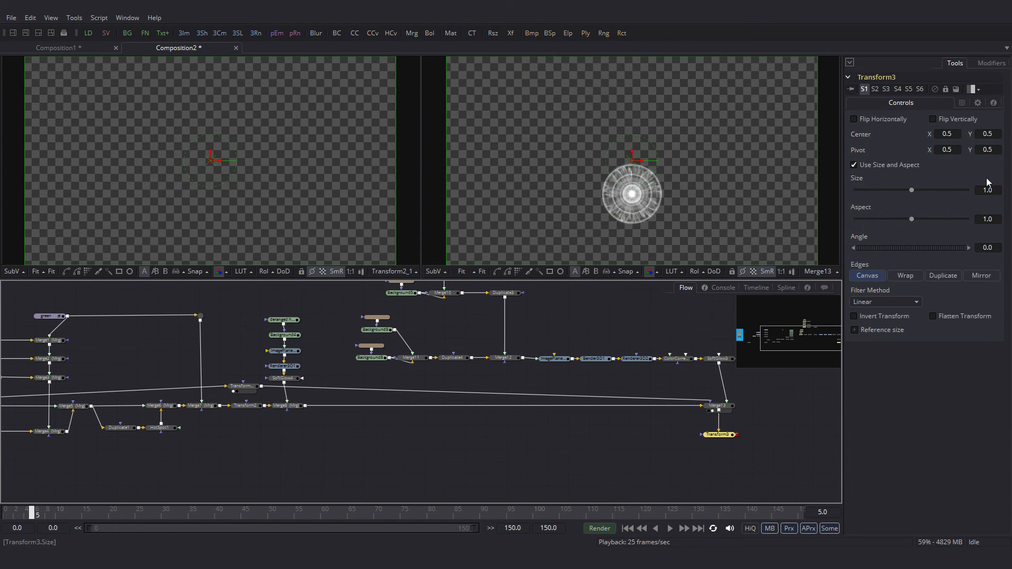
pyautogui.click(987, 151)
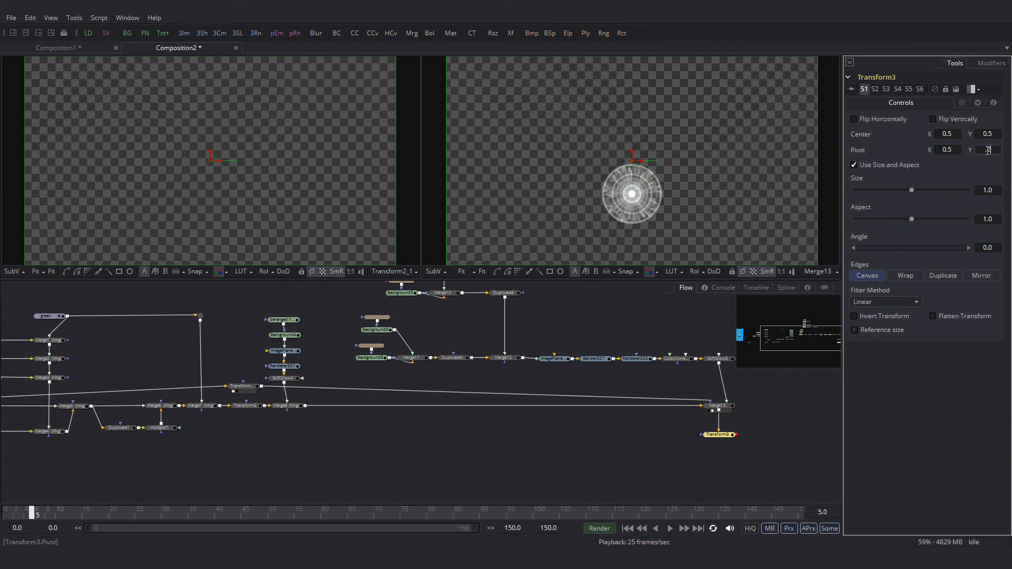
pyautogui.write('.2')
pyautogui.press('Tab')
pyautogui.moveTo(633, 226); pyautogui.dragTo(634, 194)
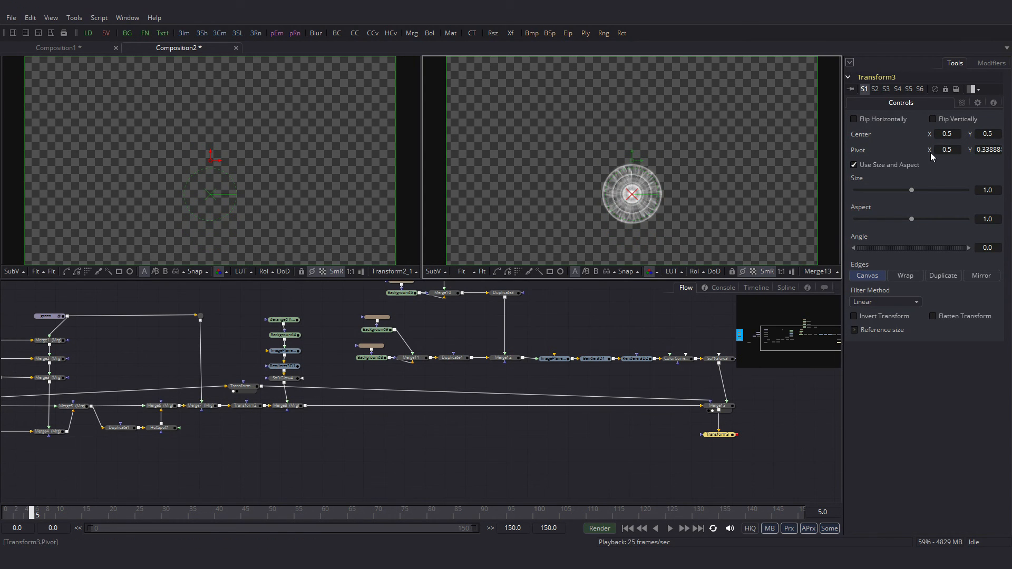
pyautogui.press('2')
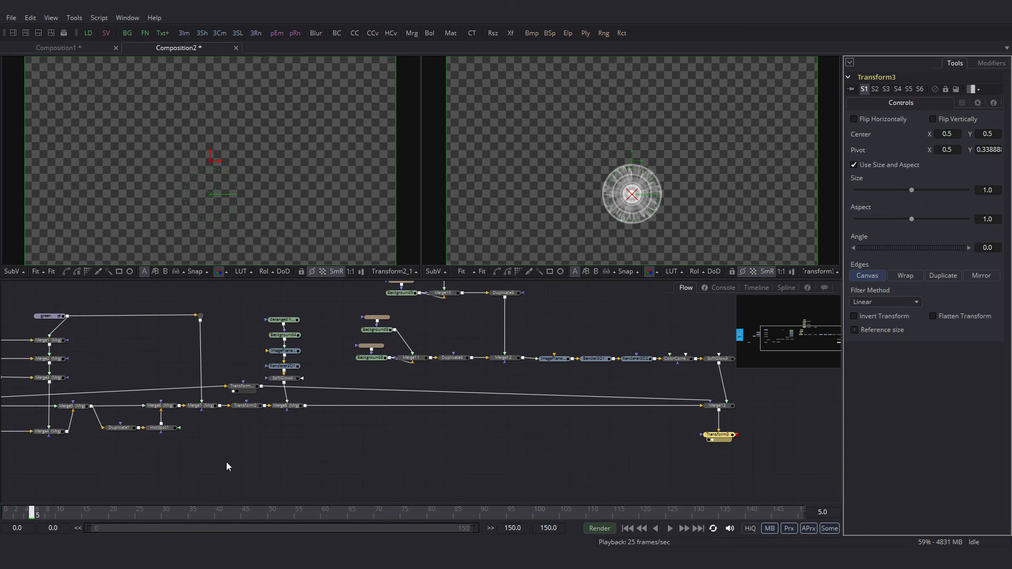
# Animate Transform3's Size from 1.0 at frame 6 to 1.5 at frame 11.
pyautogui.click(38, 518)
pyautogui.rightClick(931, 191)
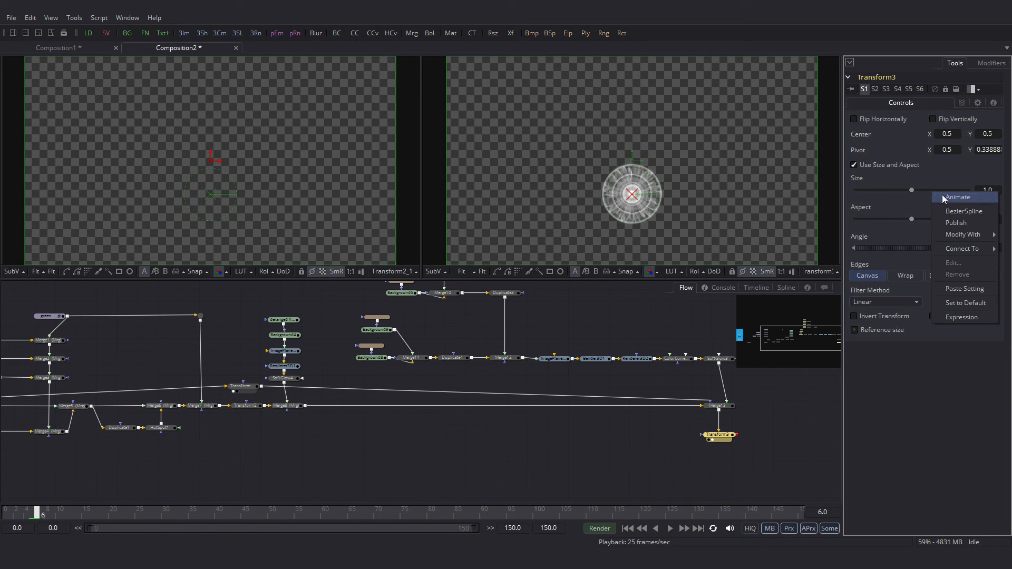
pyautogui.click(946, 197)
pyautogui.click(64, 519)
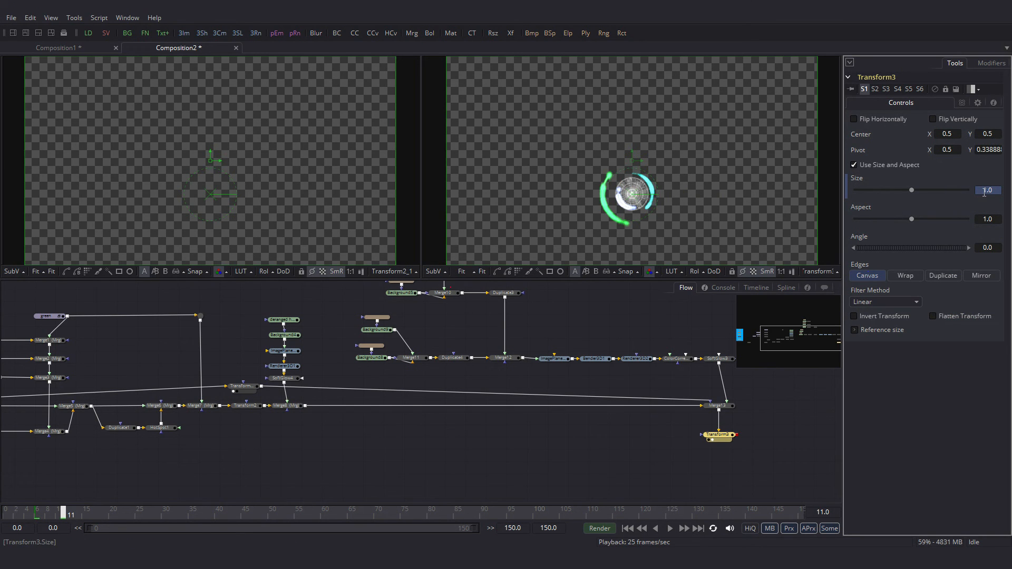
pyautogui.write('1.5')
pyautogui.press('Tab')
# Keyframe Transform3's Size at 1.1 on frame 14, 1.2 on frame 17 and 1.0 on frame 20.
pyautogui.moveTo(68, 514); pyautogui.dragTo(102, 520)
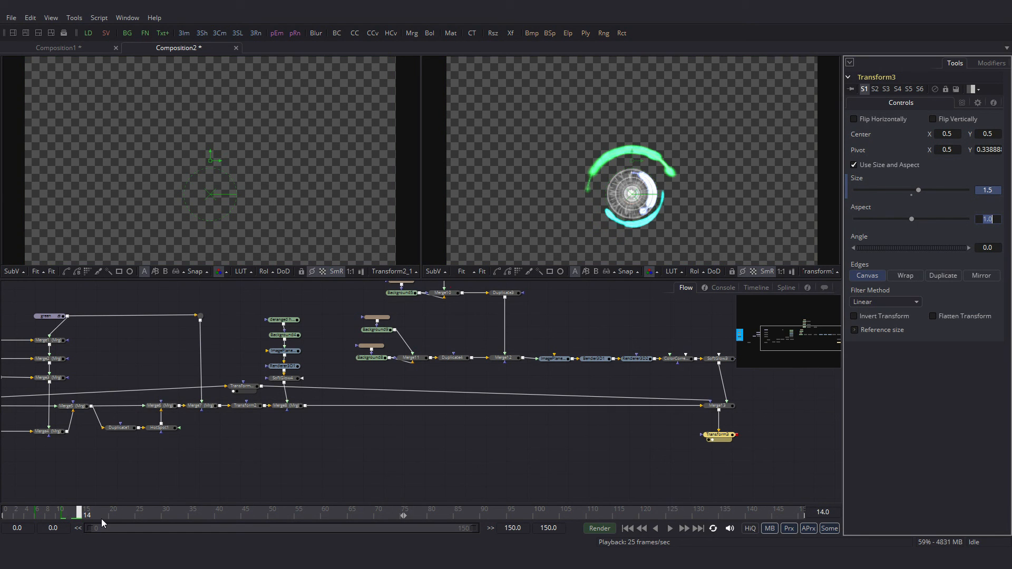
pyautogui.doubleClick(986, 191)
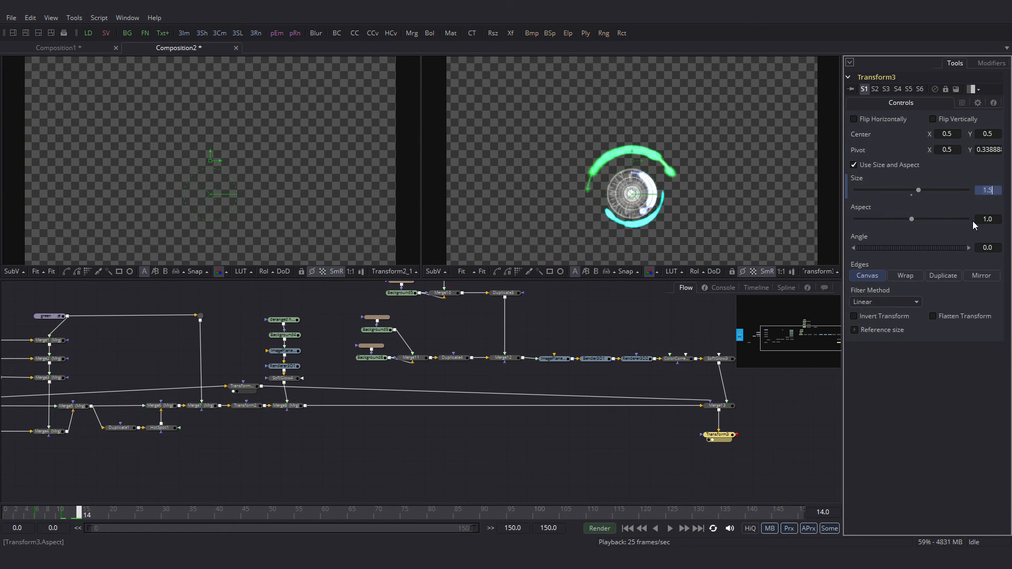
pyautogui.press('Tab')
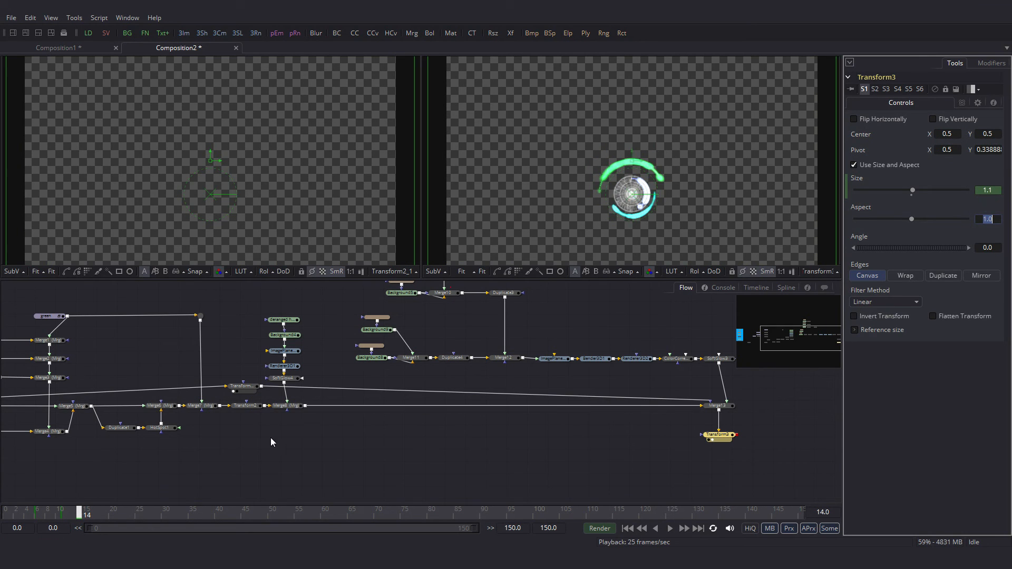
pyautogui.click(98, 518)
pyautogui.doubleClick(989, 191)
pyautogui.write('1.2')
pyautogui.press('Tab')
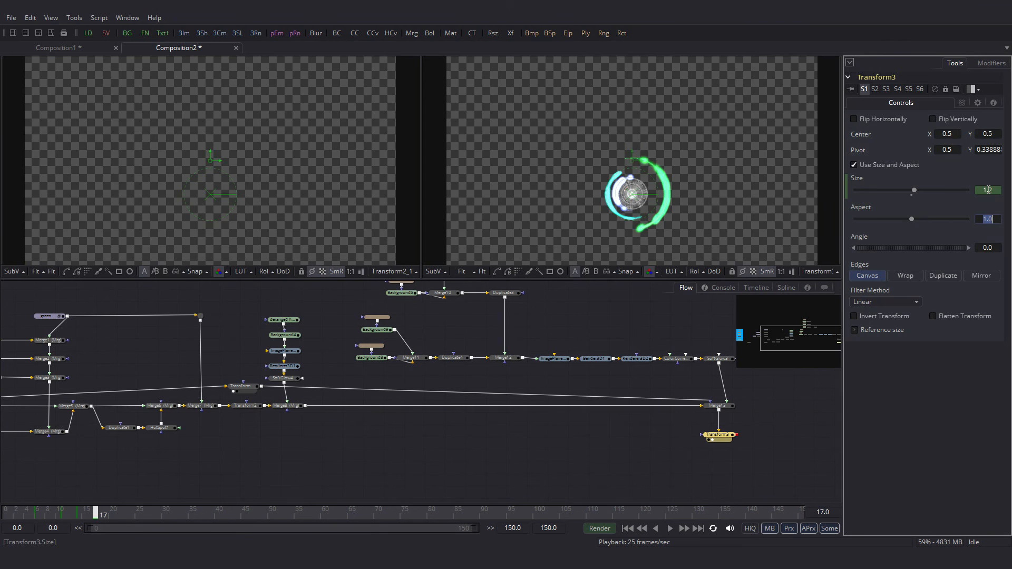
pyautogui.click(911, 196)
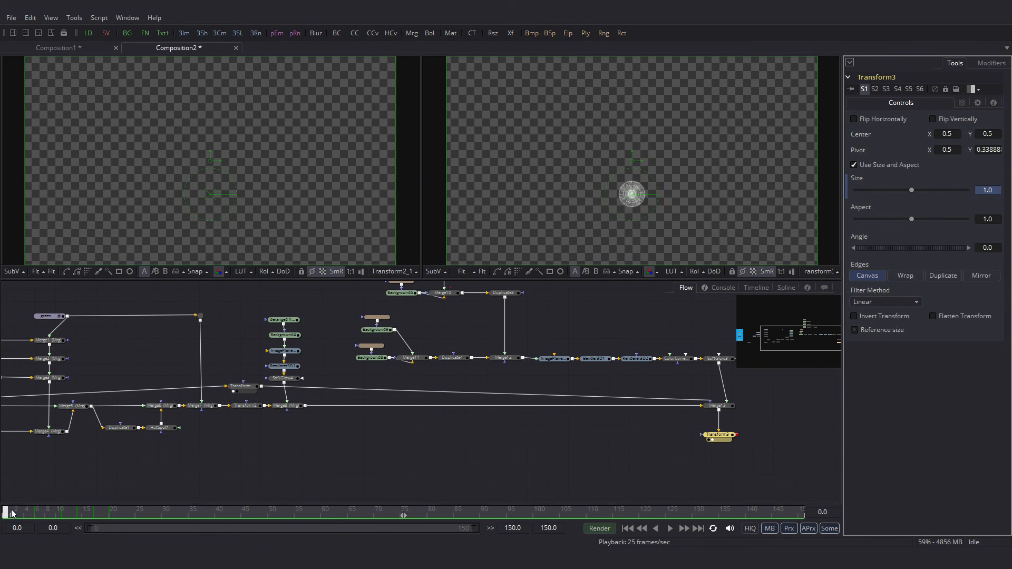
# Fit Transform3's Size curve in the spline view and convert all its keyframes to stepped interpolation.
pyautogui.moveTo(13, 514); pyautogui.dragTo(63, 516)
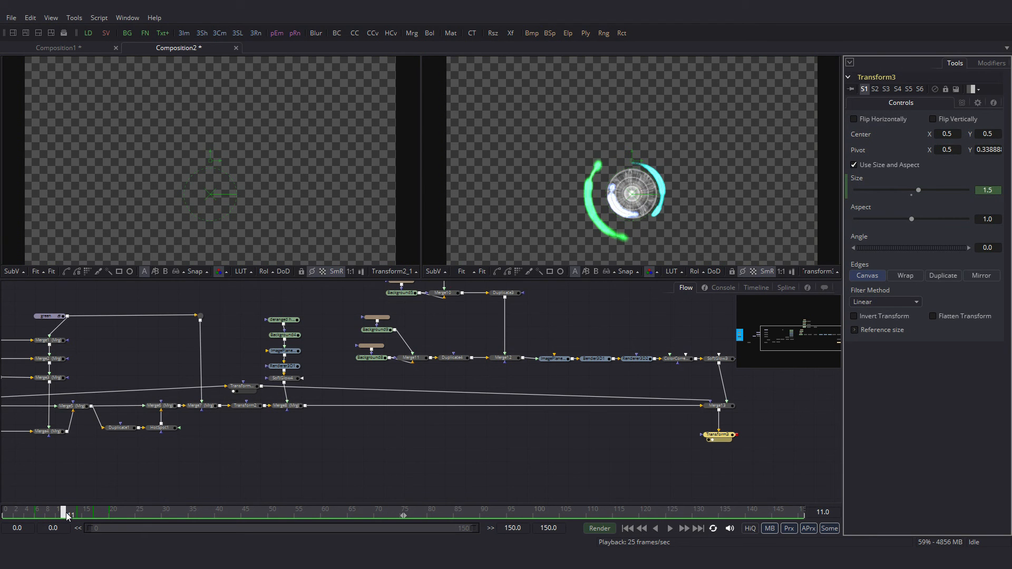
pyautogui.click(792, 287)
pyautogui.click(58, 344)
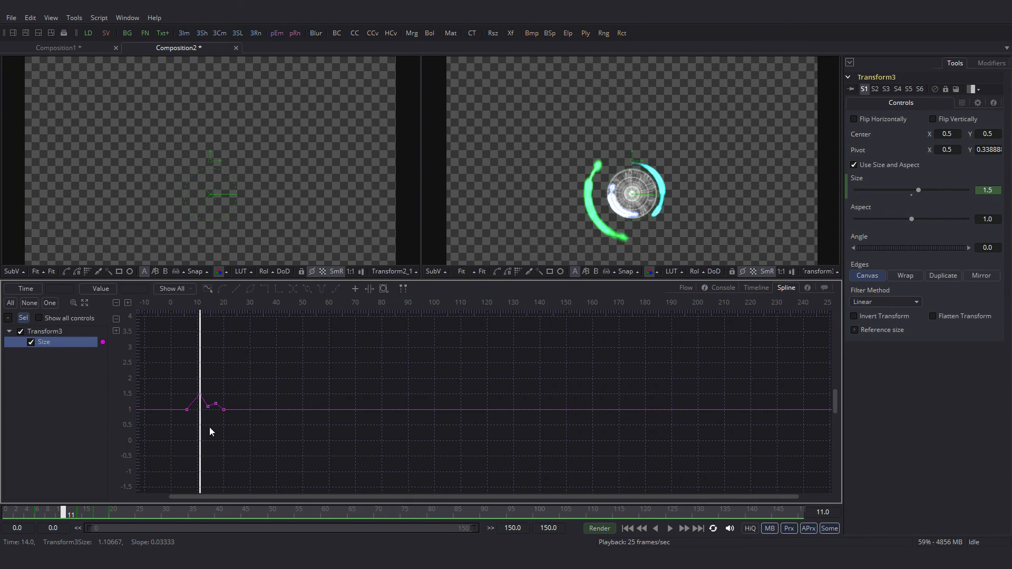
pyautogui.click(84, 301)
pyautogui.moveTo(806, 491); pyautogui.dragTo(170, 317)
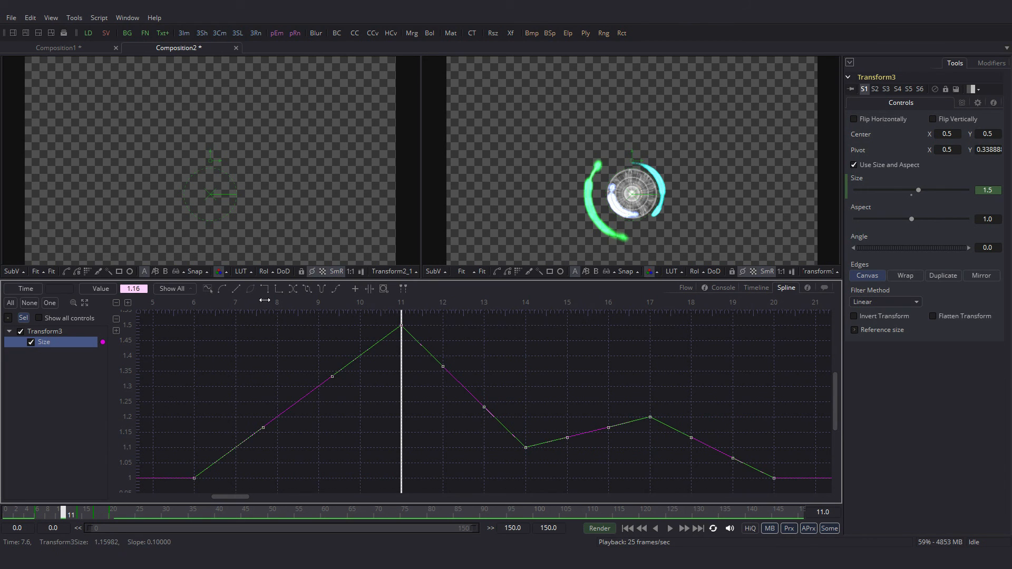
pyautogui.click(268, 290)
pyautogui.click(686, 288)
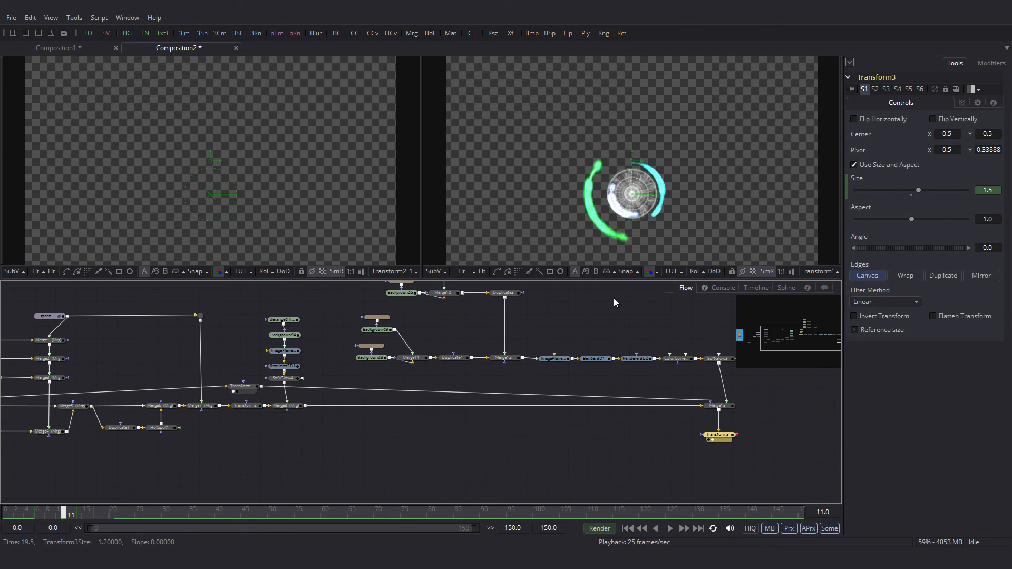
# Add a Soft Glow after Transform3 and show it in the second viewer.
pyautogui.moveTo(63, 511); pyautogui.dragTo(37, 515)
pyautogui.click(720, 435)
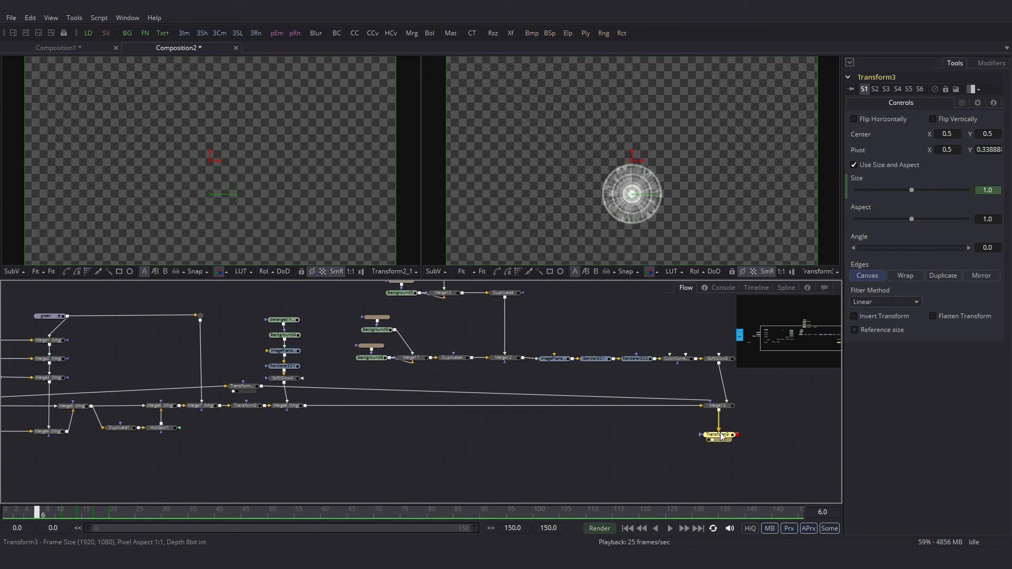
pyautogui.hotkey('ctrl', 'space')
pyautogui.write('soft')
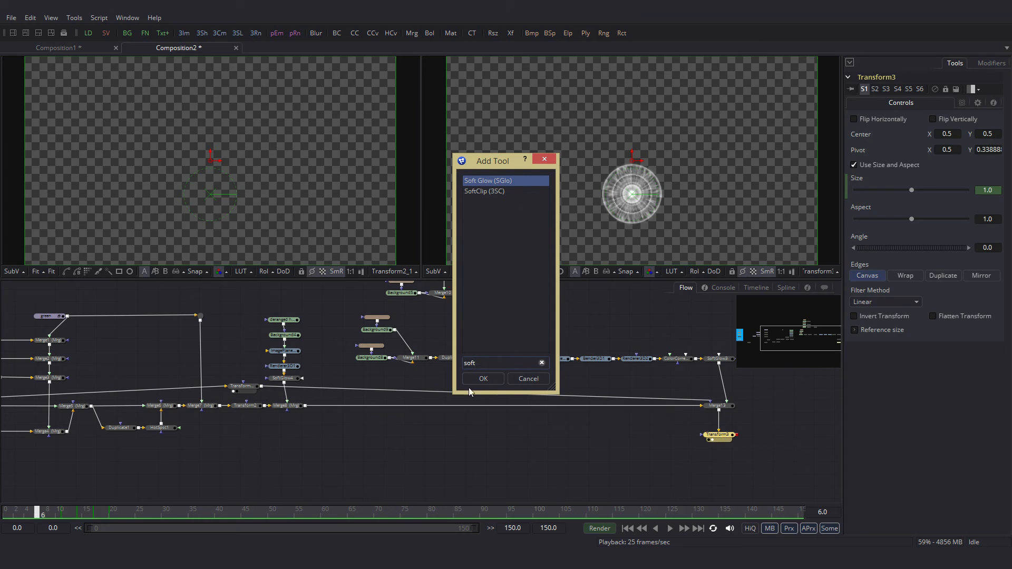
pyautogui.click(482, 379)
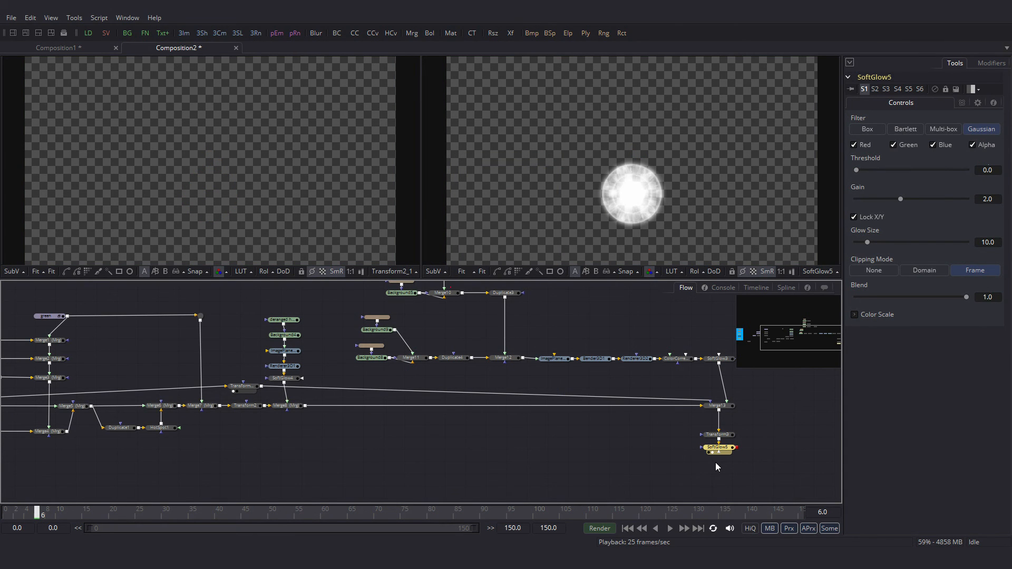
# Animate SoftGlow5's Blend as a flash, with 0 at frames 68 and 72 and 1.0 at frame 70.
pyautogui.click(368, 516)
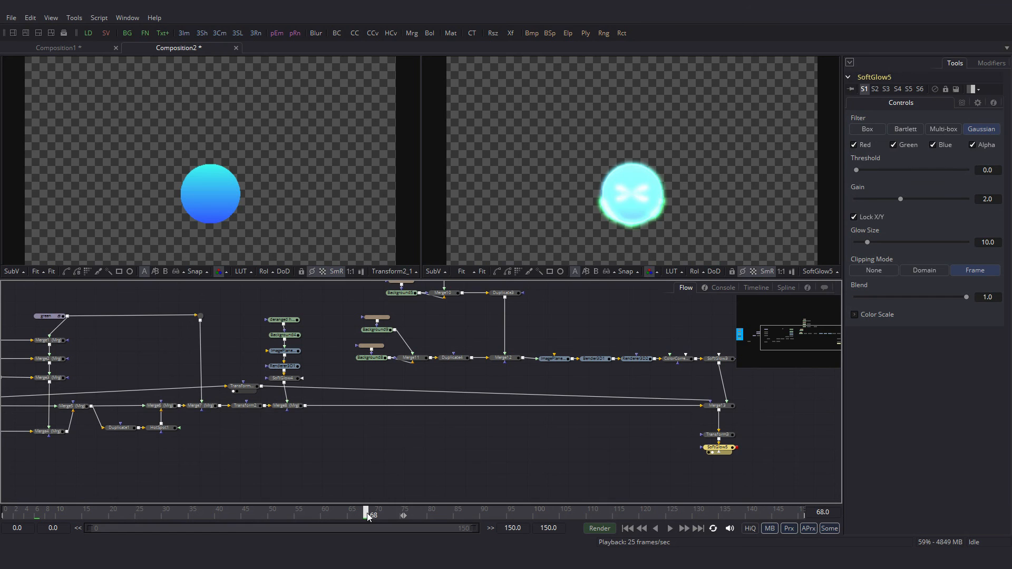
pyautogui.moveTo(971, 302); pyautogui.dragTo(899, 298)
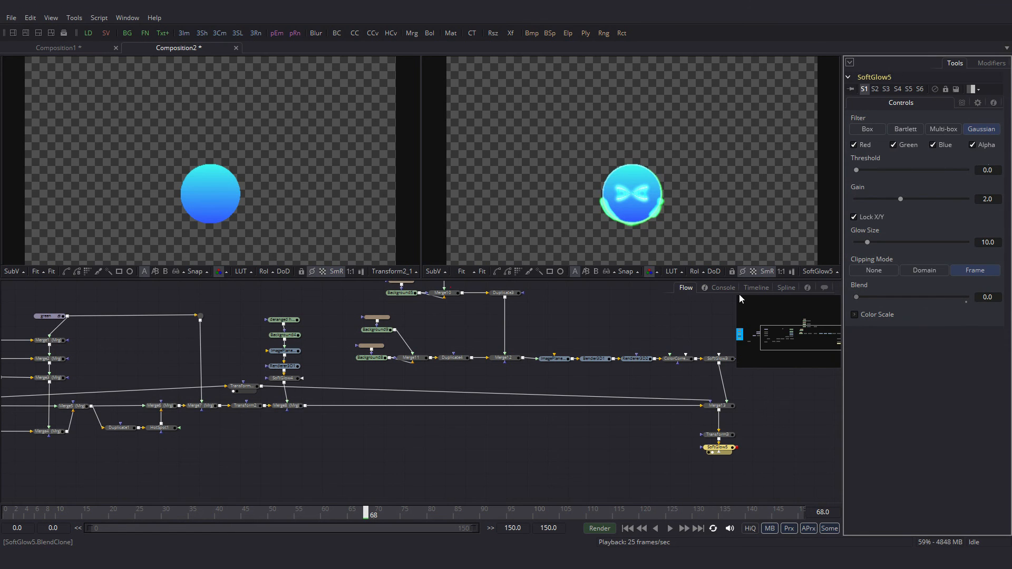
pyautogui.rightClick(900, 296)
pyautogui.click(916, 302)
pyautogui.moveTo(373, 515); pyautogui.dragTo(389, 517)
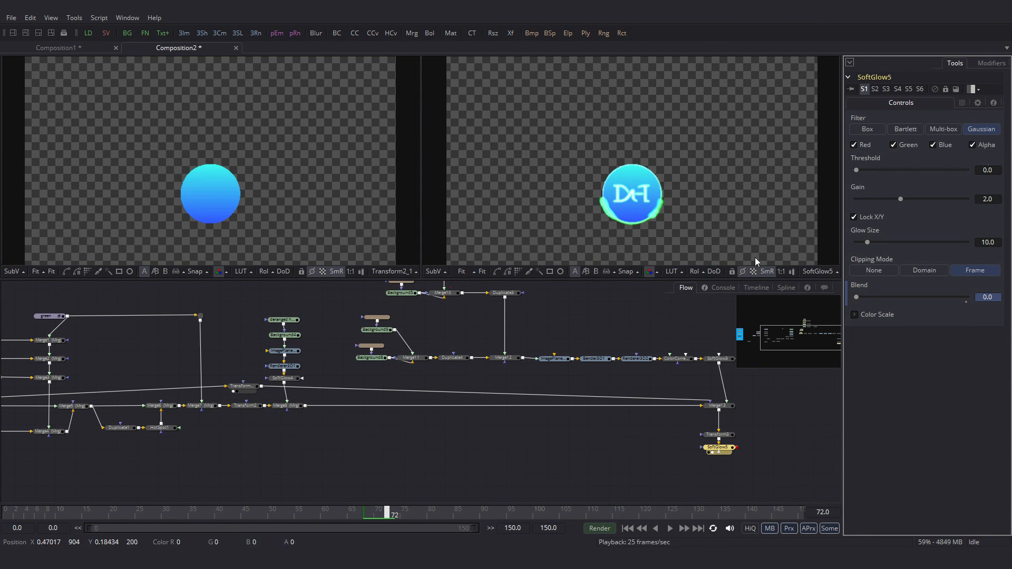
pyautogui.rightClick(906, 297)
pyautogui.click(923, 305)
pyautogui.click(377, 516)
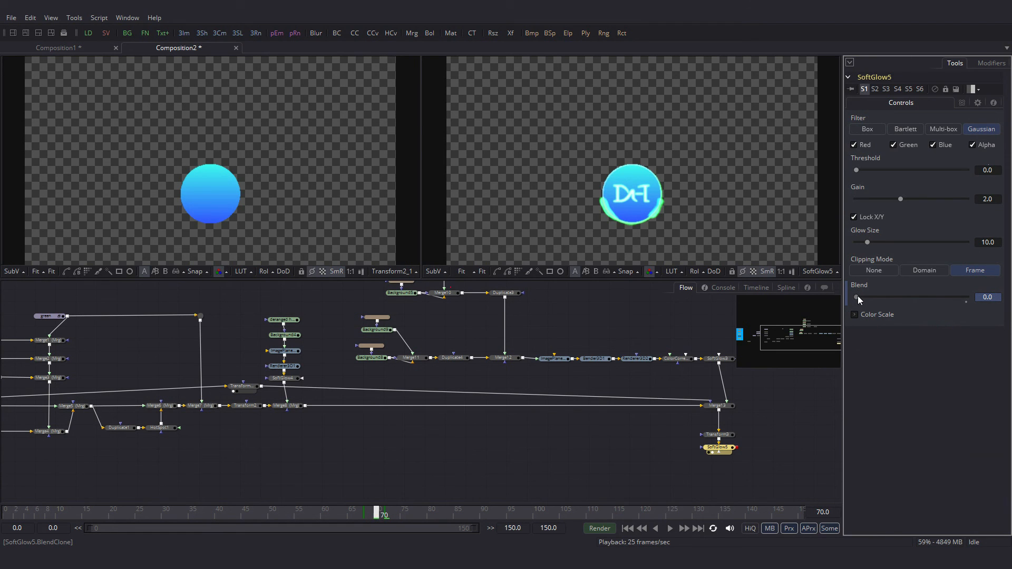
pyautogui.moveTo(871, 296); pyautogui.dragTo(969, 297)
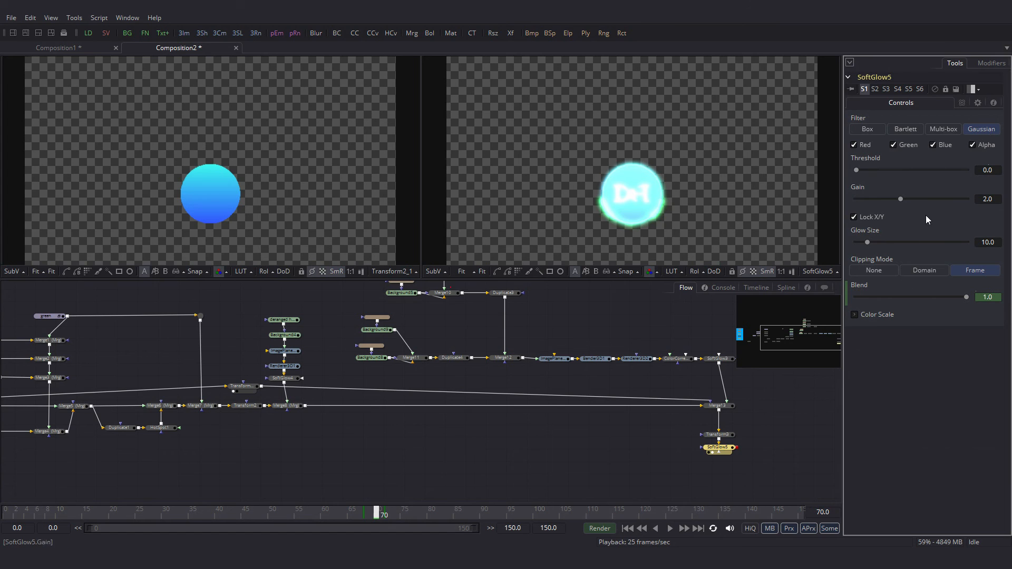
# Set SoftGlow5's Gain to 5.0 and Threshold to 0.15, and increase its Glow Size.
pyautogui.click(985, 200)
pyautogui.write('5')
pyautogui.press('Tab')
pyautogui.click(988, 170)
pyautogui.press('BackSpace')
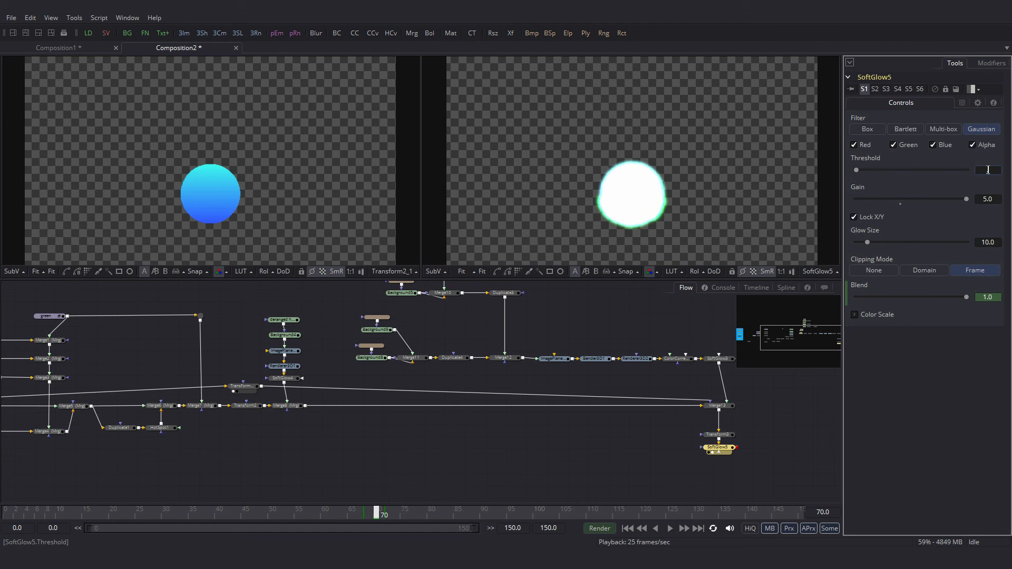
pyautogui.press('Tab')
pyautogui.moveTo(868, 241); pyautogui.dragTo(886, 242)
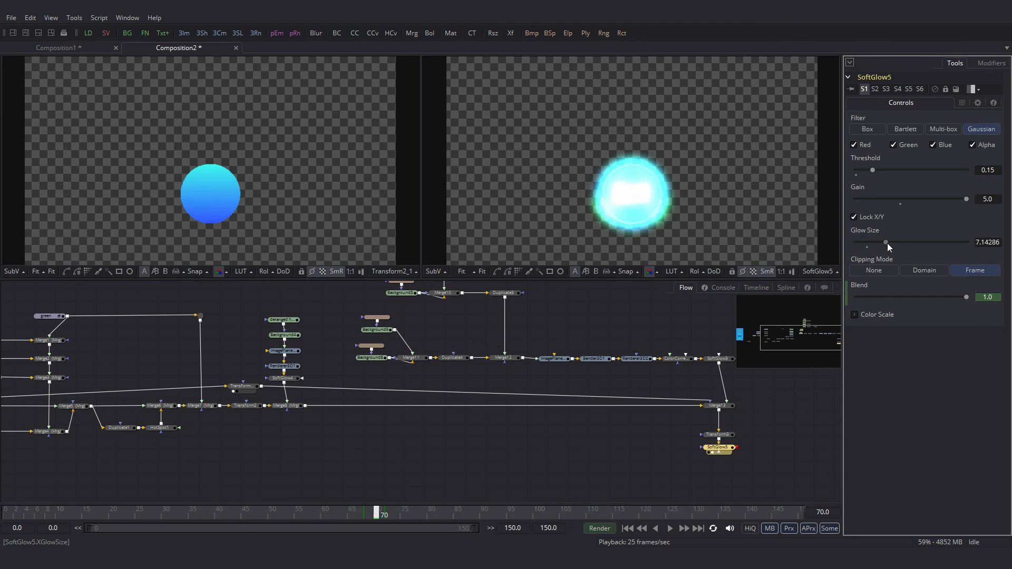
# Fit SoftGlow5's Blend curve in the spline view and smooth its peak at frame 70 with long, nearly horizontal handles on both sides.
pyautogui.click(788, 289)
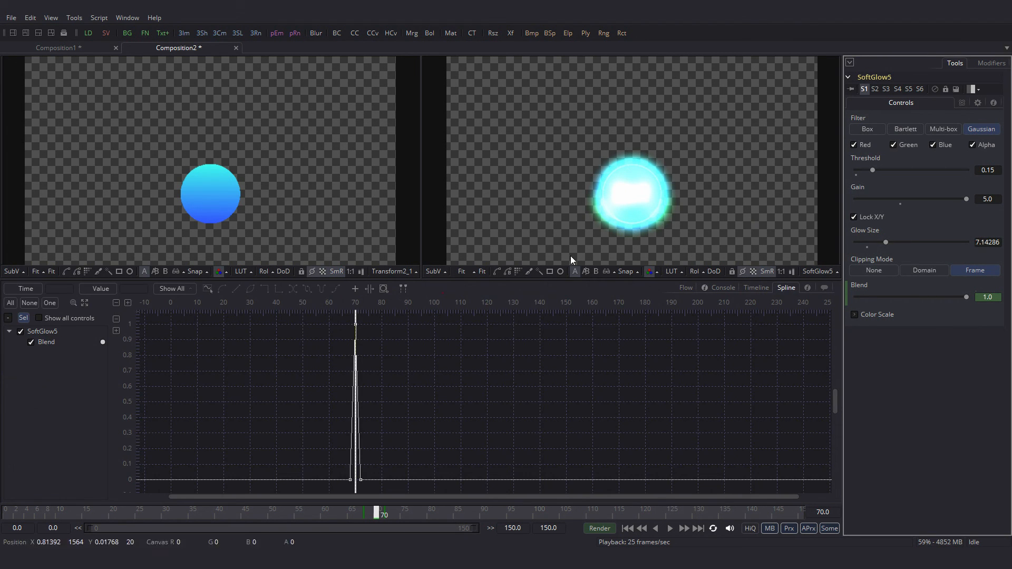
pyautogui.click(73, 341)
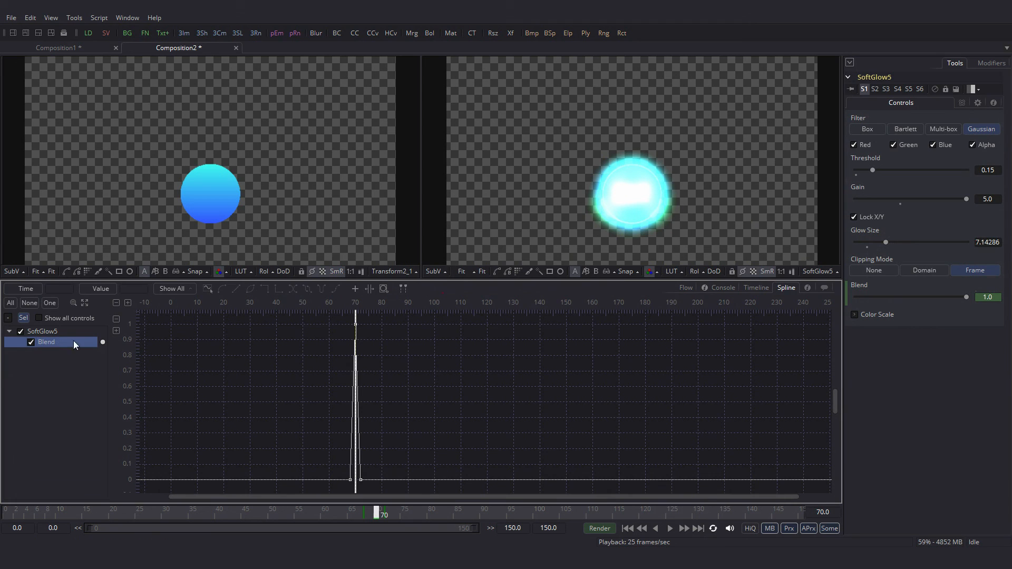
pyautogui.click(85, 304)
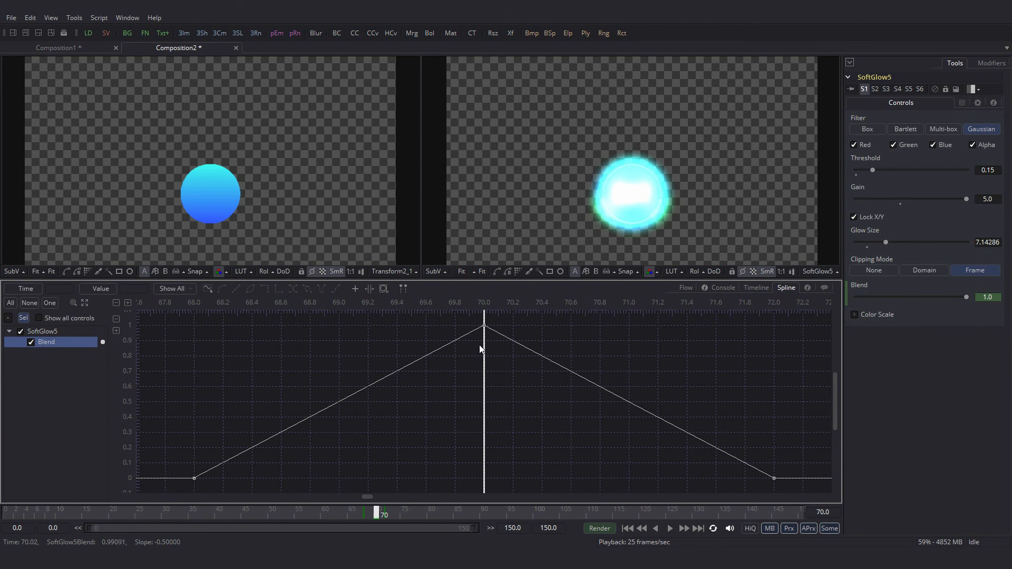
pyautogui.moveTo(548, 345); pyautogui.dragTo(427, 313)
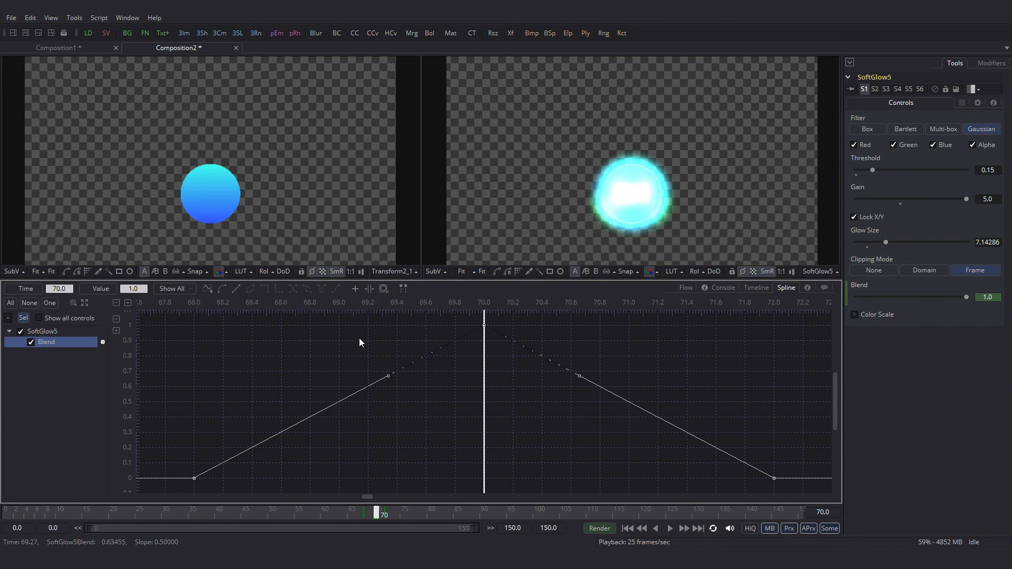
pyautogui.click(223, 287)
pyautogui.moveTo(582, 327); pyautogui.dragTo(750, 327)
pyautogui.moveTo(386, 330); pyautogui.dragTo(220, 330)
# Steepen the Blend curve's handles at frames 68 and 72, and scrub through the flash from the node view.
pyautogui.click(185, 461)
pyautogui.click(195, 478)
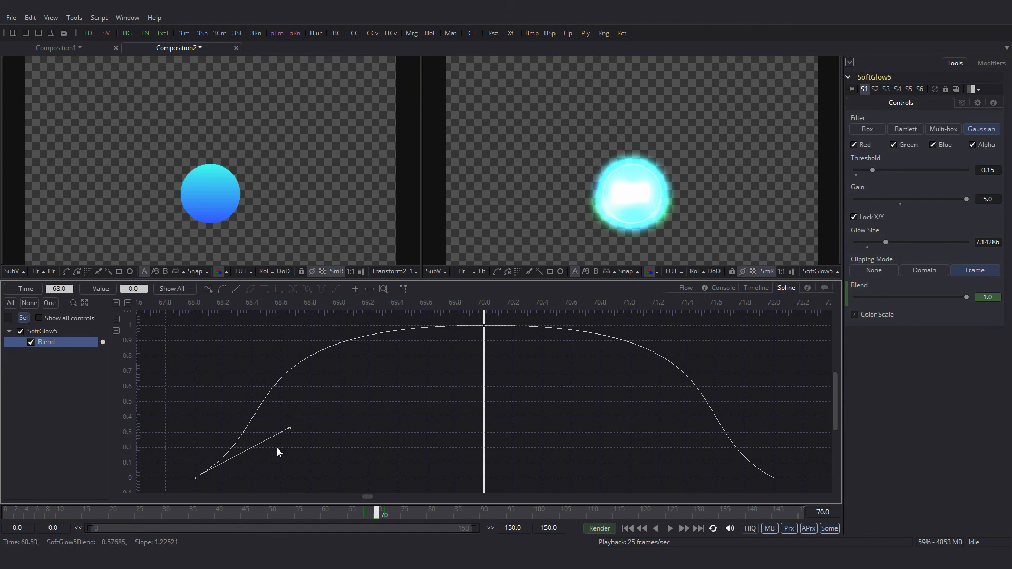
pyautogui.moveTo(287, 428); pyautogui.dragTo(238, 422)
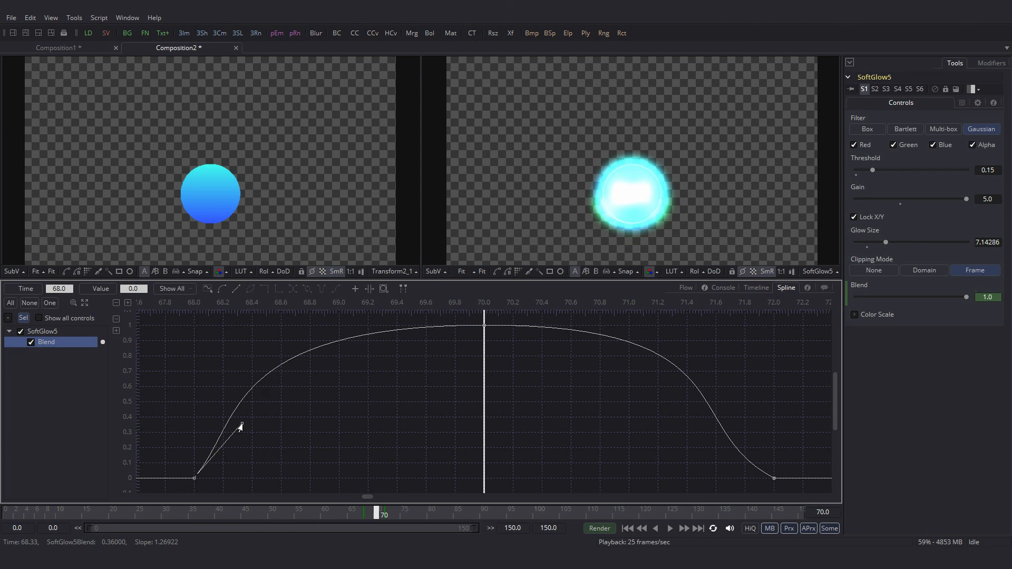
pyautogui.click(774, 478)
pyautogui.moveTo(678, 432); pyautogui.dragTo(698, 419)
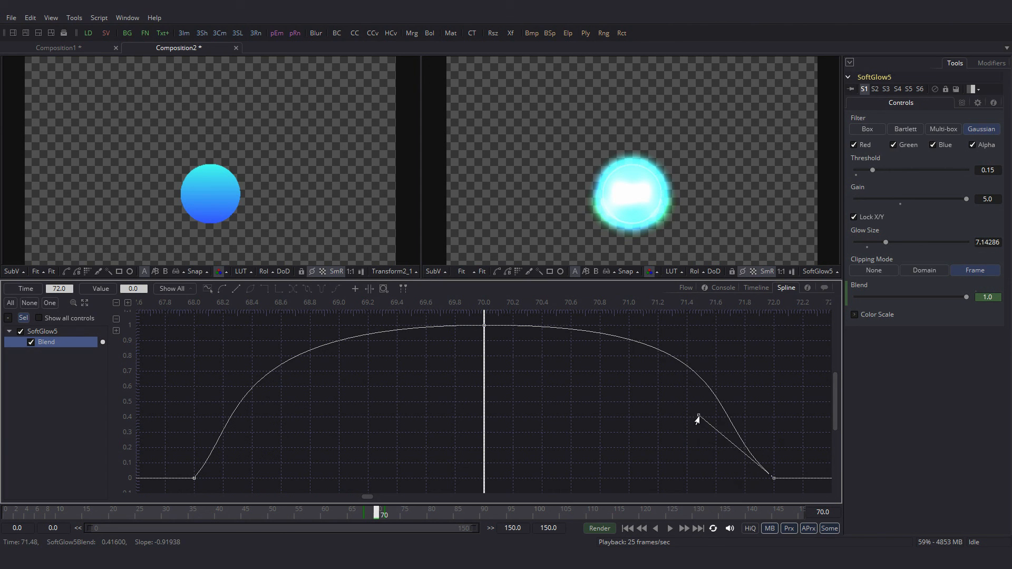
pyautogui.click(687, 288)
pyautogui.moveTo(363, 517); pyautogui.dragTo(388, 515)
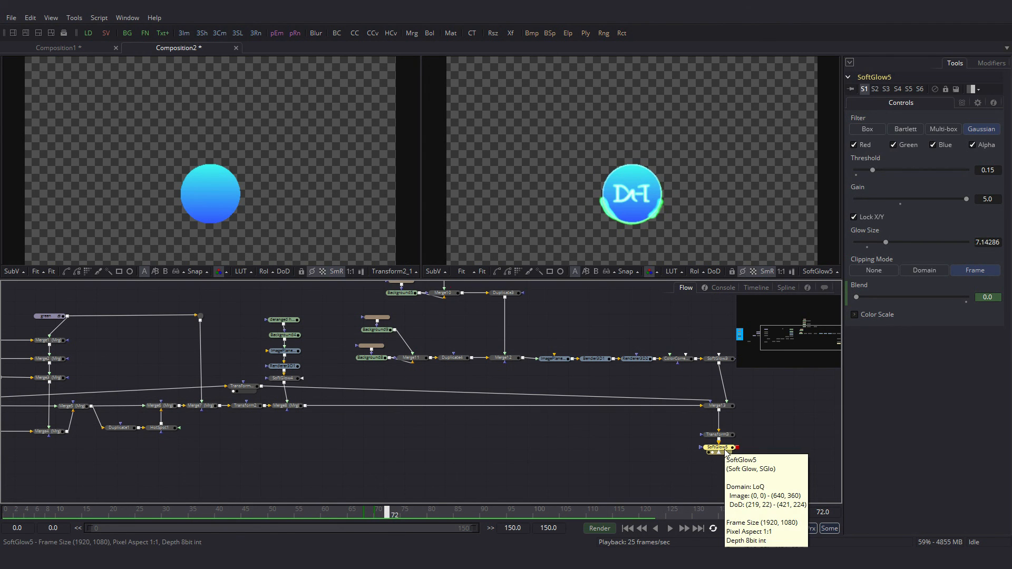
# Add a Dent tool after SoftGlow5 and set its type to Sine Dent.
pyautogui.hotkey('ctrl', 'space')
pyautogui.write('dent')
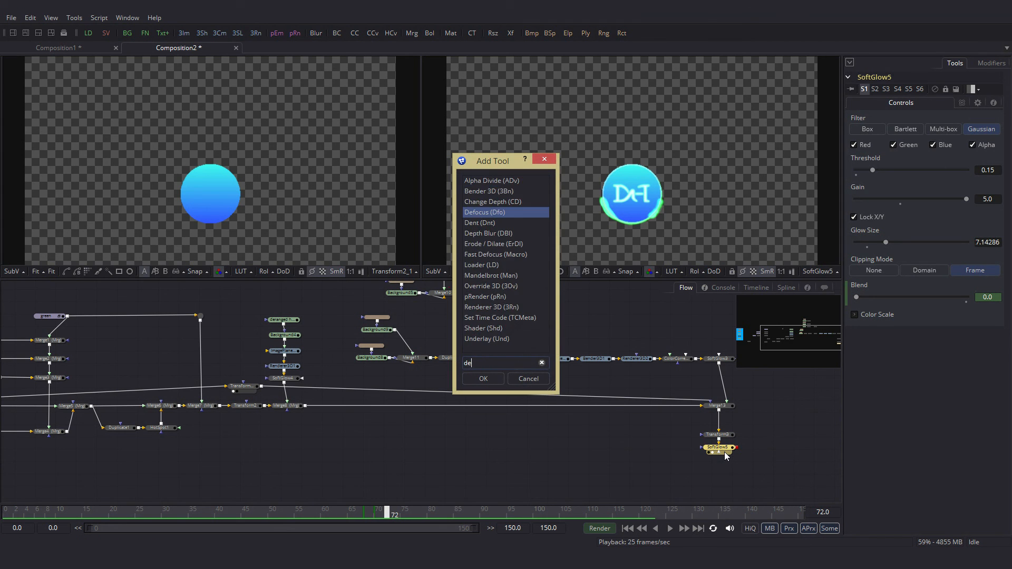
pyautogui.click(497, 383)
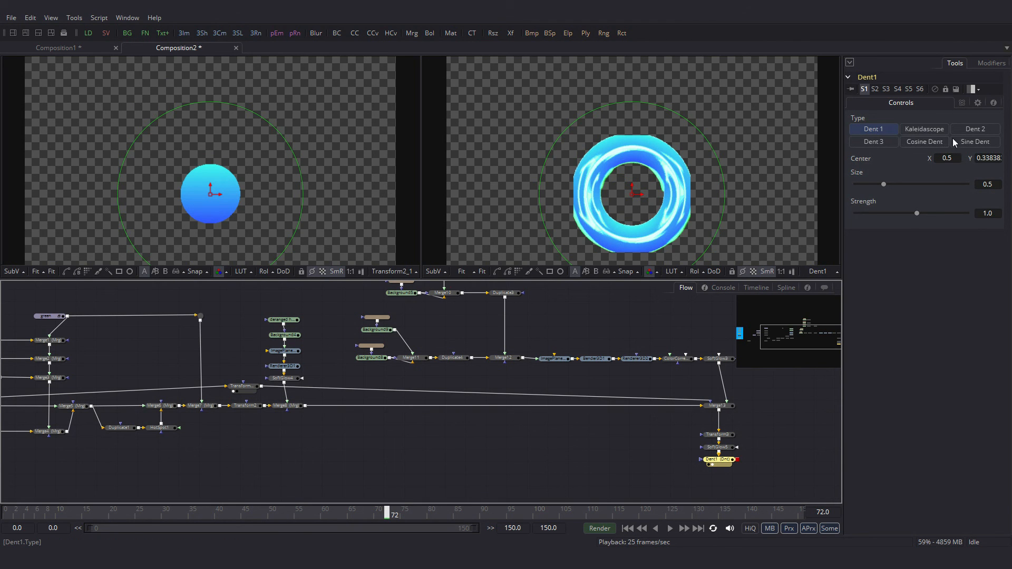
pyautogui.click(976, 145)
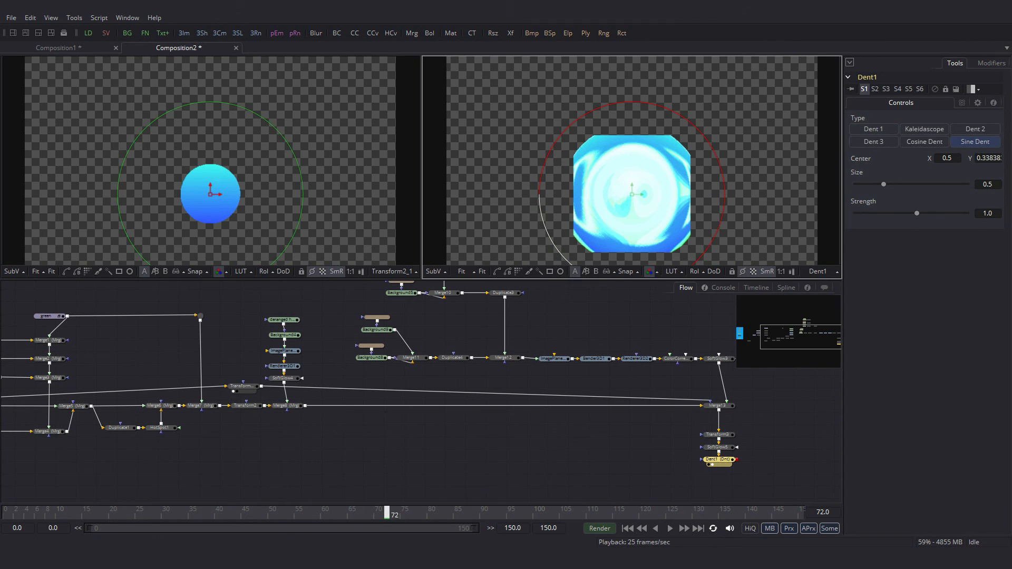
# Animate Dent1's Size as a short pulse, with 0.0 at frames 68 and 72 and a small increase at frame 70, and play the animation.
pyautogui.click(366, 515)
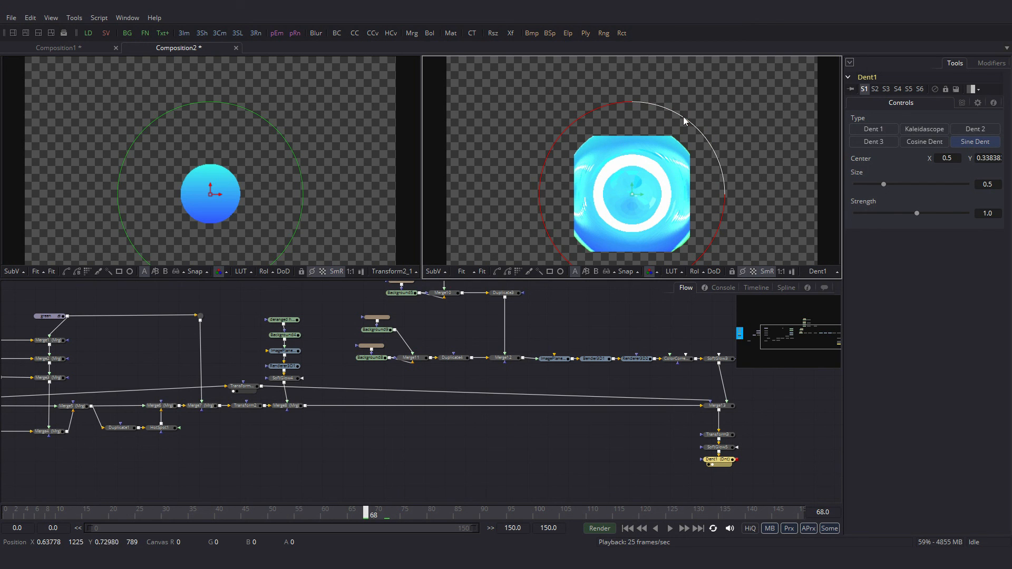
pyautogui.moveTo(884, 185); pyautogui.dragTo(821, 184)
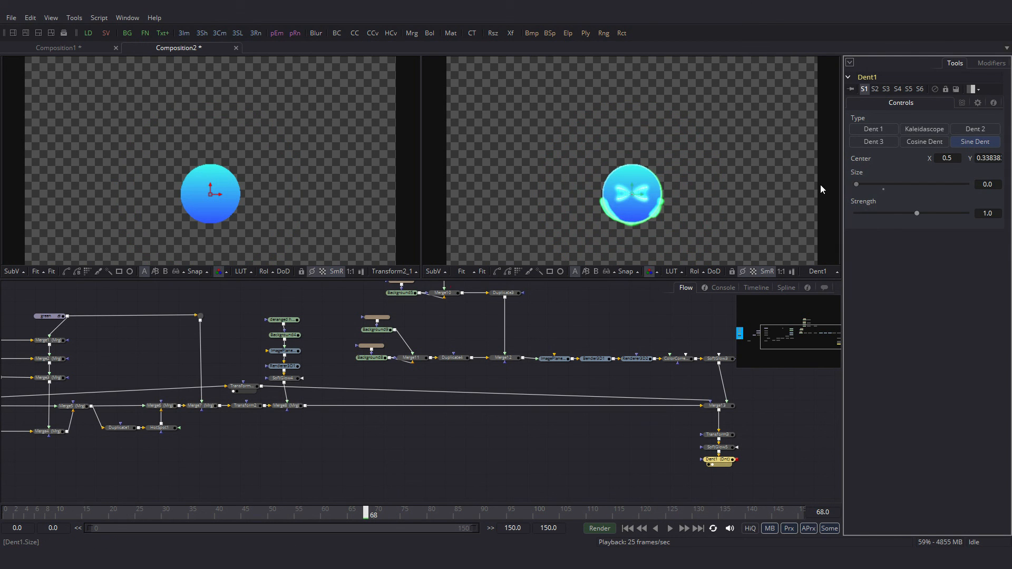
pyautogui.rightClick(897, 184)
pyautogui.click(922, 189)
pyautogui.click(387, 514)
pyautogui.rightClick(905, 186)
pyautogui.click(909, 191)
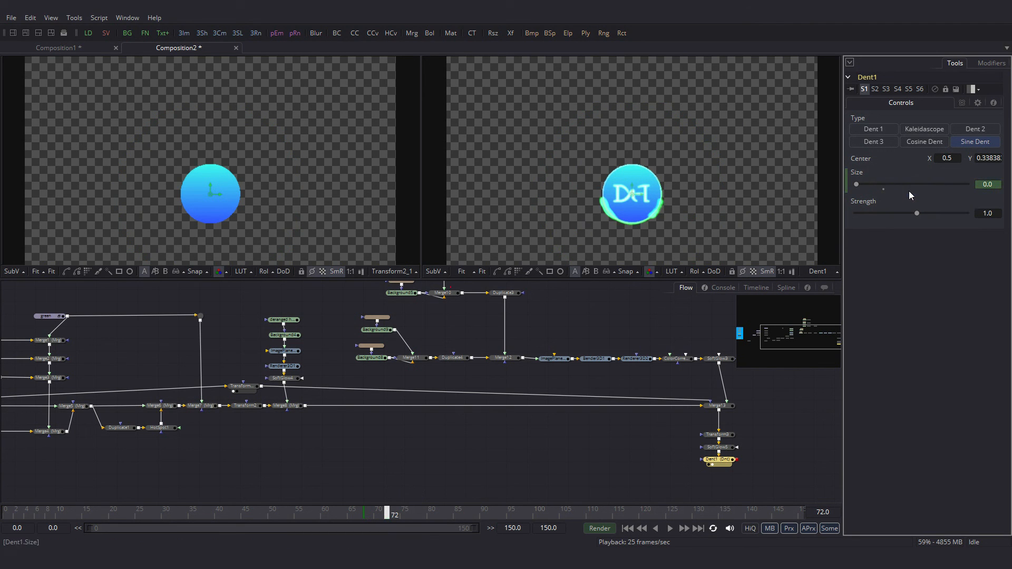
pyautogui.click(377, 514)
pyautogui.moveTo(857, 185); pyautogui.dragTo(873, 185)
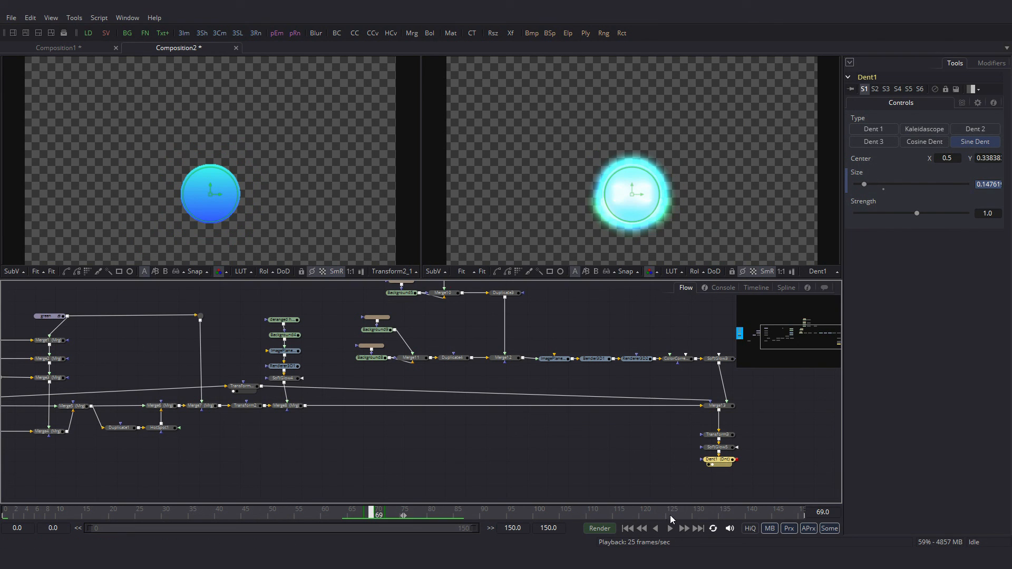
pyautogui.click(628, 528)
pyautogui.click(670, 528)
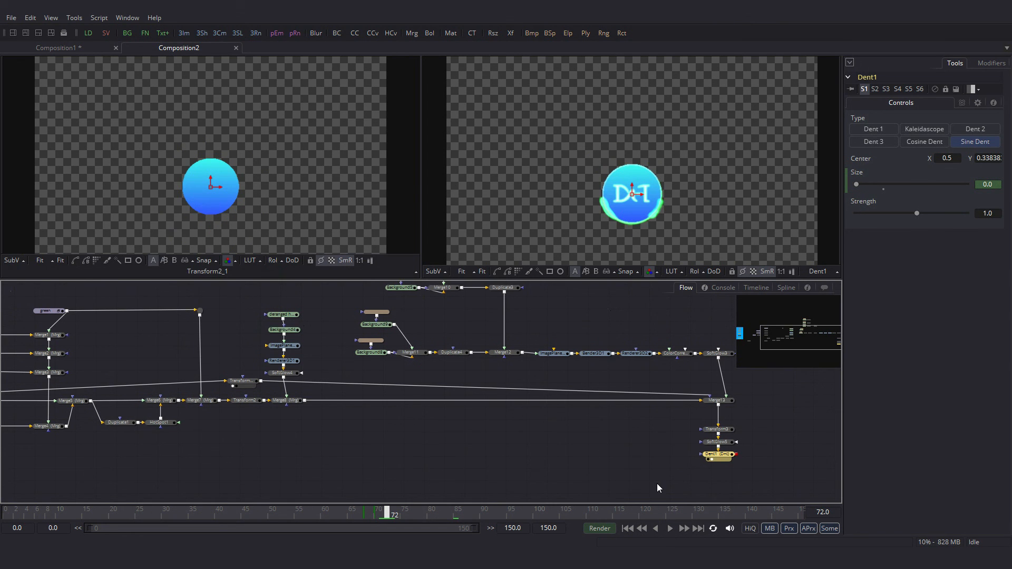
# Add a Text+ node in the empty area beside Dent1, enter "TheDerangedHuman" as its text and show it in the first viewer.
pyautogui.moveTo(657, 483); pyautogui.dragTo(516, 398)
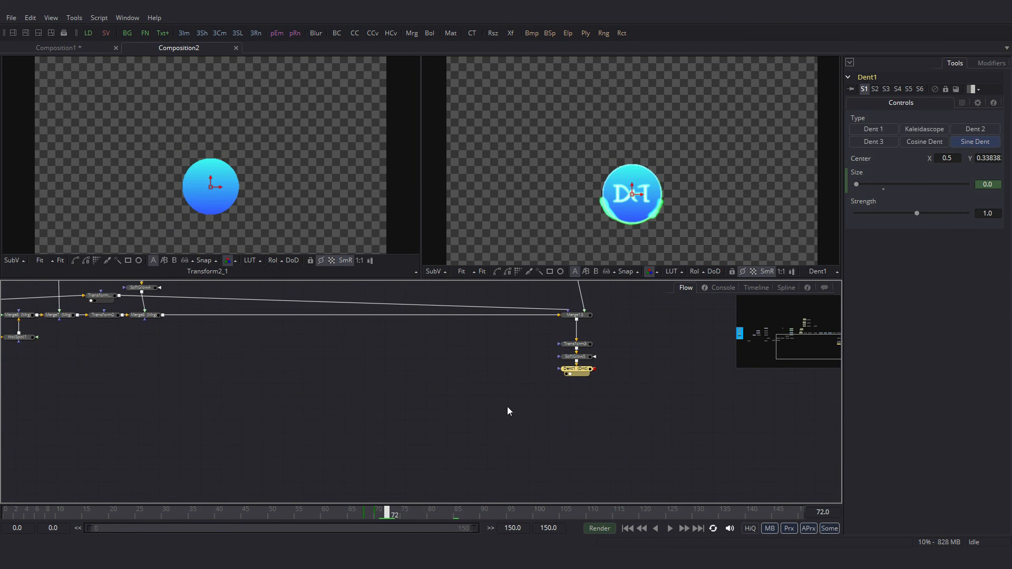
pyautogui.click(335, 436)
pyautogui.hotkey('ctrl', 'space')
pyautogui.write('text')
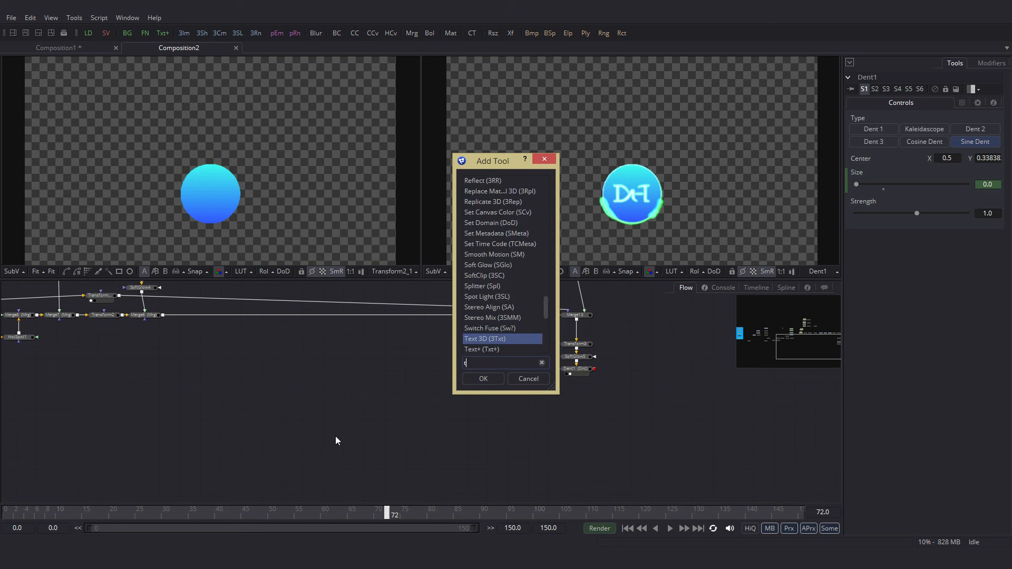
pyautogui.click(493, 203)
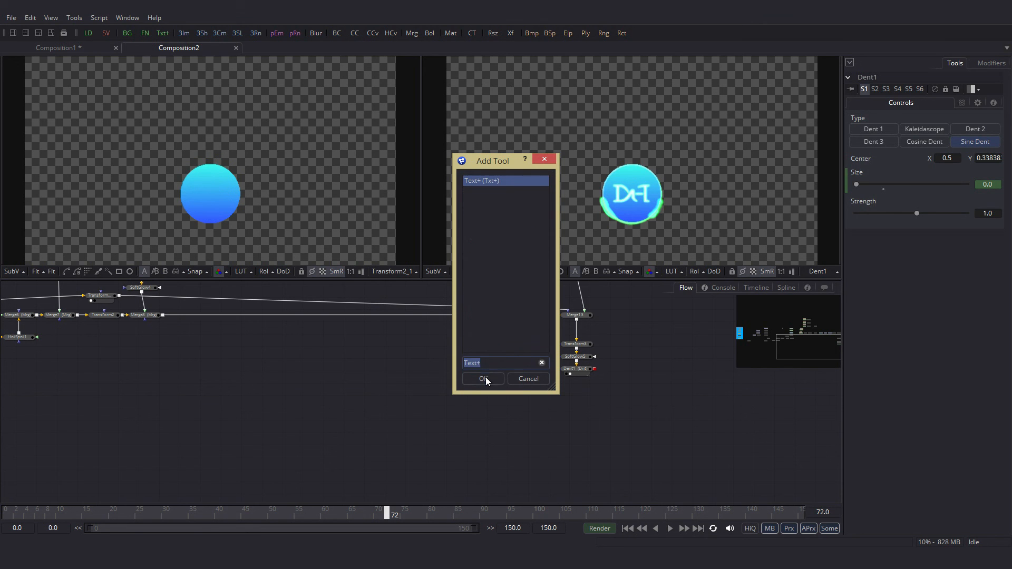
pyautogui.click(485, 378)
pyautogui.moveTo(345, 439); pyautogui.dragTo(432, 410)
pyautogui.click(881, 251)
pyautogui.write('TheDerangedHuman')
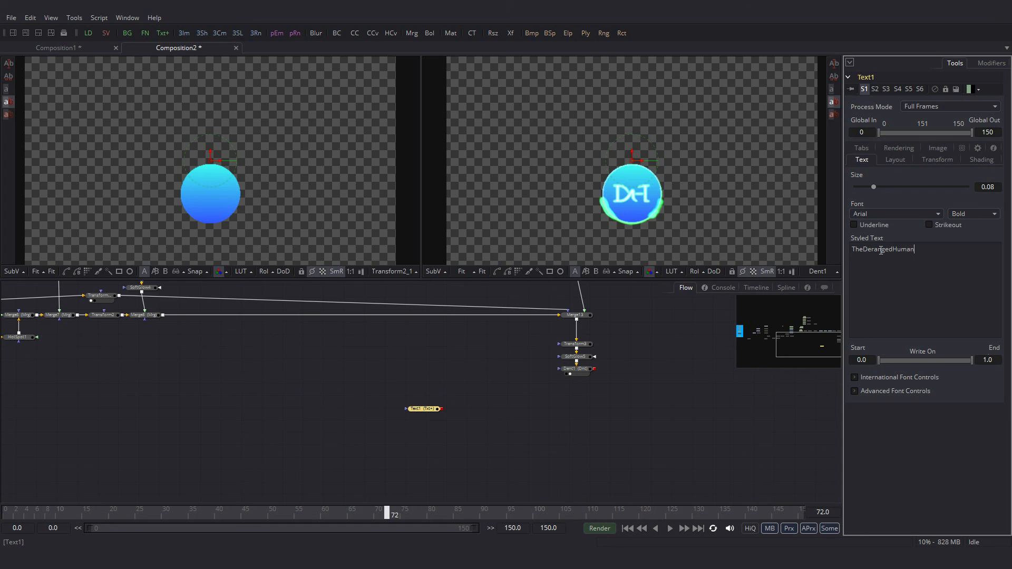
pyautogui.moveTo(426, 408); pyautogui.dragTo(280, 122)
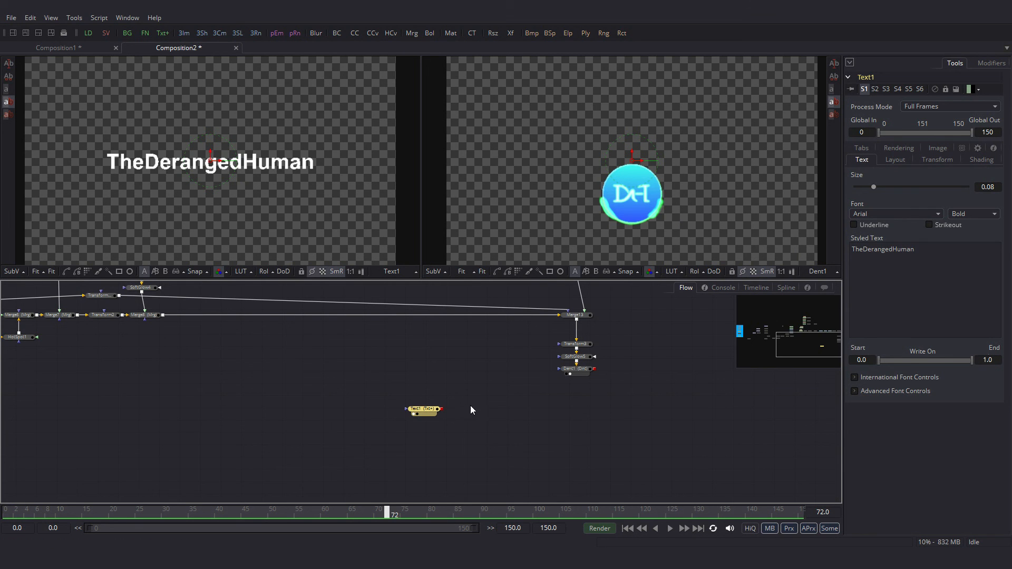
# Merge the text over Dent1's output, show the merge in the second viewer, and place the text below the logo at about 0.69 size.
pyautogui.moveTo(441, 409); pyautogui.dragTo(571, 374)
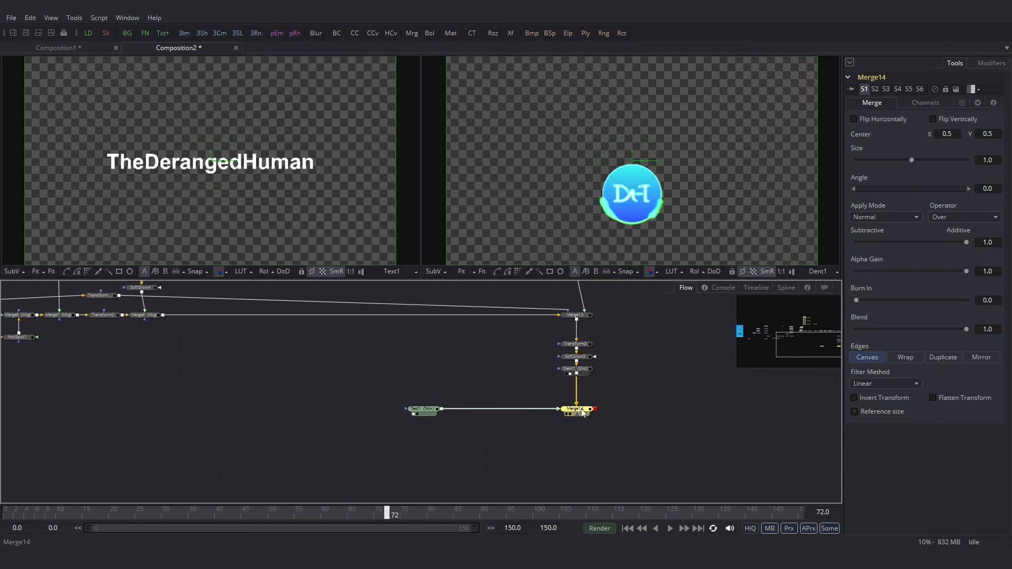
pyautogui.moveTo(653, 196); pyautogui.dragTo(653, 196)
pyautogui.moveTo(633, 153); pyautogui.dragTo(633, 236)
pyautogui.moveTo(911, 160); pyautogui.dragTo(896, 160)
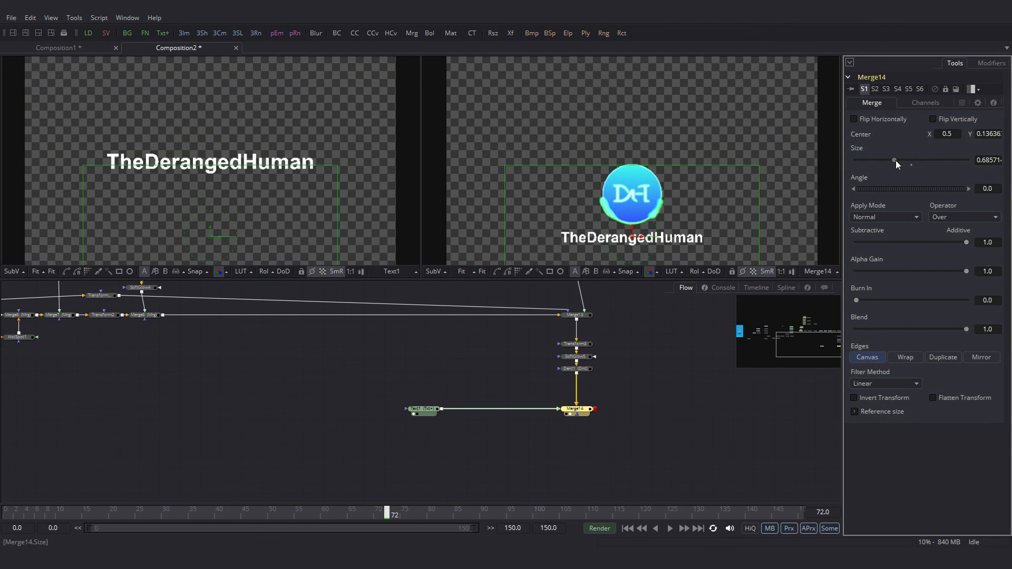
# Apply a Follower modifier to Text1's styled text and set its delay between each character to 2.
pyautogui.click(422, 411)
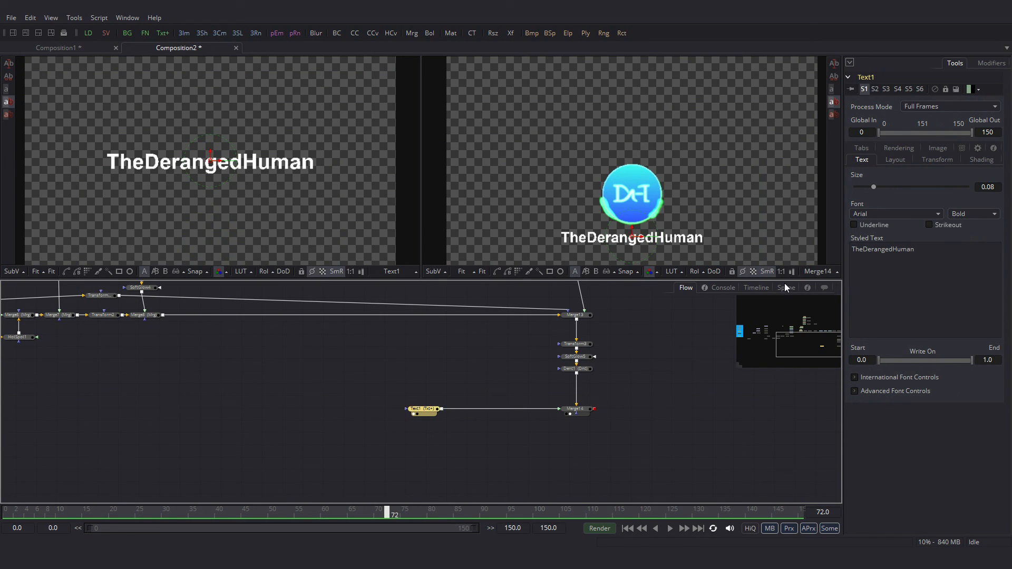
pyautogui.rightClick(866, 239)
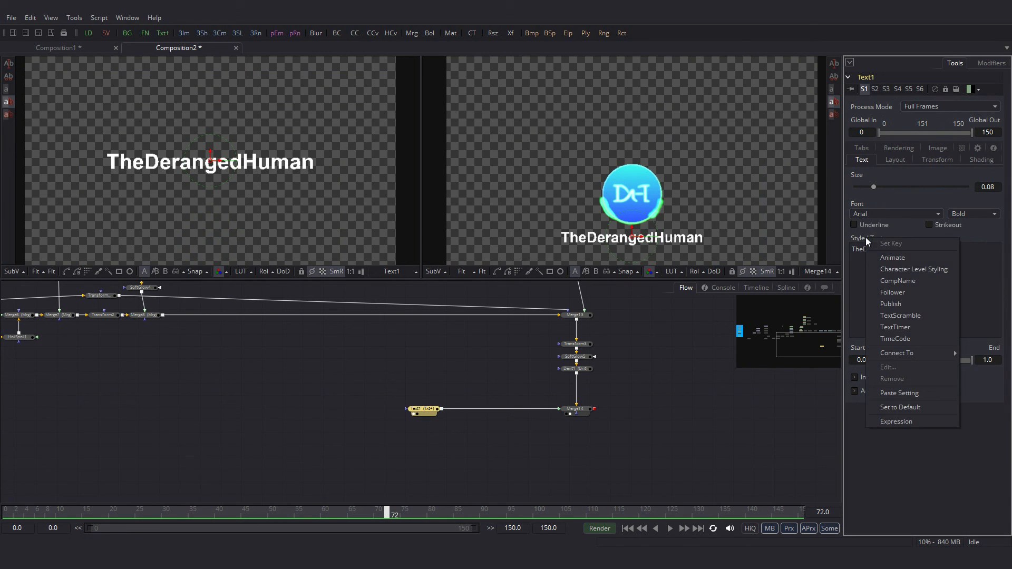
pyautogui.click(913, 289)
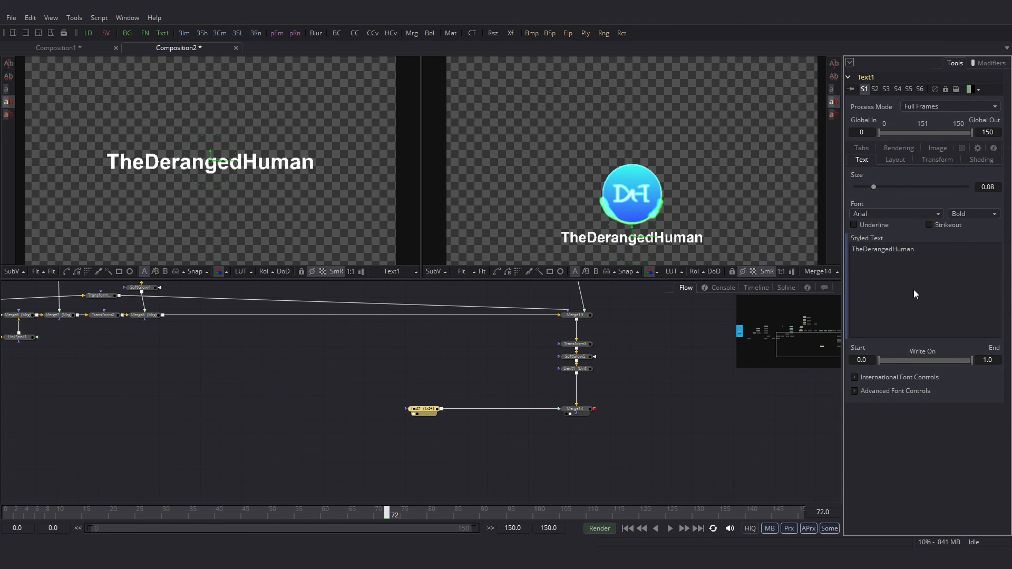
pyautogui.click(991, 63)
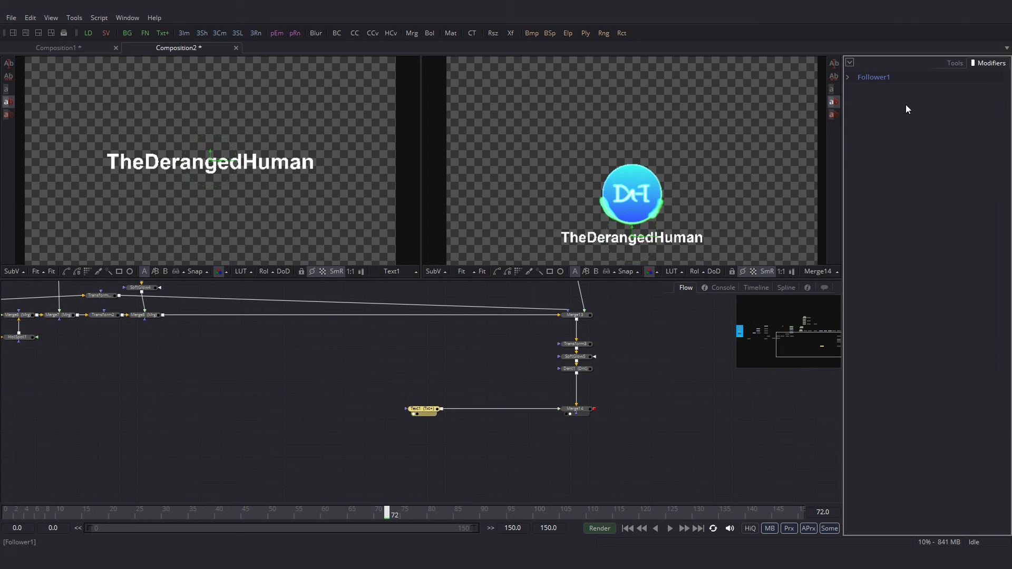
pyautogui.click(849, 77)
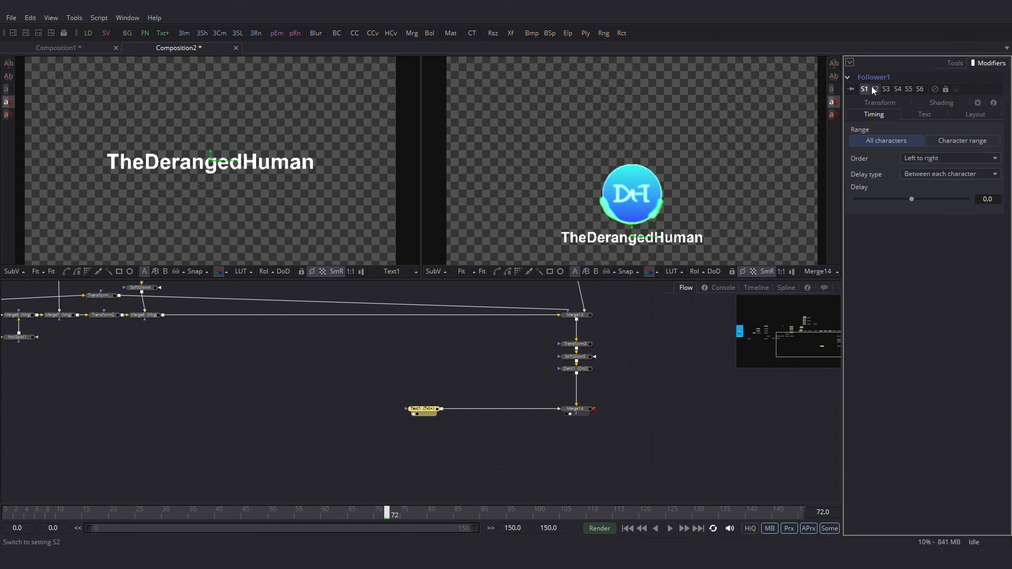
pyautogui.click(986, 200)
pyautogui.write('2')
pyautogui.press('Return')
# Keyframe the Follower's text Size at 0.0 on frame 84 and 0.08 on frame 85, and play the animation.
pyautogui.click(929, 115)
pyautogui.click(453, 518)
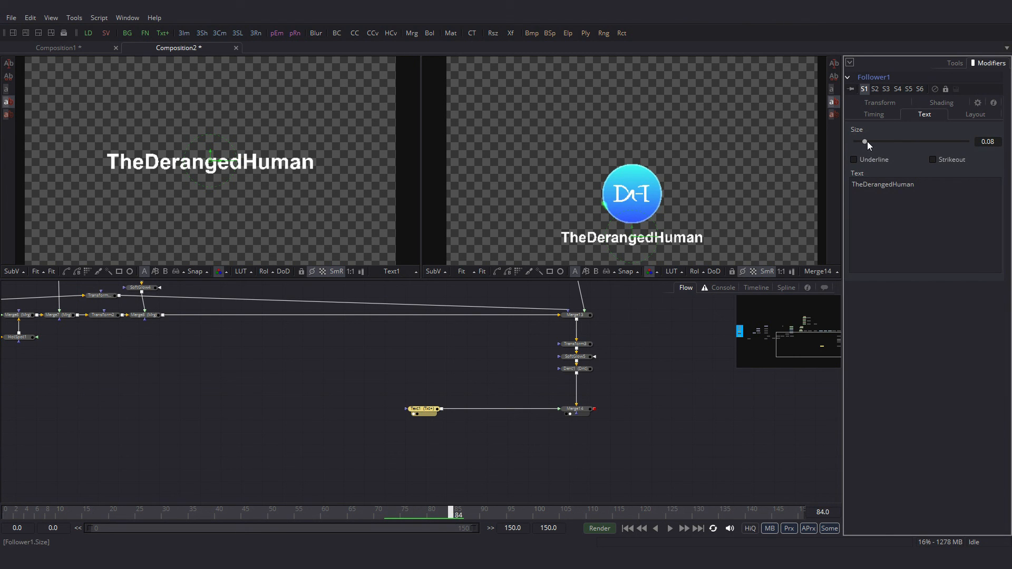
pyautogui.moveTo(866, 141); pyautogui.dragTo(830, 140)
pyautogui.rightClick(879, 143)
pyautogui.click(897, 147)
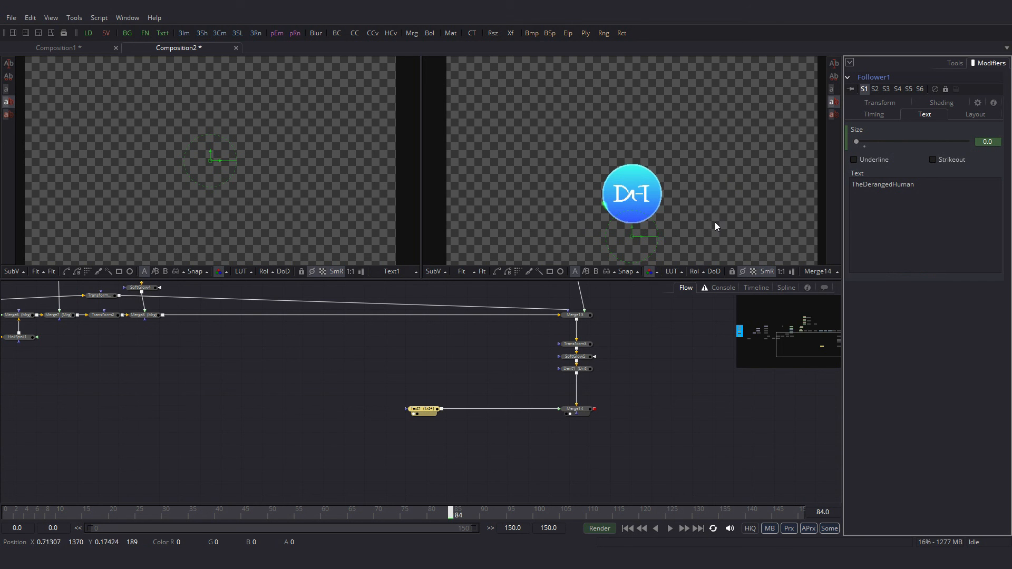
pyautogui.click(457, 517)
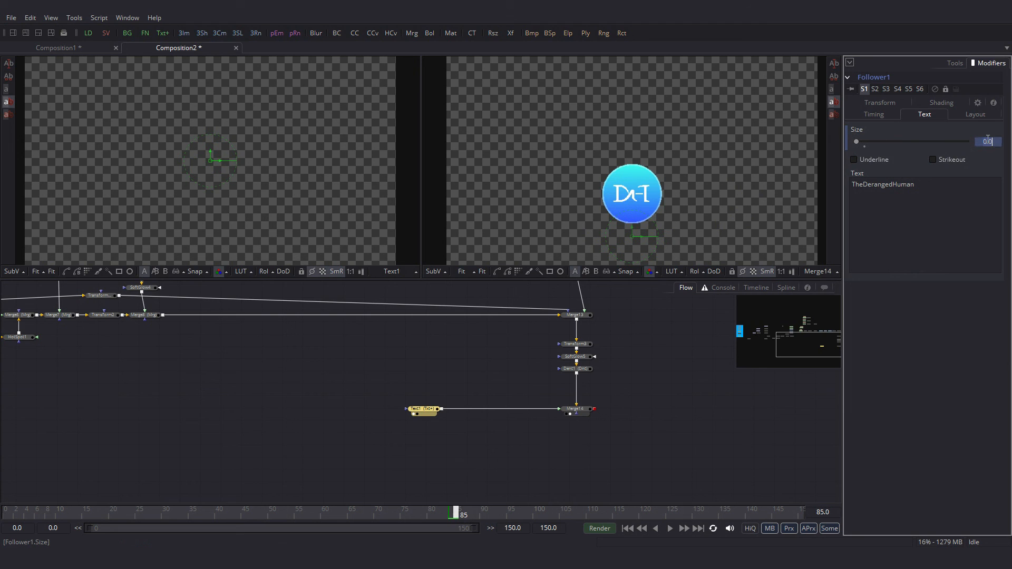
pyautogui.press('Tab')
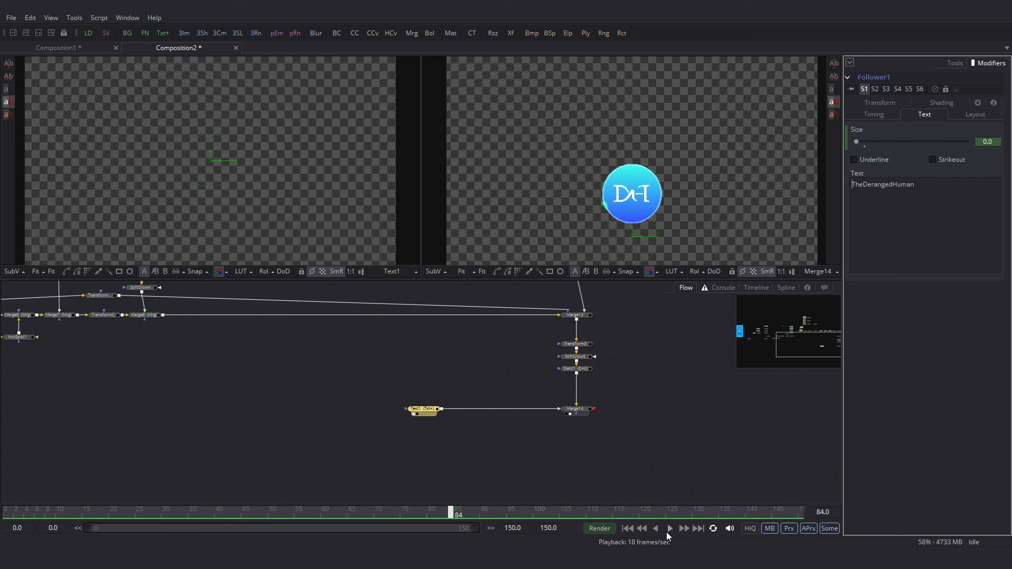
pyautogui.click(668, 530)
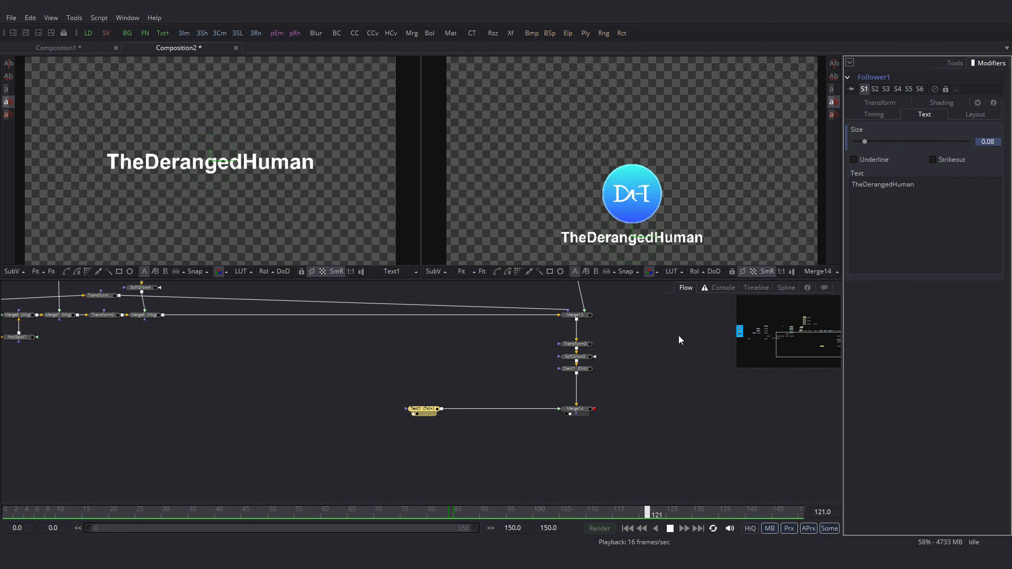
# Stop playback, add a Background node below Merge14, and merge Merge14's output over it.
pyautogui.click(670, 529)
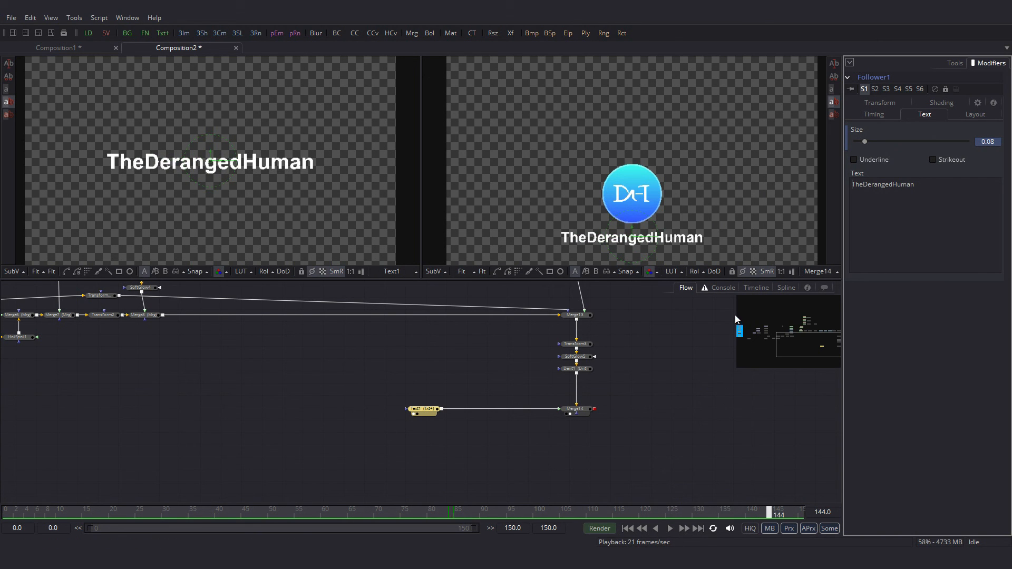
pyautogui.click(558, 447)
pyautogui.click(130, 33)
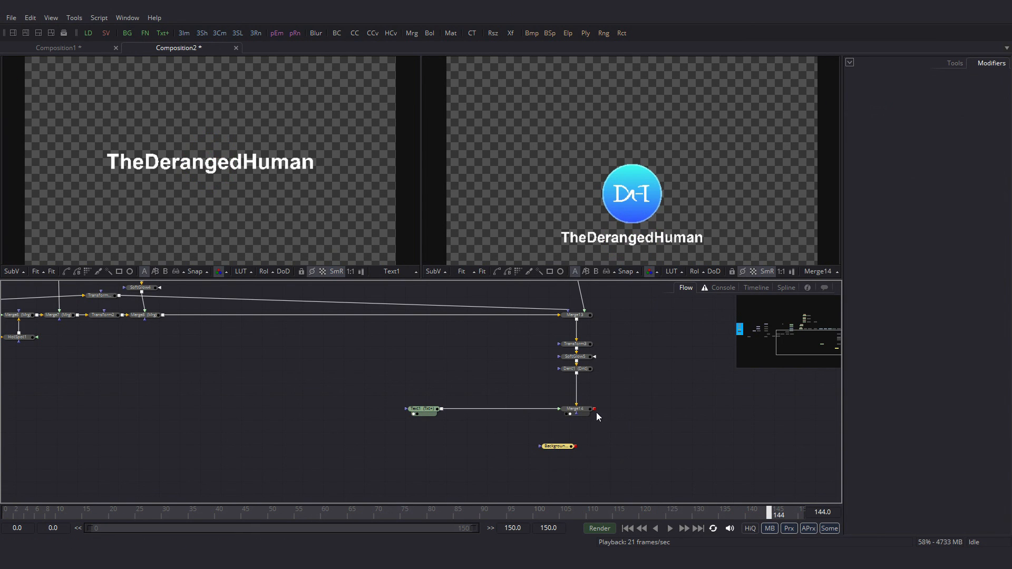
pyautogui.moveTo(594, 409); pyautogui.dragTo(610, 456)
pyautogui.moveTo(605, 449); pyautogui.dragTo(583, 469)
pyautogui.click(544, 464)
pyautogui.click(955, 63)
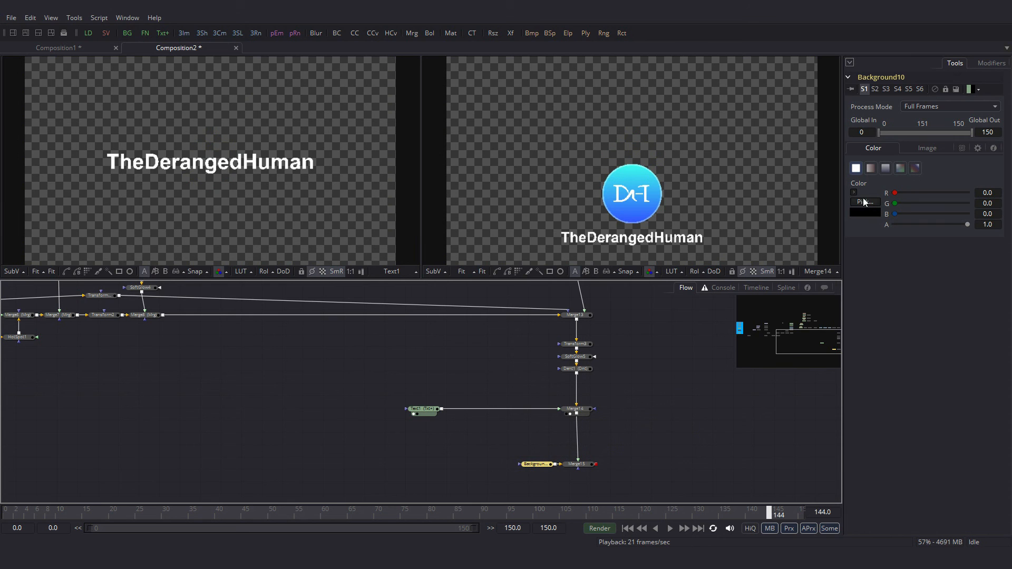
# Set the new background to a gradient and make its first colour a dark green with a value of 0.12.
pyautogui.click(915, 169)
pyautogui.click(998, 253)
pyautogui.click(855, 280)
pyautogui.moveTo(945, 344); pyautogui.dragTo(949, 361)
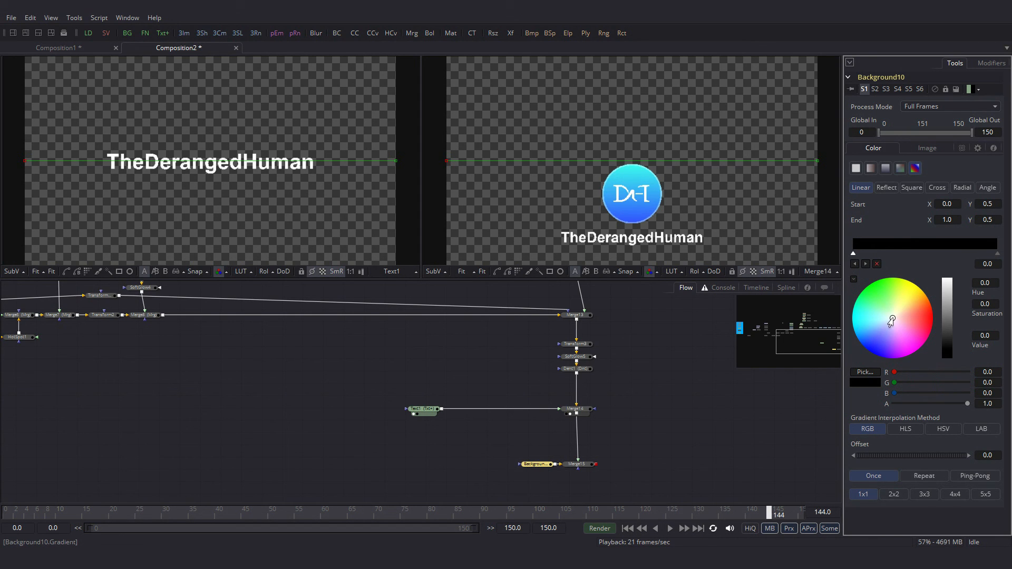
pyautogui.moveTo(892, 321); pyautogui.dragTo(879, 300)
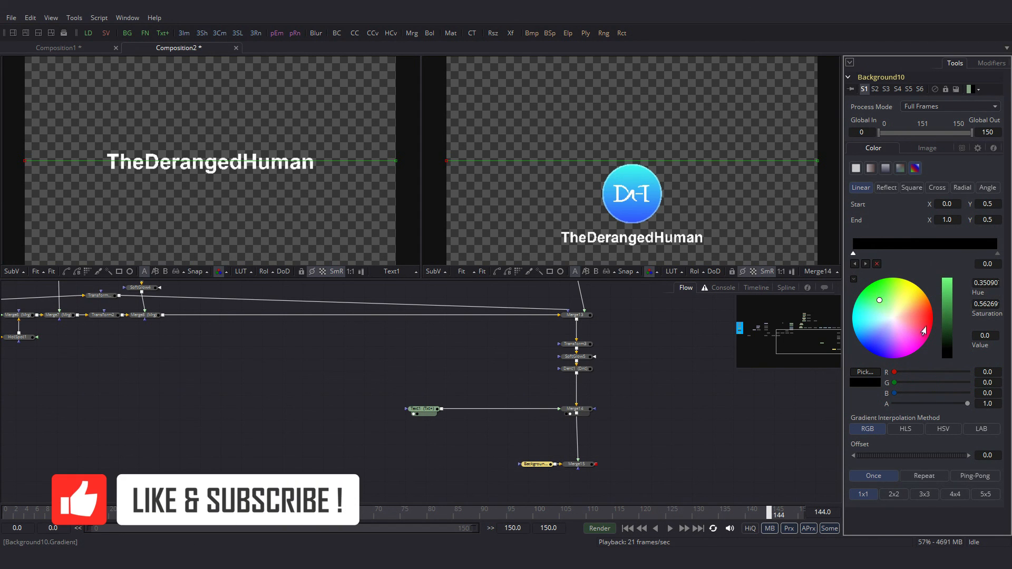
pyautogui.moveTo(947, 359); pyautogui.dragTo(947, 350)
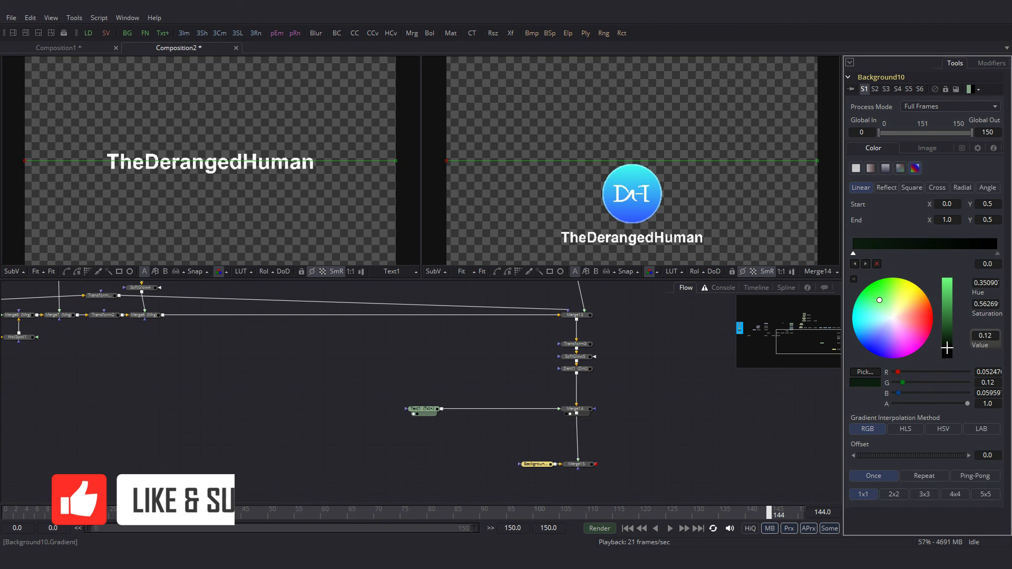
# Show the background merge in the second viewer, make the gradient radial with its start on the logo's centre, and play the animation.
pyautogui.click(575, 464)
pyautogui.moveTo(576, 464); pyautogui.dragTo(659, 199)
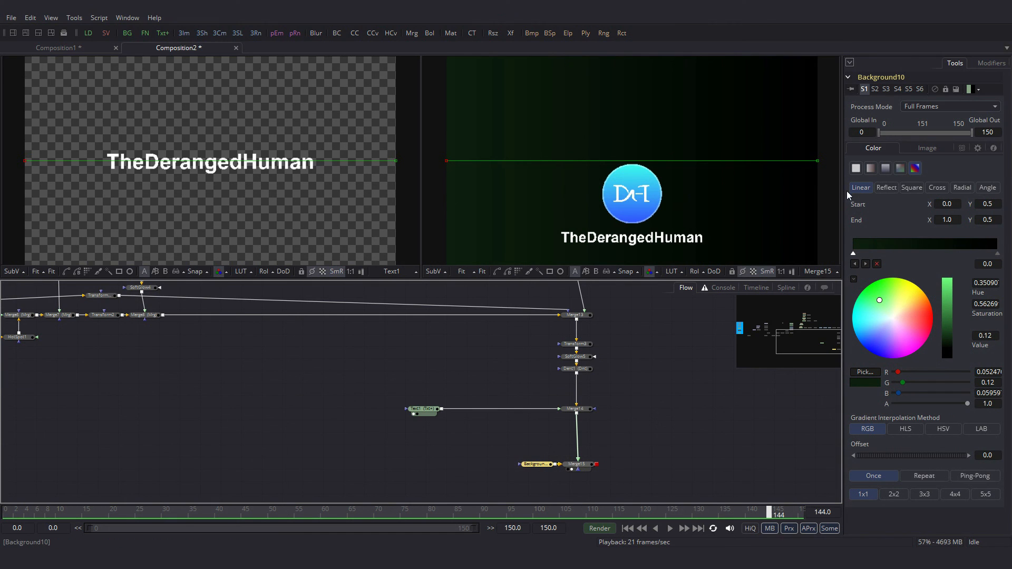
pyautogui.click(962, 189)
pyautogui.moveTo(447, 161); pyautogui.dragTo(635, 197)
pyautogui.click(8, 514)
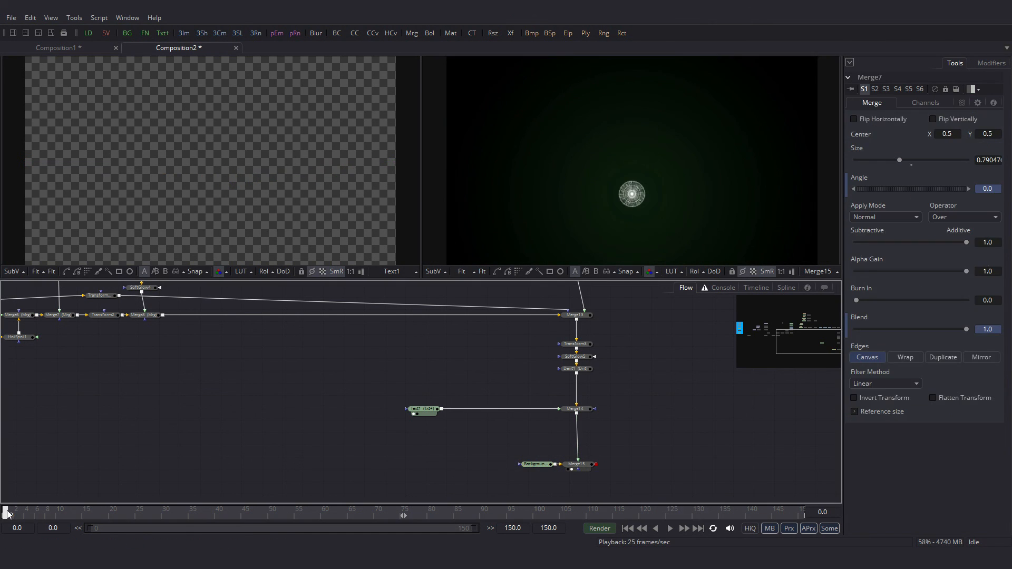
pyautogui.click(669, 529)
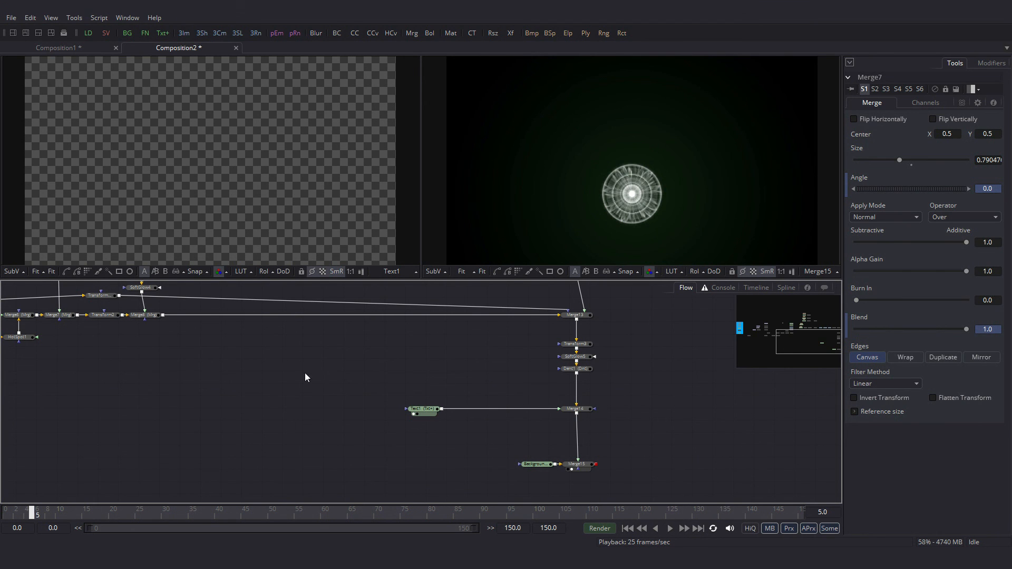
# Copy the FastNoise, ChannelBooleans, BrightnessContrast, Bitmap and SoftGlow chain from the node group and paste it in the empty area beside Dent1.
pyautogui.moveTo(251, 369); pyautogui.dragTo(327, 499)
pyautogui.moveTo(206, 316); pyautogui.dragTo(362, 394)
pyautogui.moveTo(193, 407); pyautogui.dragTo(367, 262)
pyautogui.moveTo(163, 377); pyautogui.dragTo(419, 392)
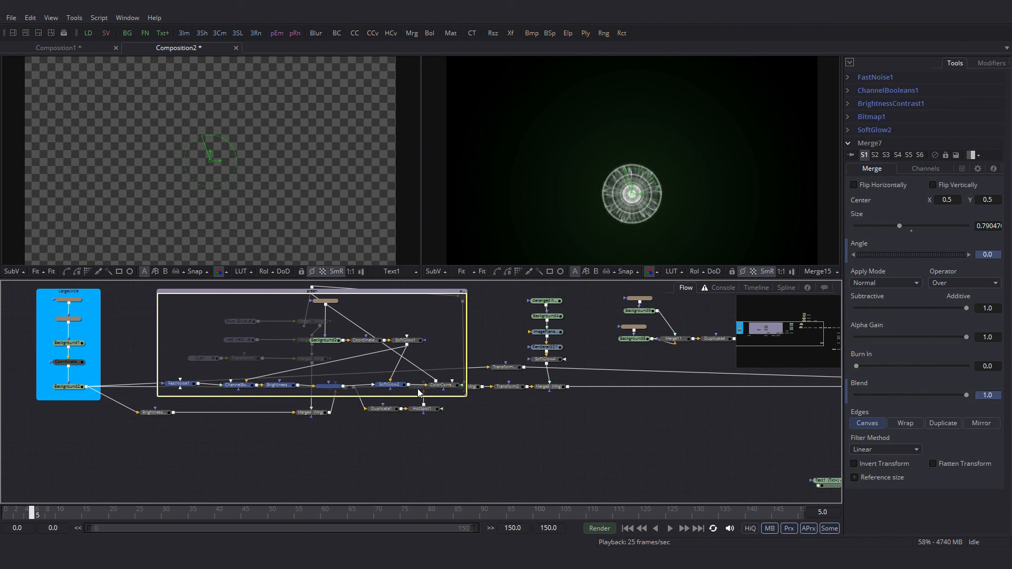
pyautogui.click(465, 293)
pyautogui.moveTo(614, 447); pyautogui.dragTo(285, 419)
pyautogui.moveTo(672, 436); pyautogui.dragTo(513, 403)
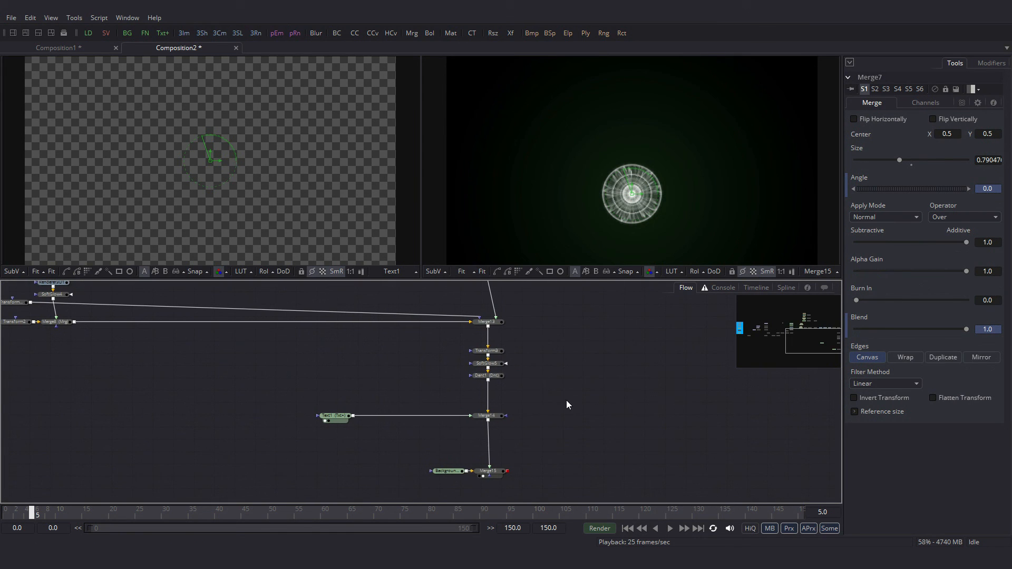
pyautogui.hotkey('ctrl', 'v')
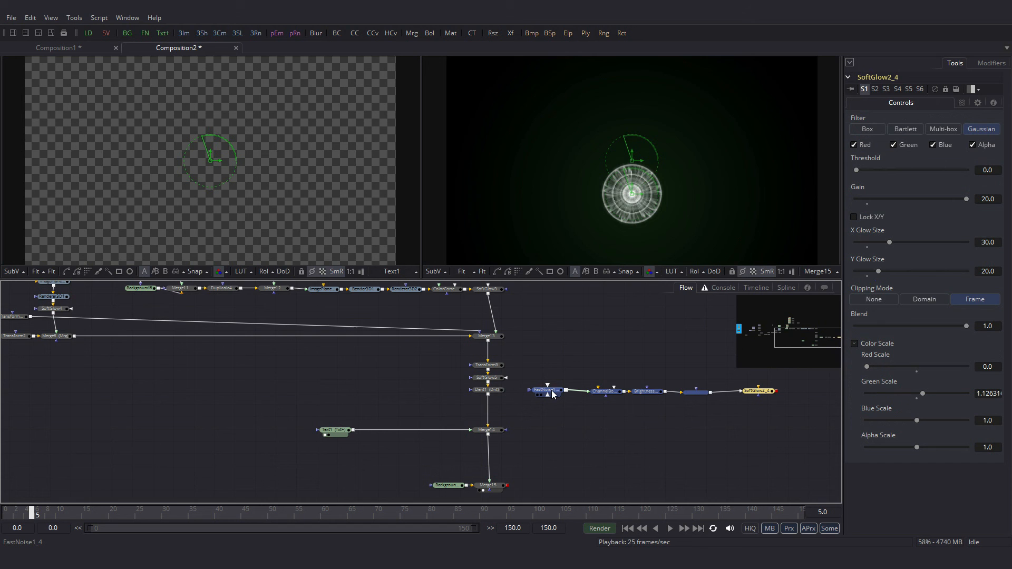
# Show the pasted FastNoise in the first viewer and reset its angle to 0.0.
pyautogui.moveTo(289, 193); pyautogui.dragTo(294, 186)
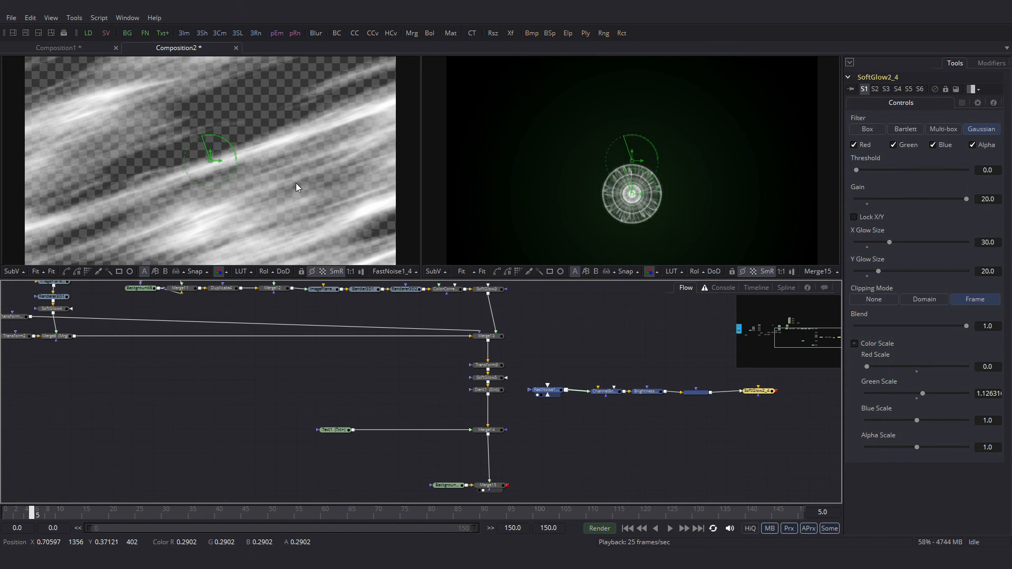
pyautogui.click(553, 392)
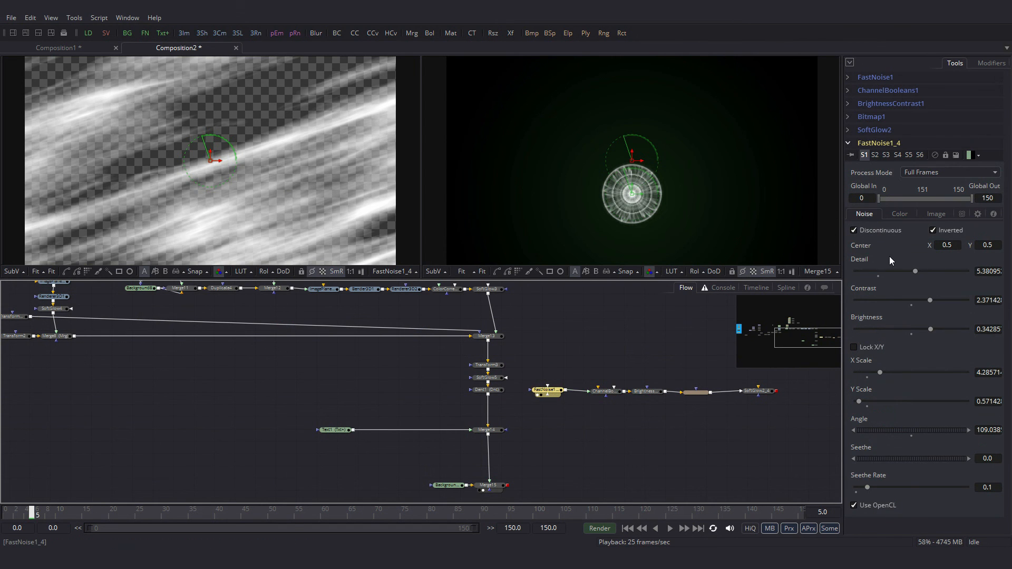
pyautogui.doubleClick(911, 435)
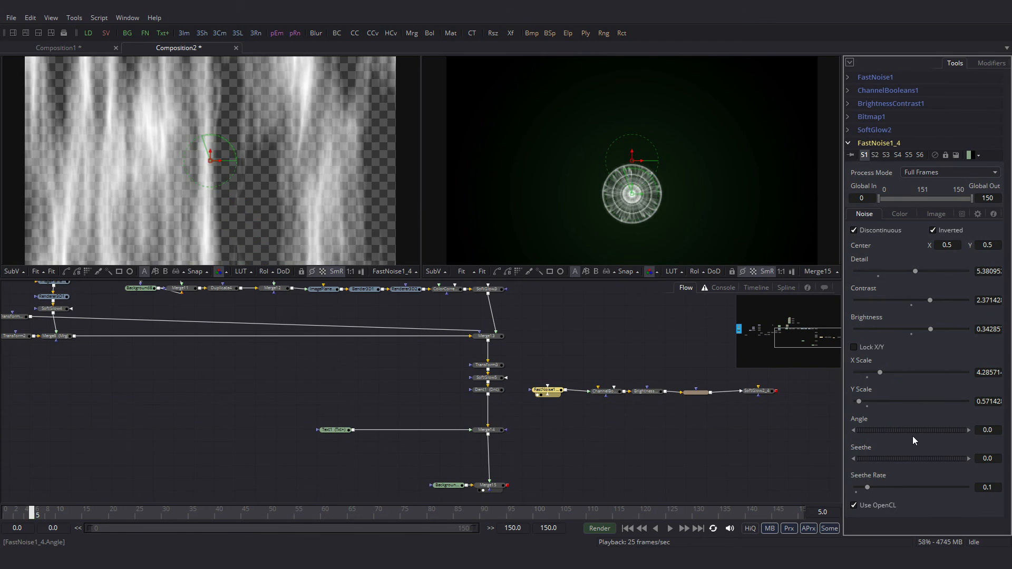
# Feed Merge14's output into the pasted ChannelBooleans and SoftGlow, and connect the SoftGlow to Merge15's foreground.
pyautogui.moveTo(488, 436); pyautogui.dragTo(599, 395)
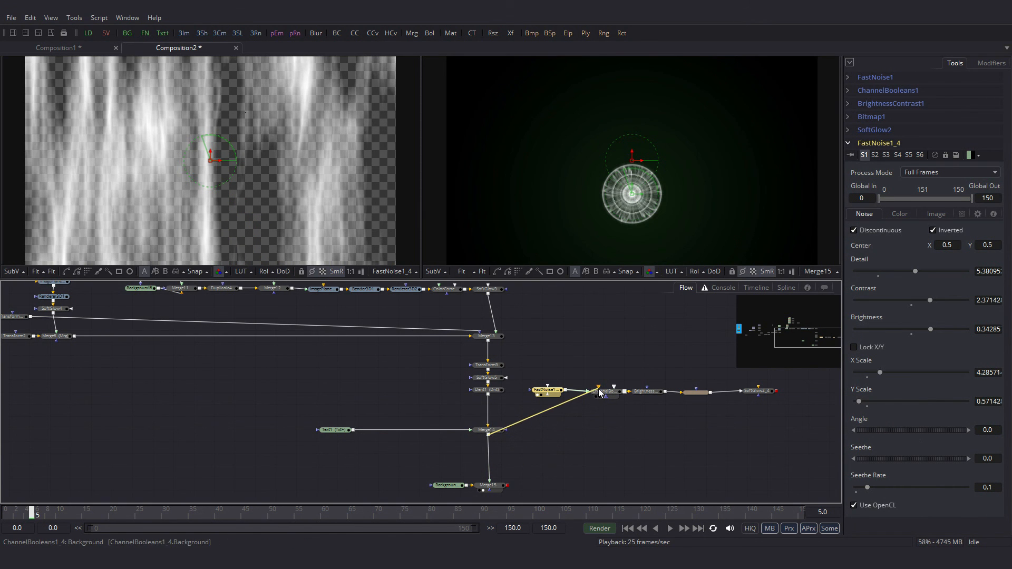
pyautogui.moveTo(507, 431); pyautogui.dragTo(505, 485)
# Reset the pasted SoftGlow's red and green colour scales to 1.0.
pyautogui.click(762, 395)
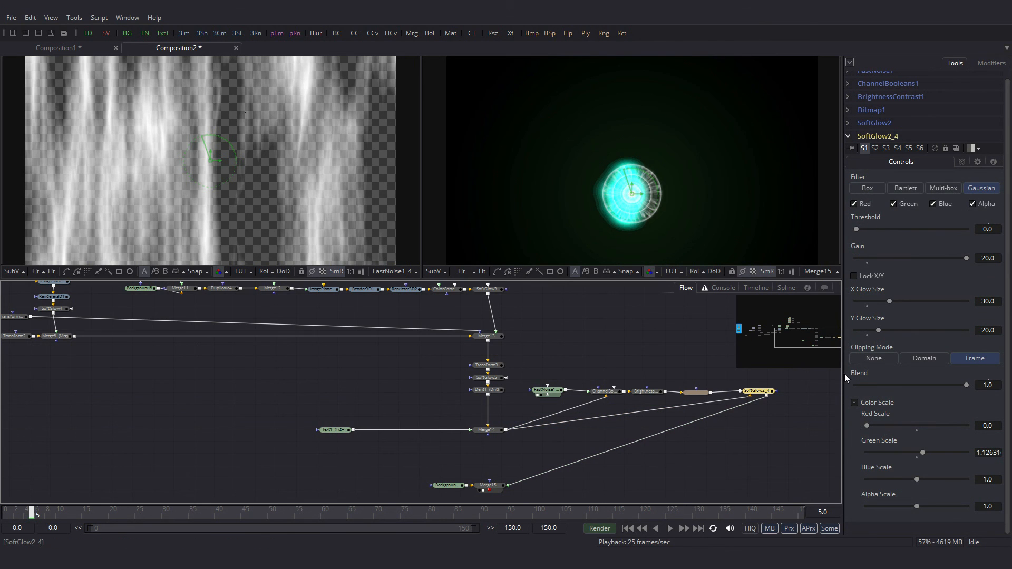
pyautogui.doubleClick(917, 431)
pyautogui.doubleClick(916, 457)
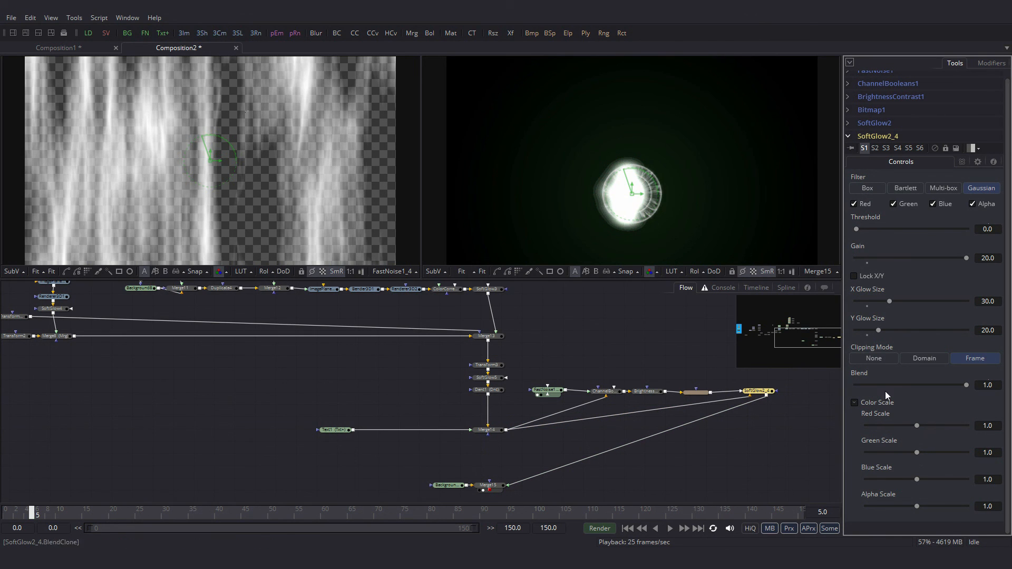
pyautogui.click(855, 403)
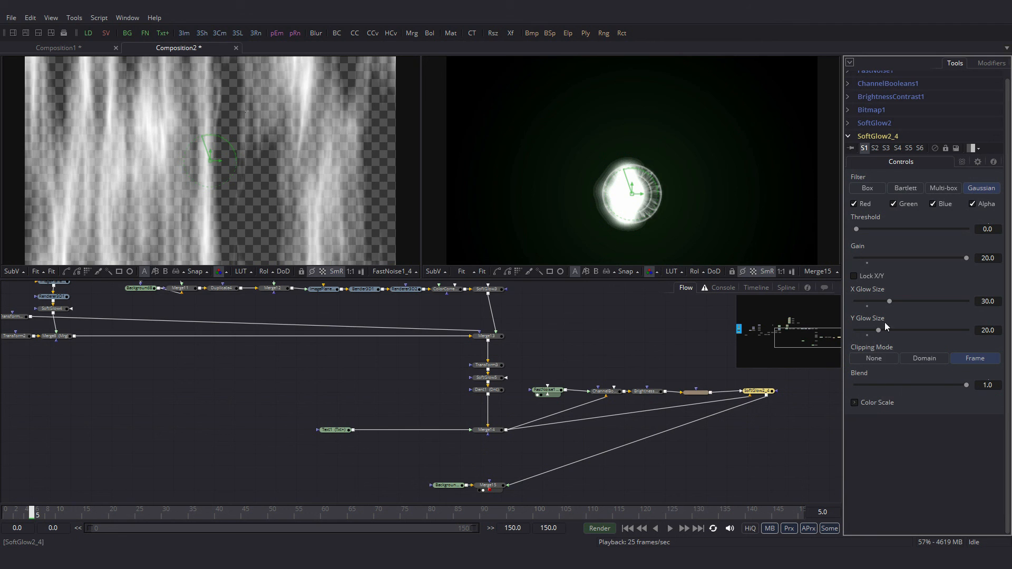
# Lock the pasted SoftGlow's X/Y size and set gain to about 3.81, glow size to about 0.48 and threshold to about 0.129.
pyautogui.click(855, 276)
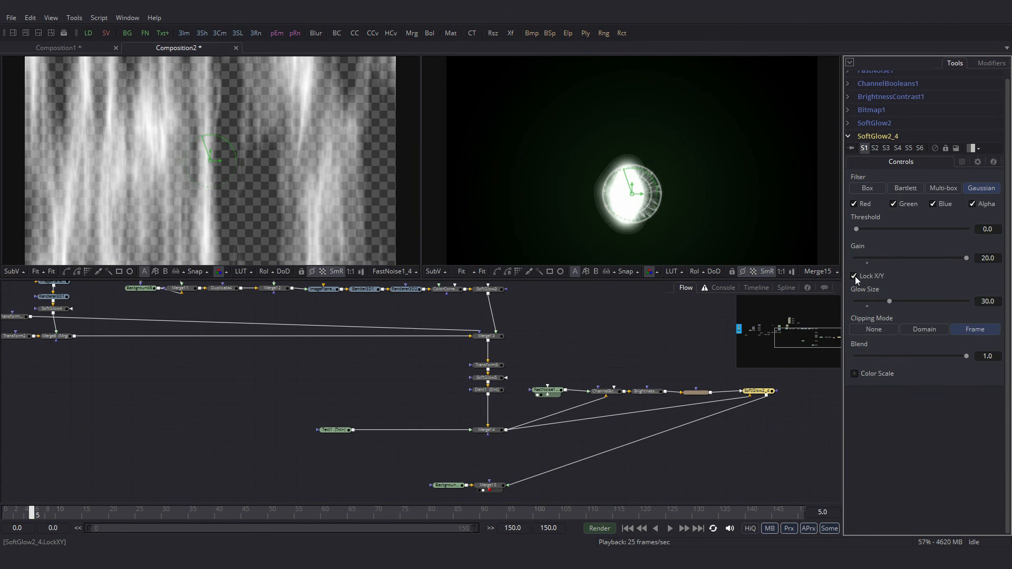
pyautogui.moveTo(888, 301); pyautogui.dragTo(860, 303)
pyautogui.moveTo(960, 257); pyautogui.dragTo(877, 258)
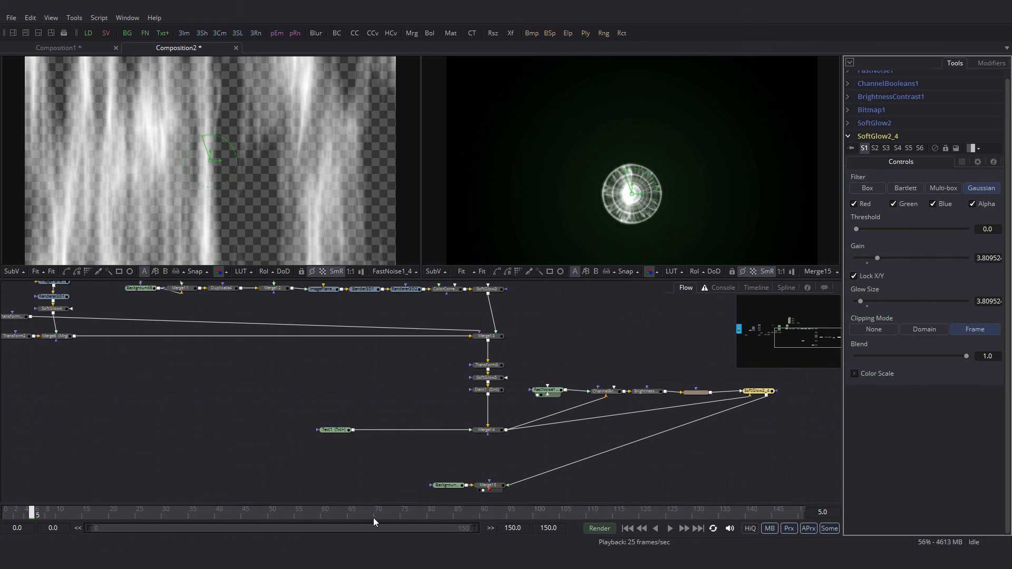
pyautogui.click(430, 515)
pyautogui.moveTo(861, 302); pyautogui.dragTo(858, 303)
pyautogui.moveTo(856, 228); pyautogui.dragTo(871, 230)
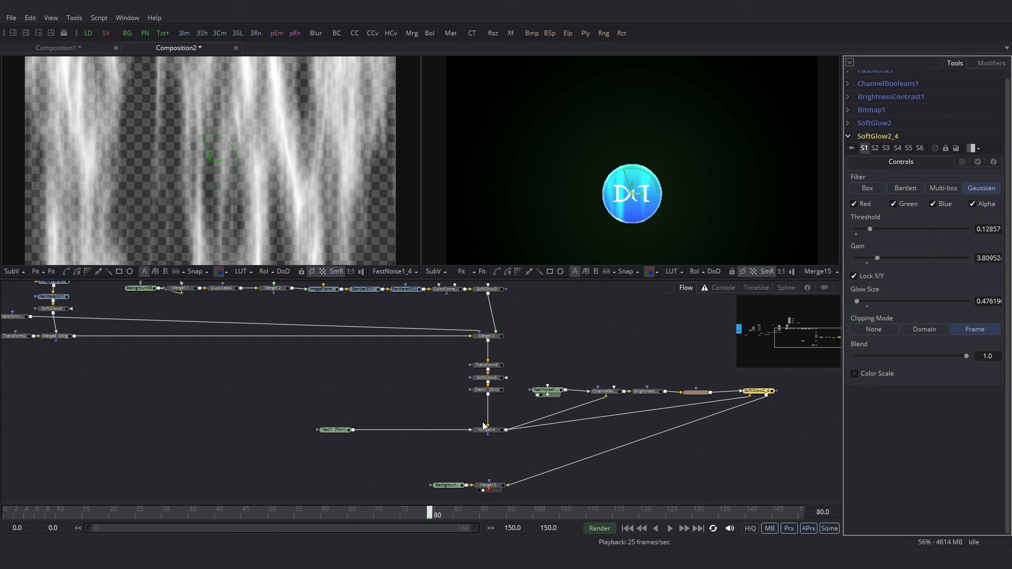
# Adjust the detail, contrast and brightness of the pasted FastNoise, and play the animation.
pyautogui.click(549, 394)
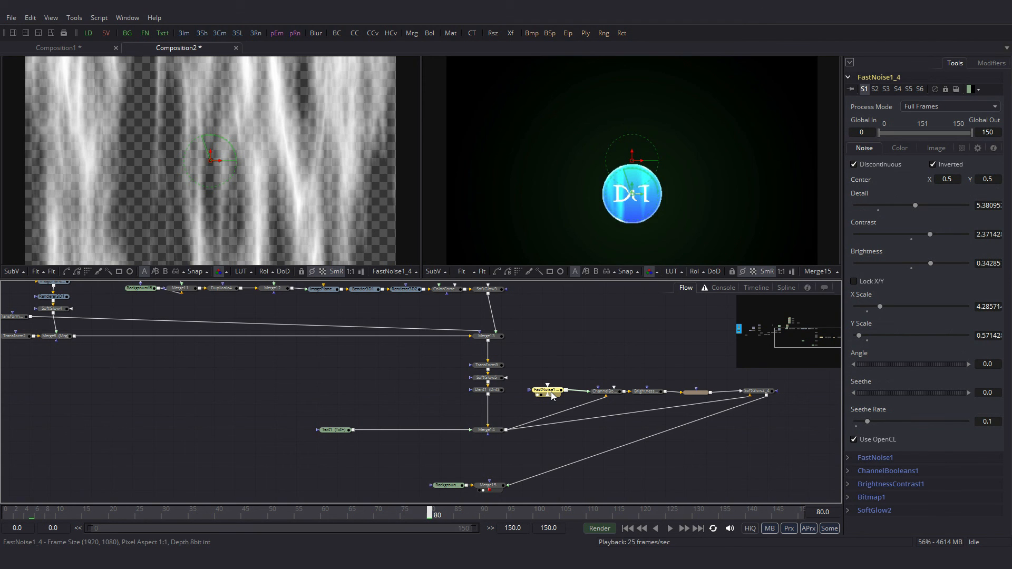
pyautogui.moveTo(915, 205); pyautogui.dragTo(915, 266)
pyautogui.moveTo(941, 233); pyautogui.dragTo(888, 205)
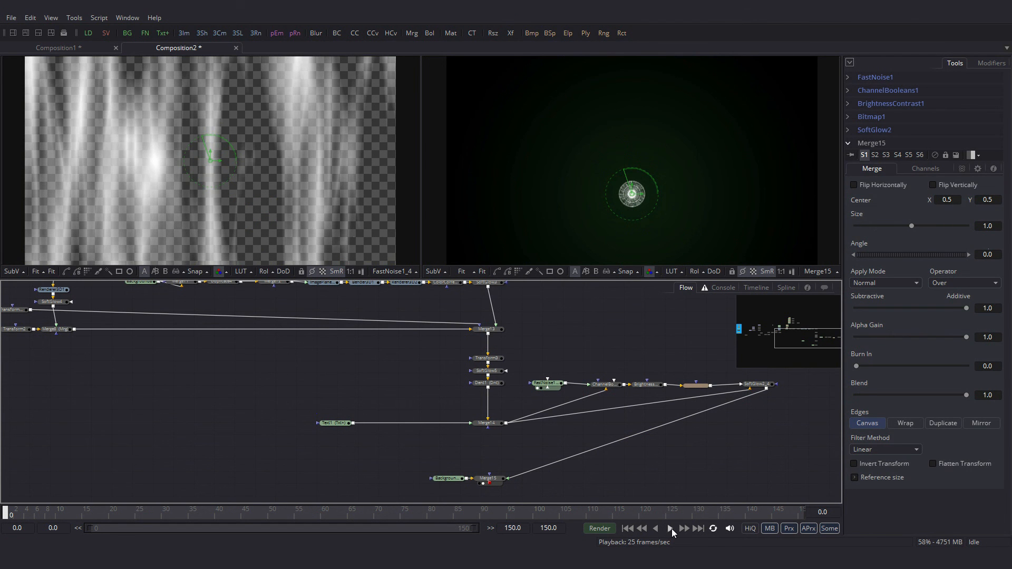
pyautogui.click(671, 529)
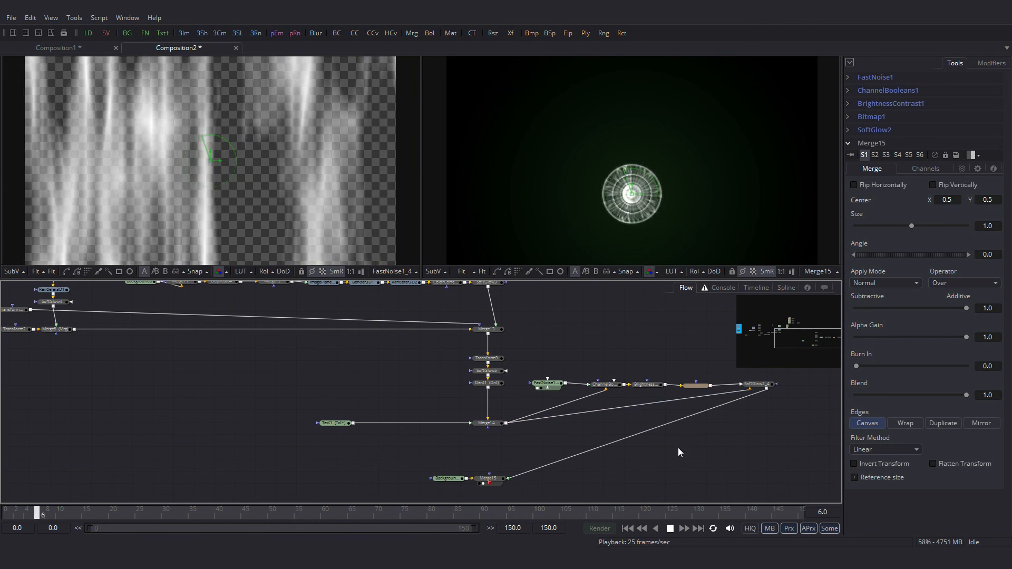
pyautogui.click(641, 528)
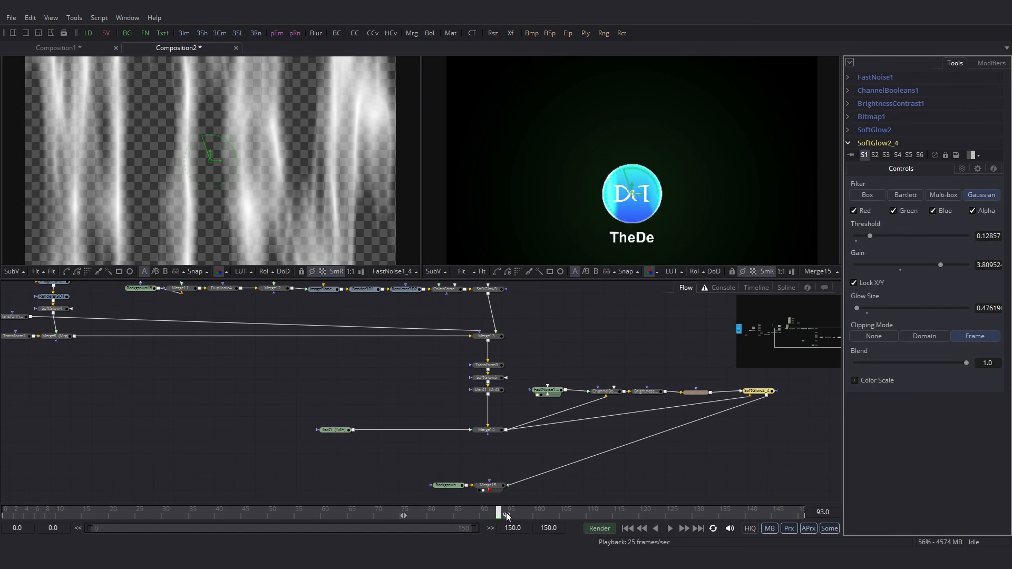
# Keyframe the pasted SoftGlow's Blend at 0.0 on frame 130 and 1.0 on frame 125, and play the animation from the start.
pyautogui.moveTo(507, 516); pyautogui.dragTo(696, 518)
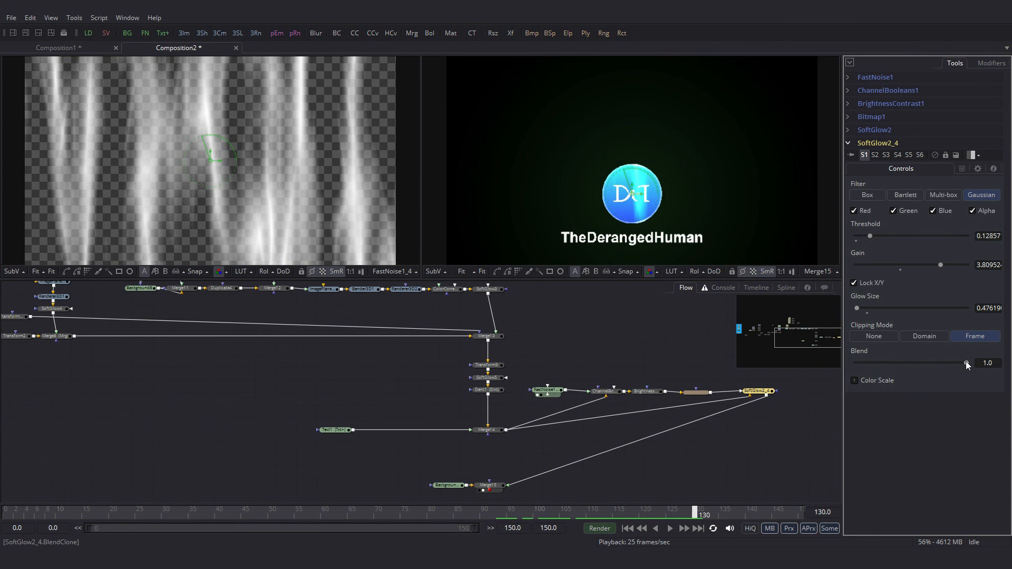
pyautogui.moveTo(966, 362); pyautogui.dragTo(798, 363)
pyautogui.rightClick(914, 365)
pyautogui.click(934, 369)
pyautogui.click(676, 514)
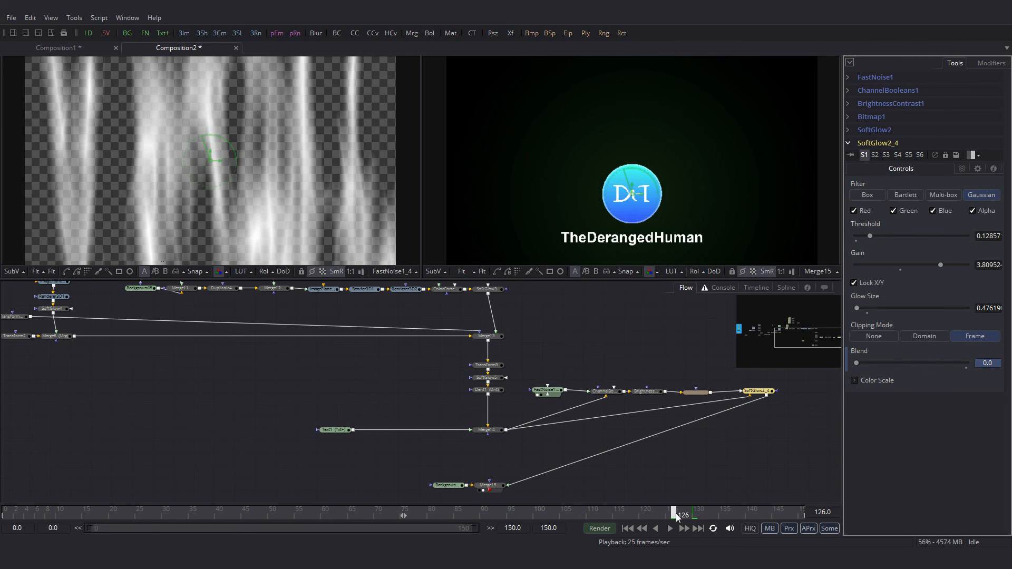
pyautogui.moveTo(675, 513); pyautogui.dragTo(671, 515)
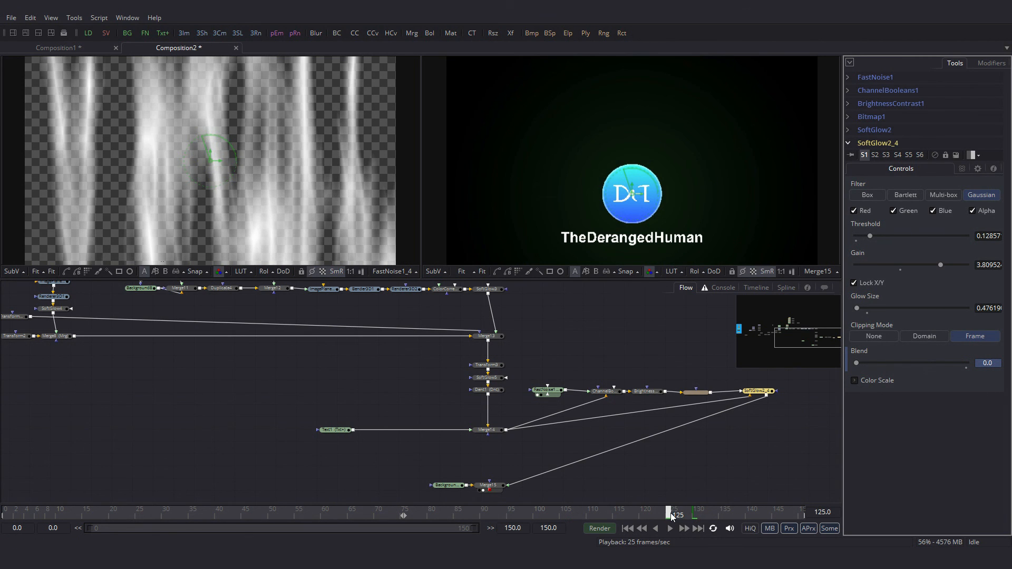
pyautogui.moveTo(857, 363); pyautogui.dragTo(970, 364)
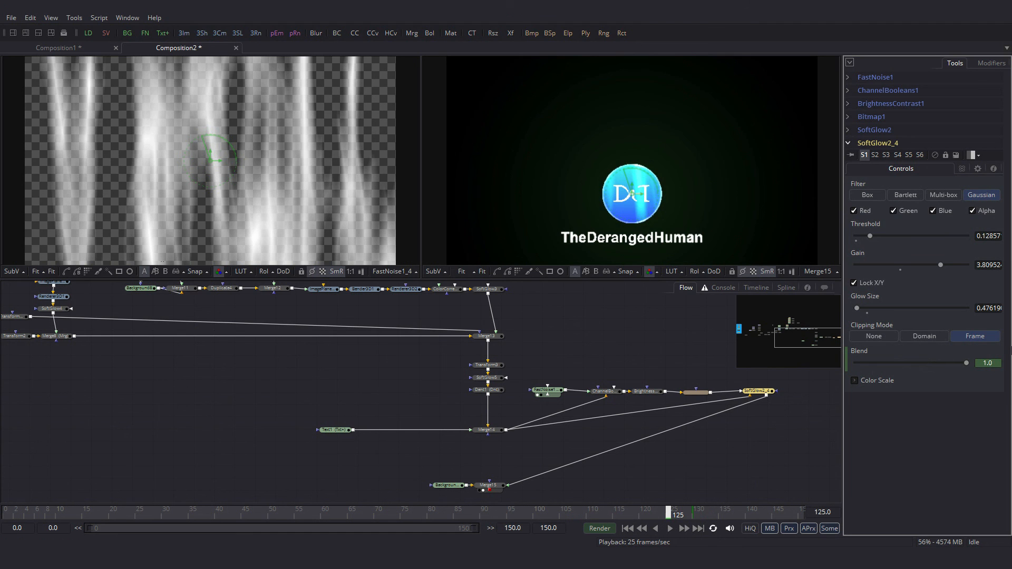
pyautogui.click(658, 459)
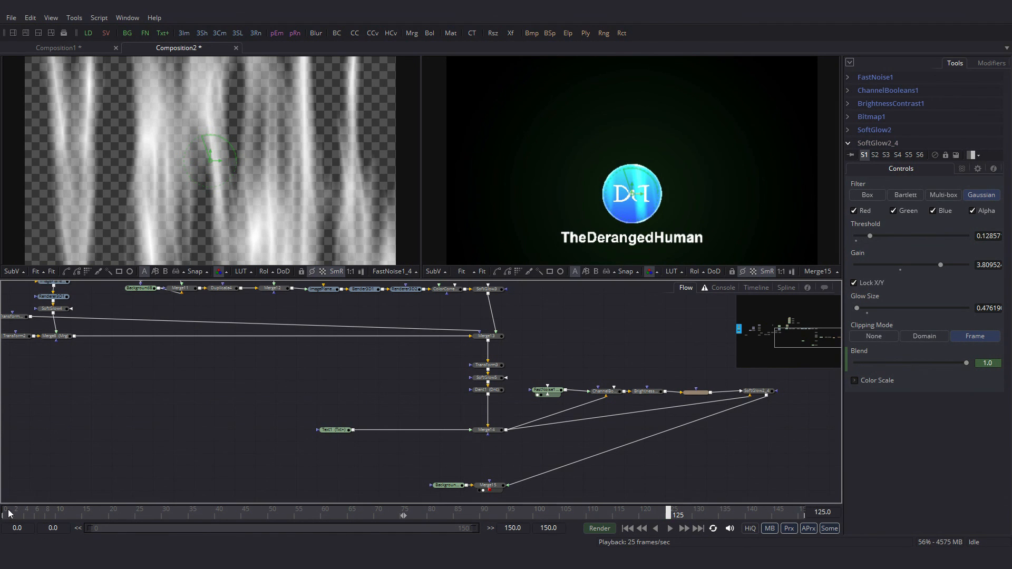
pyautogui.click(9, 514)
pyautogui.click(670, 530)
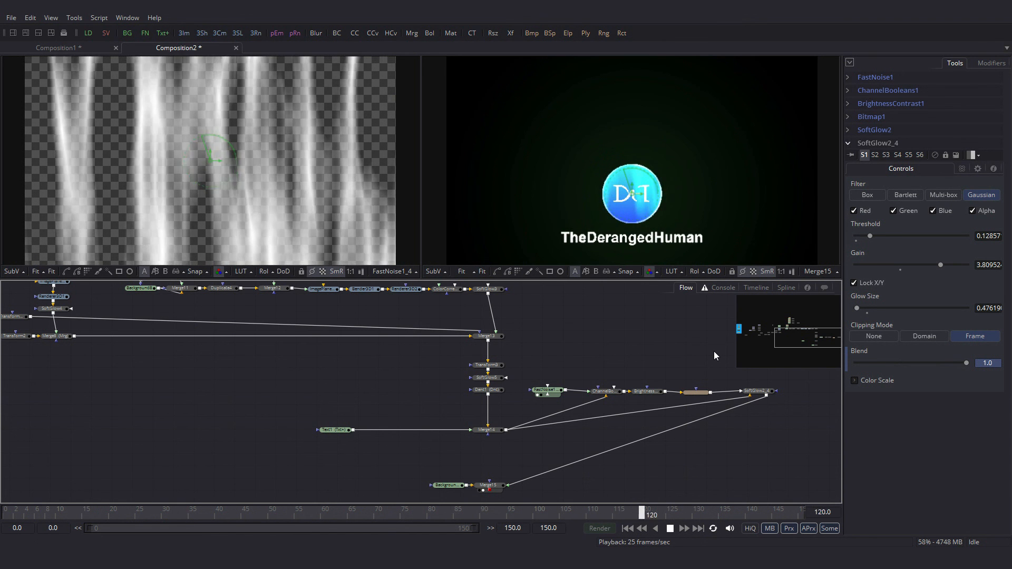
pyautogui.click(670, 530)
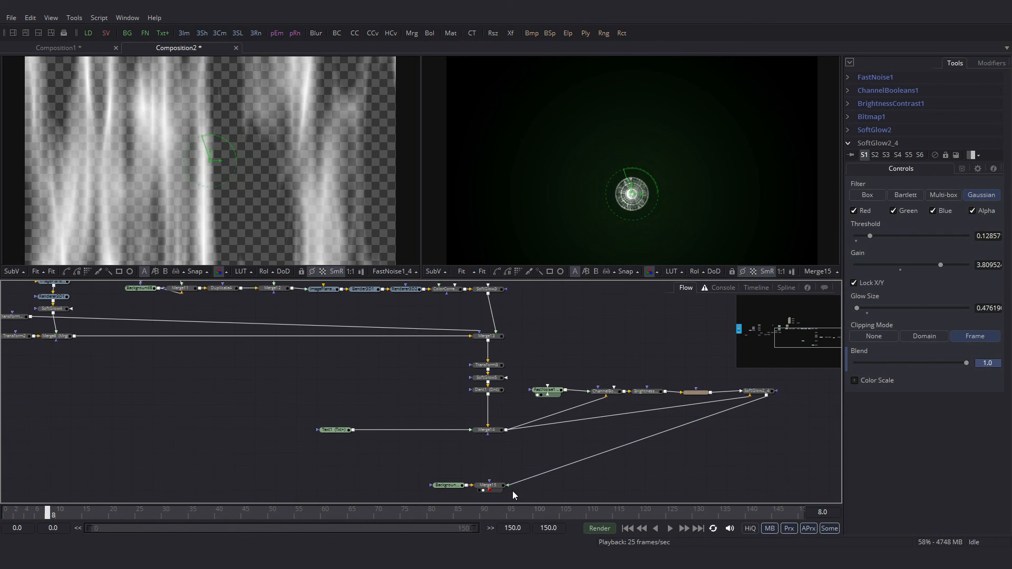